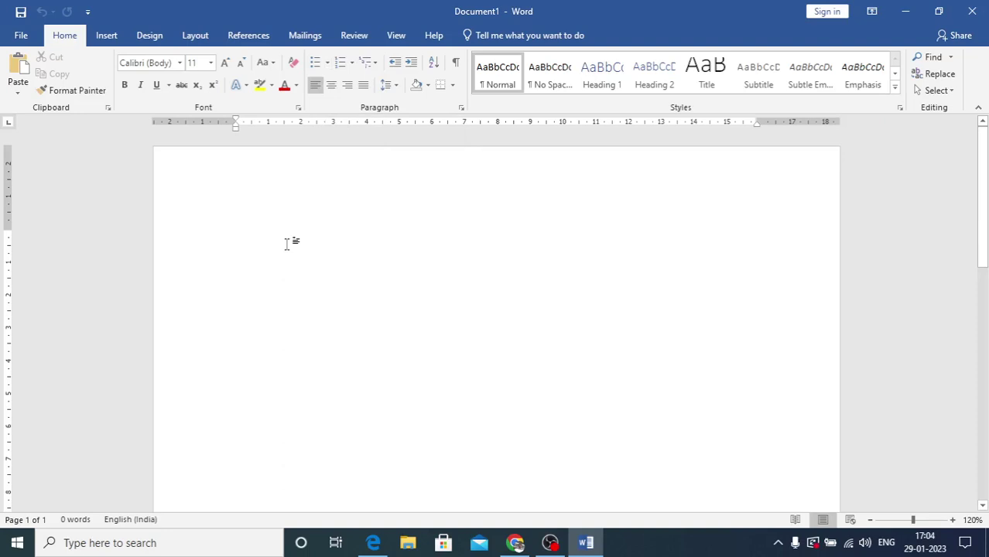
# Enter three separate lines of text reading Welcome, Sound and robot
pyautogui.write('welcome')
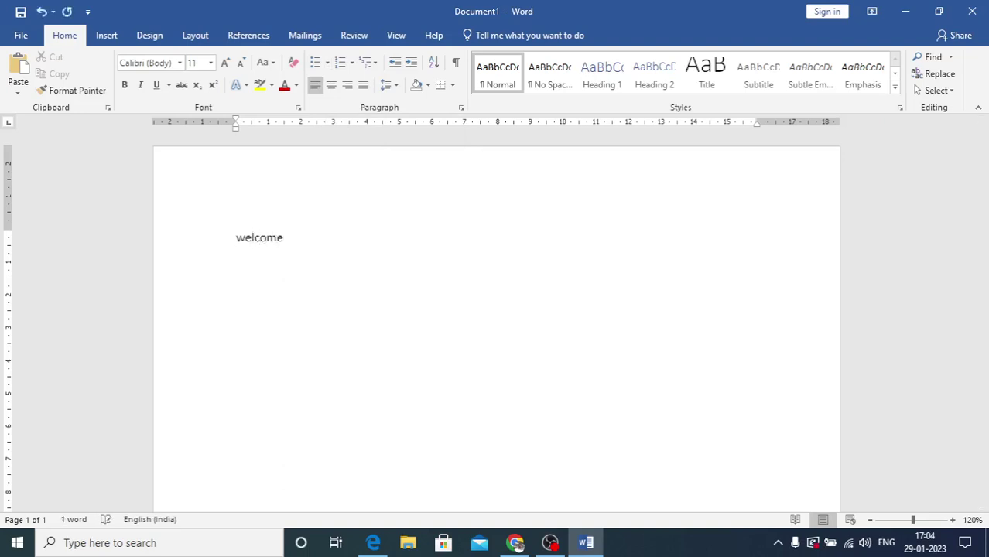
pyautogui.press('Return')
pyautogui.write('sound')
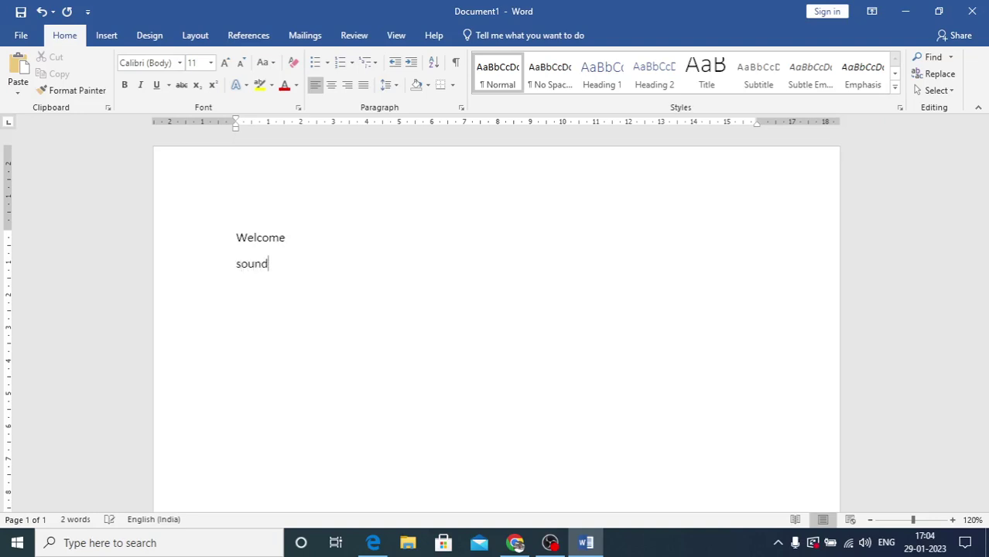
pyautogui.press('Return')
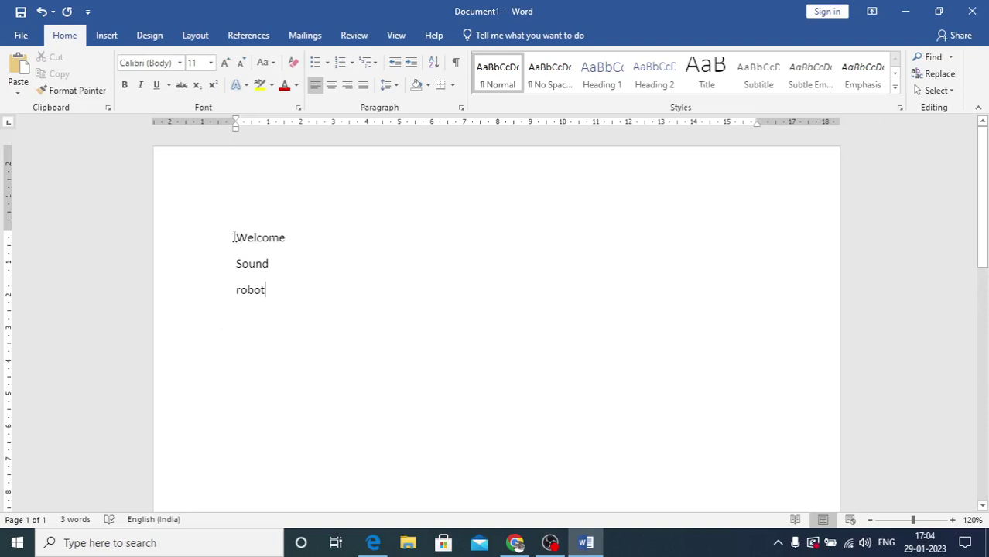
# Apply the multicoloured cross-shaped bullet to all three lines
pyautogui.hotkey('ctrl', 'a')
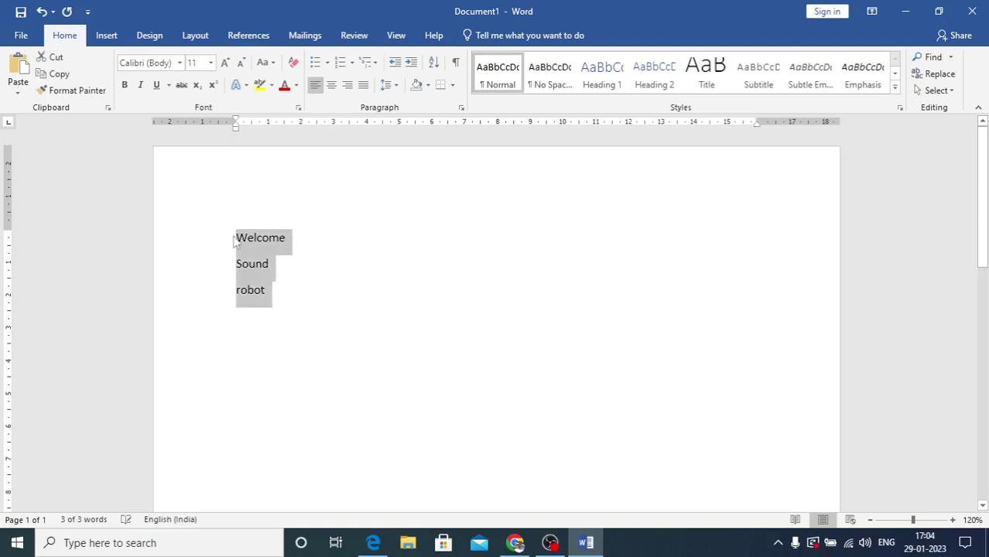
pyautogui.click(328, 63)
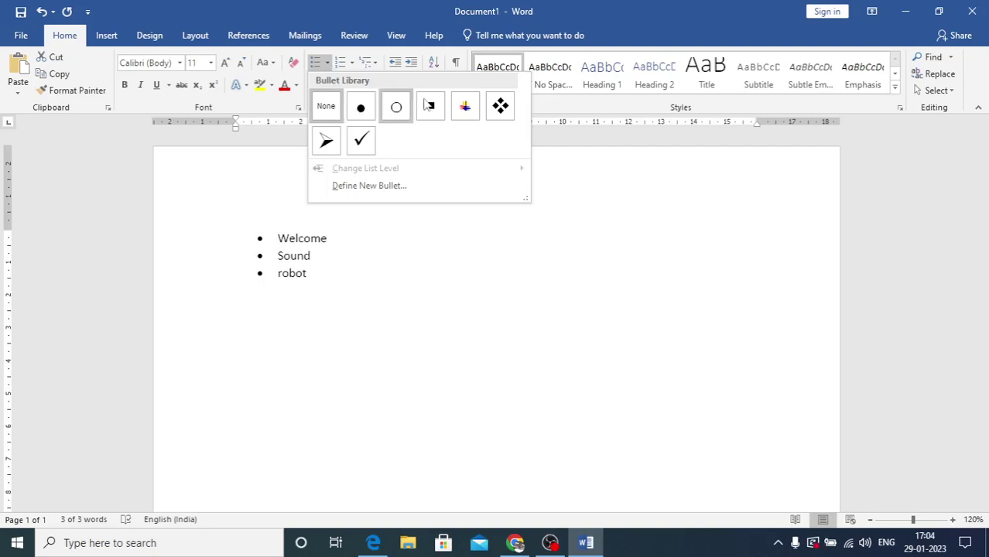
pyautogui.click(465, 109)
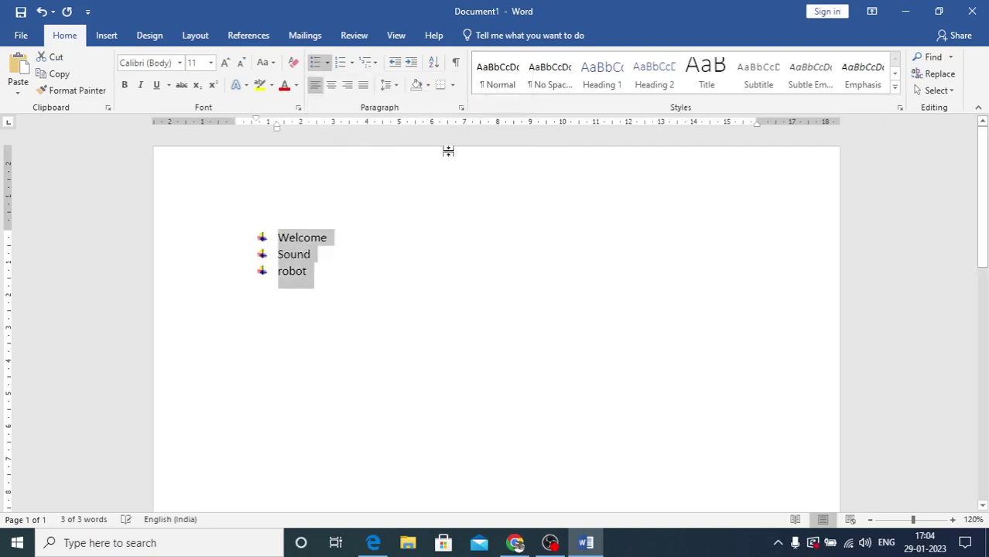
# Add four more bulleted items after robot: ghjgjk, jghjk, jhjk and khjkl
pyautogui.click(326, 280)
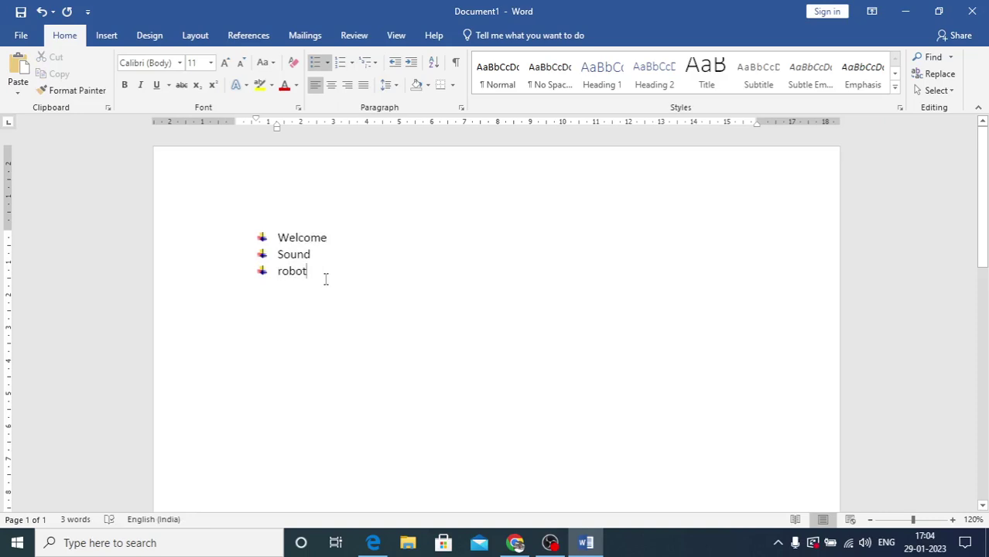
pyautogui.press('Return')
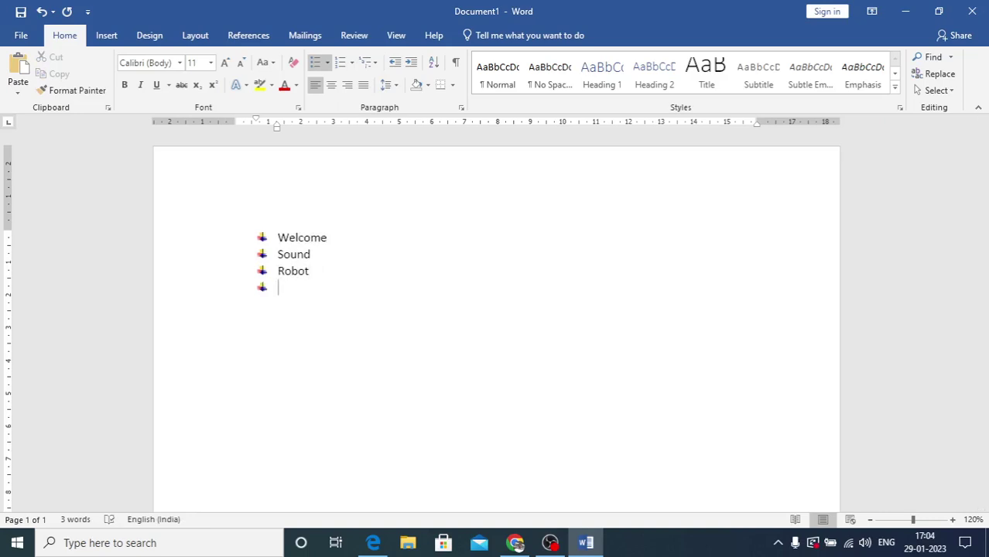
pyautogui.write('ghjgjk')
pyautogui.press('Return')
pyautogui.write('jghjk')
pyautogui.press('Return')
pyautogui.write('jhjk')
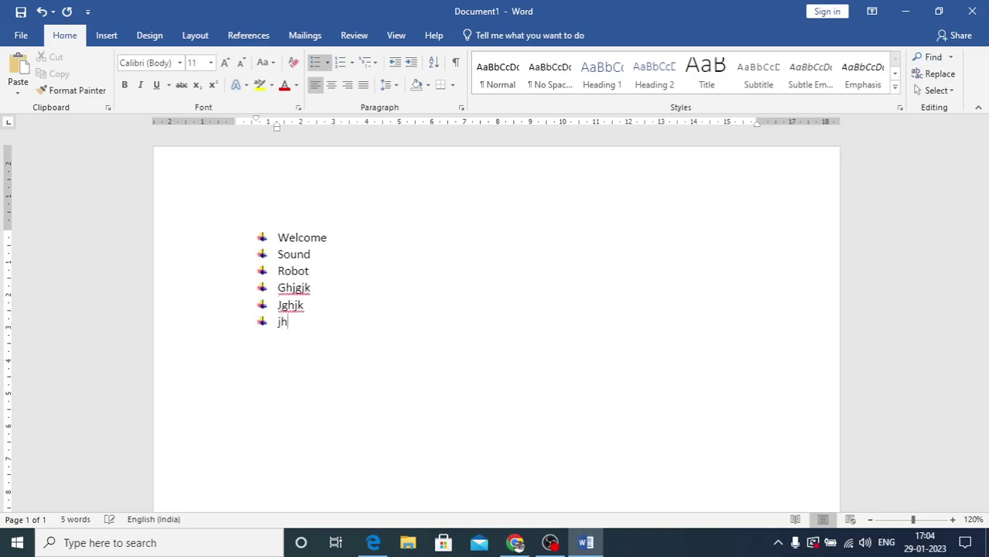
pyautogui.press('Return')
pyautogui.write('khjkl')
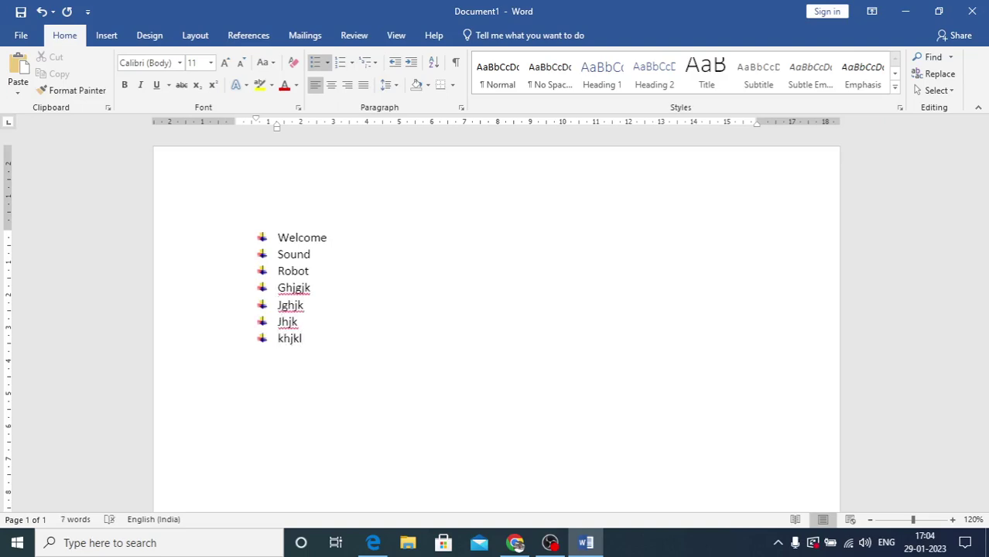
# Change the list's bullets to the four-diamond symbol, and after that to the solid round bullet
pyautogui.click(328, 63)
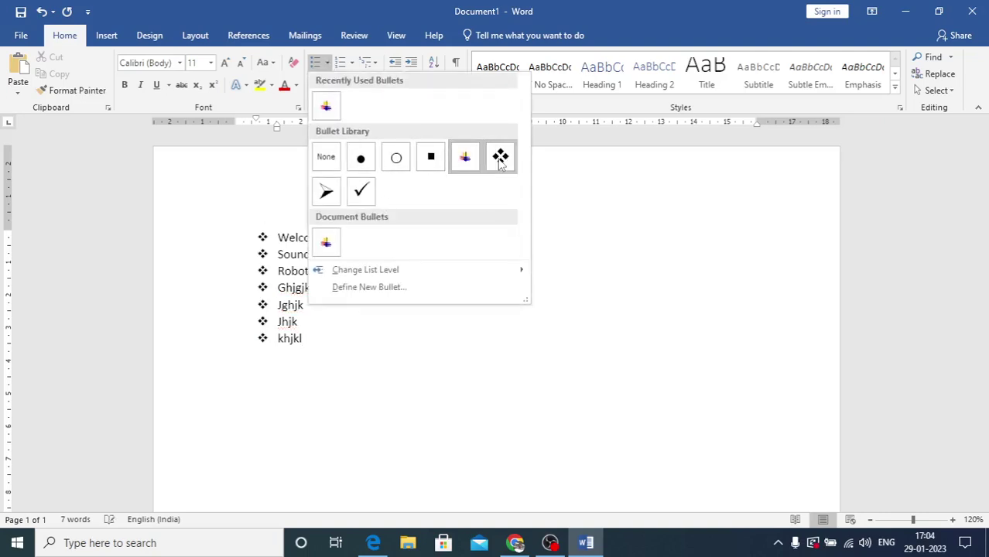
pyautogui.click(501, 158)
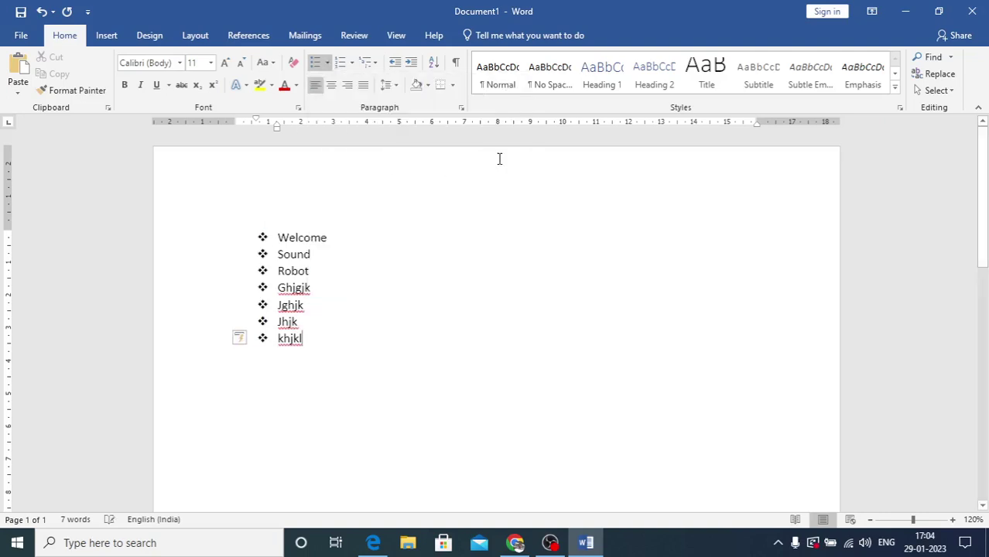
pyautogui.click(327, 63)
pyautogui.press('Escape')
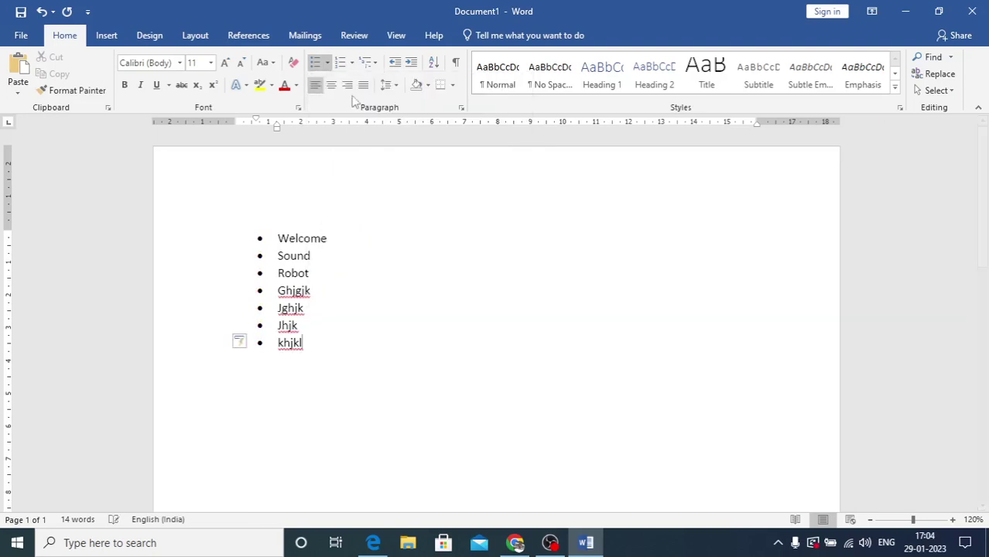
# Remove the bullet from the last item, khjkl, and delete that line
pyautogui.click(327, 63)
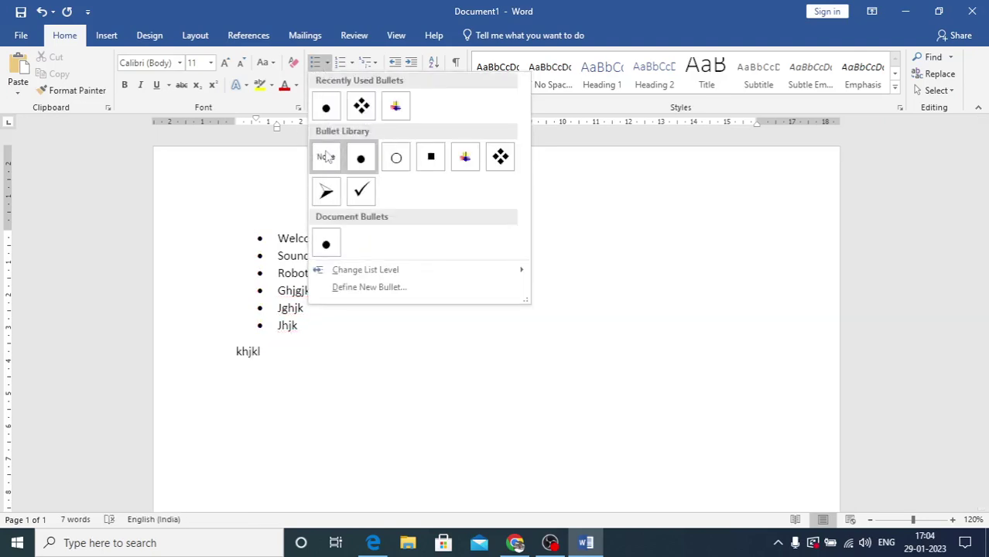
pyautogui.click(326, 157)
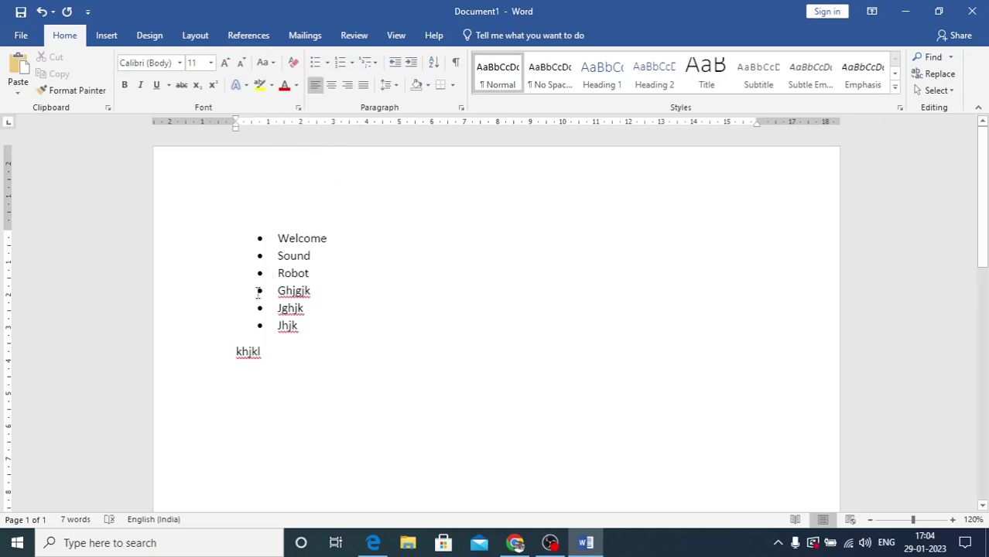
pyautogui.press('BackSpace')
pyautogui.press('BackSpace')
pyautogui.press('BackSpace')
pyautogui.press('BackSpace')
pyautogui.press('BackSpace')
pyautogui.press('BackSpace')
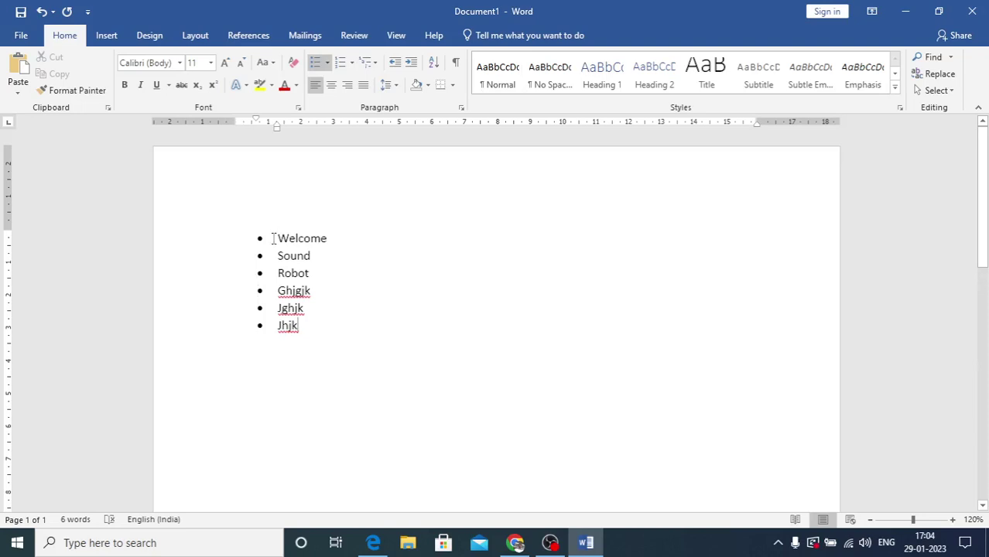
# Remove the bullet from the Welcome line only
pyautogui.click(326, 62)
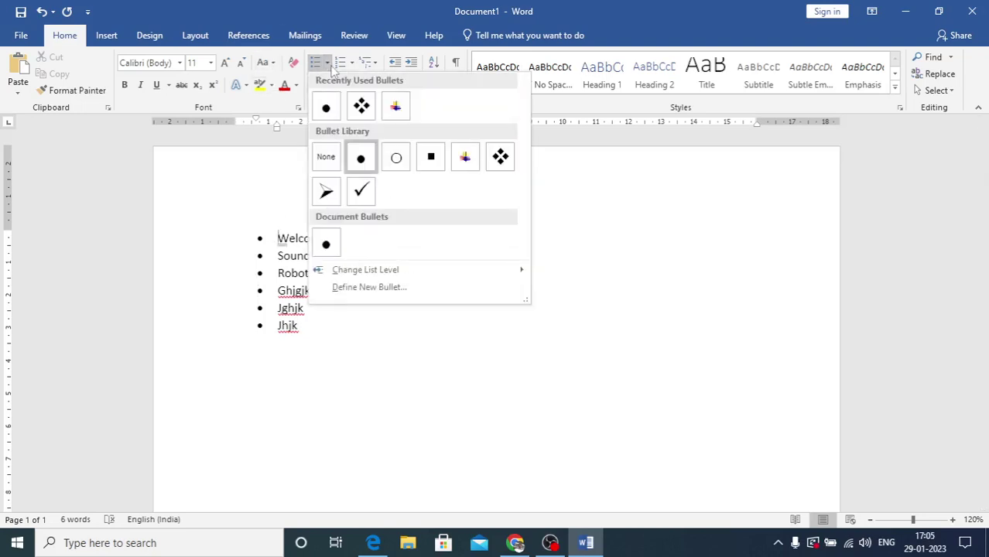
pyautogui.click(328, 159)
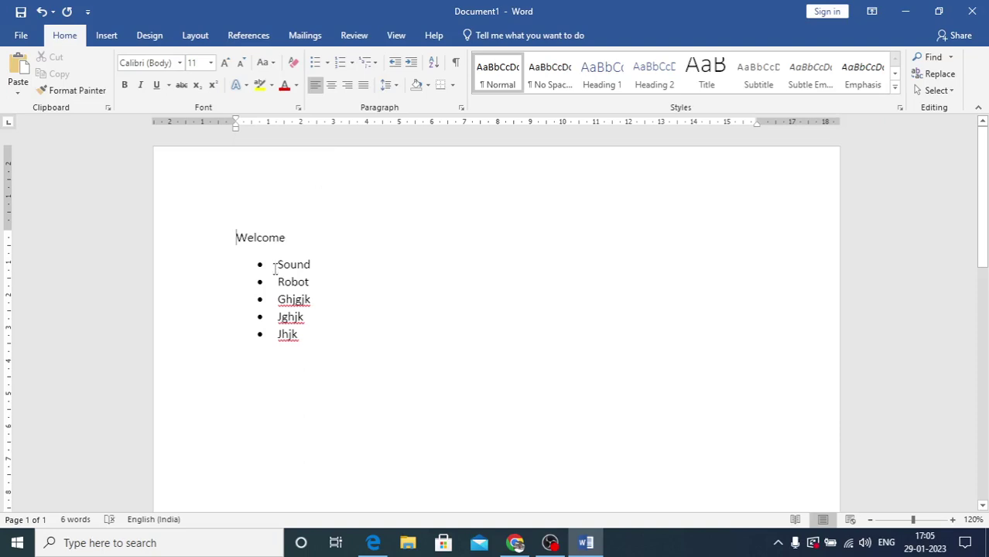
# Try to remove the bullets from all lines at once by applying the None bullet style to the whole document
pyautogui.hotkey('ctrl', 'a')
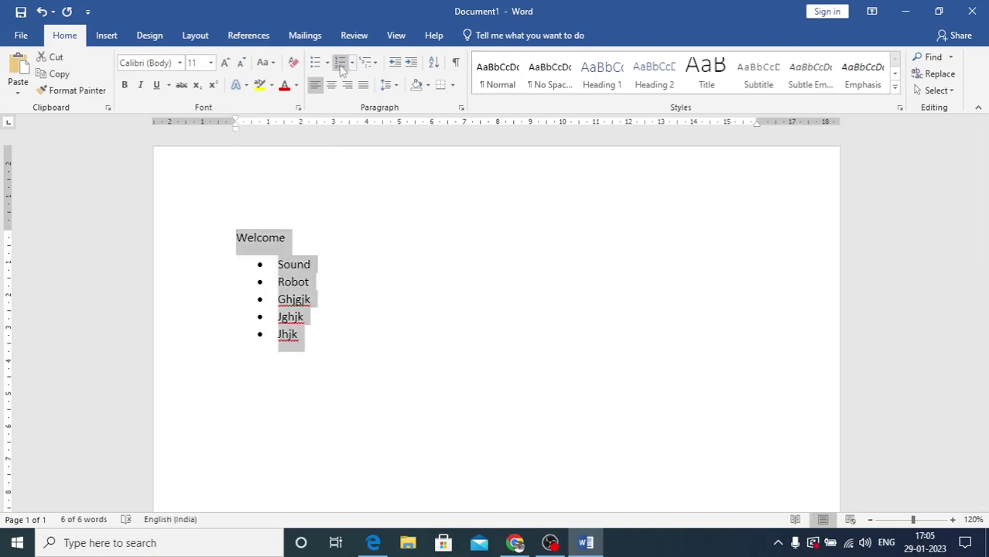
pyautogui.click(328, 62)
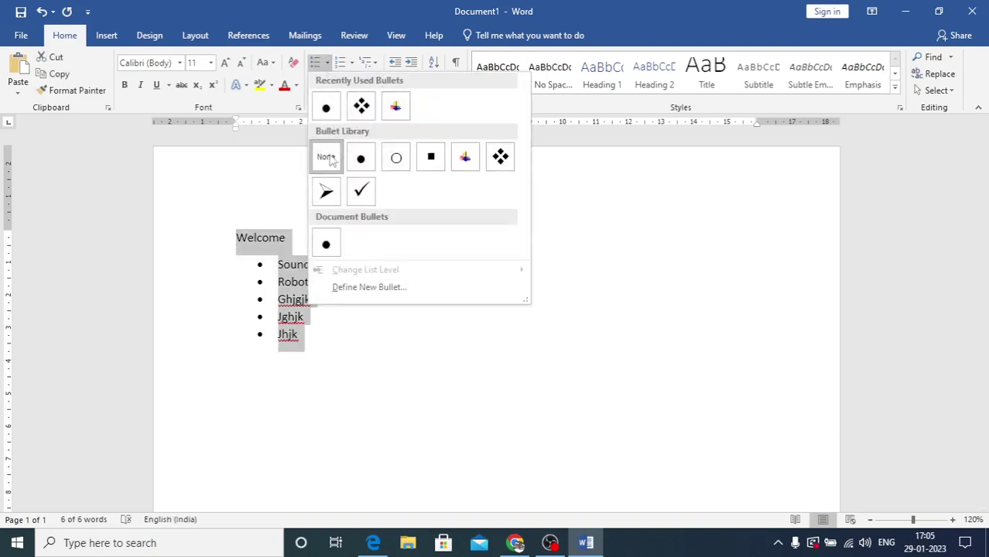
pyautogui.click(326, 160)
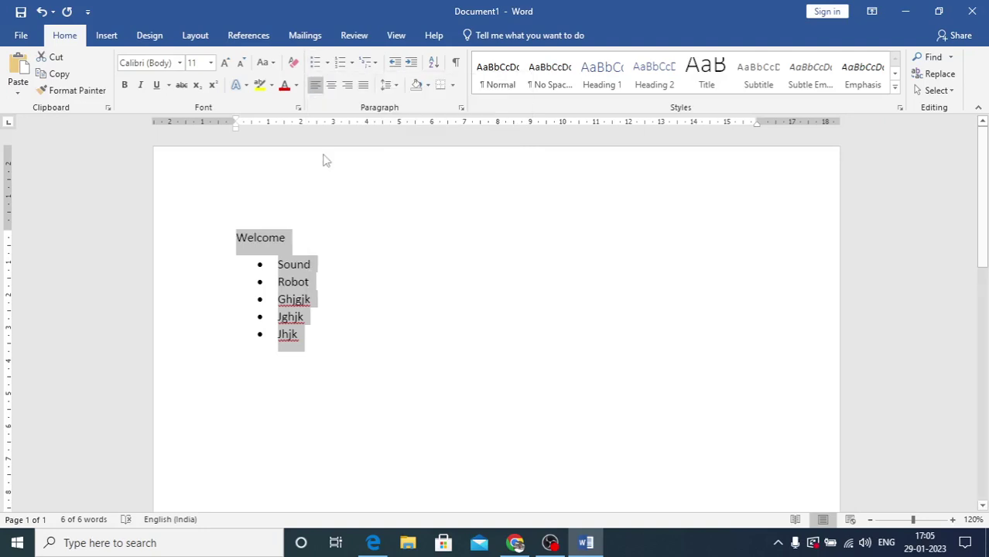
pyautogui.click(328, 62)
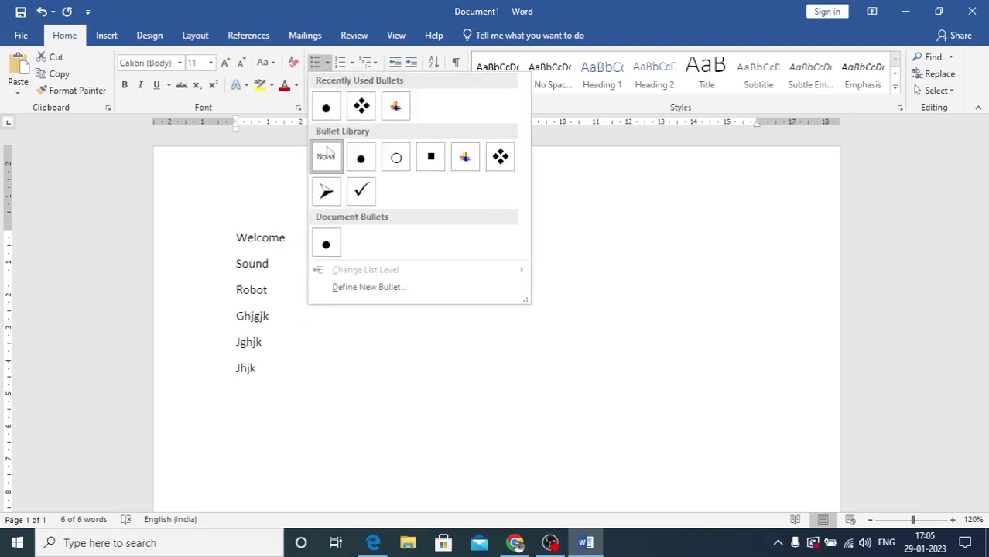
pyautogui.click(327, 157)
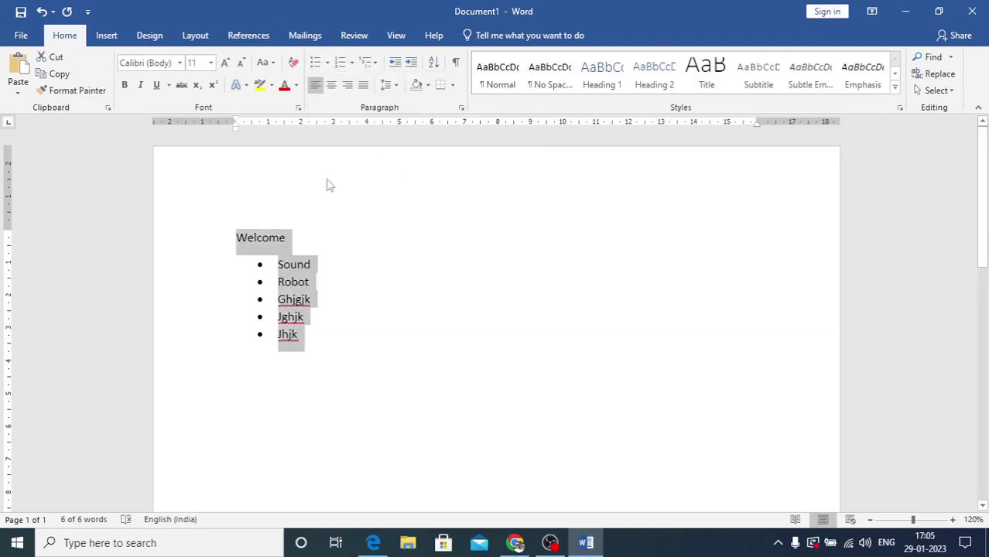
pyautogui.click(327, 63)
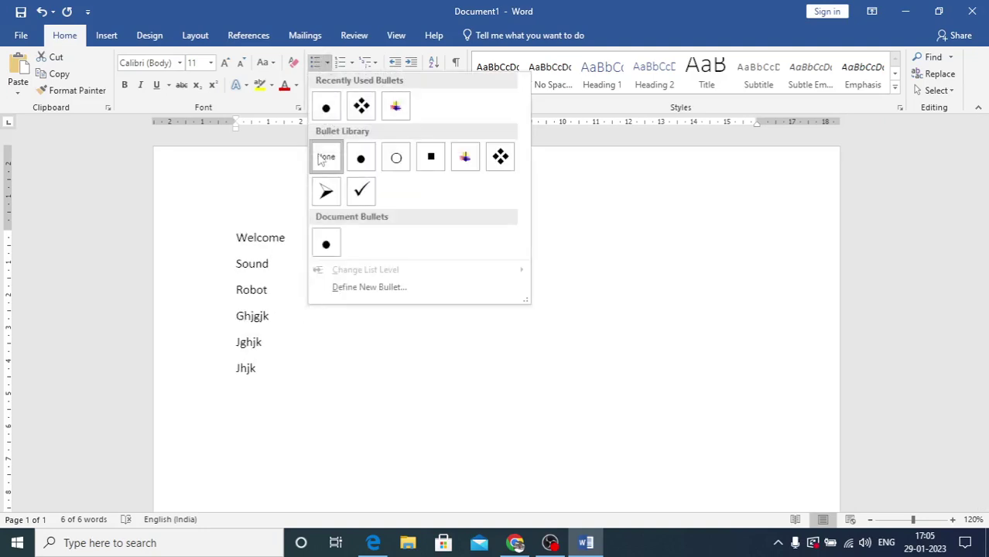
pyautogui.click(320, 159)
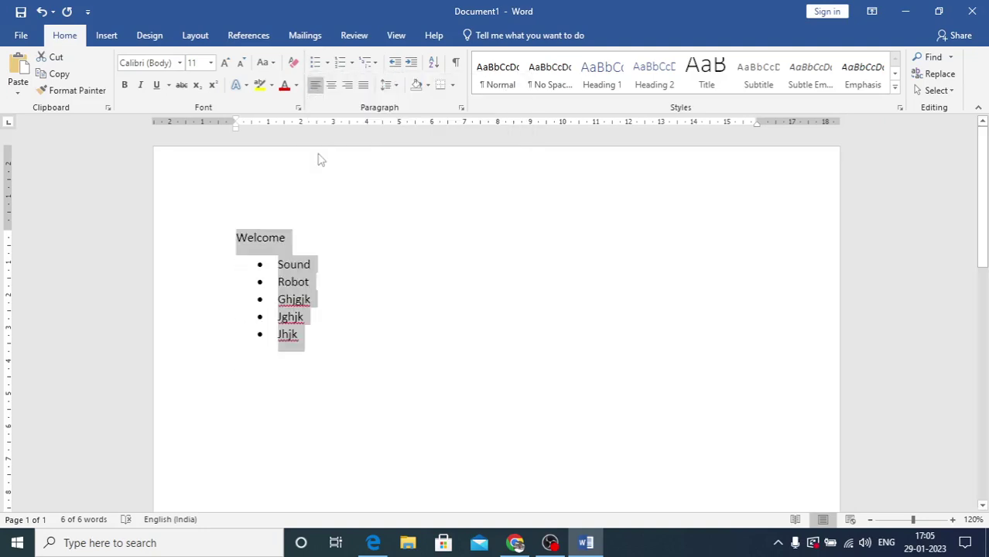
pyautogui.click(328, 63)
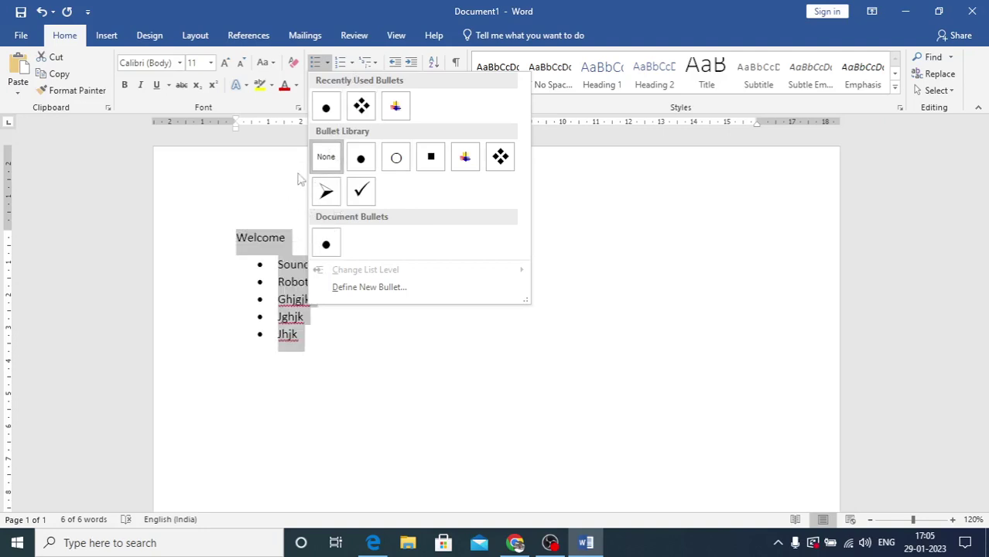
pyautogui.click(585, 301)
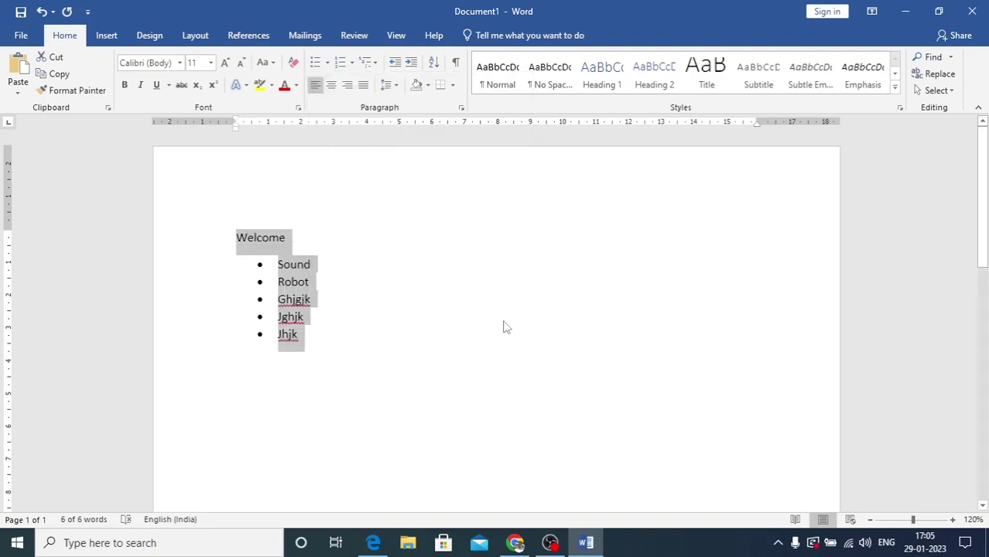
# Delete the word Welcome from the first line
pyautogui.click(291, 246)
pyautogui.press('BackSpace')
pyautogui.press('BackSpace')
pyautogui.press('BackSpace')
pyautogui.press('BackSpace')
pyautogui.press('BackSpace')
pyautogui.press('BackSpace')
pyautogui.press('BackSpace')
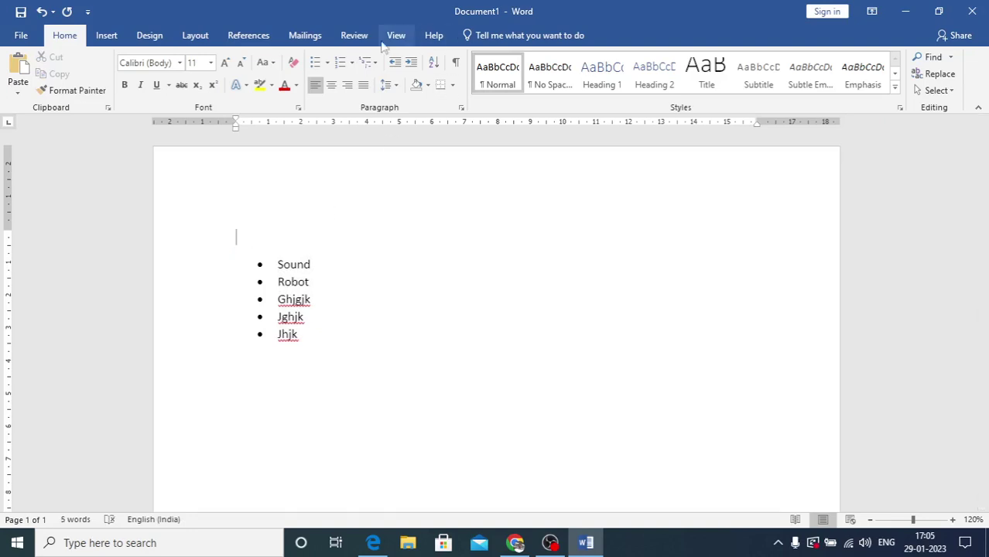
pyautogui.click(328, 63)
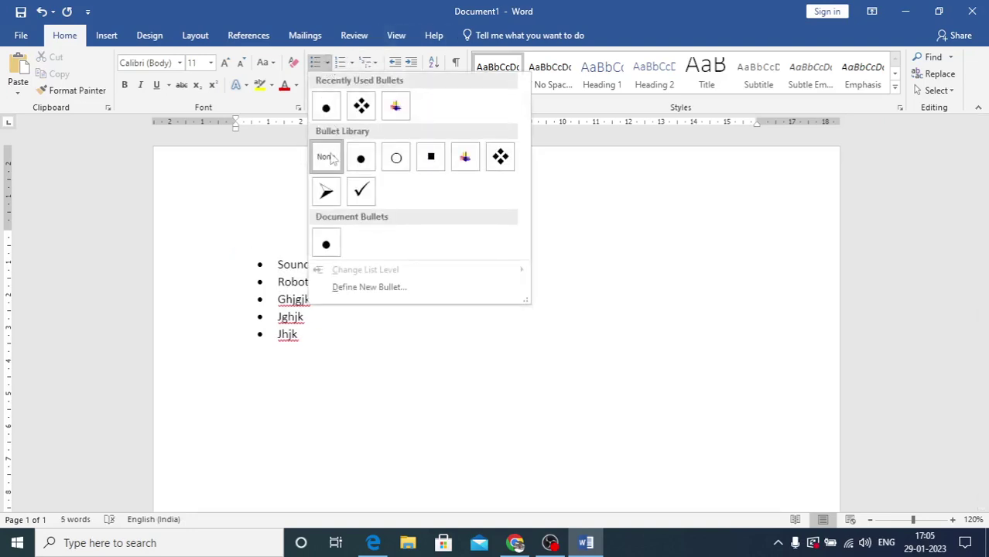
pyautogui.click(326, 157)
pyautogui.click(352, 63)
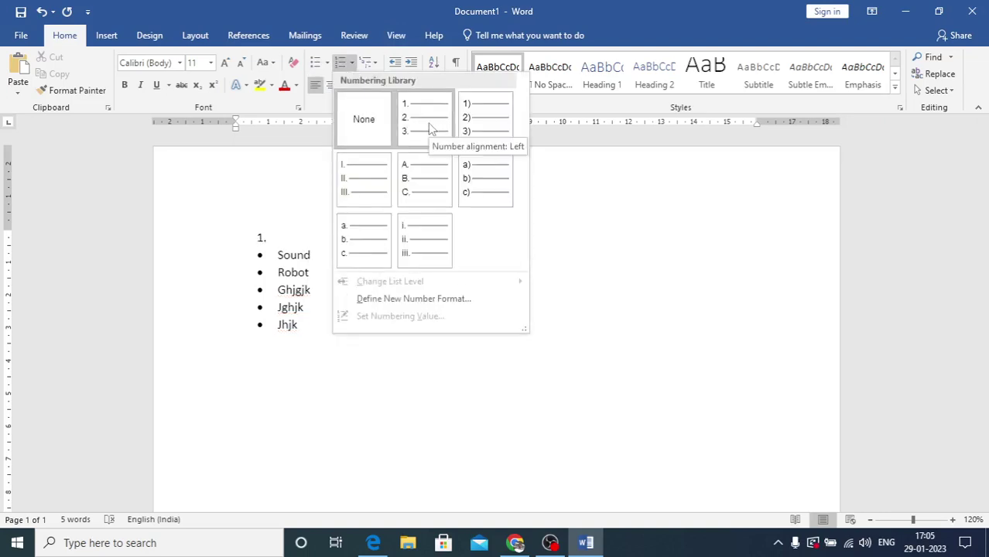
pyautogui.click(315, 381)
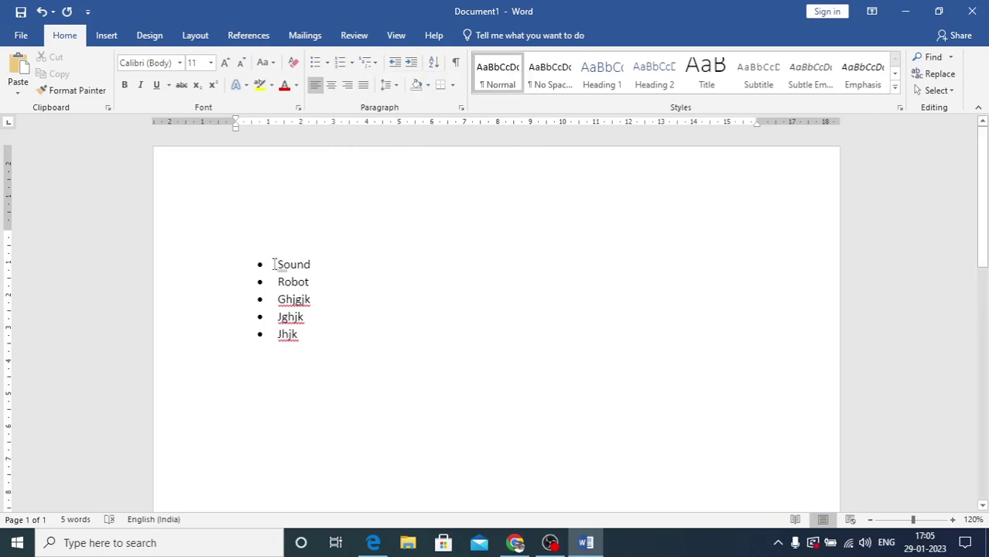
# Try to clear the bullets from the Sound to Jhjk items together with the empty first line
pyautogui.hotkey('ctrl', 'a')
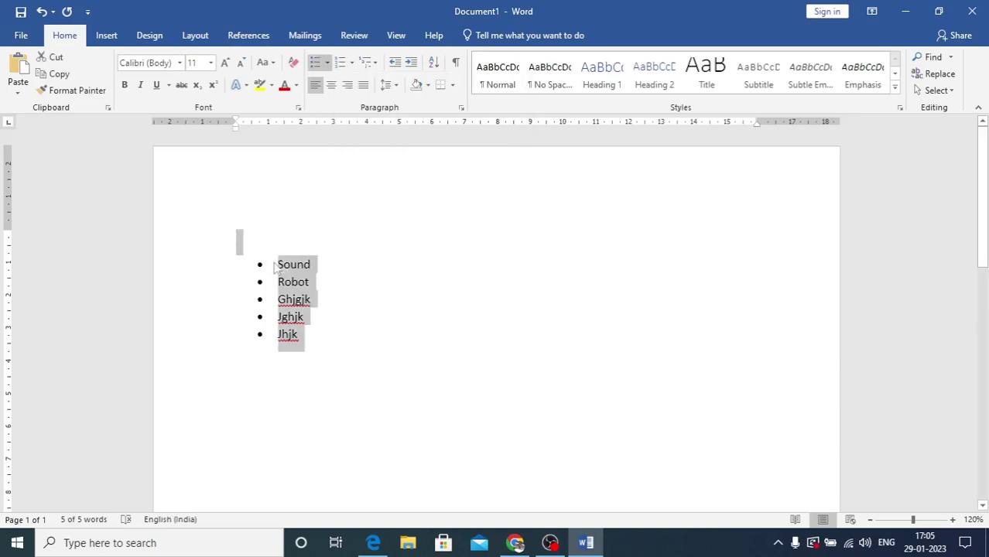
pyautogui.click(328, 65)
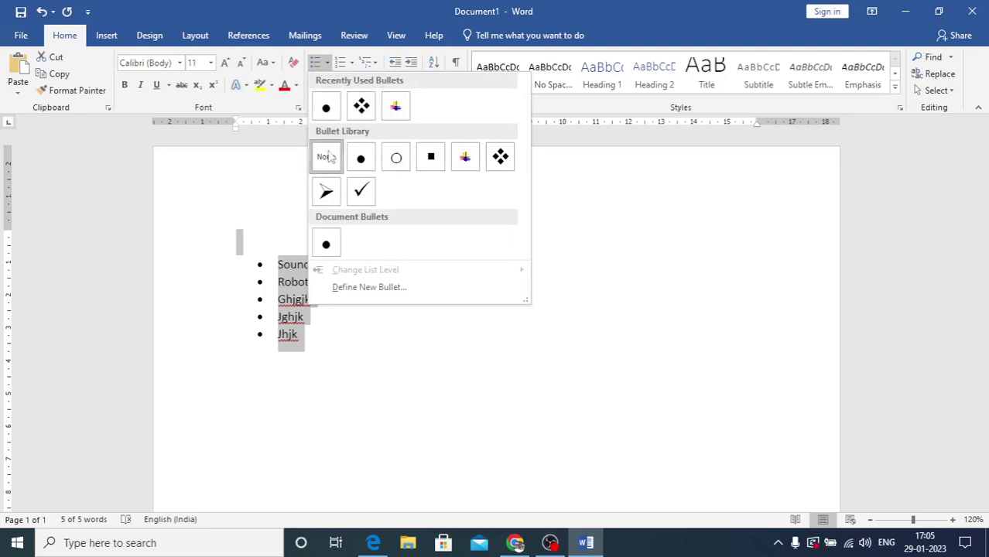
pyautogui.click(331, 161)
# Select only the Sound to Jhjk items and remove their bullets with the None style
pyautogui.click(277, 246)
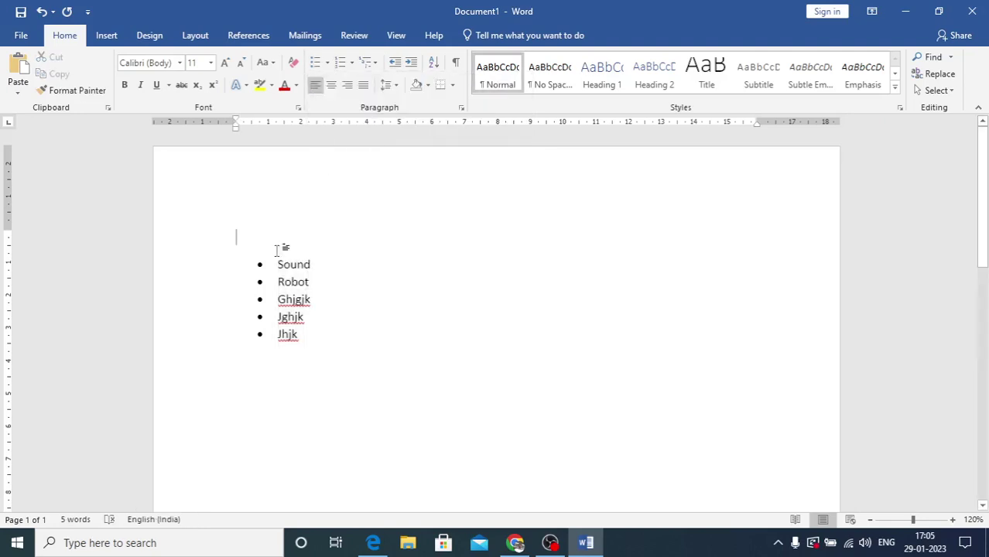
pyautogui.moveTo(274, 262); pyautogui.dragTo(299, 341)
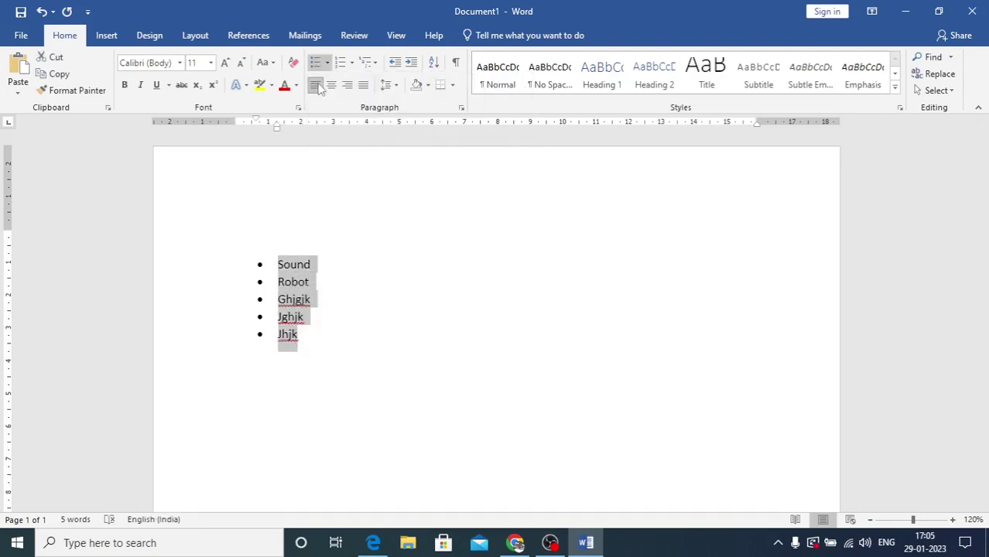
pyautogui.click(328, 62)
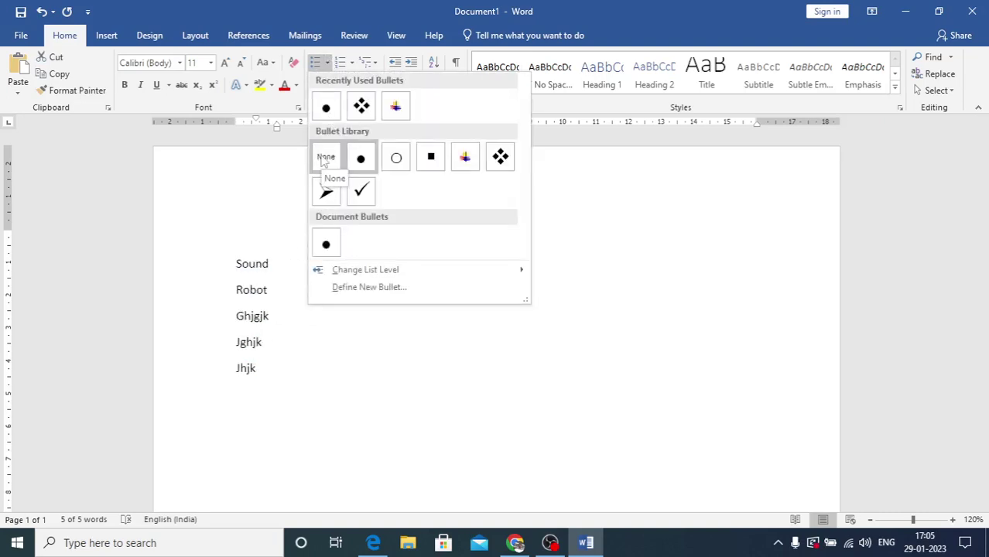
pyautogui.click(324, 159)
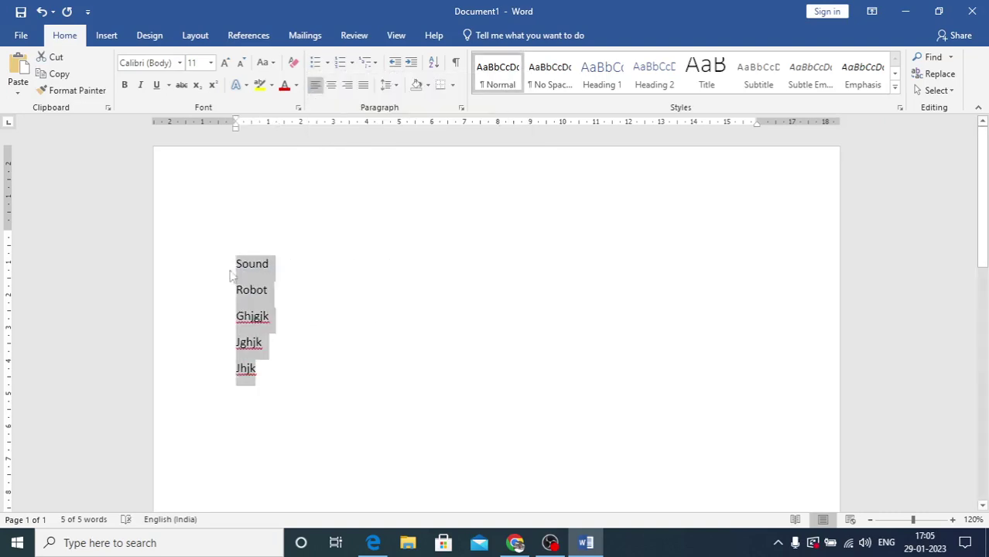
# Number the Sound to Jhjk lines in the 1. 2. 3. format and add the items Hghjghj, Gh and gkj below
pyautogui.click(352, 64)
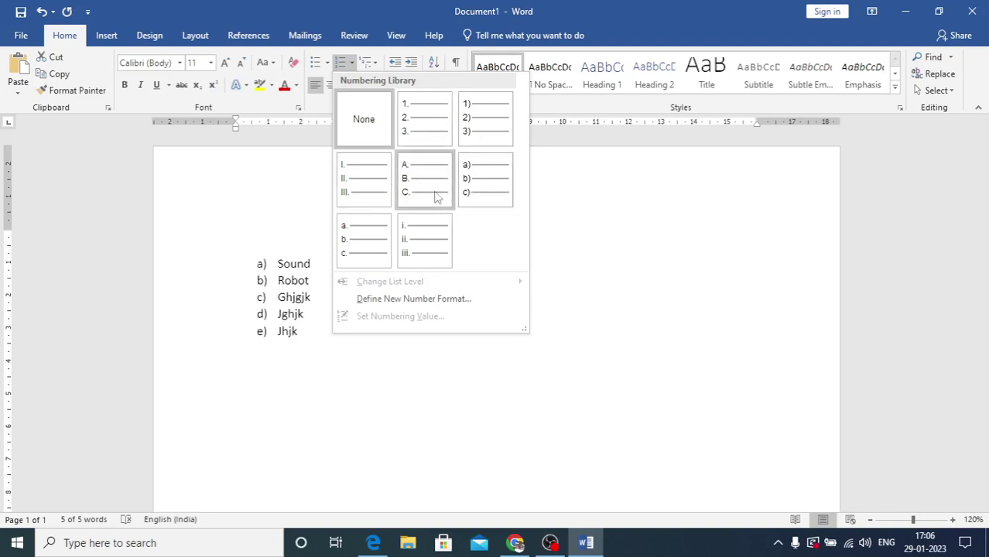
pyautogui.click(419, 133)
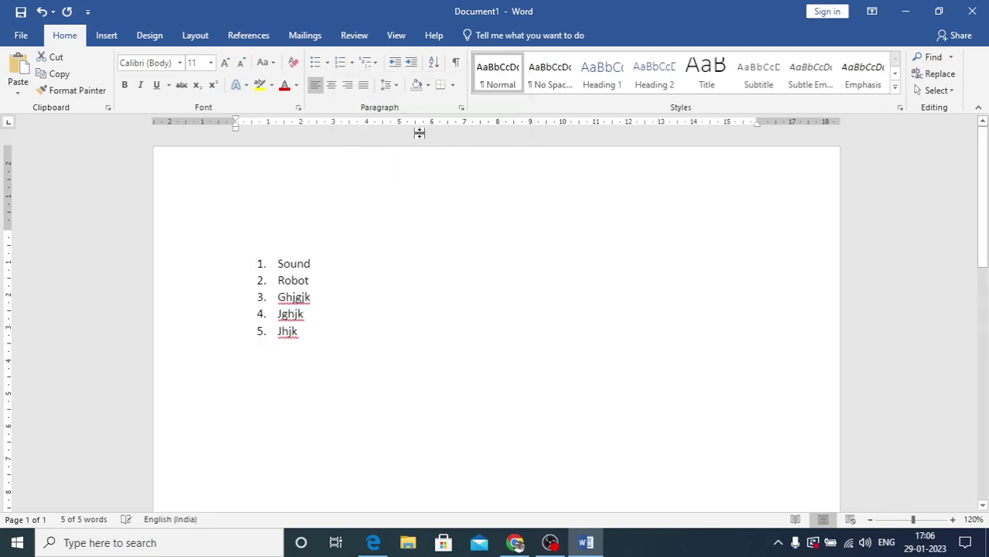
pyautogui.click(318, 338)
pyautogui.press('Return')
pyautogui.write('hghjghj')
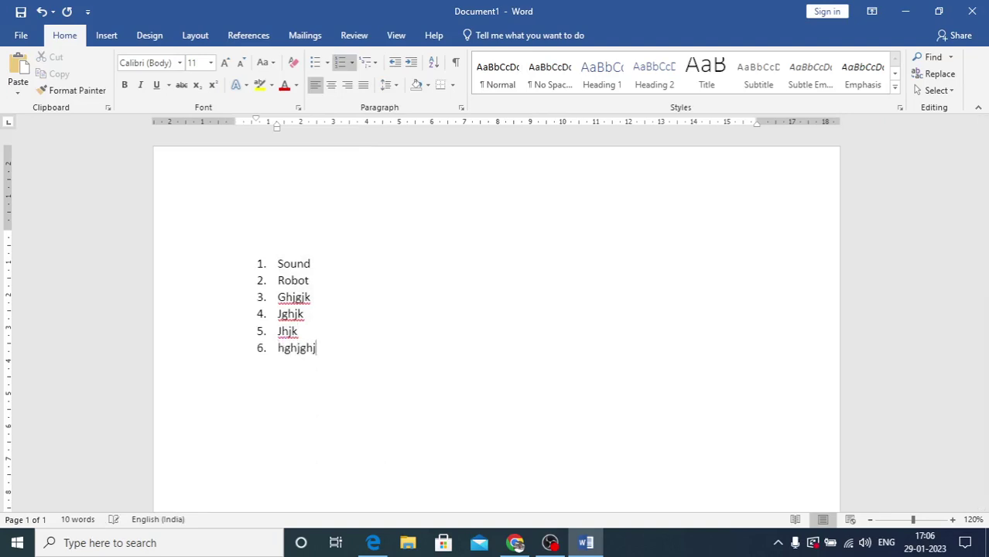
pyautogui.press('Return')
pyautogui.write('gh')
pyautogui.press('Return')
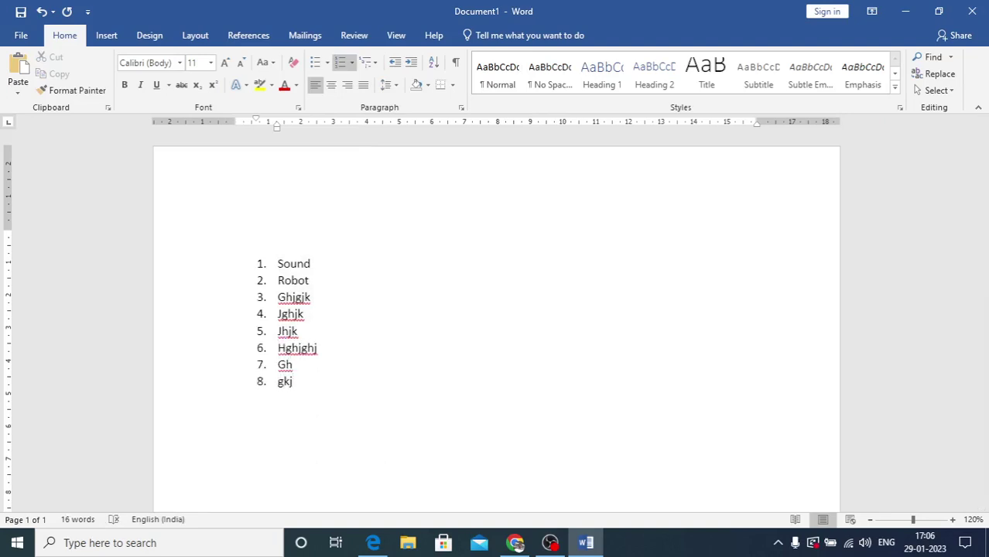
# Remove the numbering from all the list items, from Sound to gkj
pyautogui.hotkey('ctrl', 'a')
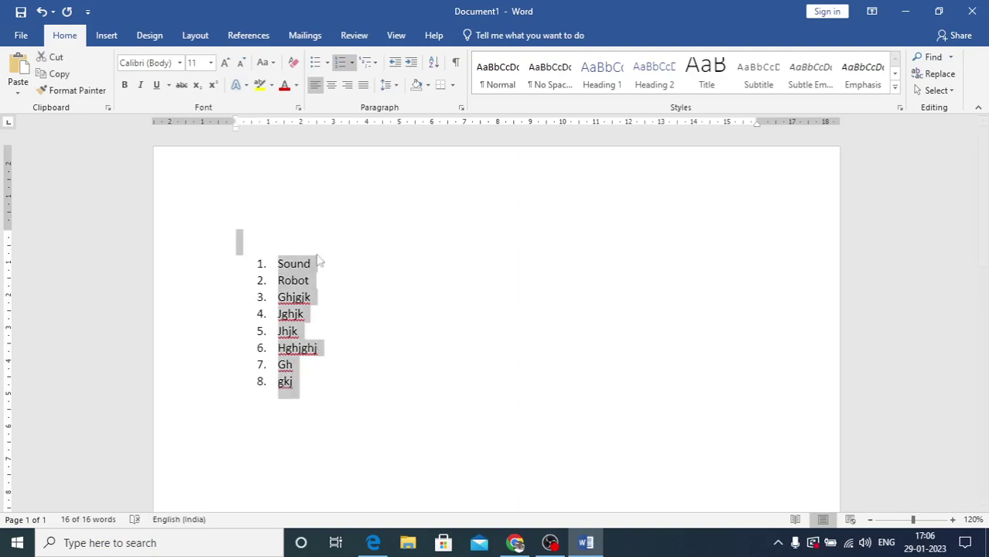
pyautogui.click(350, 62)
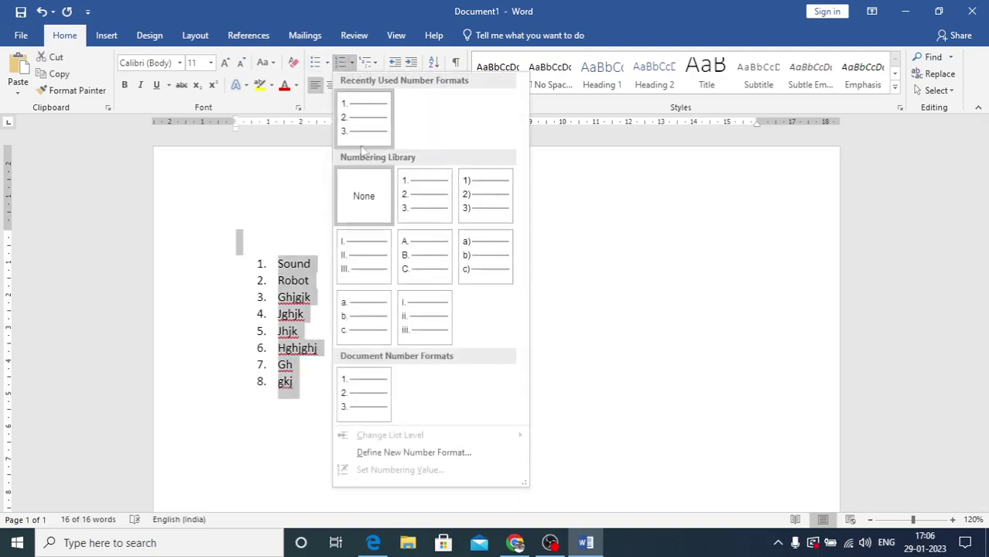
pyautogui.click(365, 182)
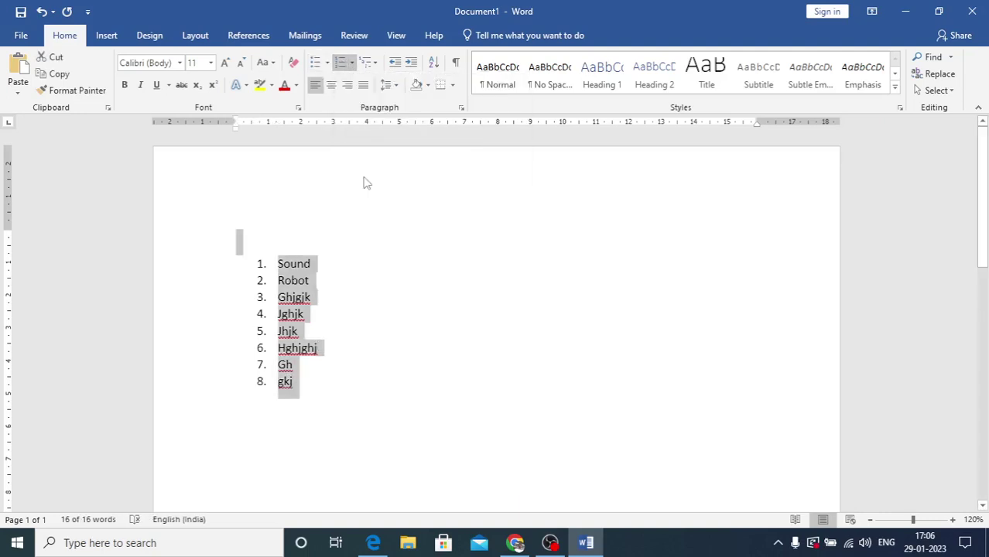
pyautogui.click(351, 62)
pyautogui.click(336, 304)
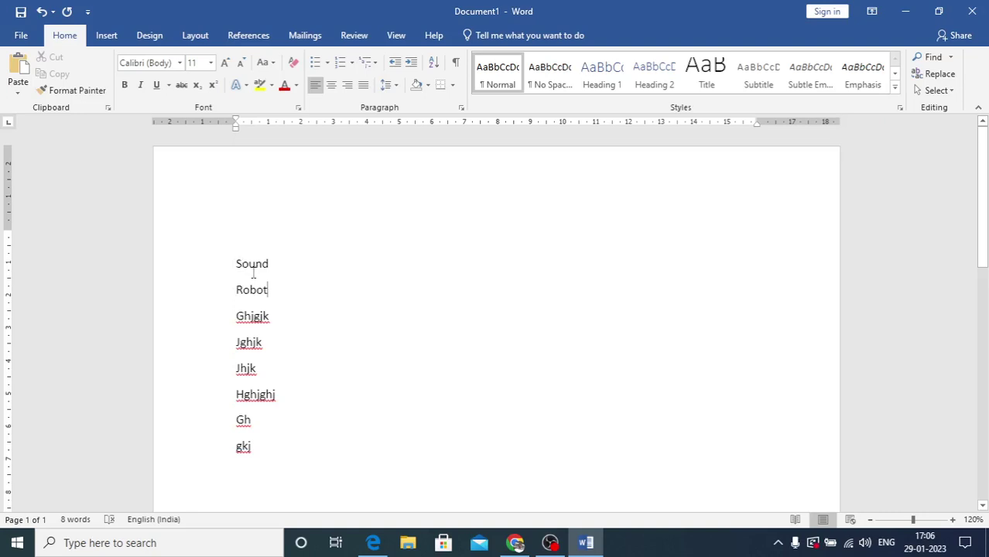
# Delete all the text and start a 1. 2. 3. numbered list on the empty line
pyautogui.hotkey('ctrl', 'a')
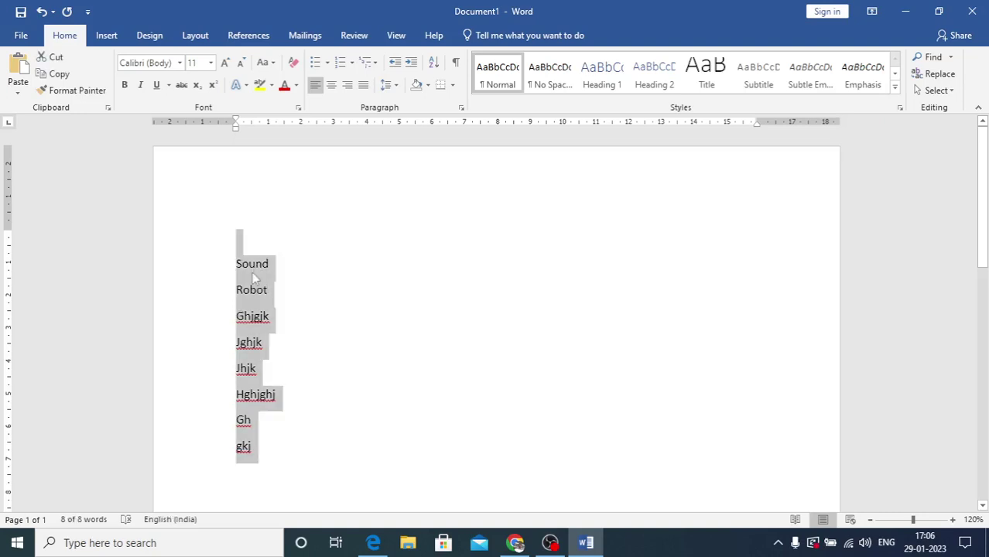
pyautogui.press('Delete')
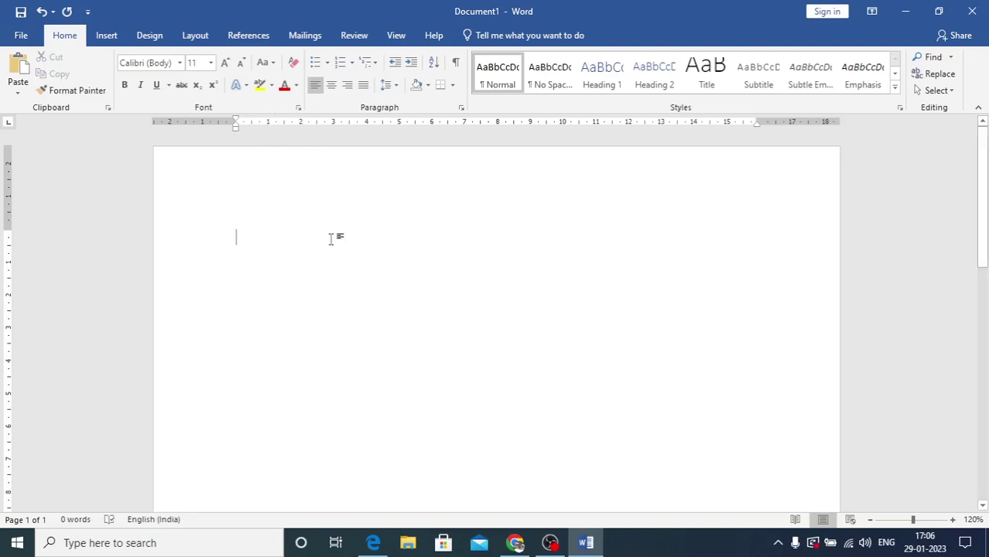
pyautogui.click(351, 62)
pyautogui.click(375, 128)
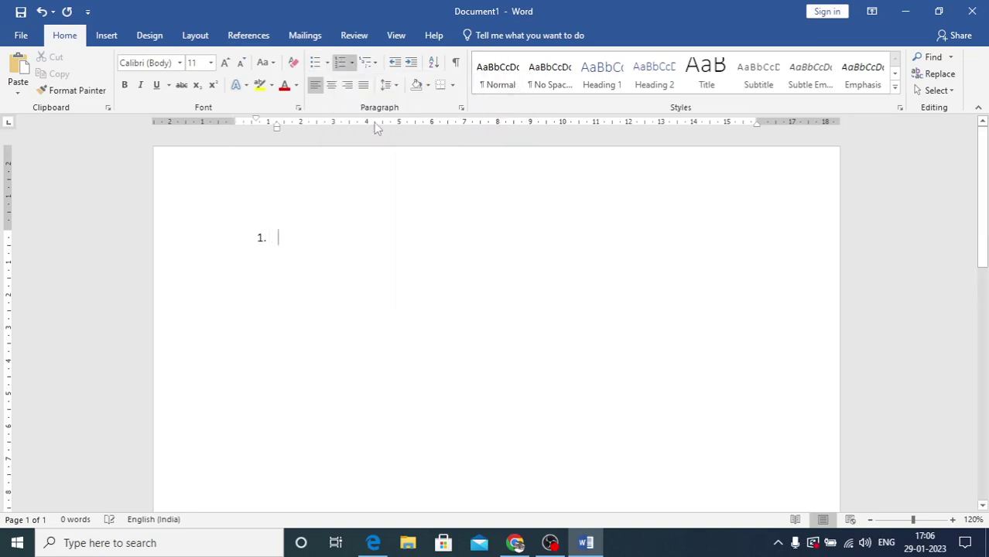
# Fill the numbered list with the items Jfhkd f, Fjh kh, Fgh fkl, Fg fl and Fjg ;dfl
pyautogui.write('Jfhkd f')
pyautogui.press('Return')
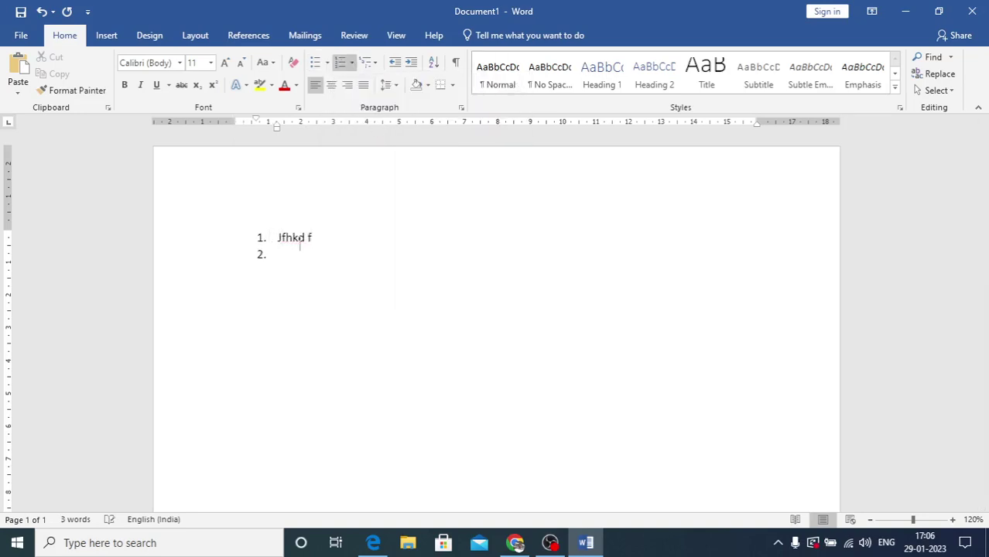
pyautogui.write('Fjh kh')
pyautogui.press('Return')
pyautogui.write('Fgh fkl')
pyautogui.press('Return')
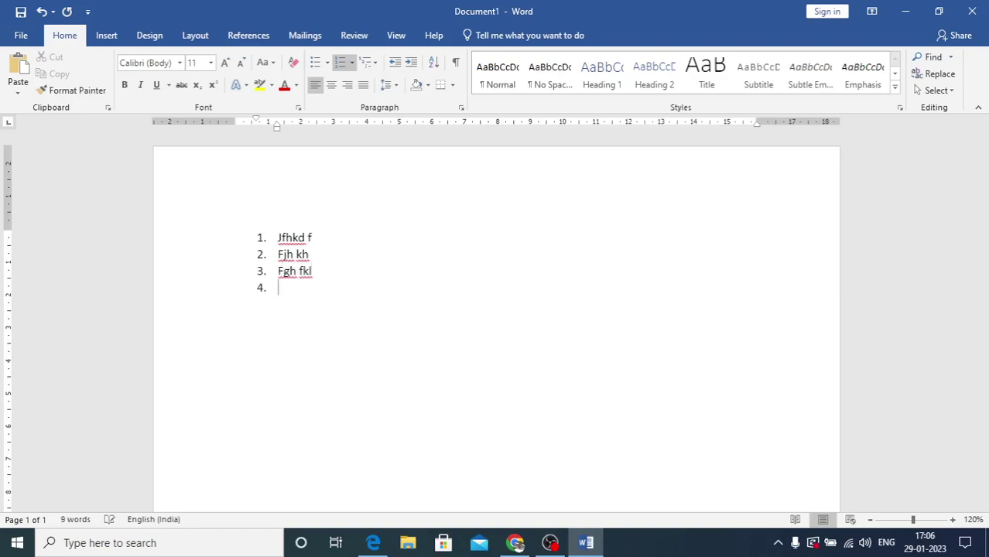
pyautogui.write('Fg fl')
pyautogui.press('Return')
pyautogui.write('fjg ;dfl')
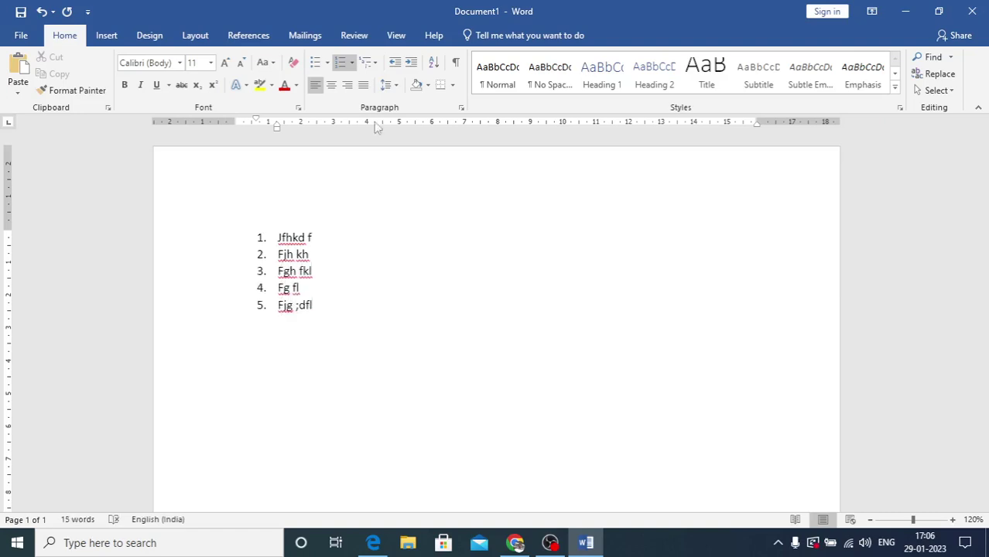
# Try the A. B. C. and the a) b) c) numbering formats on the list
pyautogui.click(352, 62)
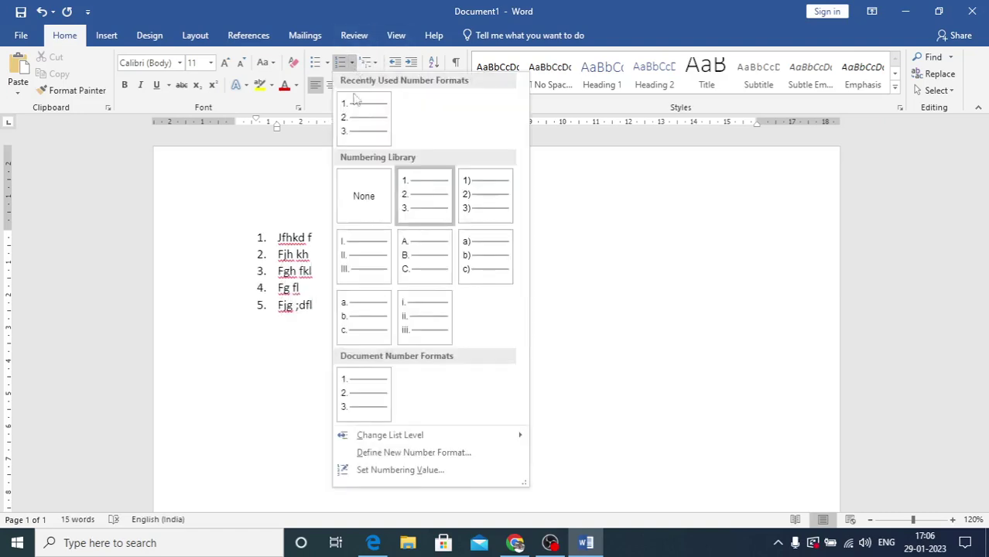
pyautogui.click(439, 256)
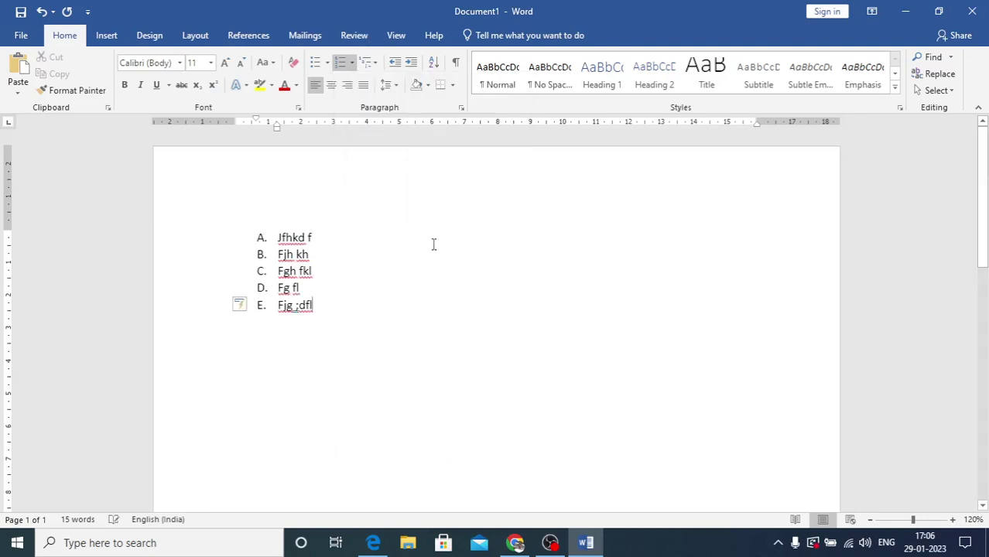
pyautogui.click(352, 63)
pyautogui.click(497, 270)
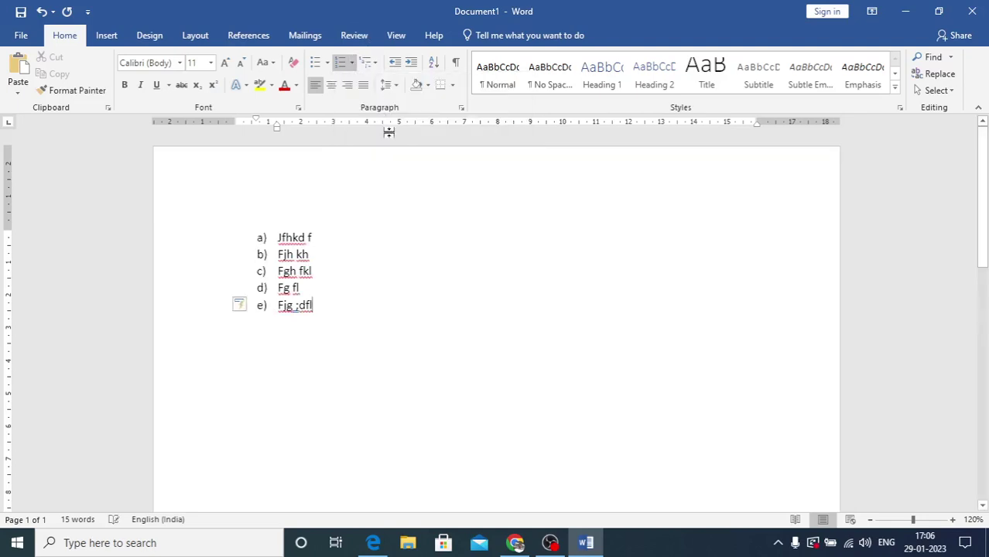
# Change the list's numbering format to lowercase Roman numerals, i. ii. iii
pyautogui.click(351, 62)
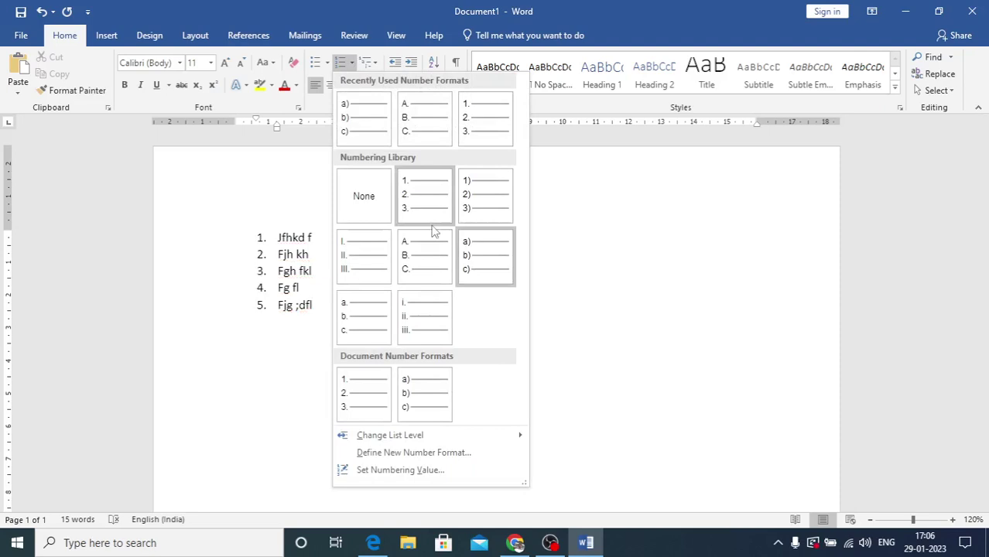
pyautogui.click(422, 339)
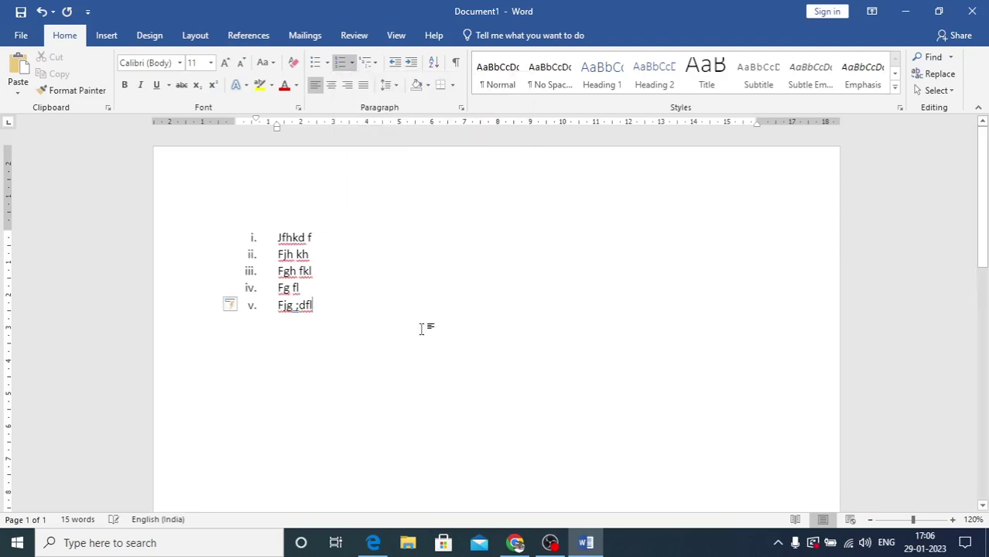
pyautogui.click(353, 63)
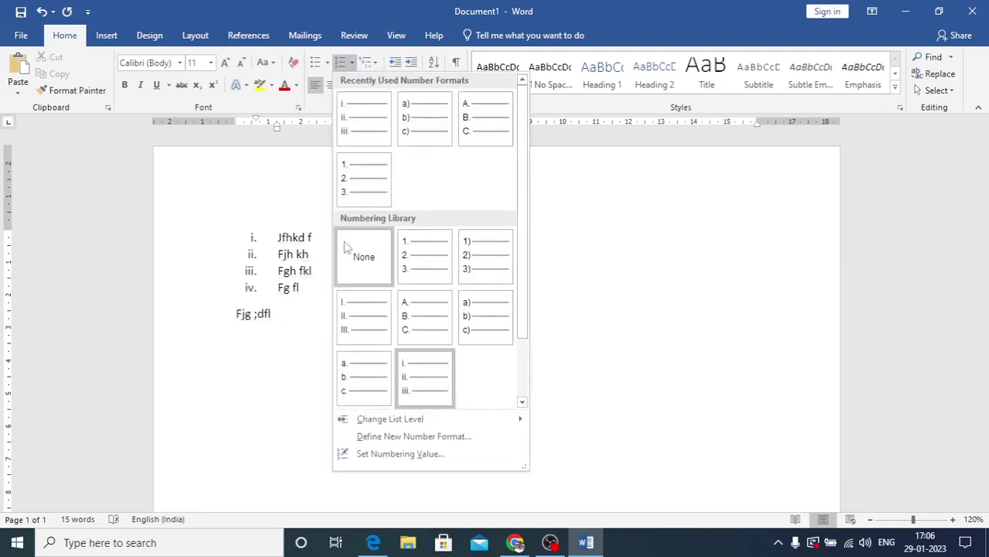
pyautogui.click(638, 289)
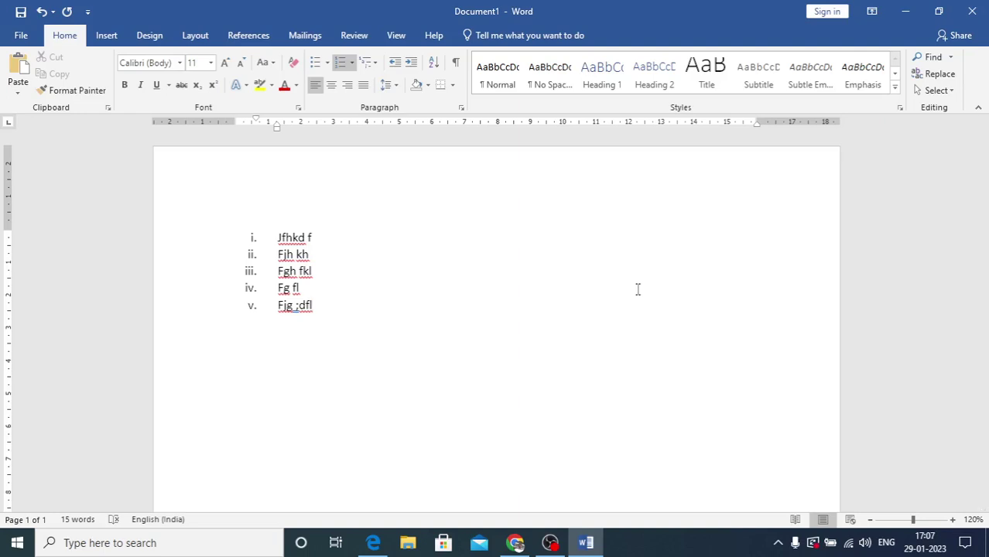
# Delete the whole numbered list and enter the word Computer on the first line
pyautogui.hotkey('ctrl', 'a')
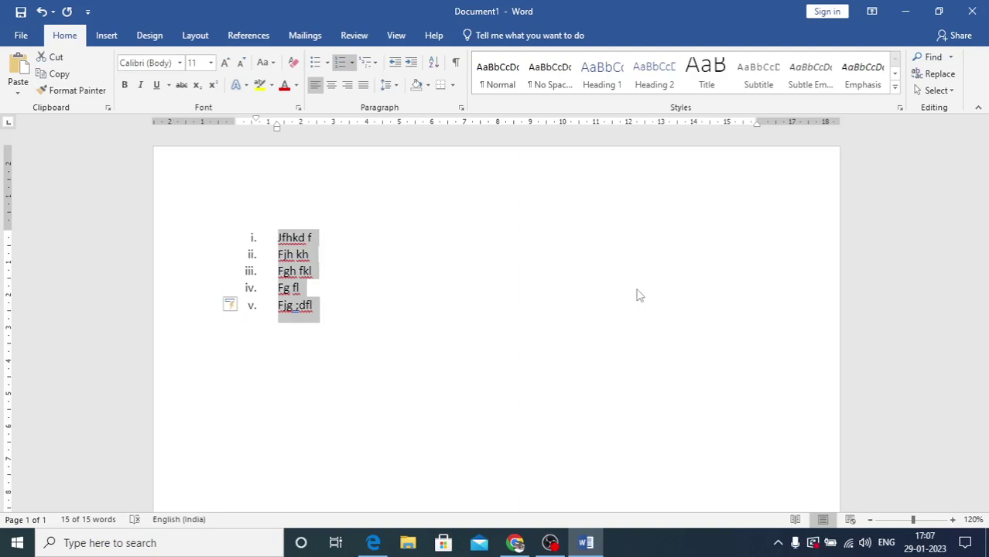
pyautogui.press('Delete')
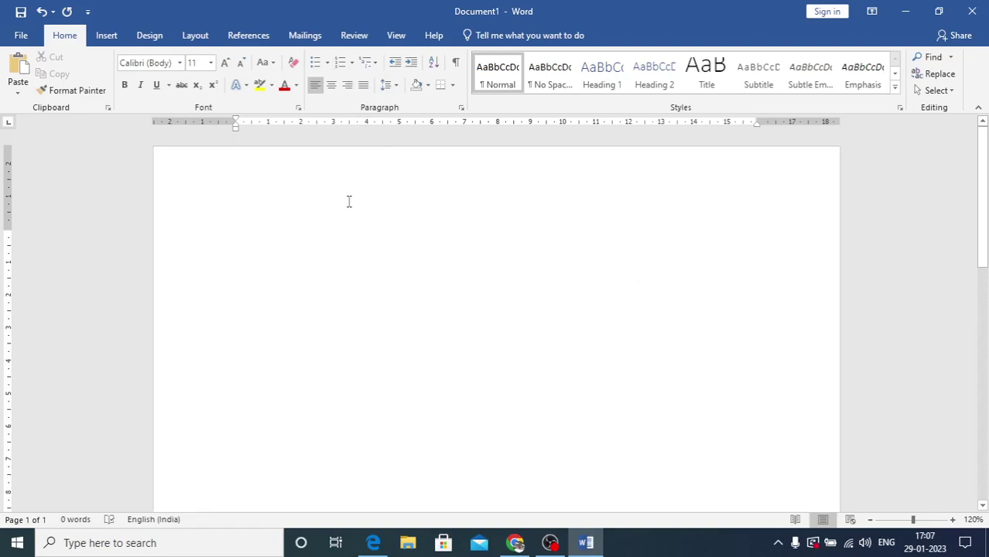
pyautogui.write('q')
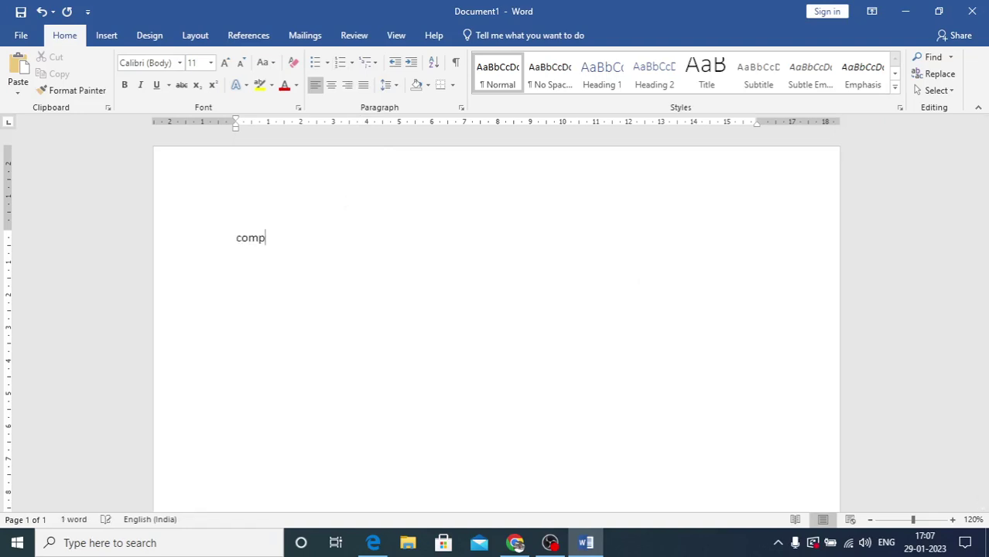
pyautogui.press('Return')
# Try the i. ii. iii. numbering format on the Computer line and undo it
pyautogui.moveTo(233, 235)
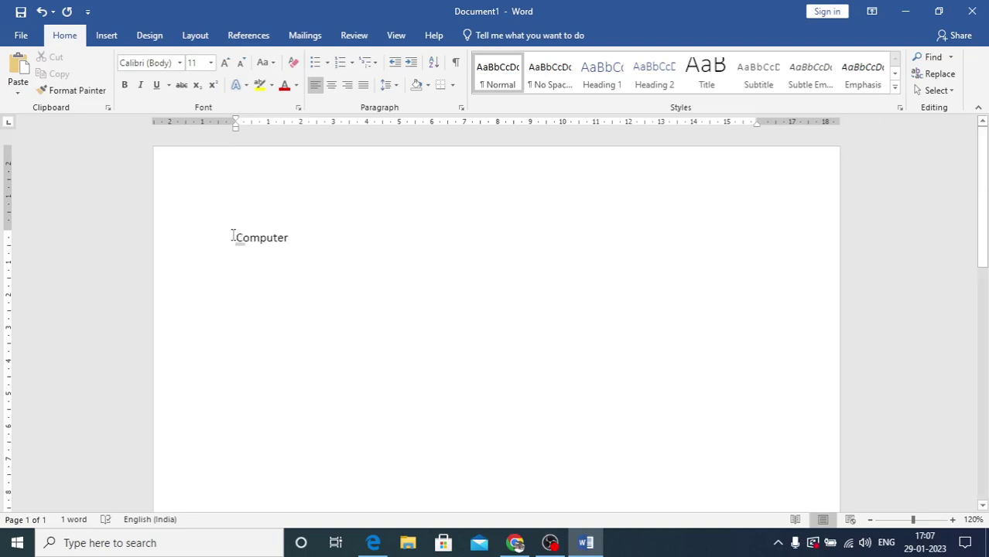
pyautogui.moveTo(233, 236); pyautogui.dragTo(307, 236)
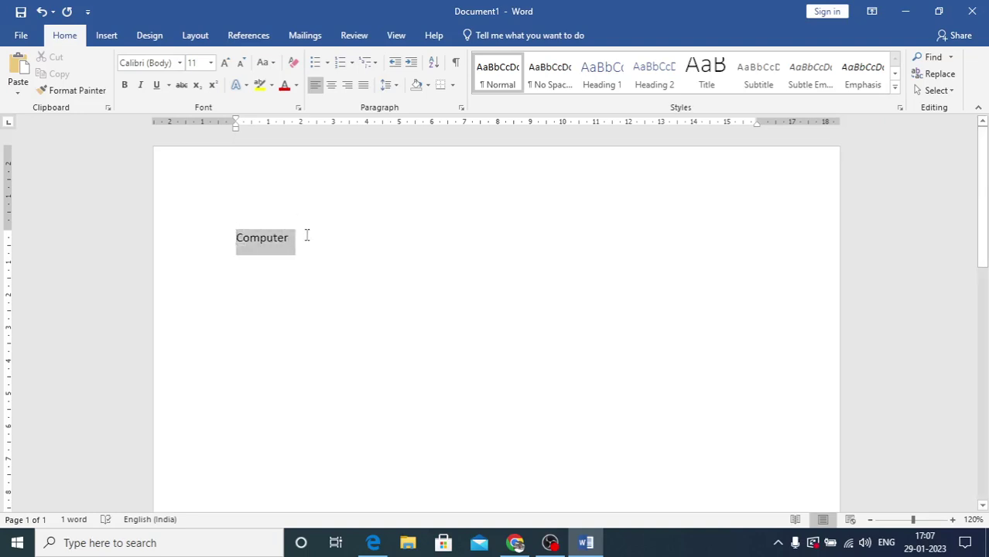
pyautogui.click(352, 63)
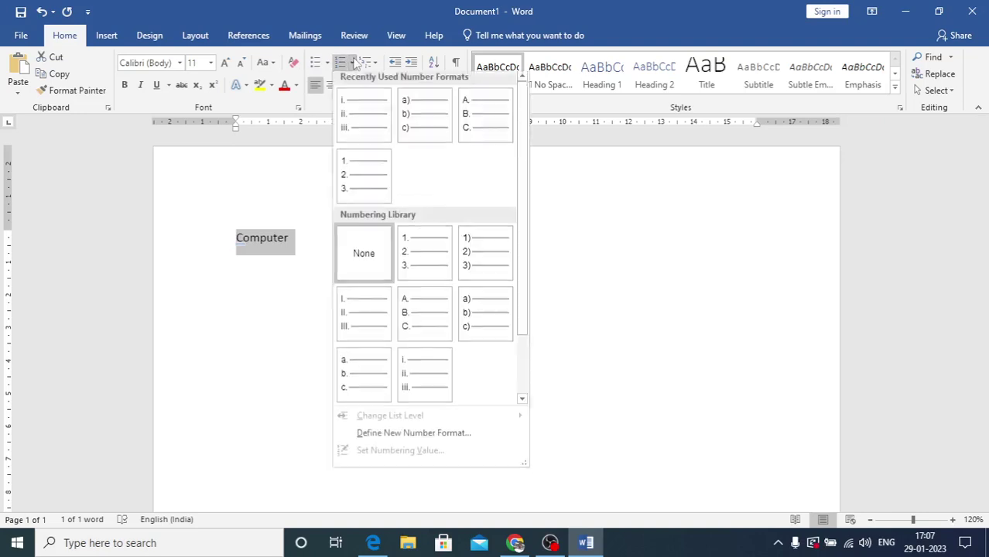
pyautogui.click(365, 122)
pyautogui.click(367, 295)
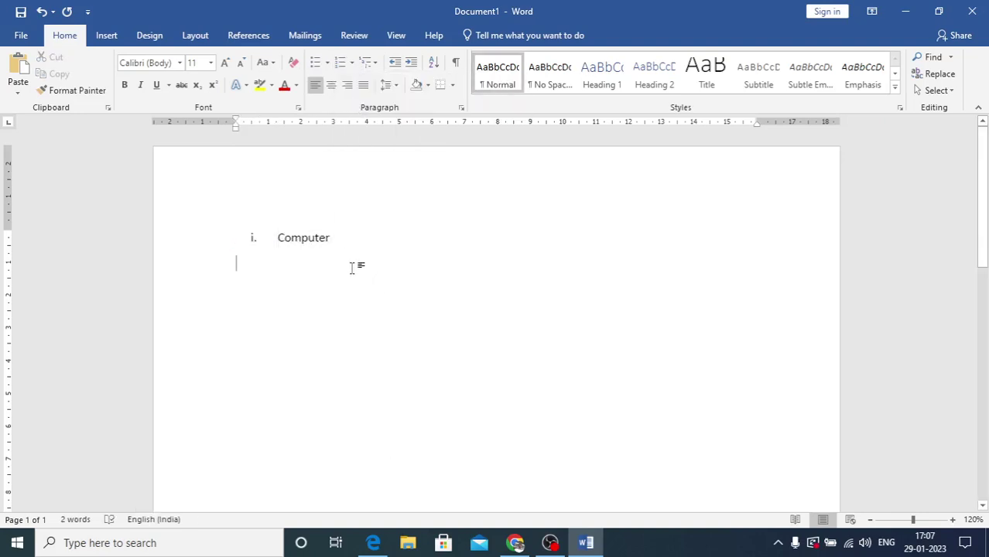
pyautogui.click(260, 237)
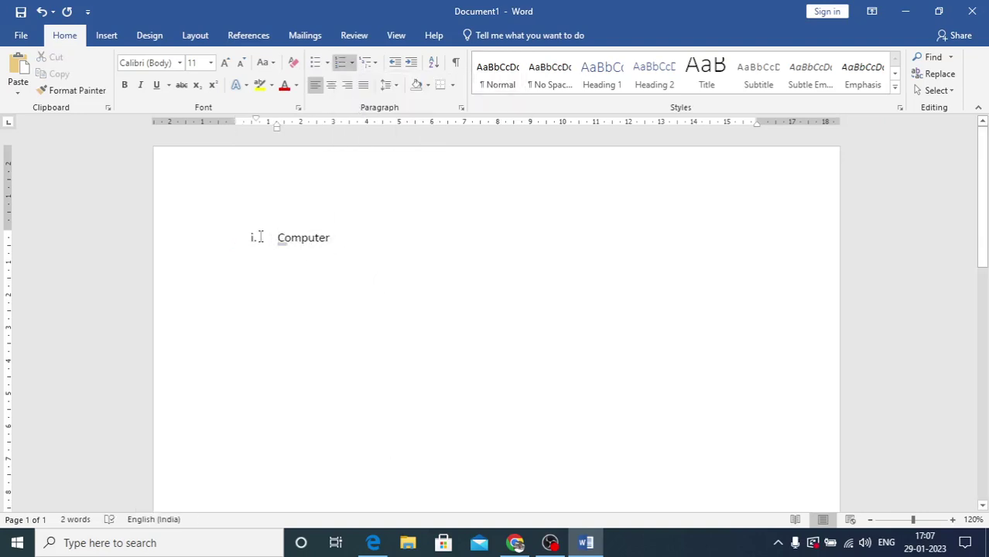
pyautogui.hotkey('ctrl', 'z')
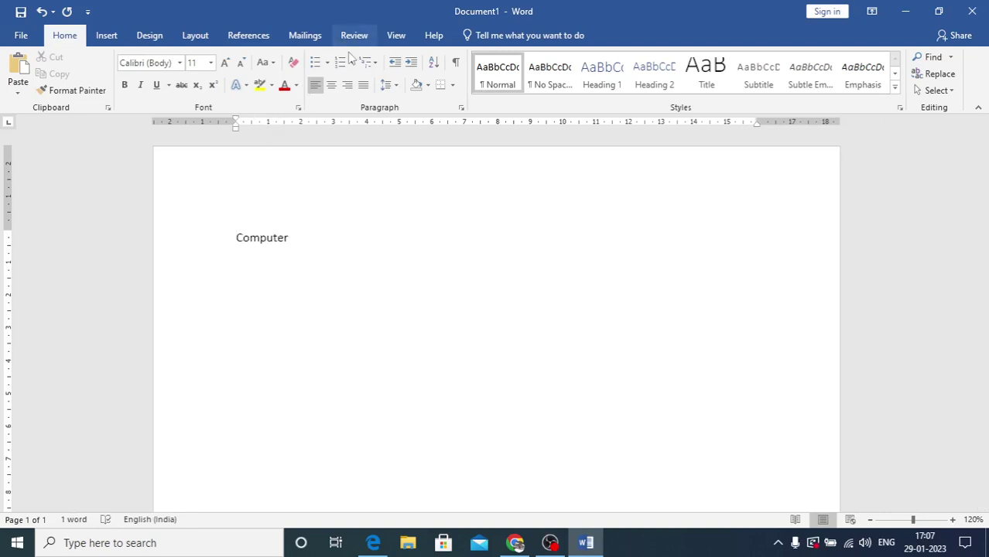
# Number the Computer line in the 1. 2. 3. format and add unnumbered lines Word, Excel and powerpoint beneath it
pyautogui.click(352, 63)
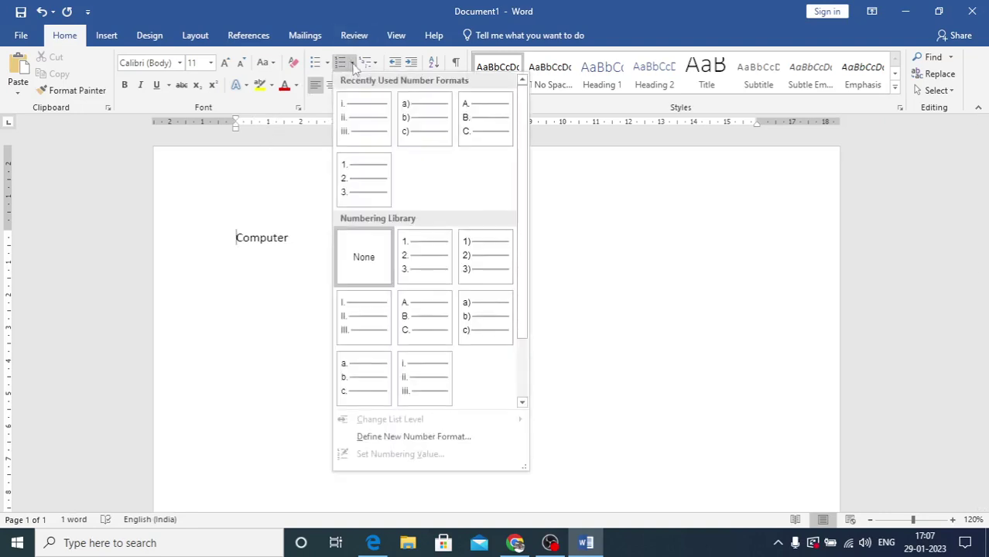
pyautogui.click(380, 189)
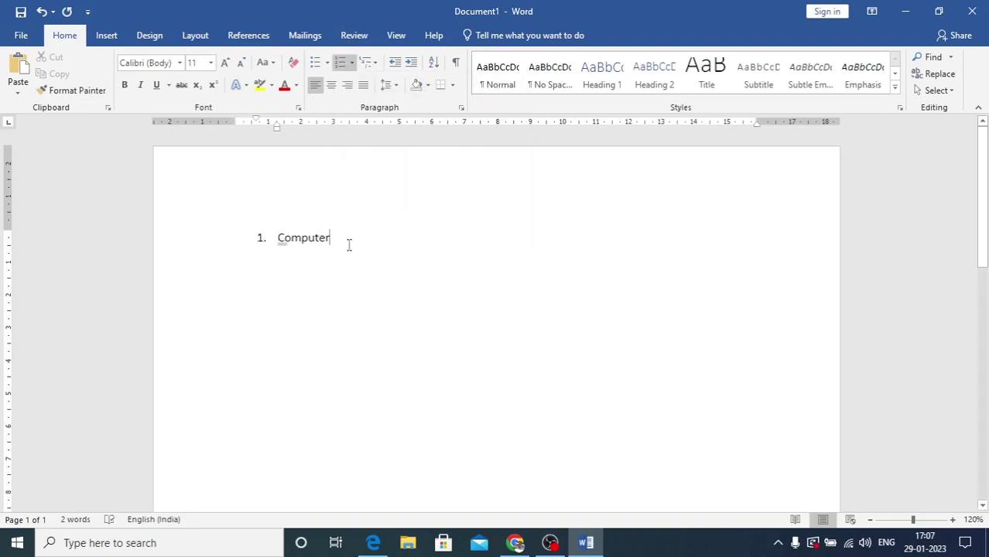
pyautogui.press('Return')
pyautogui.press('BackSpace')
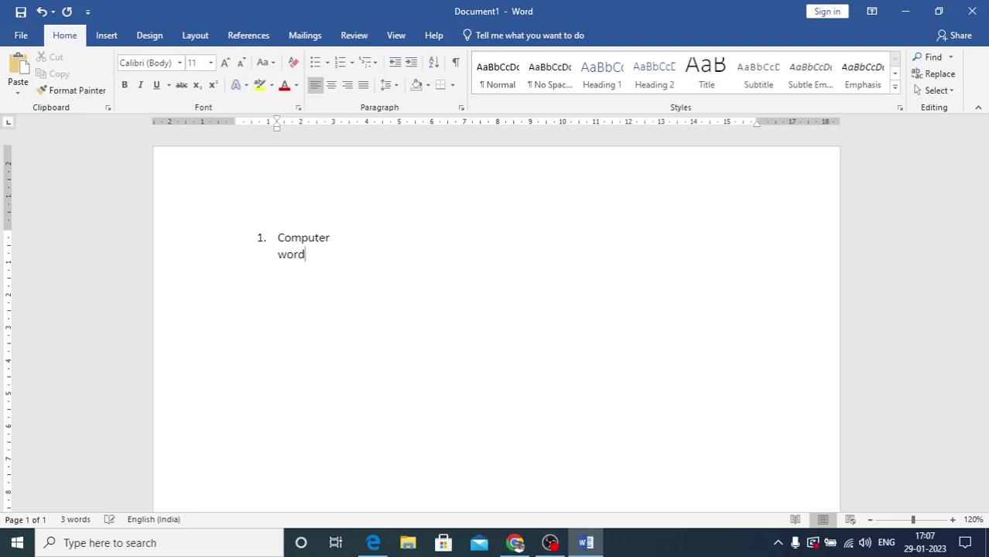
pyautogui.write('word')
pyautogui.press('Return')
pyautogui.write('excel')
pyautogui.press('Return')
pyautogui.write('powerpoint')
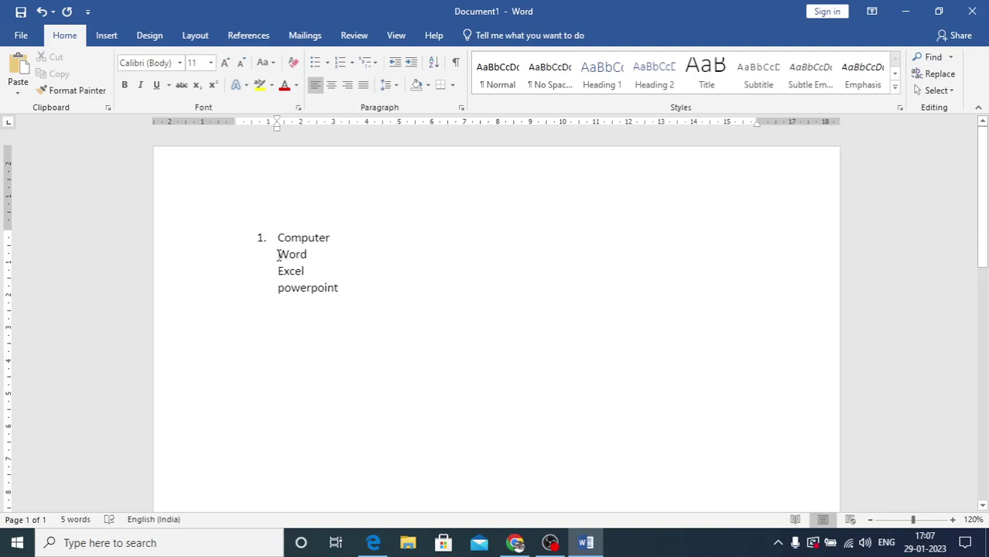
# Apply the A. B. C. numbering format to the Word, Excel and powerpoint lines under Computer
pyautogui.moveTo(283, 259); pyautogui.dragTo(329, 315)
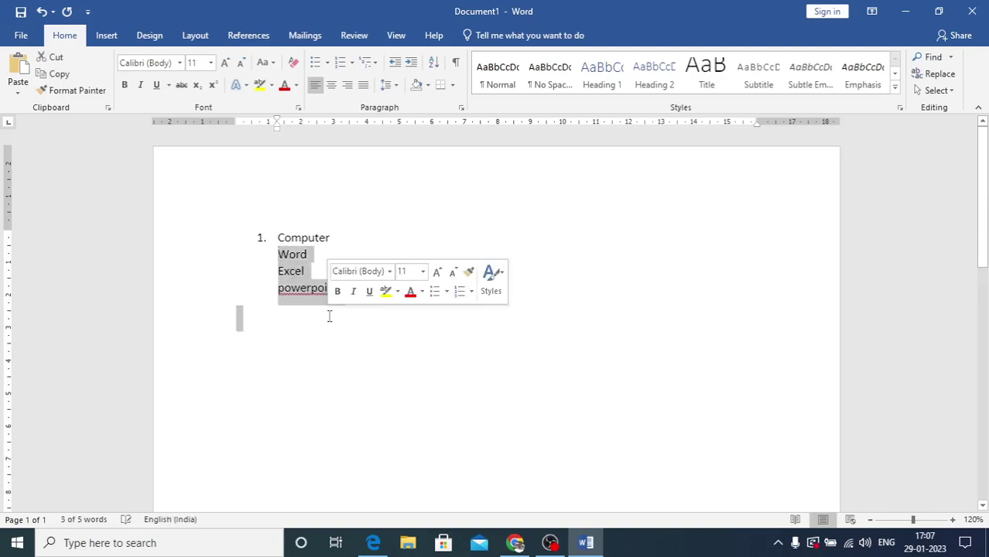
pyautogui.click(352, 63)
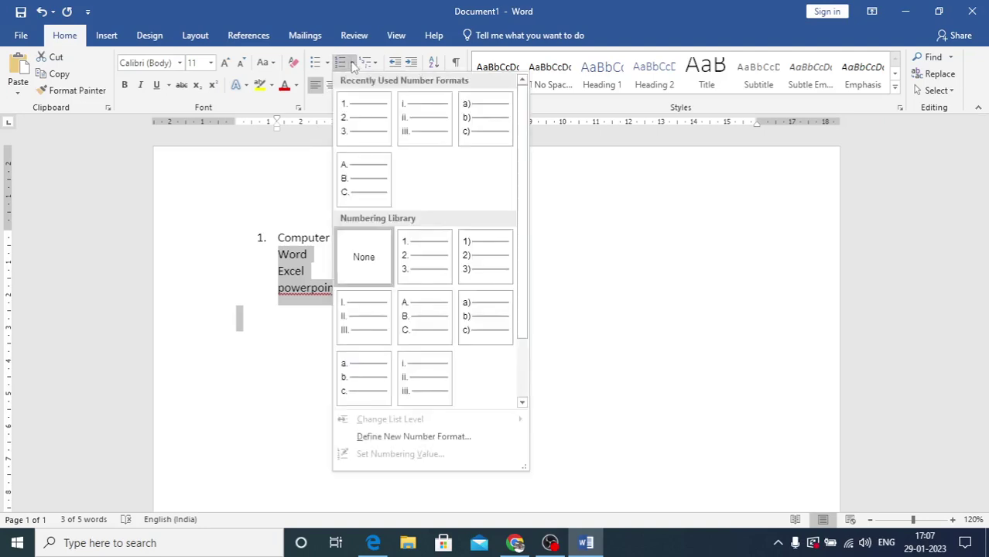
pyautogui.click(362, 178)
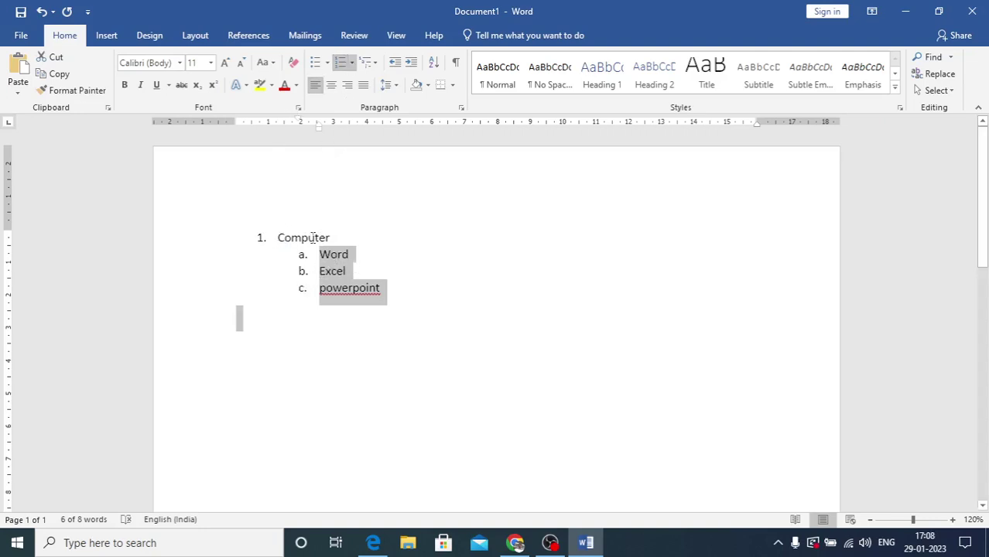
pyautogui.click(353, 63)
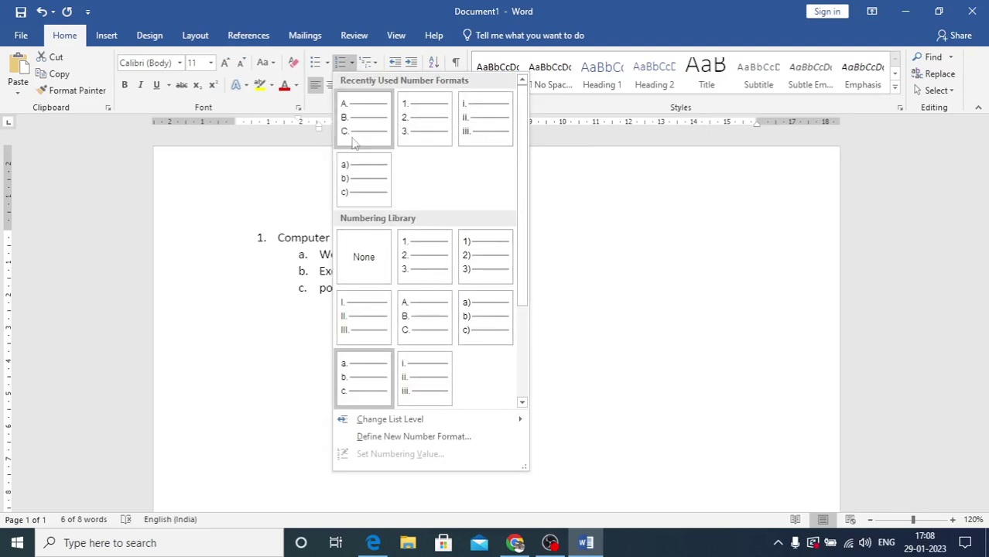
pyautogui.click(630, 332)
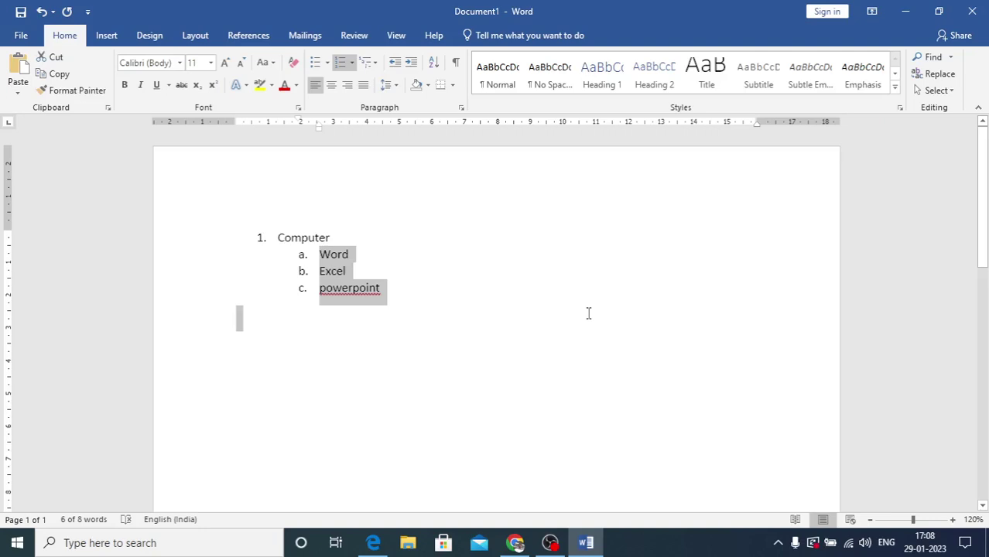
# Delete the whole numbered list and enter the filler line "Gfhj hjg jhdg dgjdg djkg"
pyautogui.press('BackSpace')
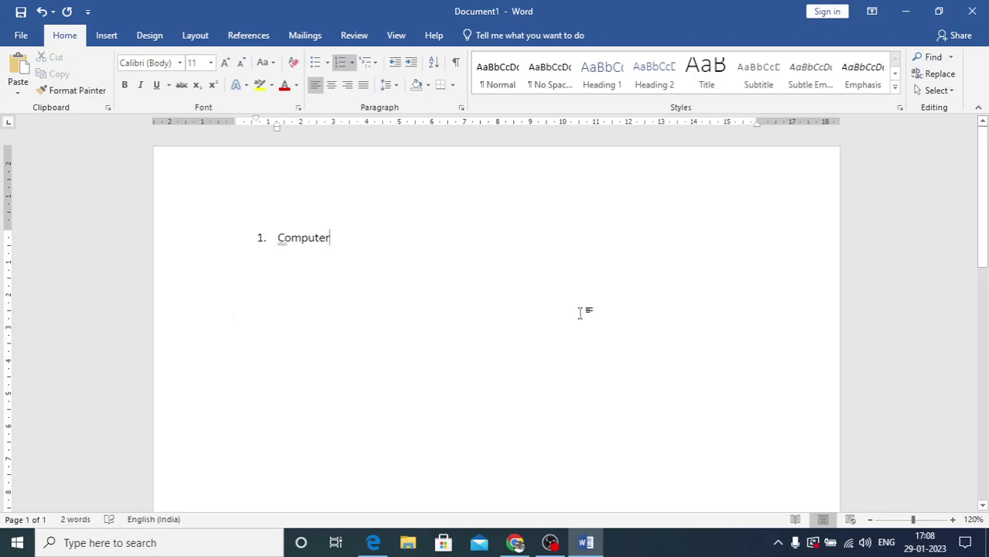
pyautogui.press('BackSpace')
pyautogui.press('BackSpace')
pyautogui.press('BackSpace')
pyautogui.press('BackSpace')
pyautogui.press('BackSpace')
pyautogui.press('BackSpace')
pyautogui.press('BackSpace')
pyautogui.press('BackSpace')
pyautogui.press('BackSpace')
pyautogui.press('BackSpace')
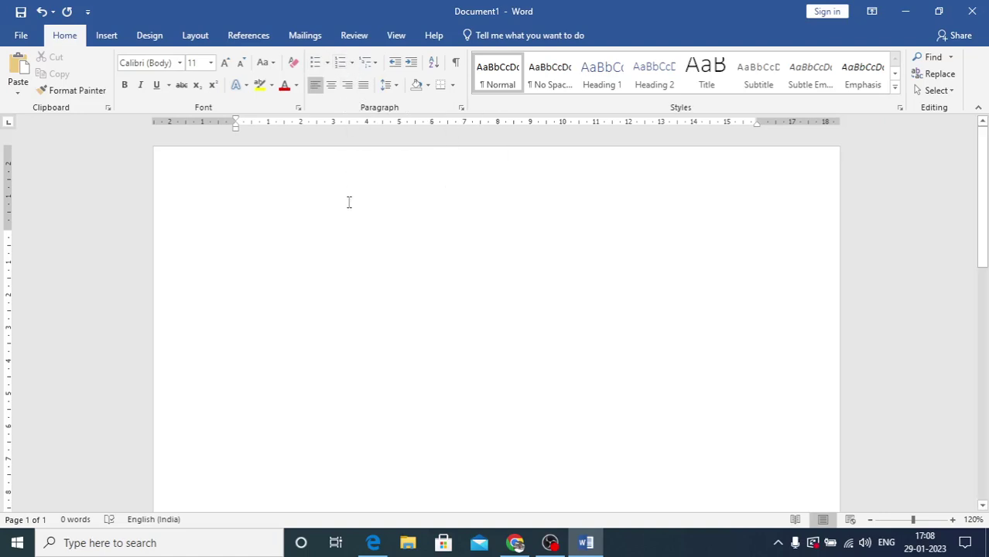
pyautogui.write('gfhj hjg jhdg dgjdg djkg')
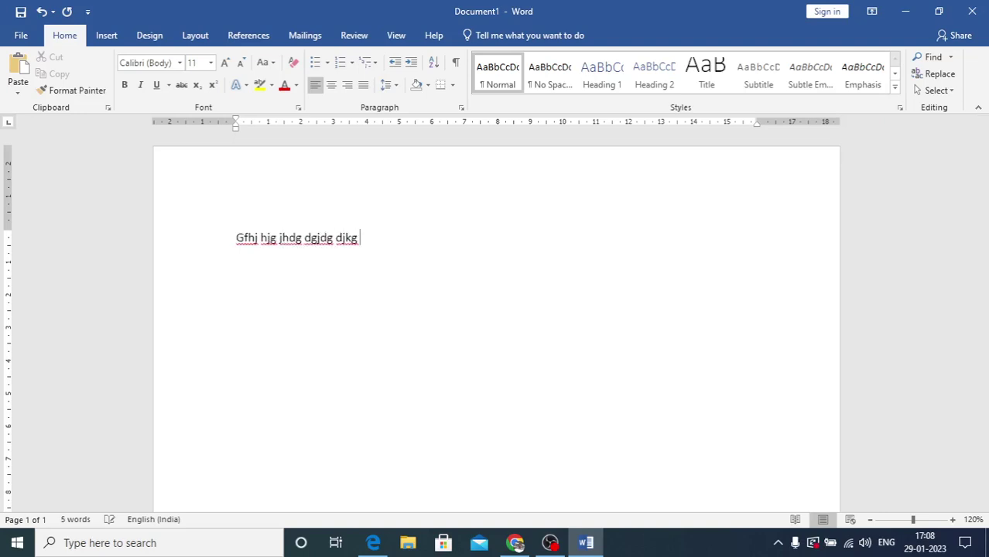
# Try centre and right alignment on the filler line and return it to left alignment
pyautogui.moveTo(236, 231); pyautogui.dragTo(373, 232)
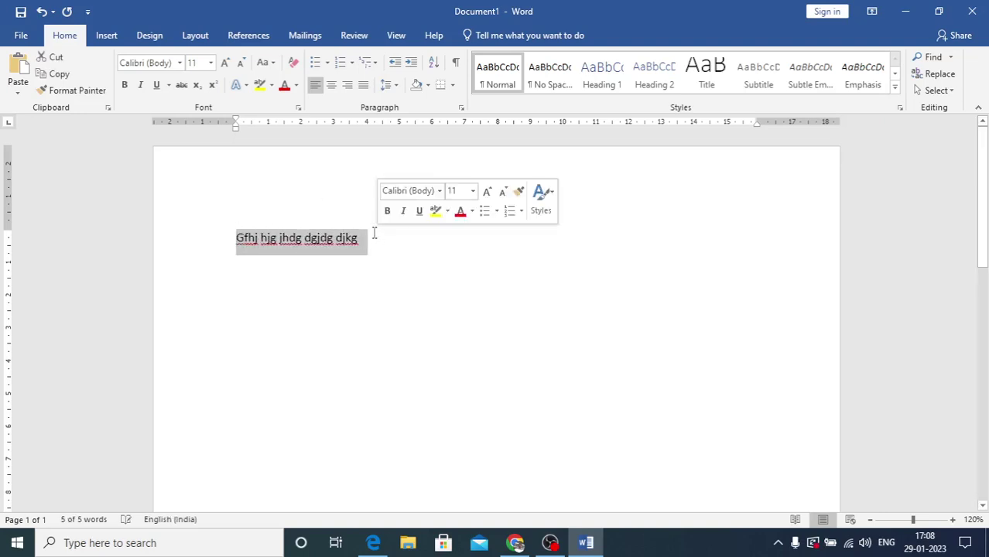
pyautogui.click(335, 86)
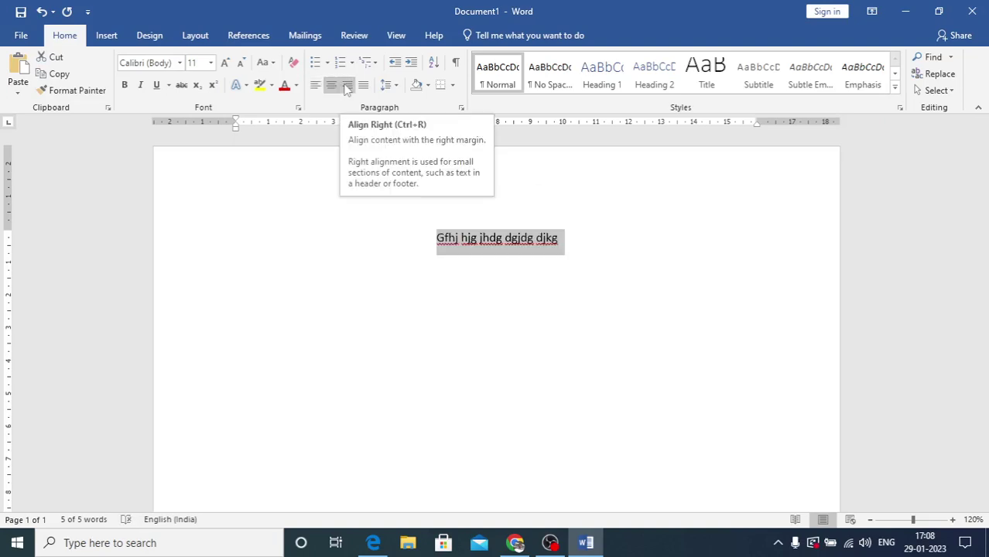
pyautogui.click(347, 87)
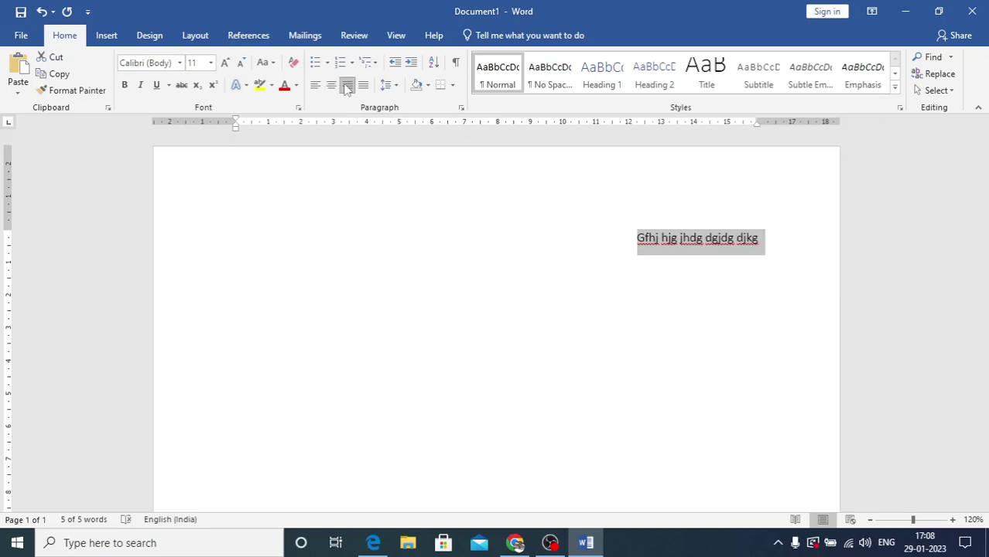
pyautogui.click(315, 86)
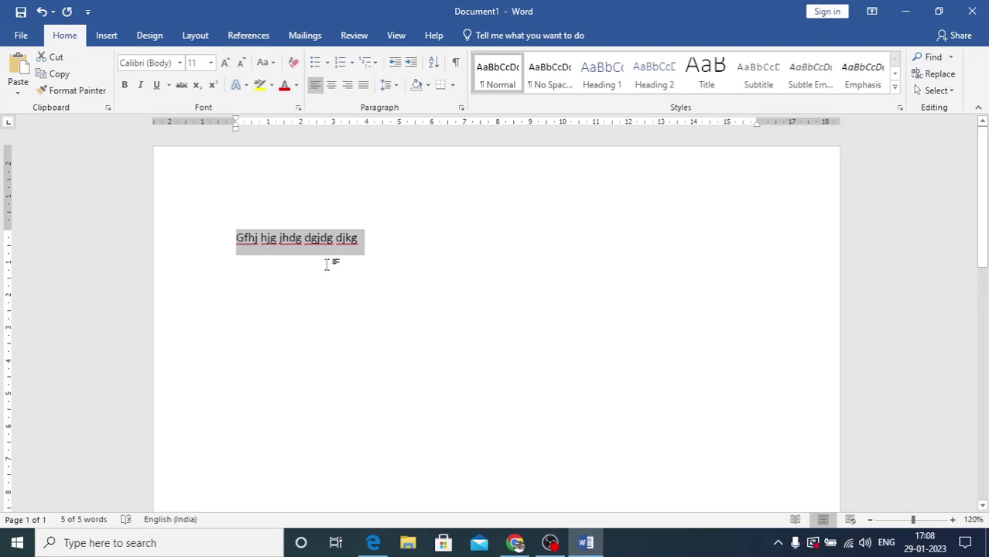
pyautogui.click(330, 86)
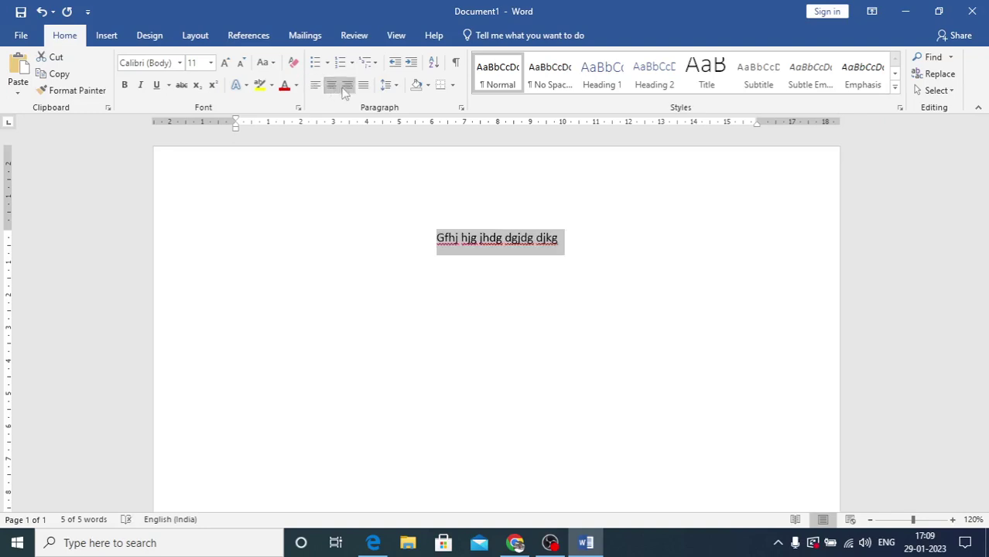
pyautogui.click(346, 90)
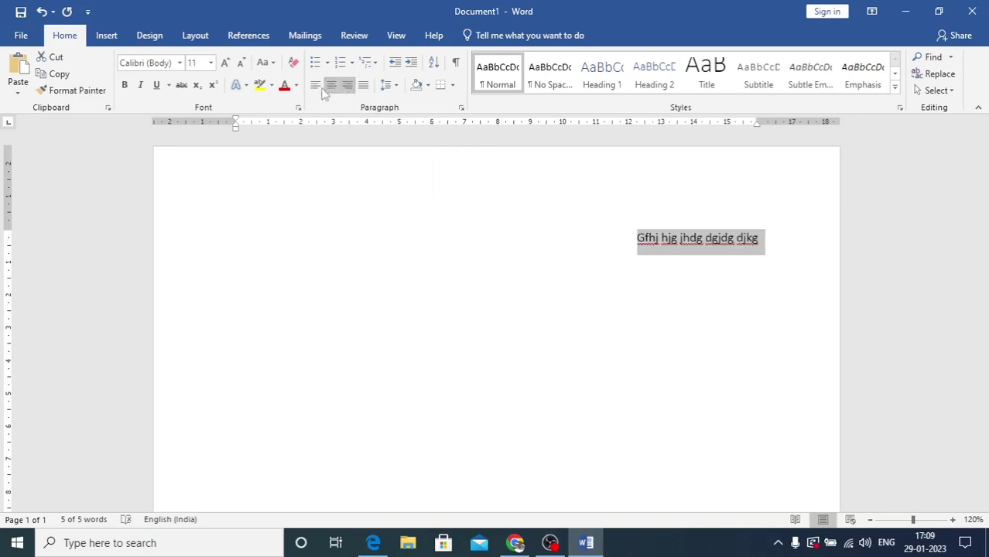
pyautogui.click(315, 88)
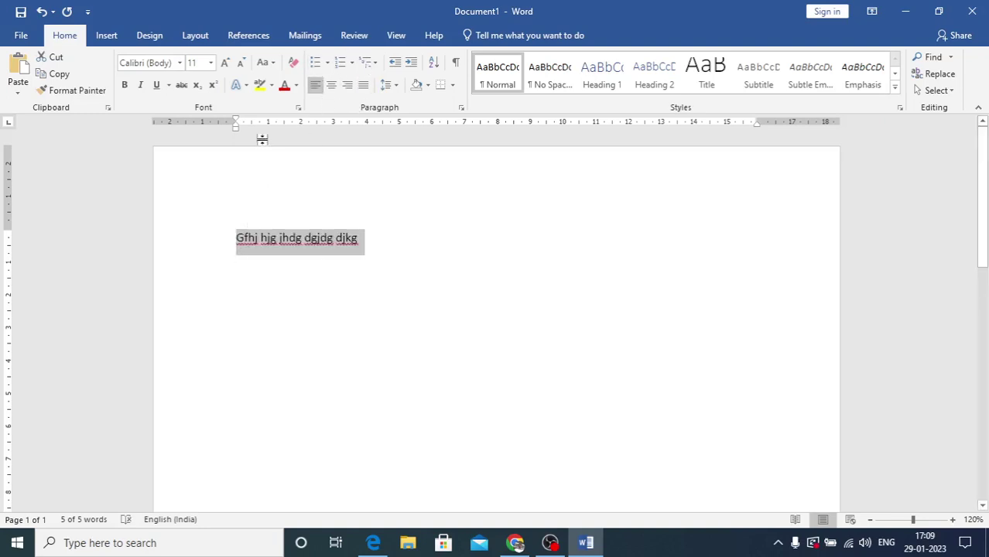
# Increase the filler line's indent by nine levels
pyautogui.click(413, 64)
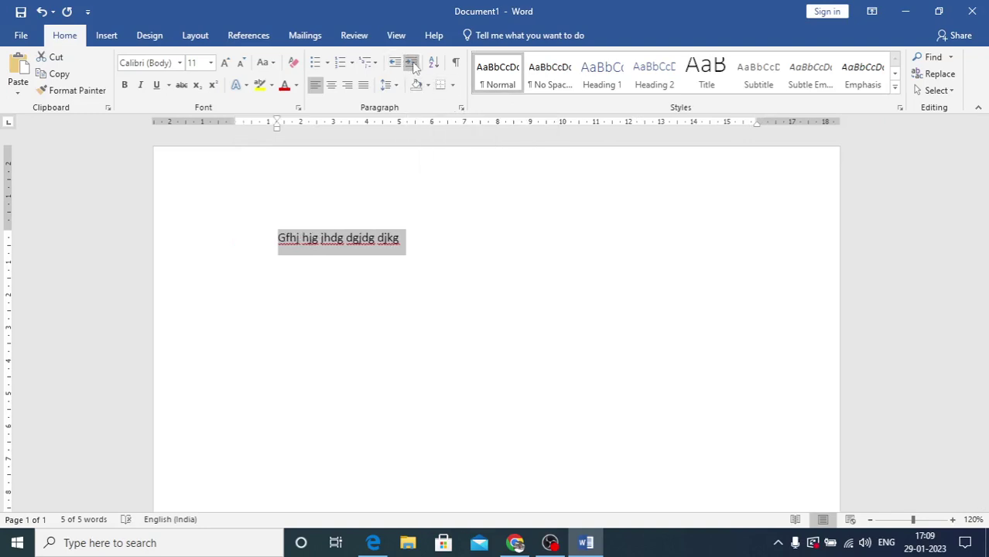
pyautogui.click(412, 64)
pyautogui.click(413, 64)
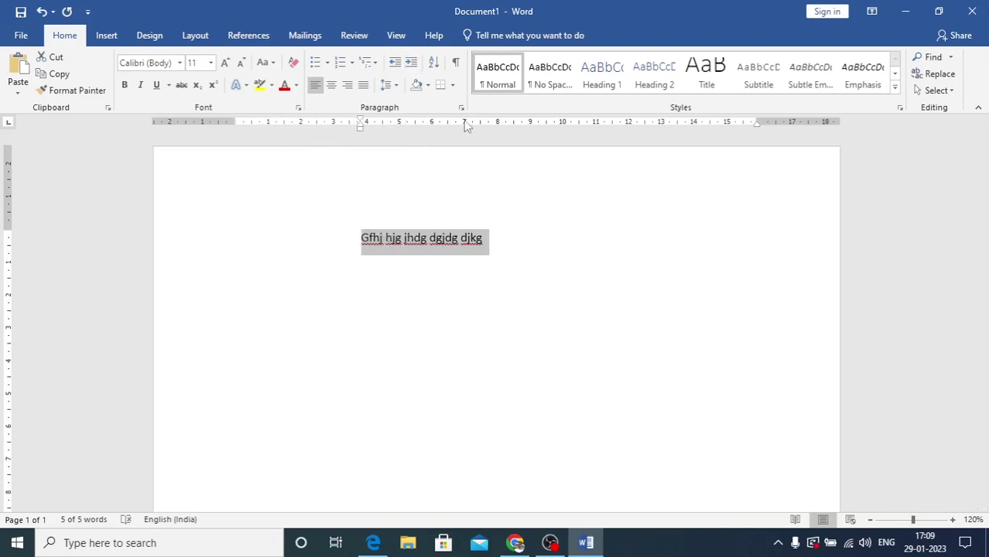
pyautogui.click(411, 63)
pyautogui.click(411, 62)
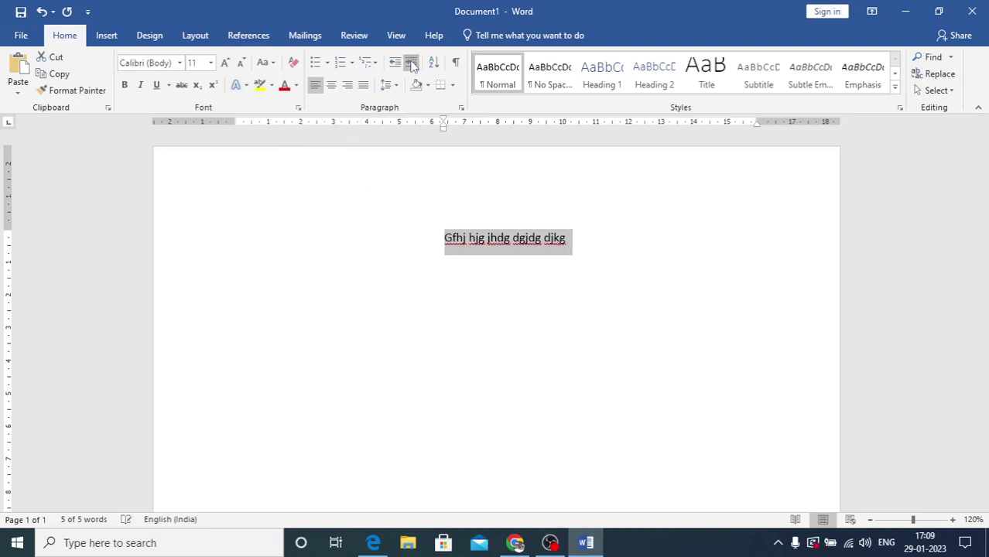
pyautogui.click(411, 62)
pyautogui.click(411, 63)
pyautogui.click(411, 62)
pyautogui.click(411, 63)
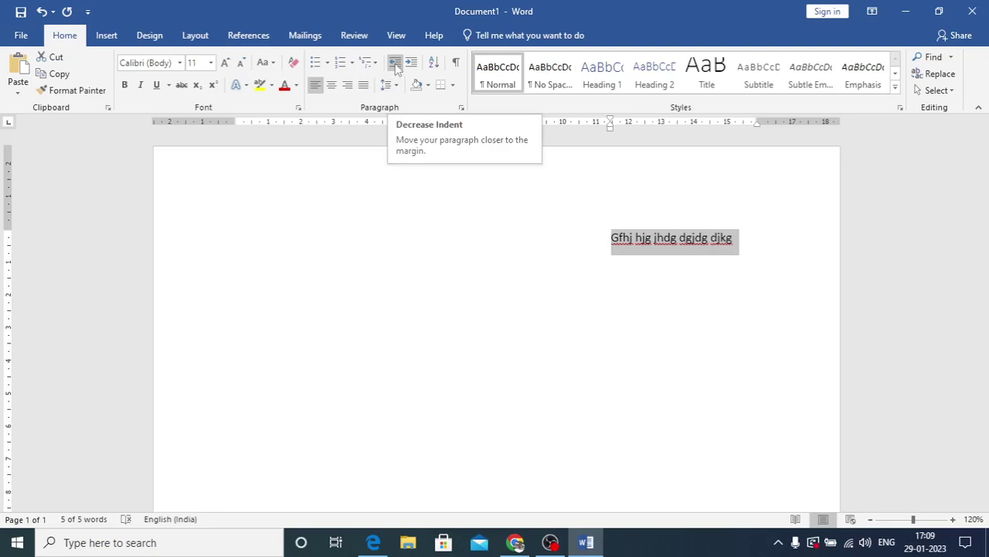
# Decrease the filler line's indent until it is back at the left margin
pyautogui.click(396, 66)
pyautogui.click(396, 67)
pyautogui.click(396, 66)
pyautogui.click(396, 66)
pyautogui.click(396, 66)
pyautogui.click(396, 66)
pyautogui.click(397, 67)
pyautogui.click(396, 66)
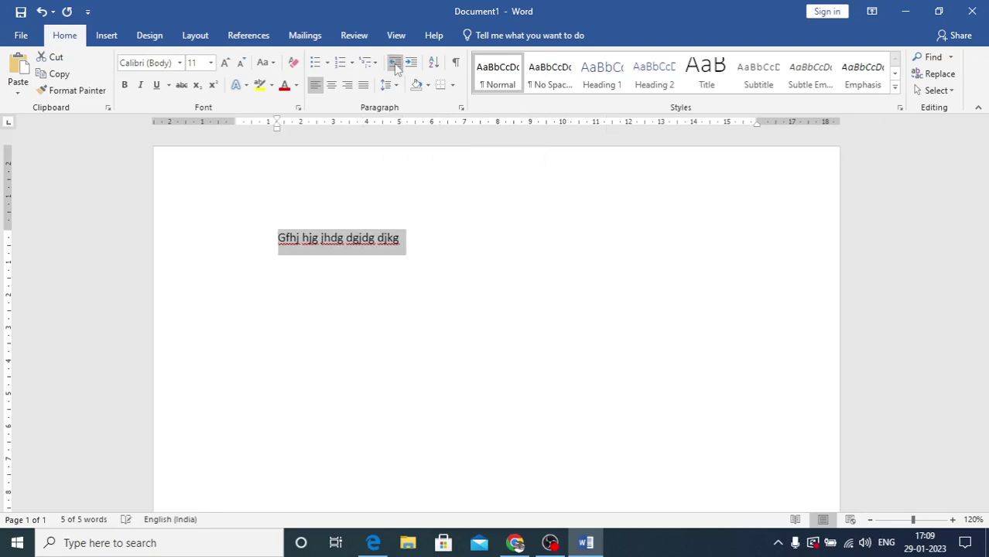
pyautogui.click(397, 67)
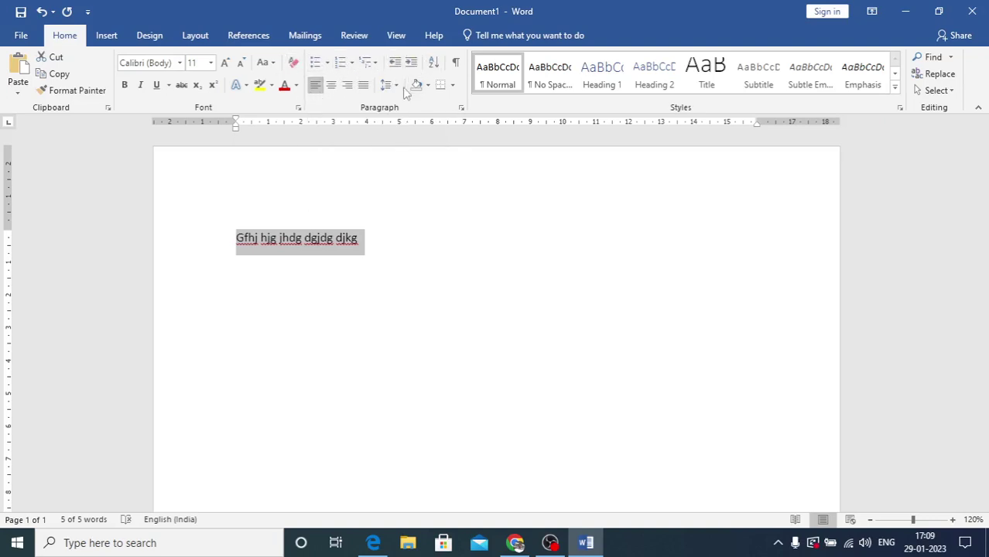
# Add five filler lines below the first: "Ig fi", "Flgj flg", "Fgj f", "Fgfkg;f" and "Roptir o"
pyautogui.click(393, 234)
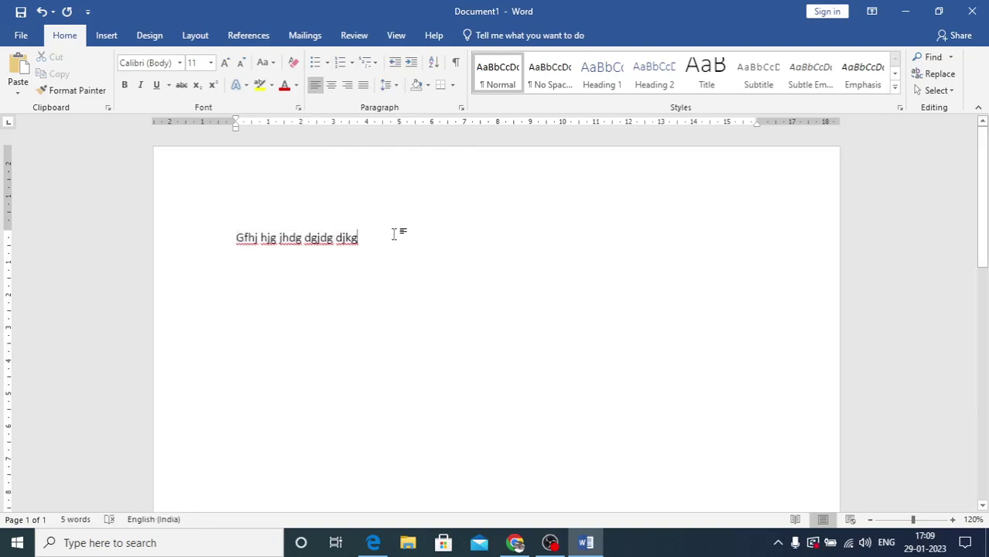
pyautogui.press('Return')
pyautogui.write('Ig fi')
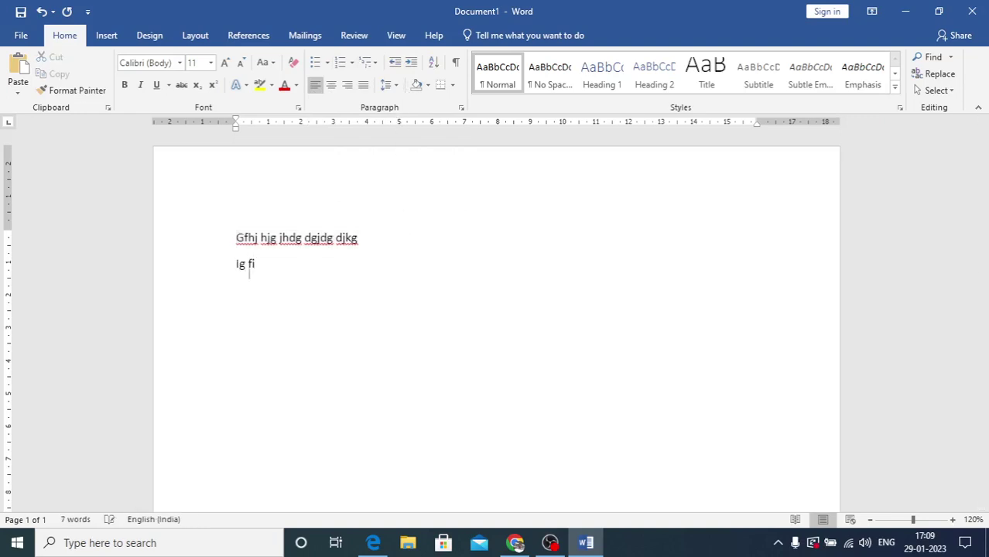
pyautogui.press('Return')
pyautogui.write('flgj flg')
pyautogui.press('Return')
pyautogui.write('fgj f')
pyautogui.press('Return')
pyautogui.write('fgfkg;f')
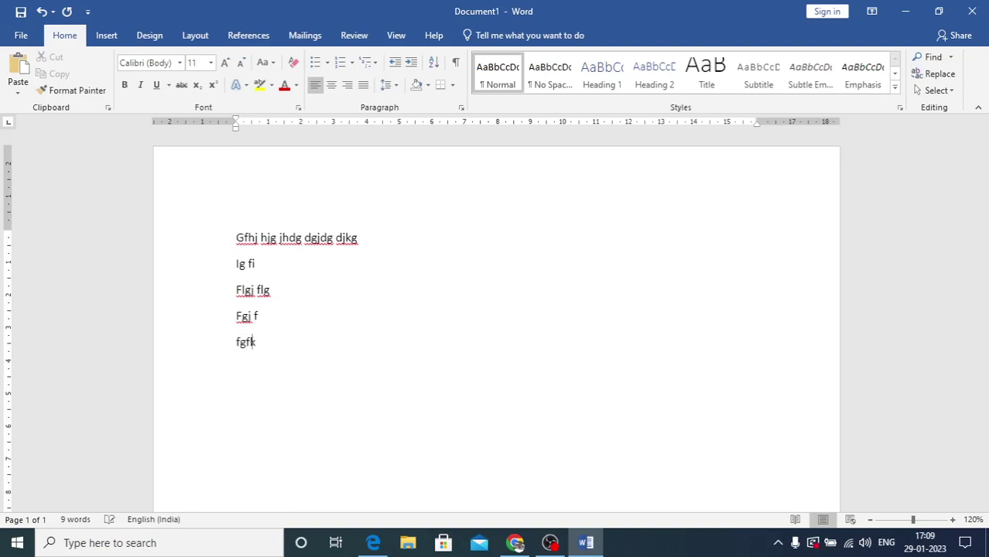
pyautogui.press('Return')
pyautogui.write('roptir c')
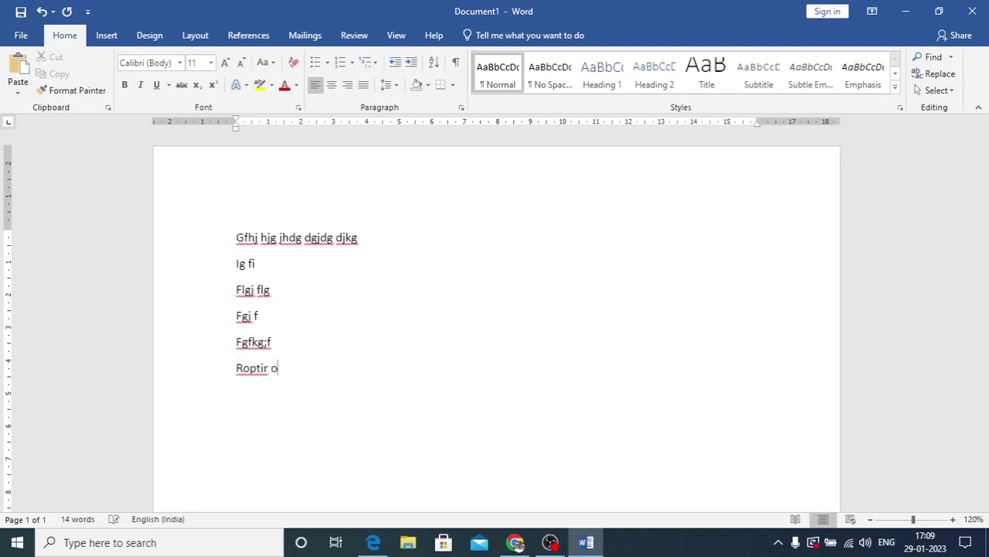
# Set the line spacing of all the text in the document to 3.0
pyautogui.hotkey('ctrl', 'a')
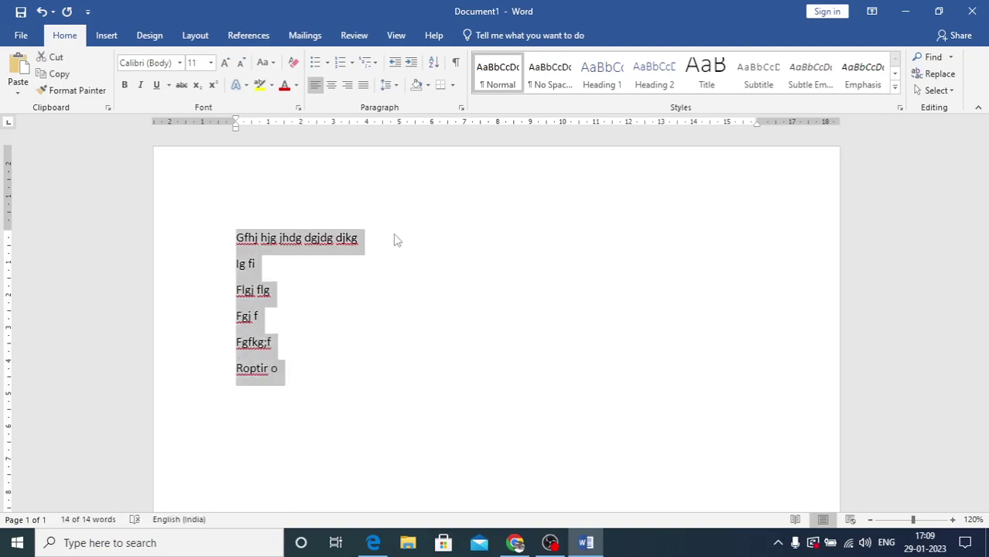
pyautogui.click(394, 87)
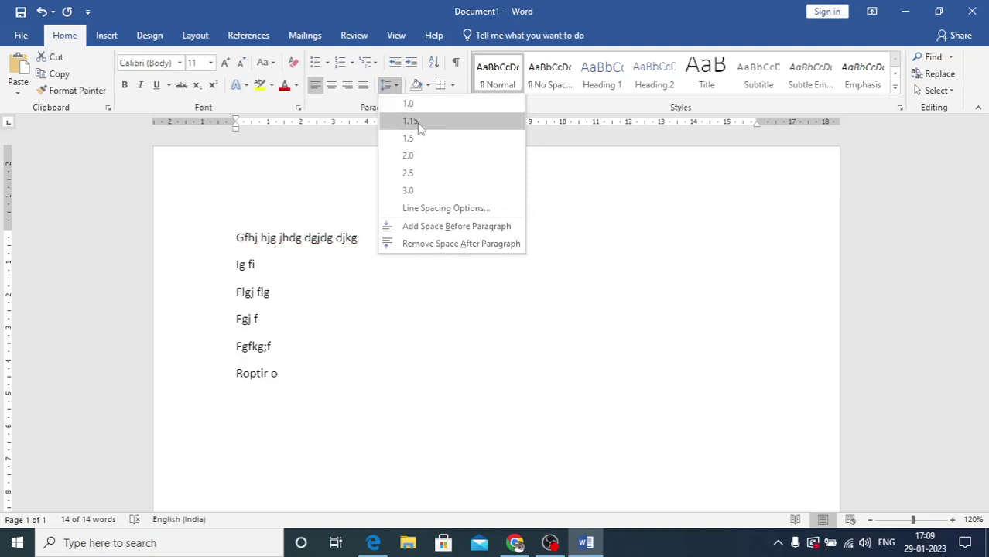
pyautogui.click(420, 199)
pyautogui.scroll(-3, 404, 331)
pyautogui.scroll(1, 404, 331)
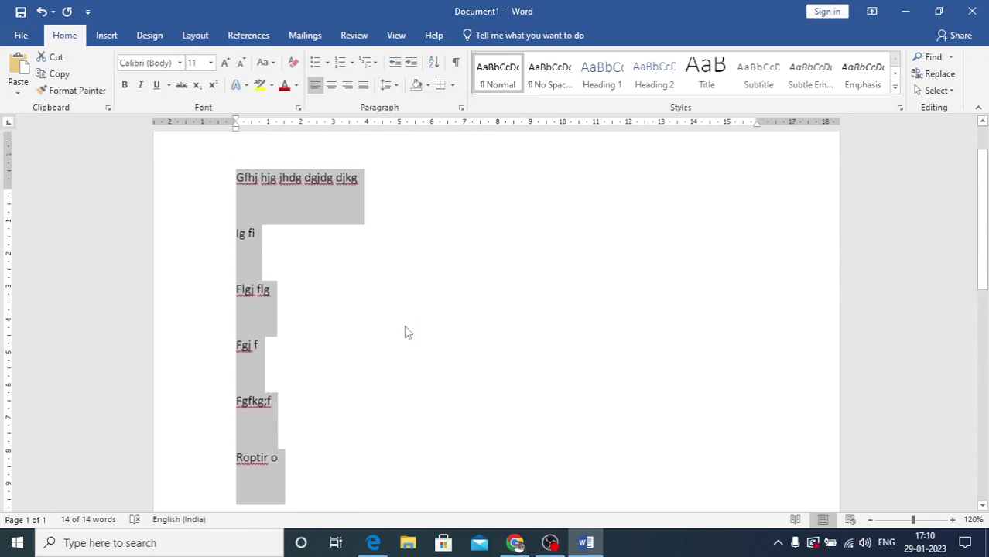
pyautogui.scroll(1, 408, 333)
pyautogui.click(407, 332)
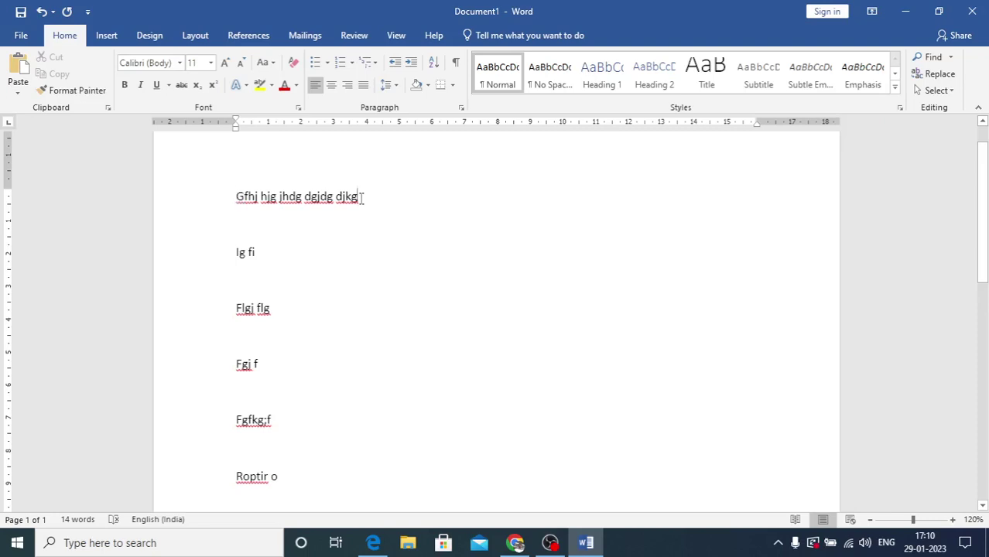
# Add three filler lines below the first line: "Hgfdj", "F dhid" and "Fgfj"
pyautogui.click(361, 197)
pyautogui.press('Return')
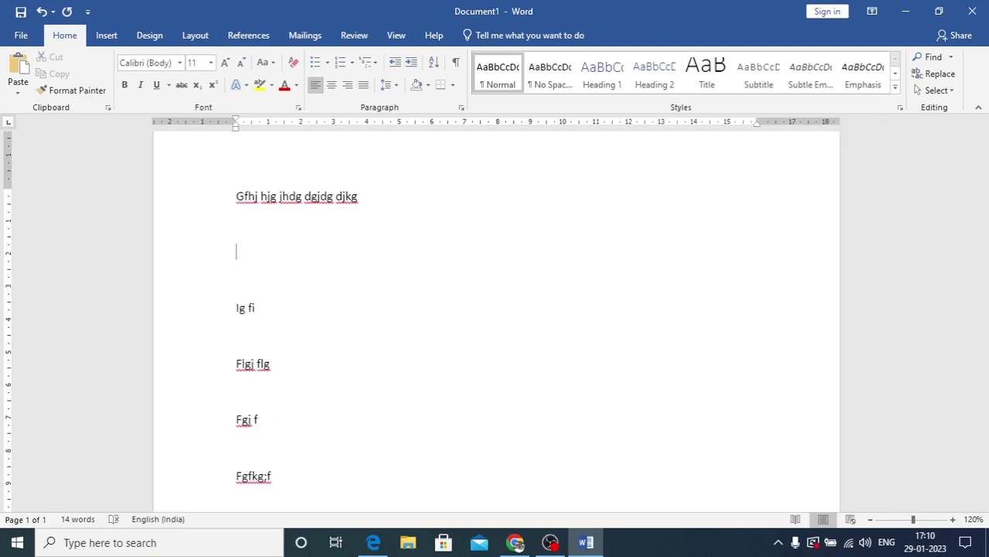
pyautogui.write('Hgfdj')
pyautogui.press('Return')
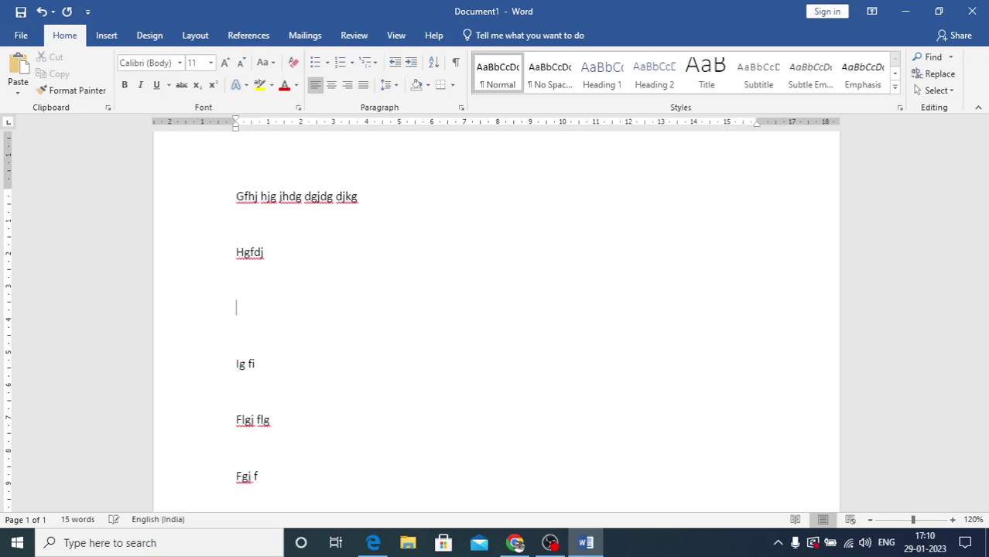
pyautogui.write('F dhid')
pyautogui.press('Return')
pyautogui.write('Fgfj')
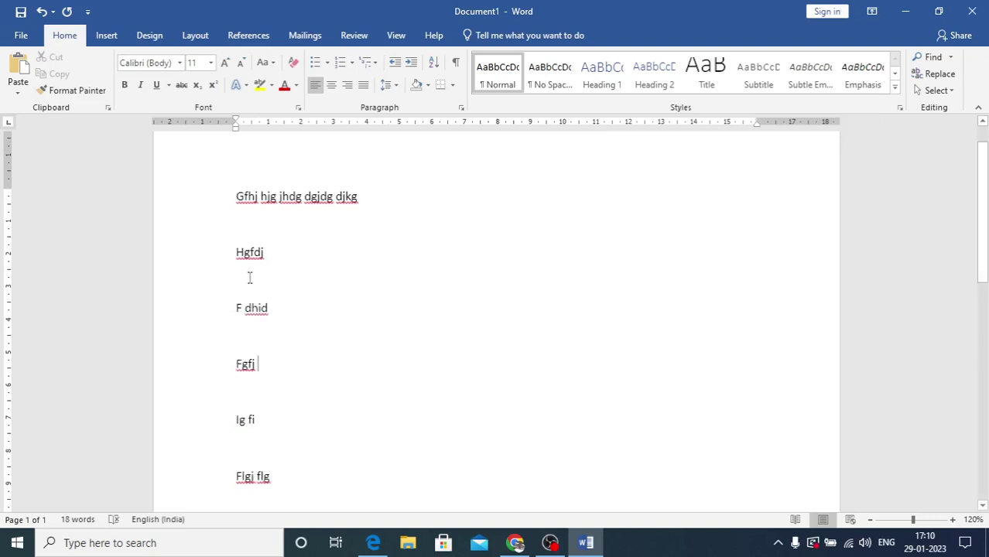
# Set the line spacing of the four lines from "F dhid" through "Flgj flg" to 1.5
pyautogui.moveTo(234, 308); pyautogui.dragTo(296, 490)
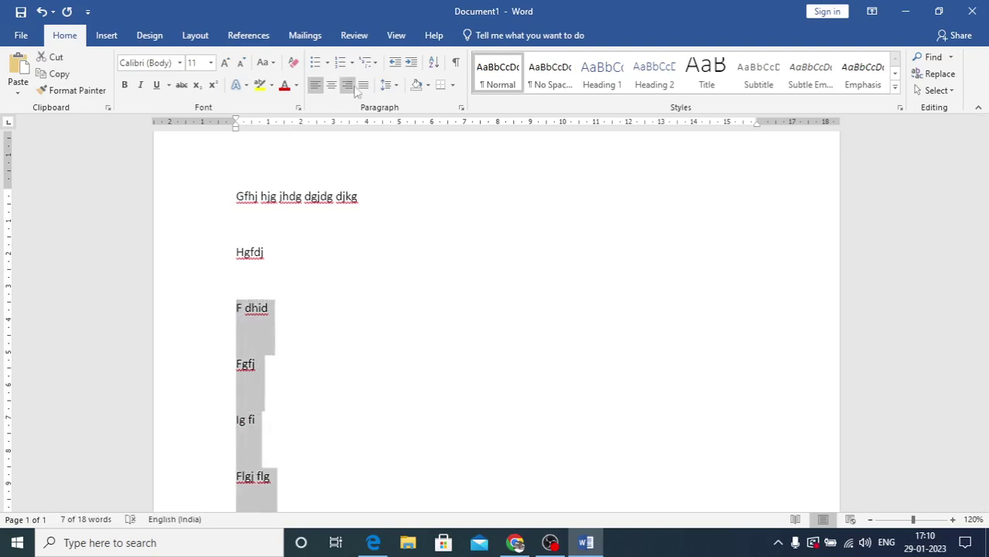
pyautogui.click(386, 84)
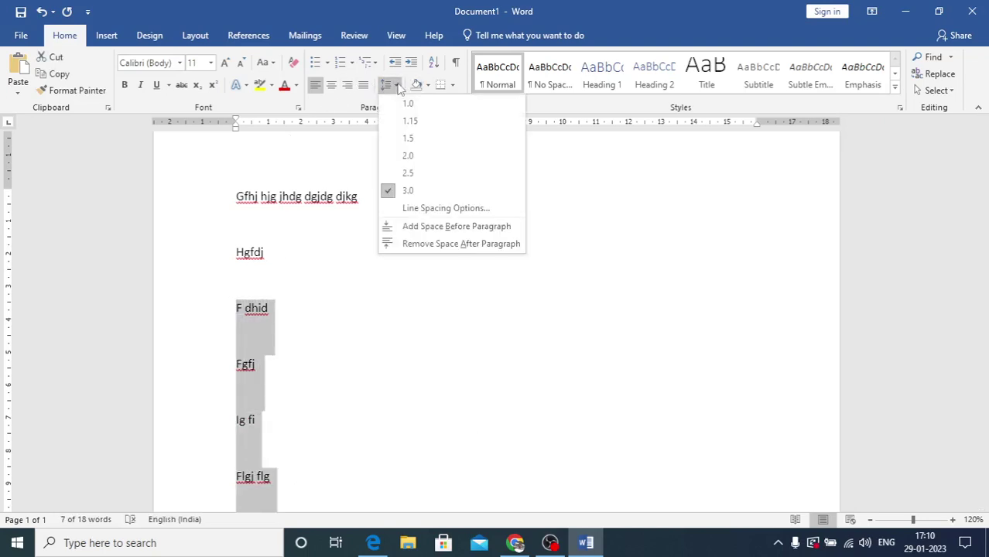
pyautogui.click(411, 137)
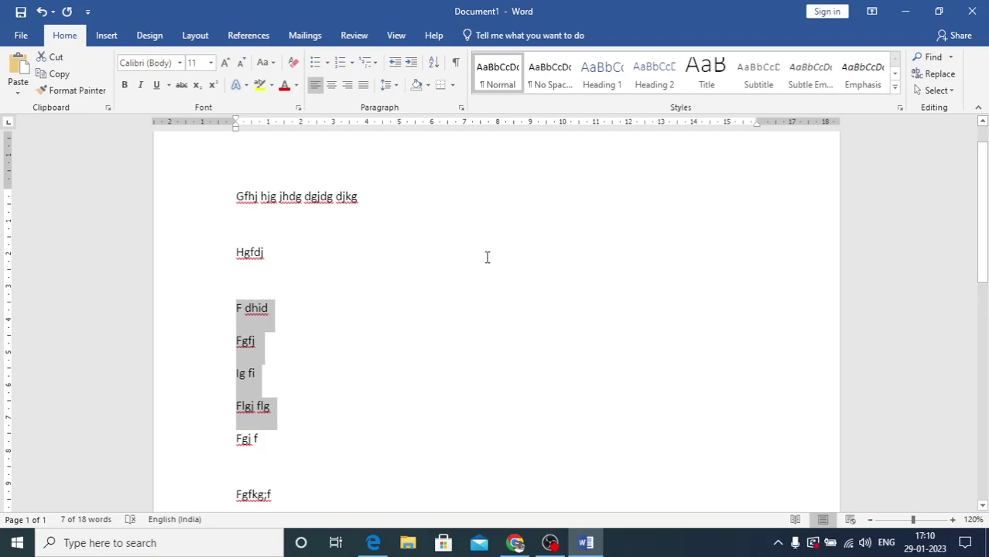
# Add space before the paragraphs for the four lines from "F dhid" through "Flgj flg"
pyautogui.click(395, 85)
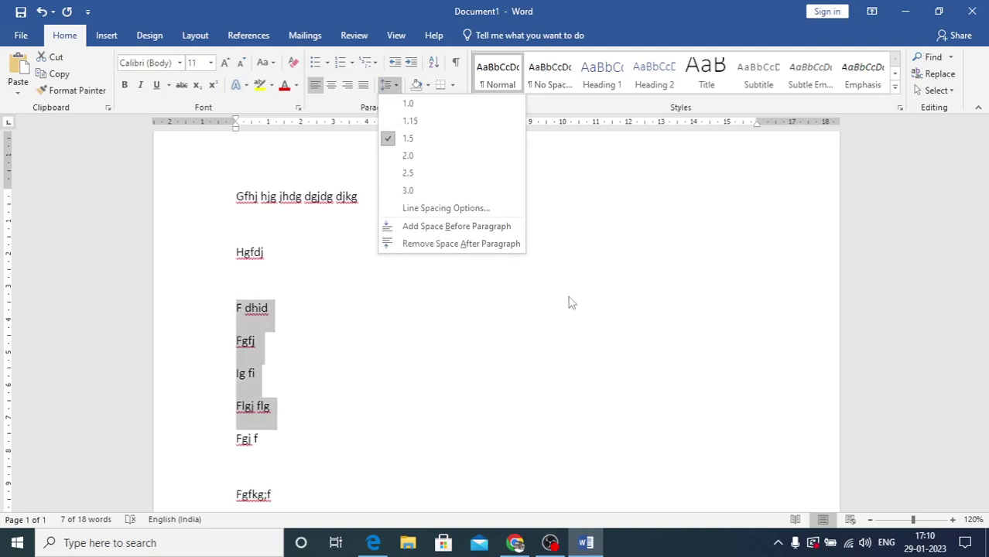
pyautogui.click(456, 225)
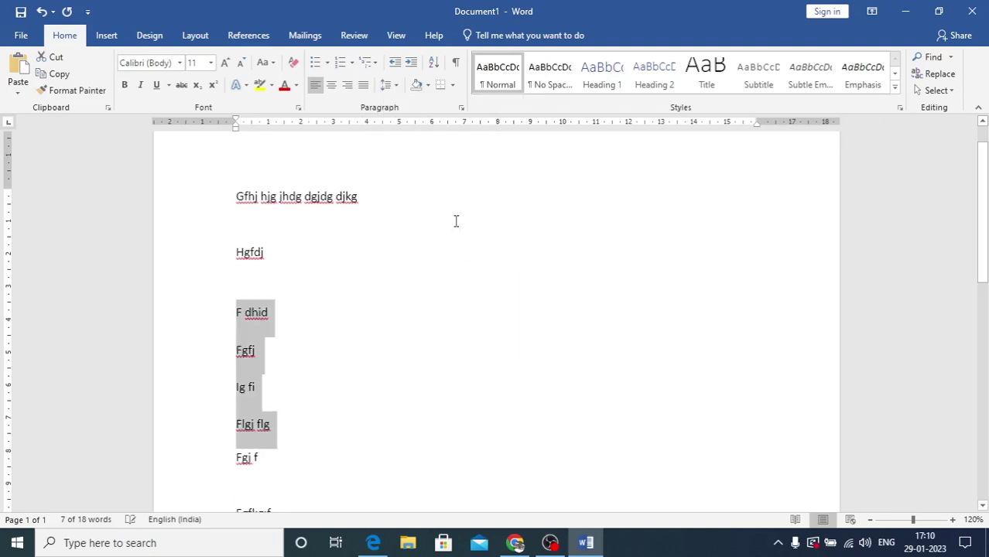
pyautogui.click(455, 220)
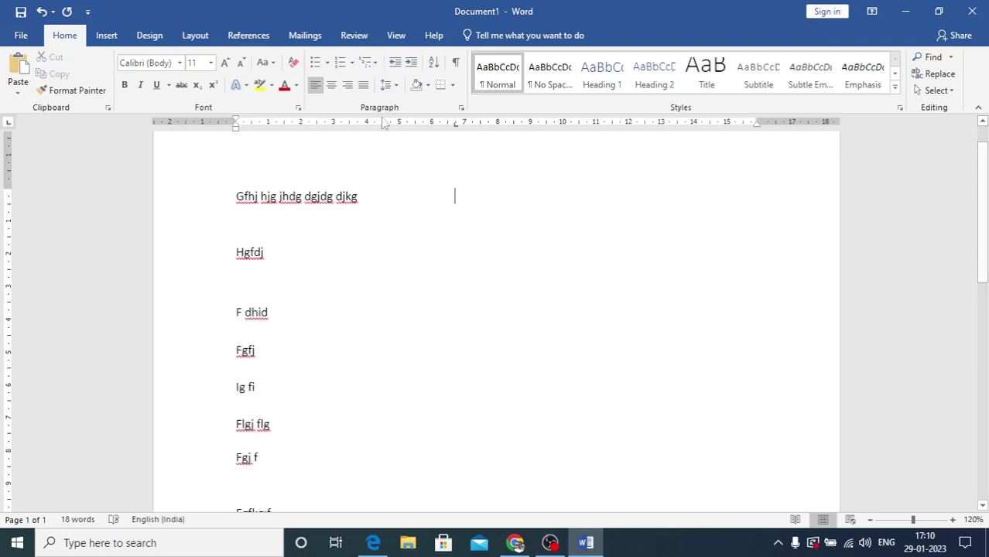
# Remove the space before the "F dhid" paragraph
pyautogui.click(399, 86)
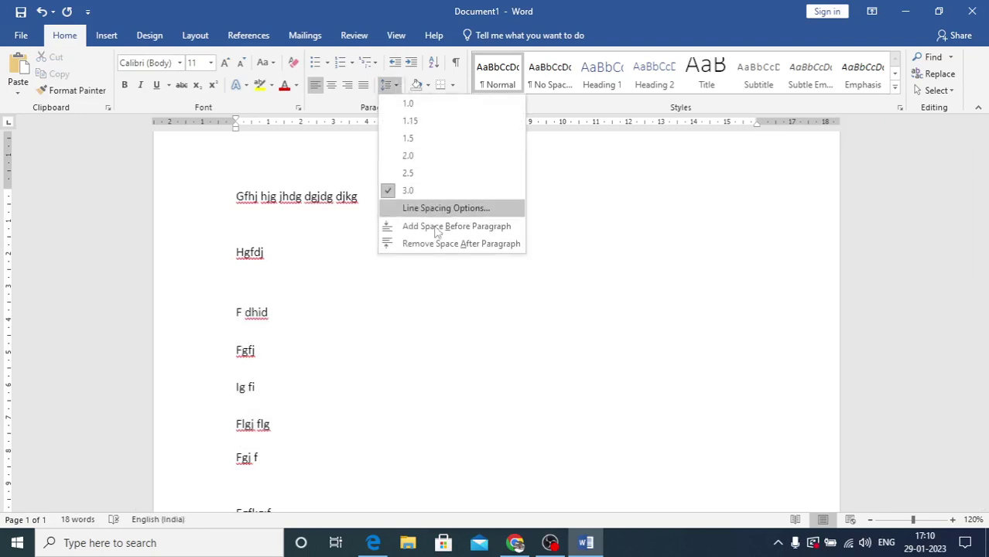
pyautogui.click(358, 324)
pyautogui.click(218, 322)
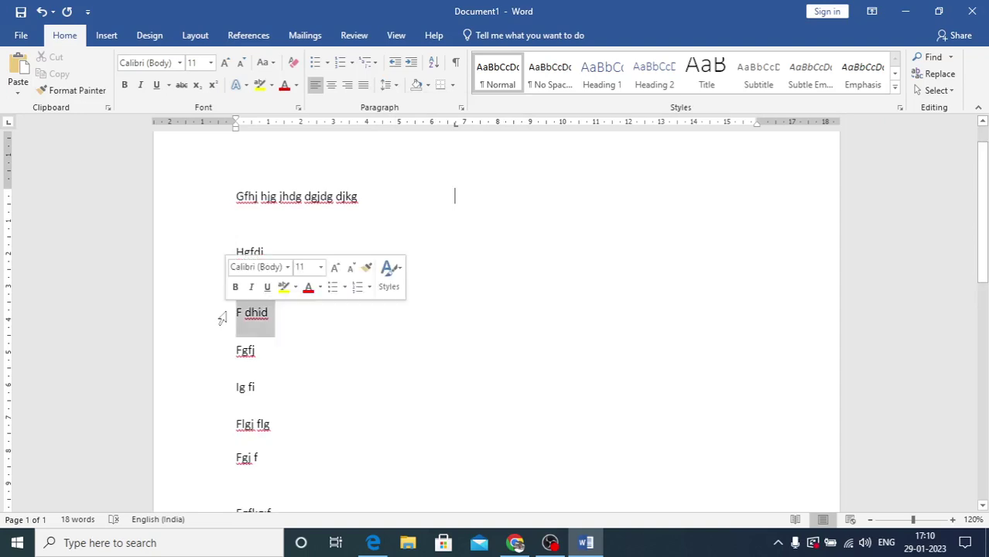
pyautogui.press('Down')
pyautogui.click(238, 312)
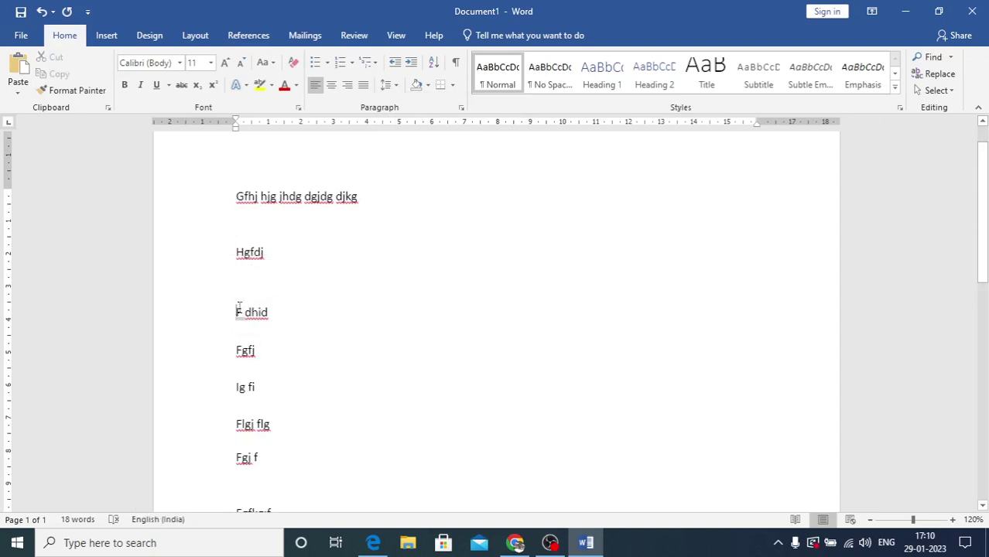
pyautogui.click(395, 86)
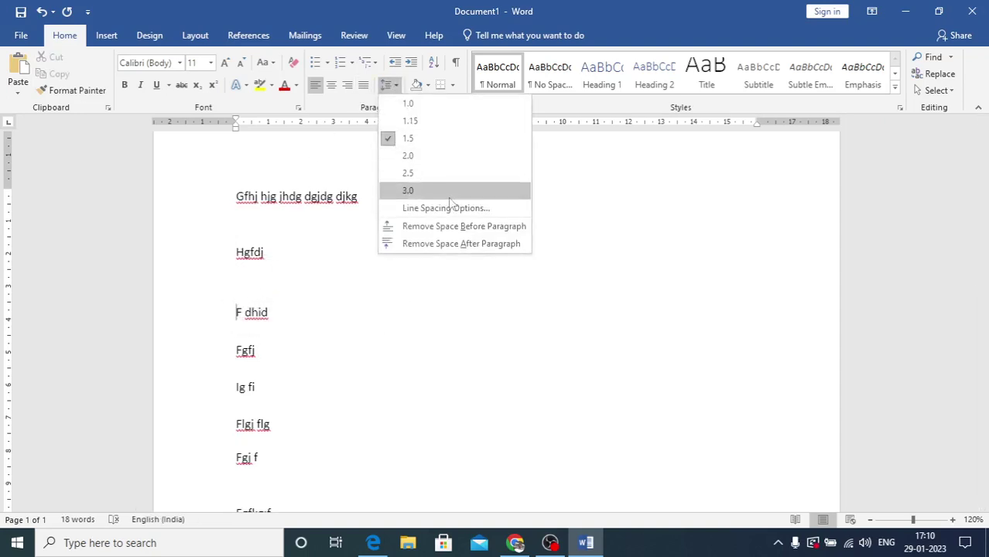
pyautogui.click(445, 224)
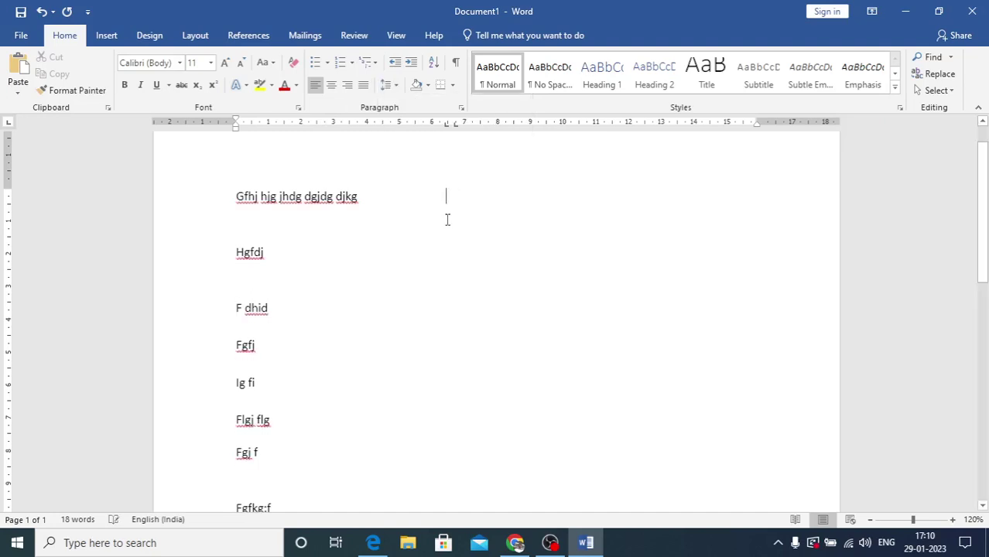
pyautogui.tripleClick(447, 220)
pyautogui.click(501, 336)
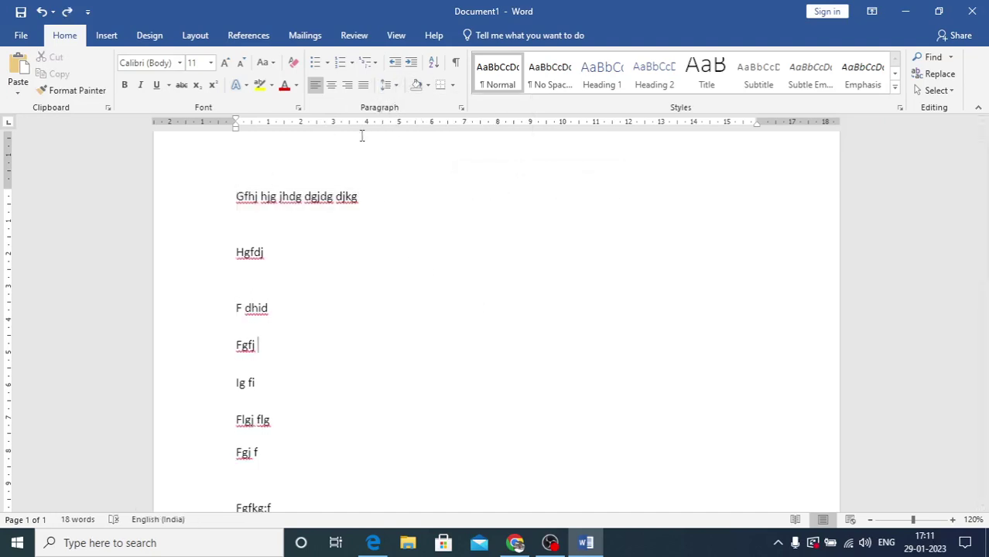
pyautogui.click(388, 85)
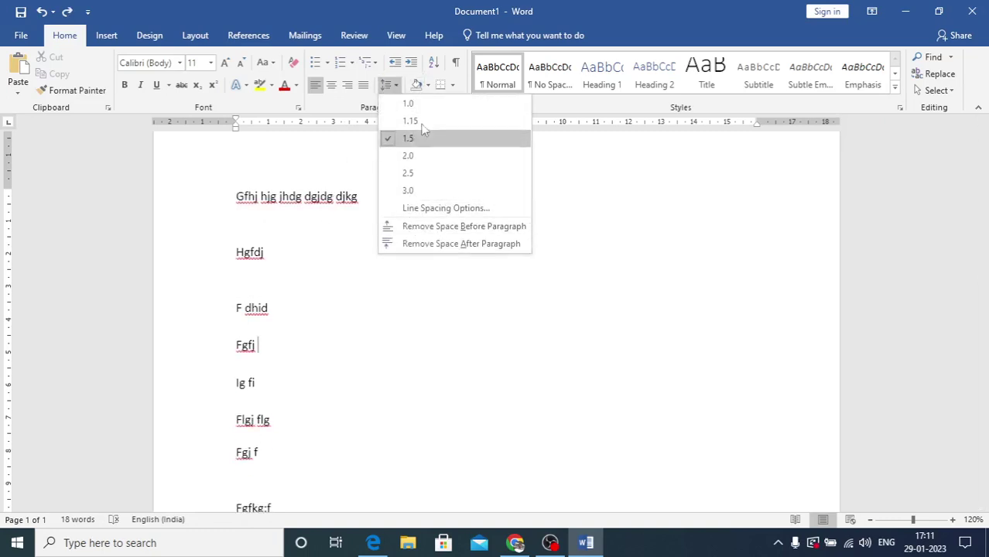
pyautogui.click(444, 353)
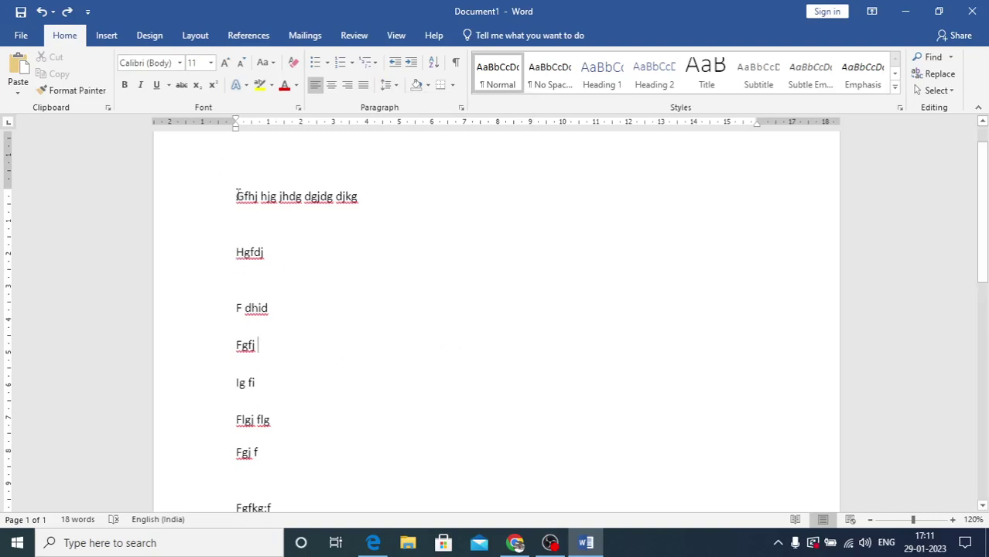
# Apply the No Spacing style to all the text in the document
pyautogui.hotkey('ctrl', 'a')
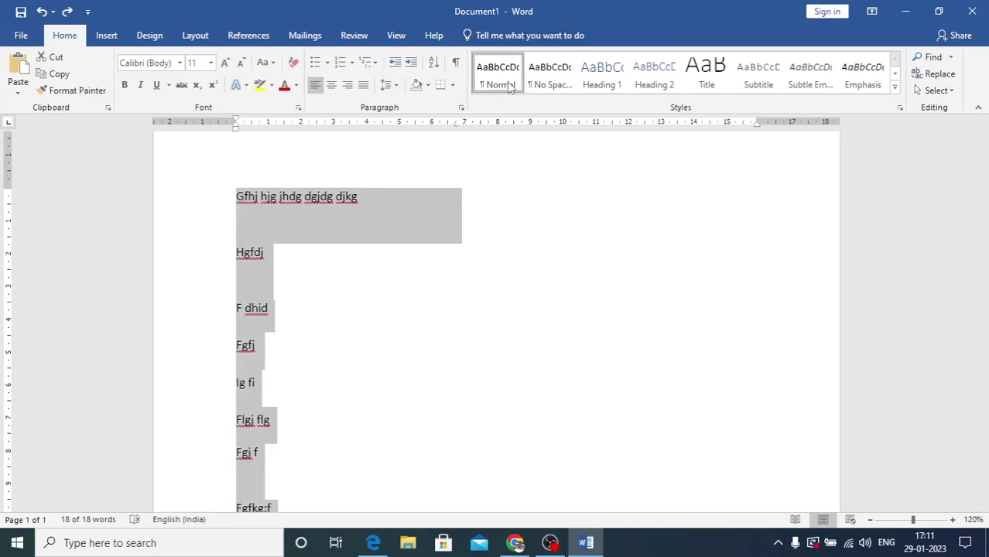
pyautogui.click(542, 84)
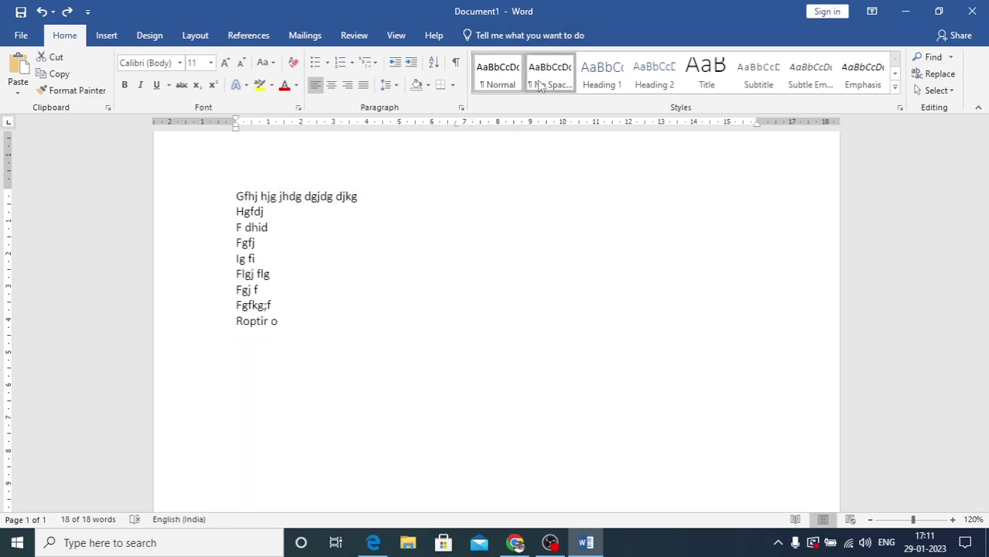
pyautogui.click(407, 301)
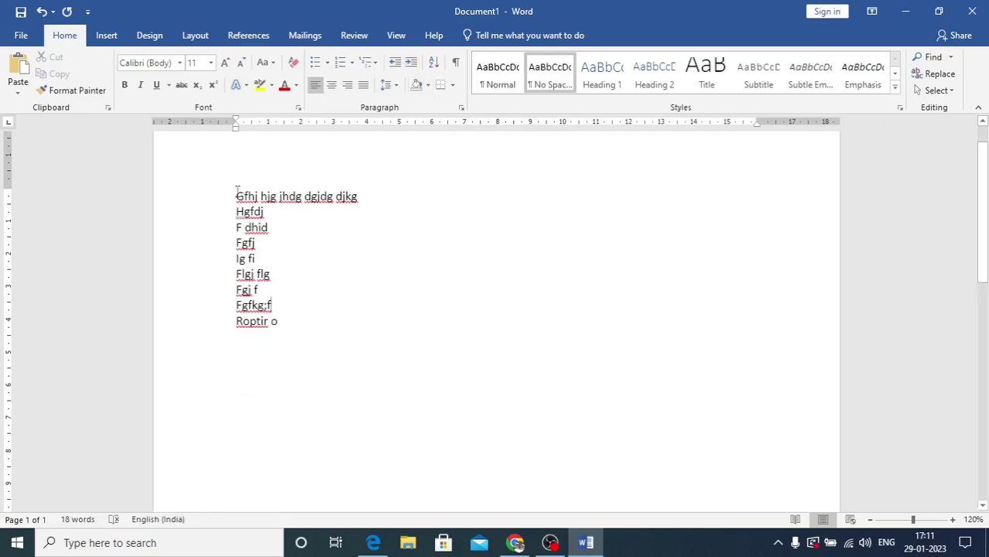
# Shade the first filler line with the standard yellow paragraph colour
pyautogui.moveTo(240, 190); pyautogui.dragTo(375, 195)
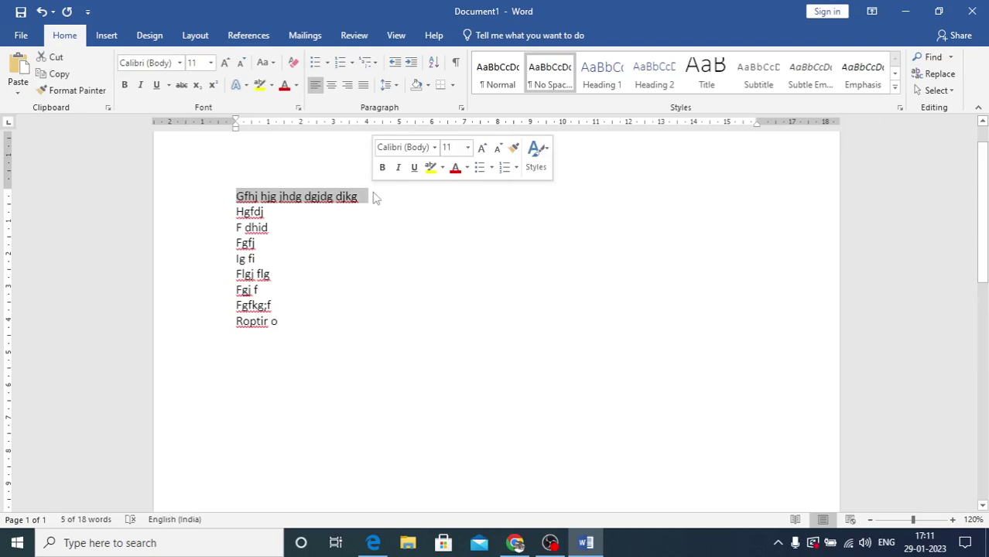
pyautogui.click(430, 86)
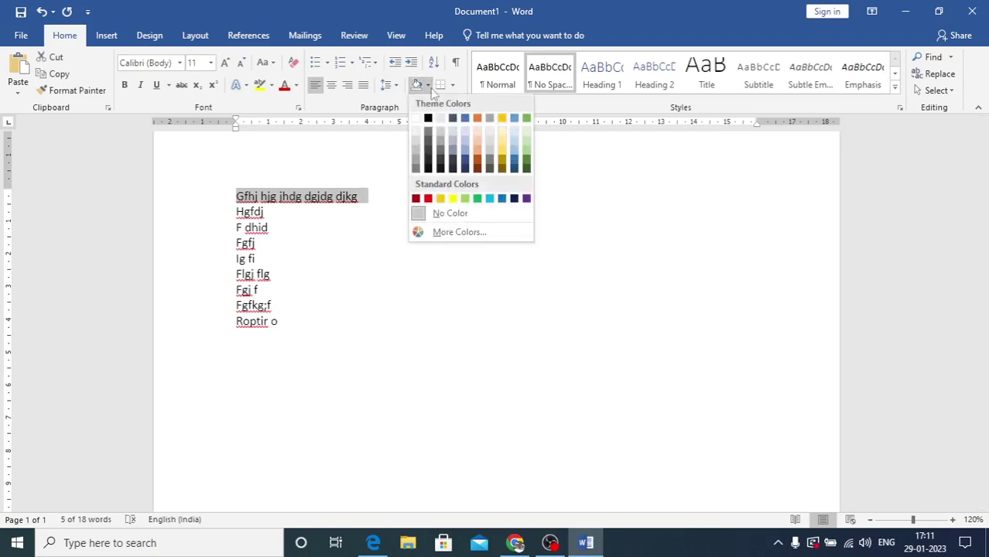
pyautogui.click(453, 199)
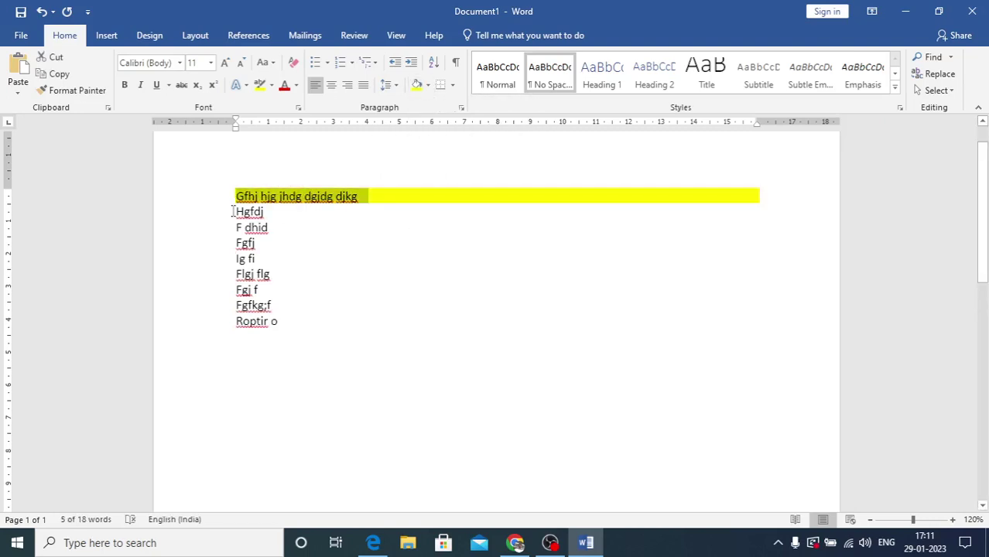
# Shade the "Hgfdj" line with the standard light blue colour
pyautogui.moveTo(233, 212); pyautogui.dragTo(289, 210)
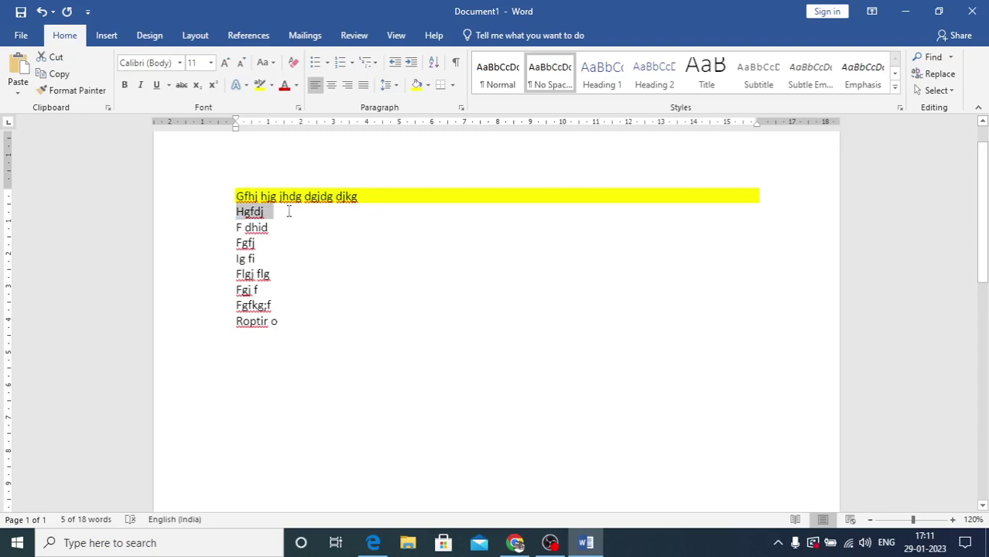
pyautogui.click(428, 85)
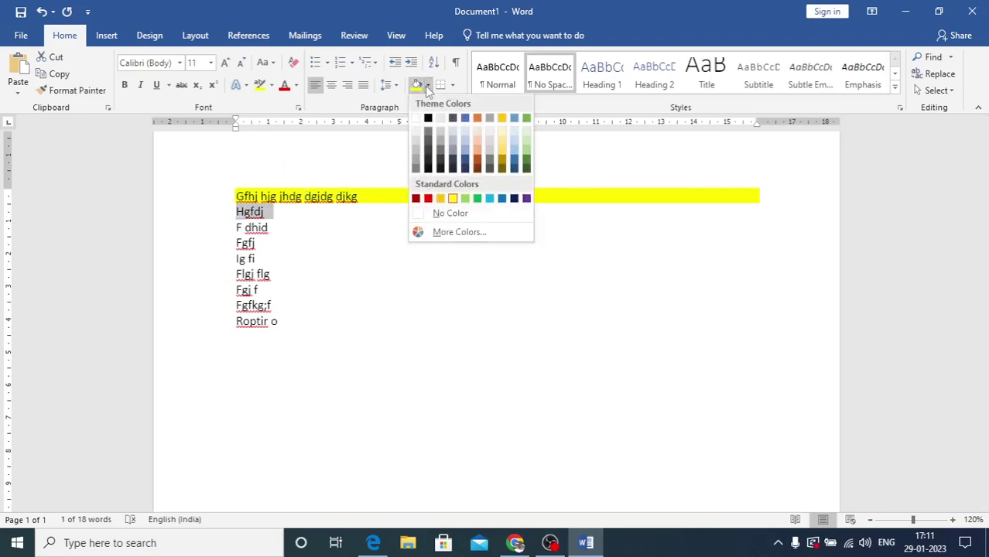
pyautogui.click(502, 199)
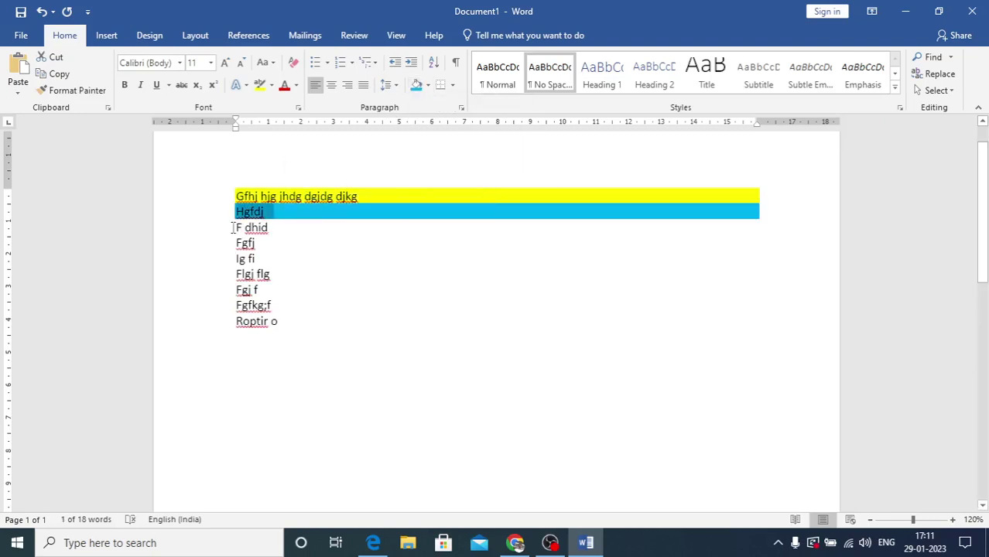
# Shade the "F dhid" line with the standard red colour
pyautogui.moveTo(232, 227); pyautogui.dragTo(309, 231)
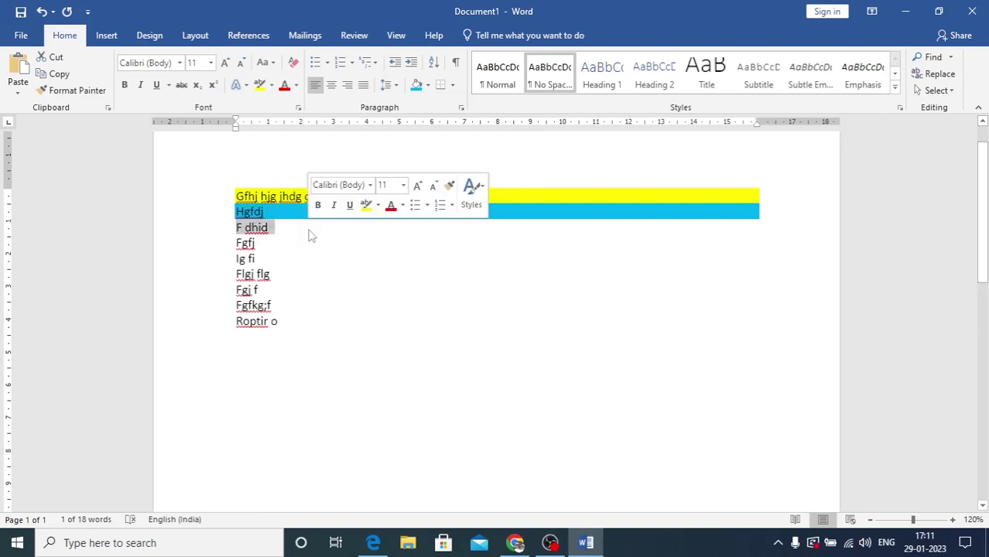
pyautogui.click(428, 85)
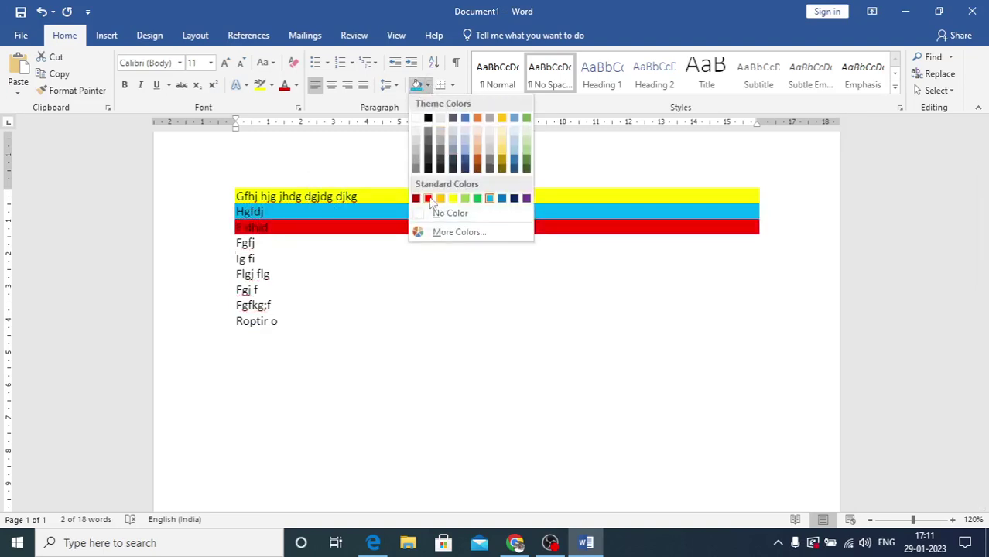
pyautogui.click(428, 199)
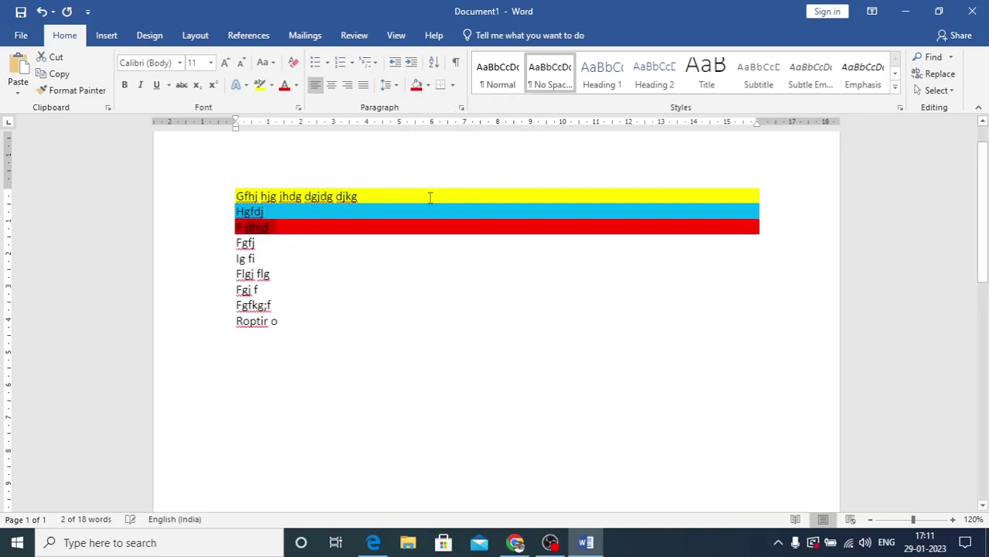
# Extend the yellow line with "khdf fjkhjkdf hjf" and add a blank line, "Fh fj", "Ffkljv" and "Clvj lc" below it
pyautogui.click(375, 197)
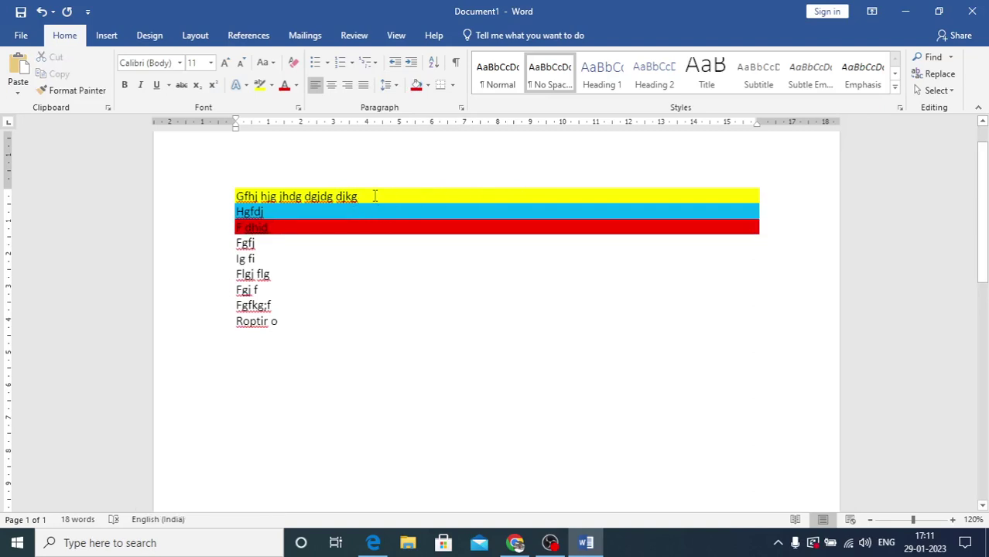
pyautogui.write('khdf fjkhjkdf hjf')
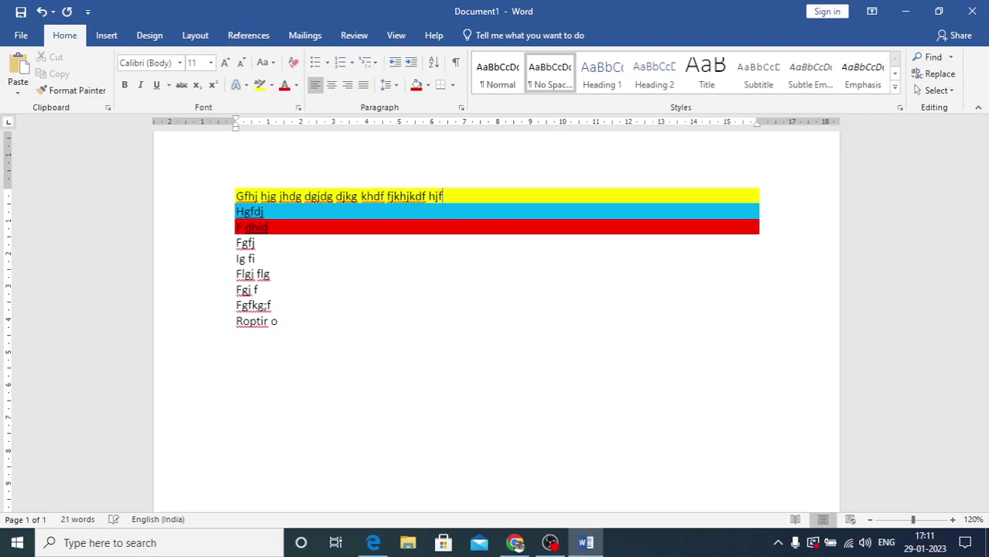
pyautogui.press('Return')
pyautogui.press('Return')
pyautogui.write('Fh fj')
pyautogui.press('Return')
pyautogui.write('Ffkljv')
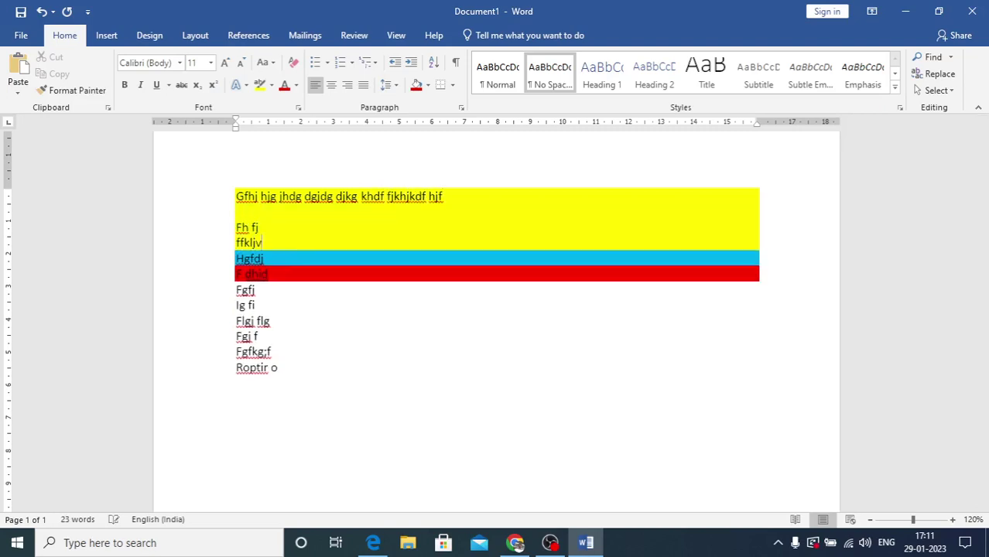
pyautogui.press('Return')
pyautogui.write('Clvj lc')
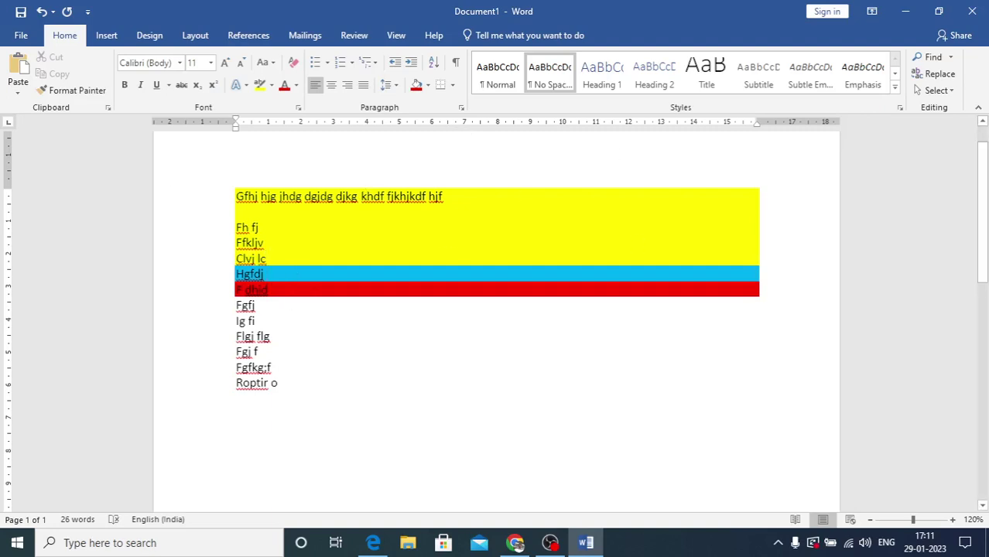
# Add three blank lines below the blue "Hgfdj" line and three below the red "F dhid" line
pyautogui.press('Return')
pyautogui.press('Return')
pyautogui.press('Return')
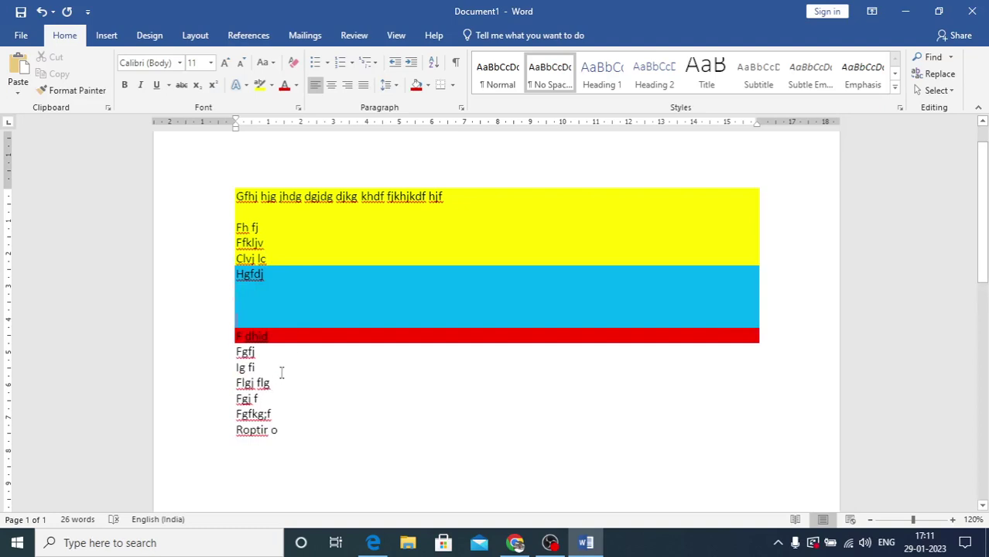
pyautogui.press('Return')
pyautogui.press('Return')
pyautogui.press('Return')
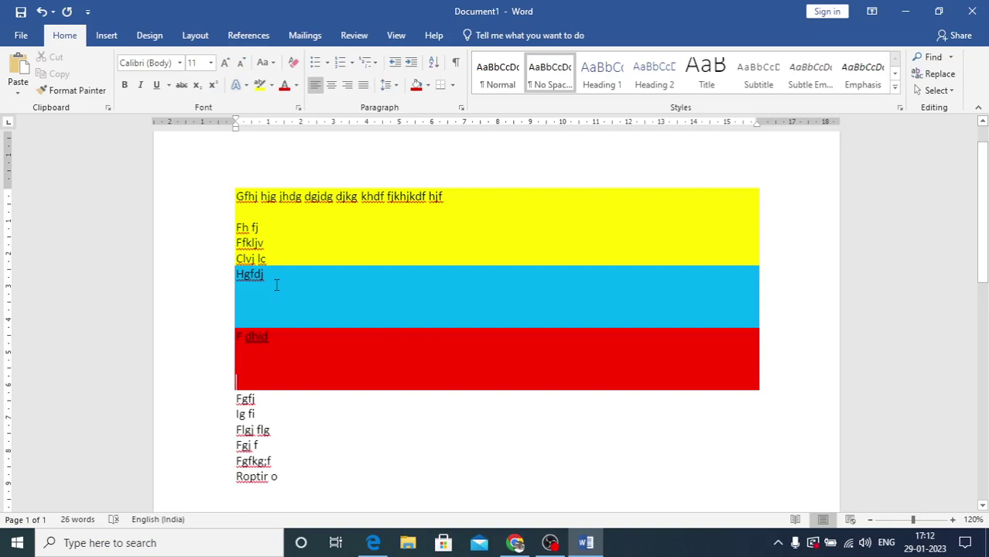
# Delete all of the shaded and unshaded sample text from the document
pyautogui.hotkey('ctrl', 'a')
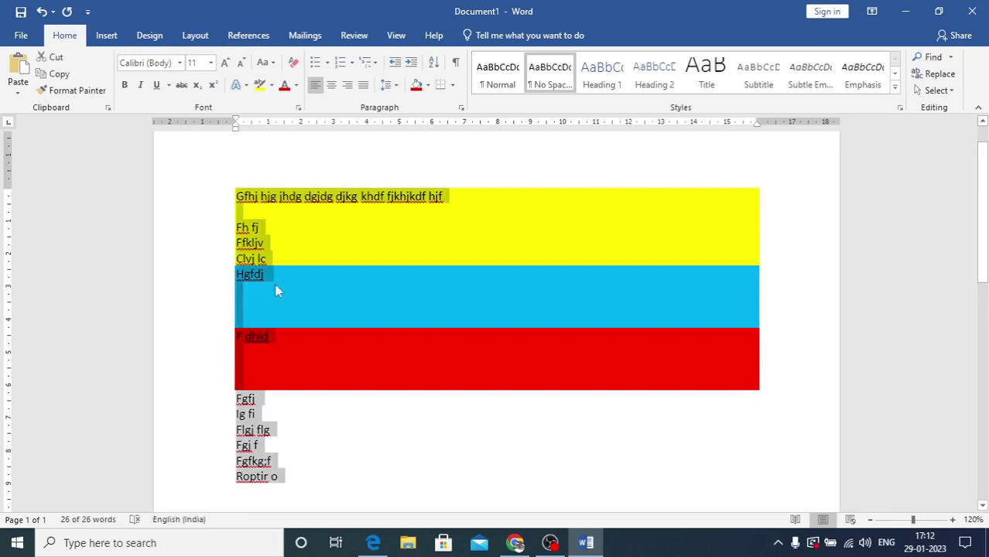
pyautogui.press('Delete')
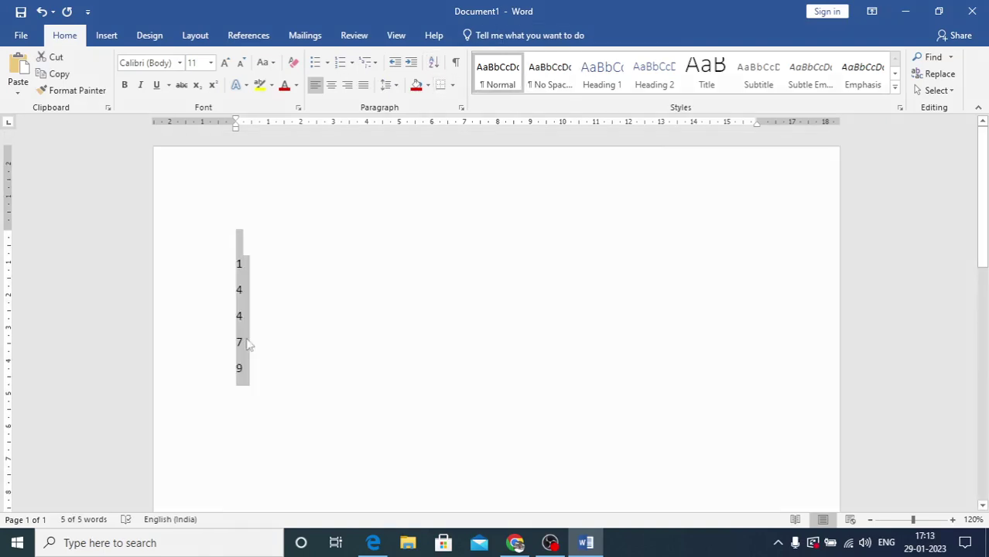
# Sort the selected list of numbers by paragraph in descending order, with no header row
pyautogui.click(433, 62)
pyautogui.click(582, 202)
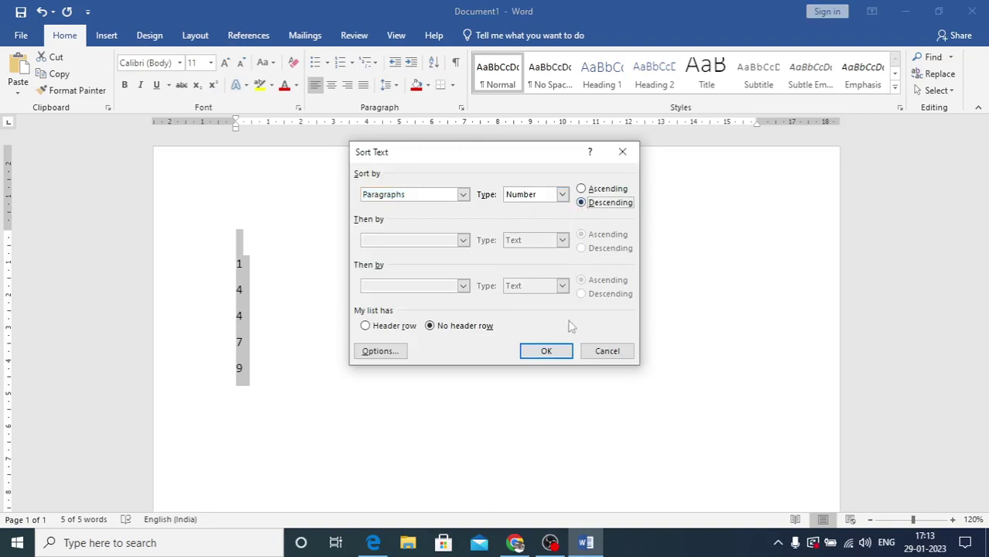
pyautogui.click(546, 350)
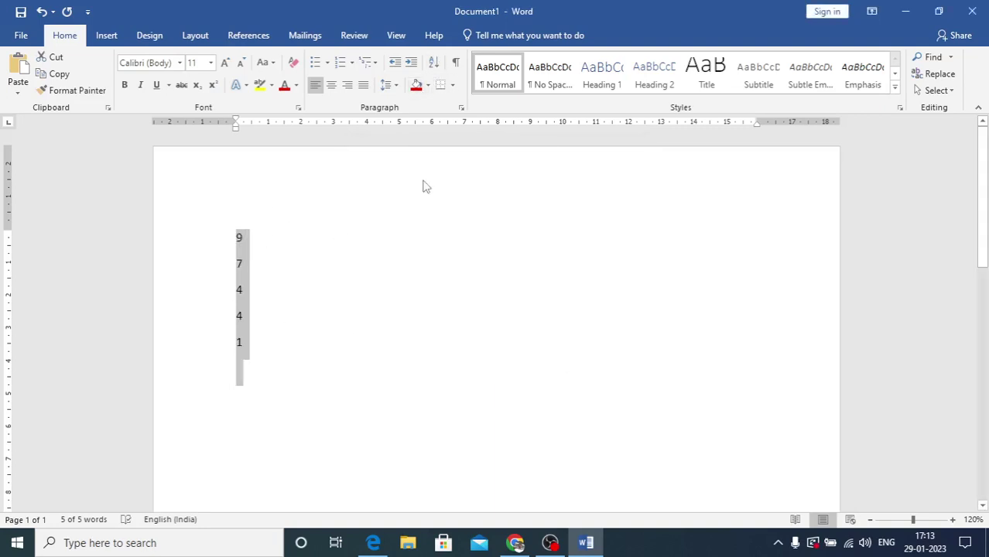
# Replace the list of numbers with three sample first names, one per line
pyautogui.press('Delete')
pyautogui.write('Ram')
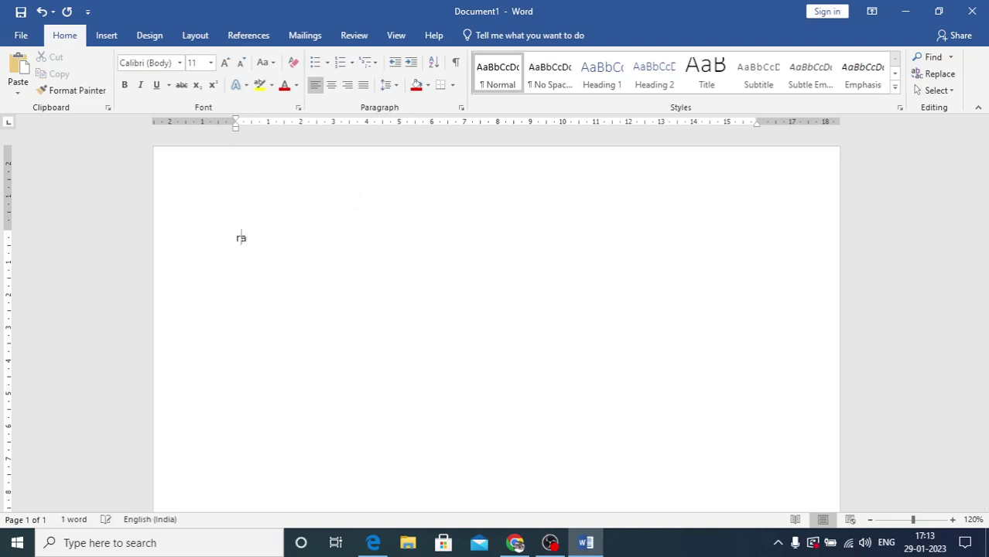
pyautogui.press('Return')
pyautogui.write('sita')
pyautogui.press('Return')
pyautogui.write('anm')
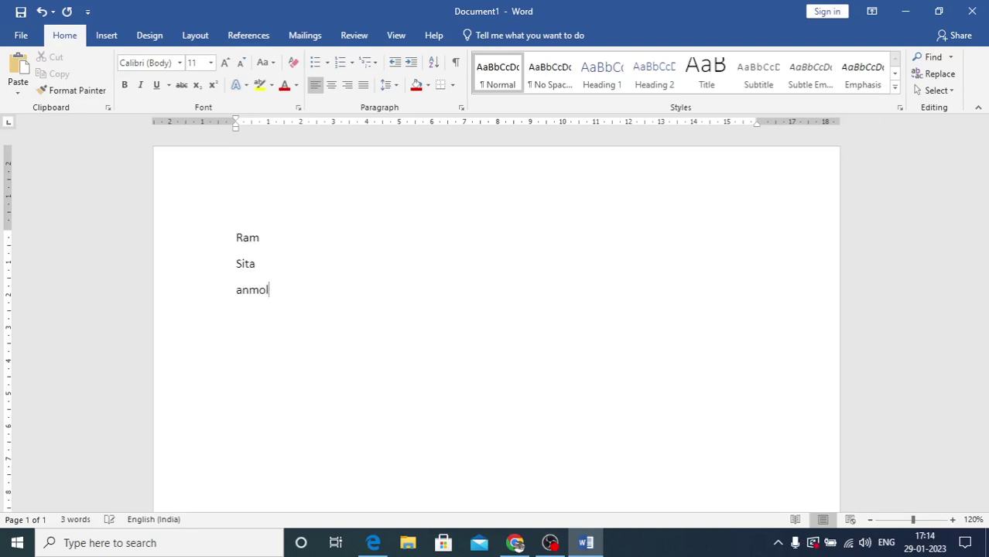
pyautogui.write('ol')
pyautogui.press('Return')
# Add four more sample first names to the end of the list, one per line
pyautogui.write('geeta')
pyautogui.press('Return')
pyautogui.write('bee')
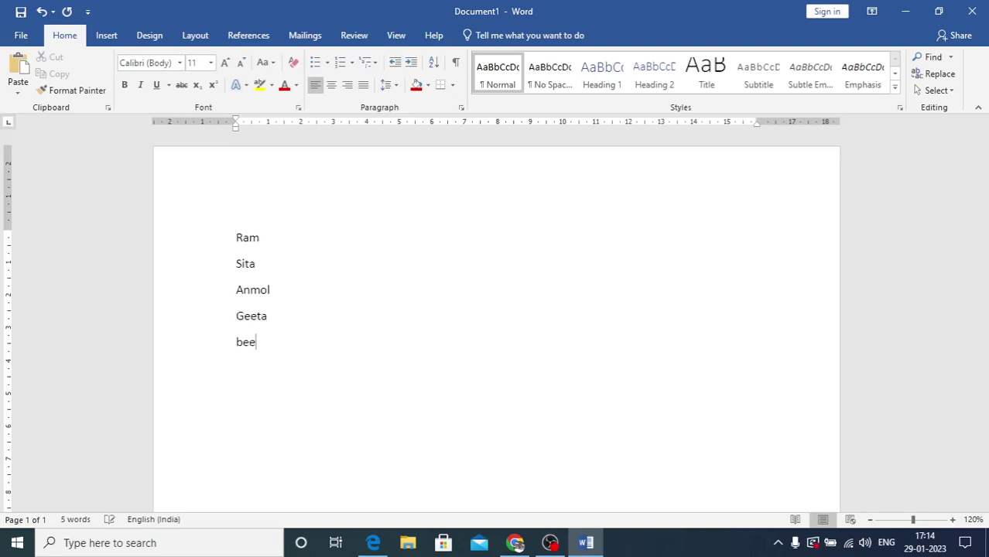
pyautogui.write('na')
pyautogui.press('Return')
pyautogui.write('parul')
pyautogui.press('Return')
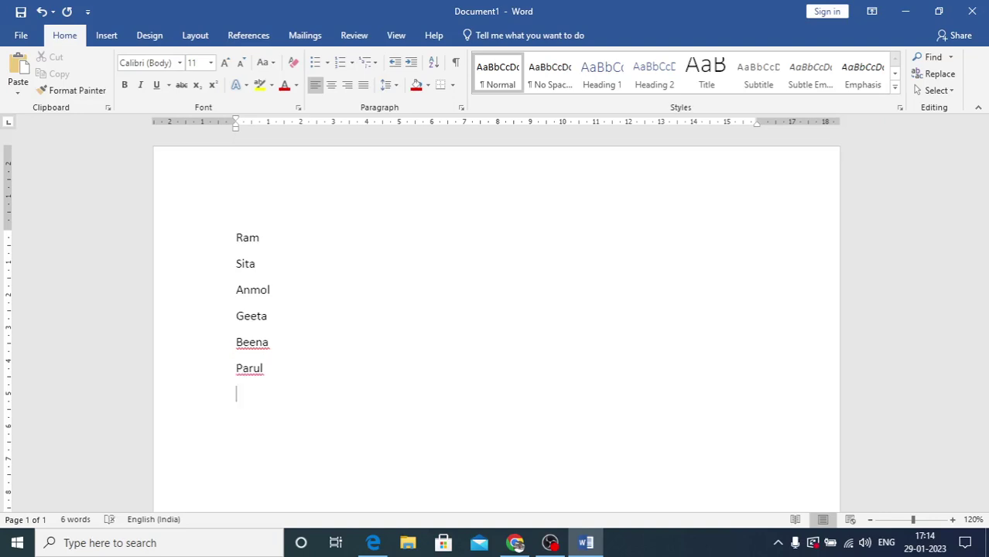
pyautogui.write('chitra')
# Sort the whole list of names as text in ascending order
pyautogui.hotkey('ctrl', 'a')
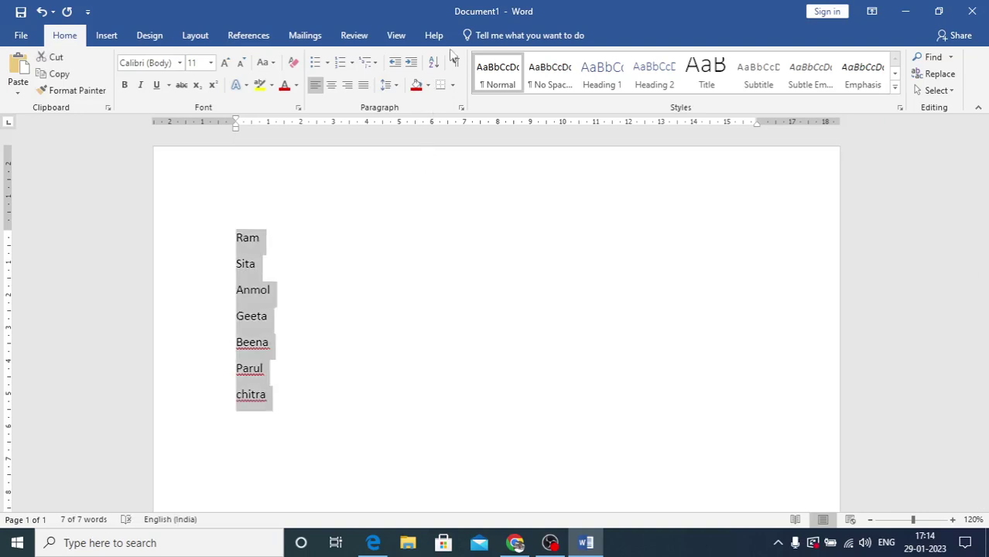
pyautogui.click(436, 66)
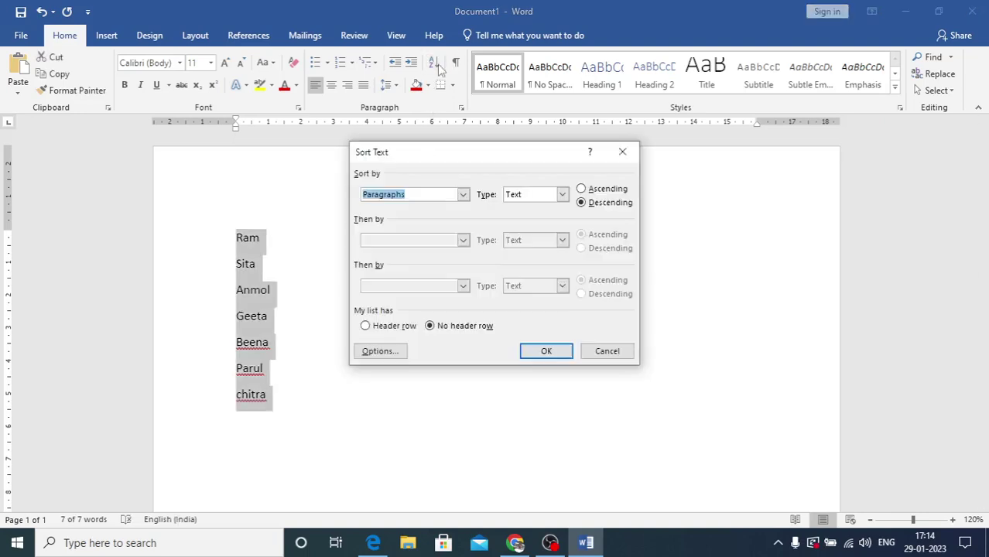
pyautogui.click(581, 189)
pyautogui.click(546, 352)
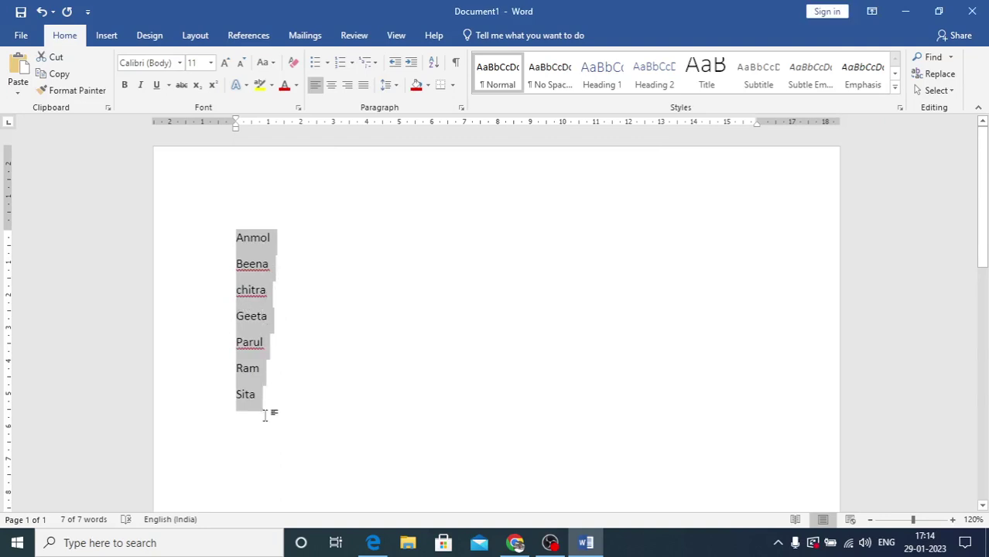
# Sort the whole list of names as text in descending order
pyautogui.click(434, 62)
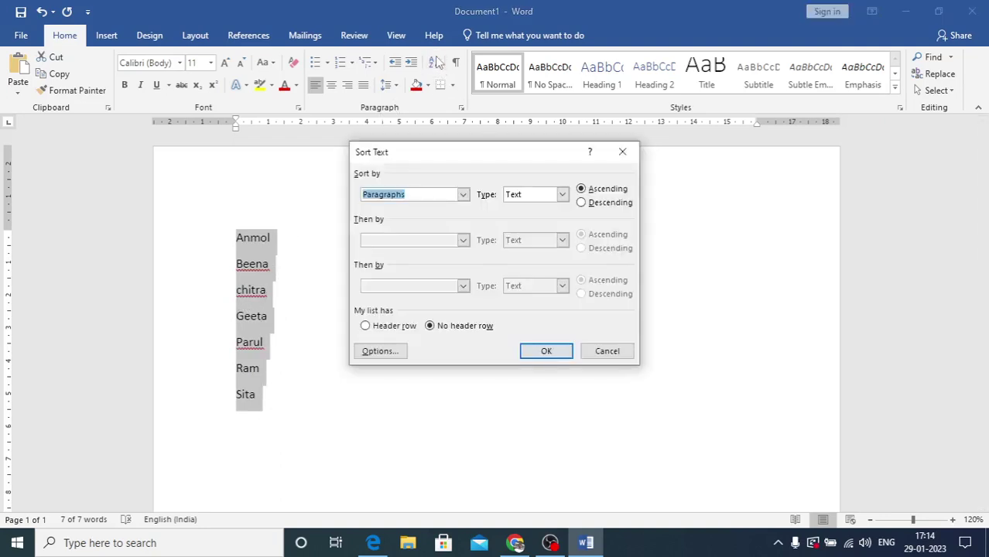
pyautogui.click(581, 203)
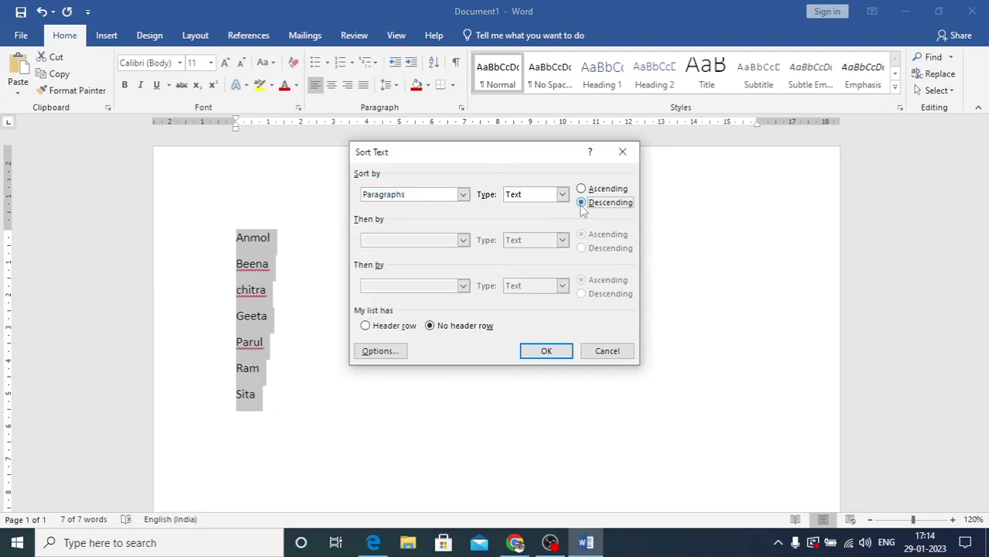
pyautogui.click(547, 353)
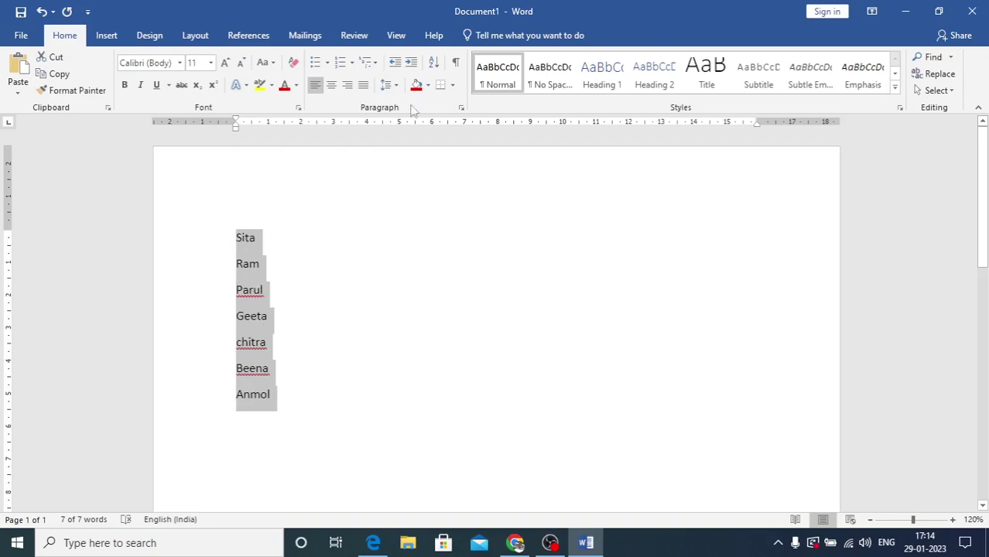
pyautogui.click(435, 65)
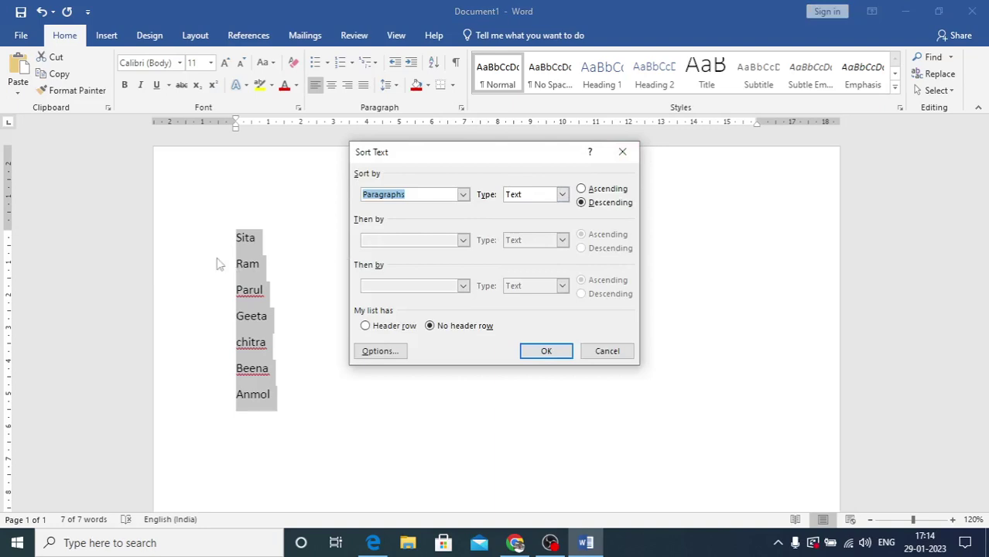
pyautogui.click(624, 153)
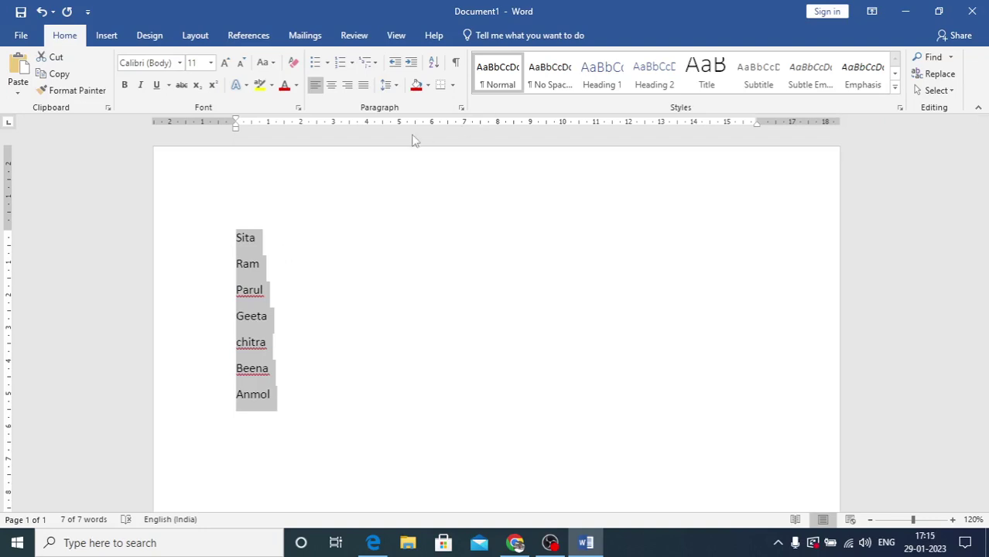
# Set up a 3-D paragraph border for the list of names with a dotted line style in standard red
pyautogui.click(453, 86)
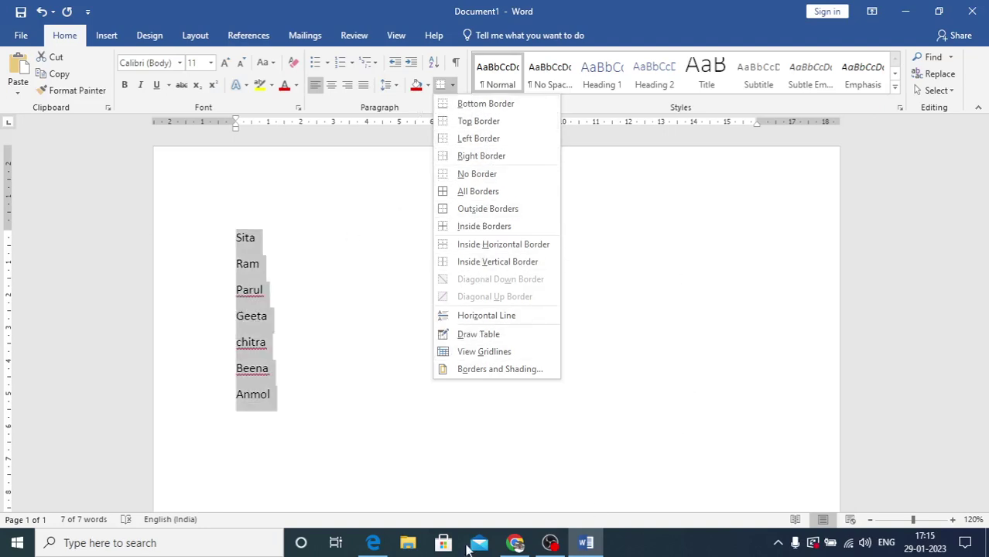
pyautogui.click(484, 370)
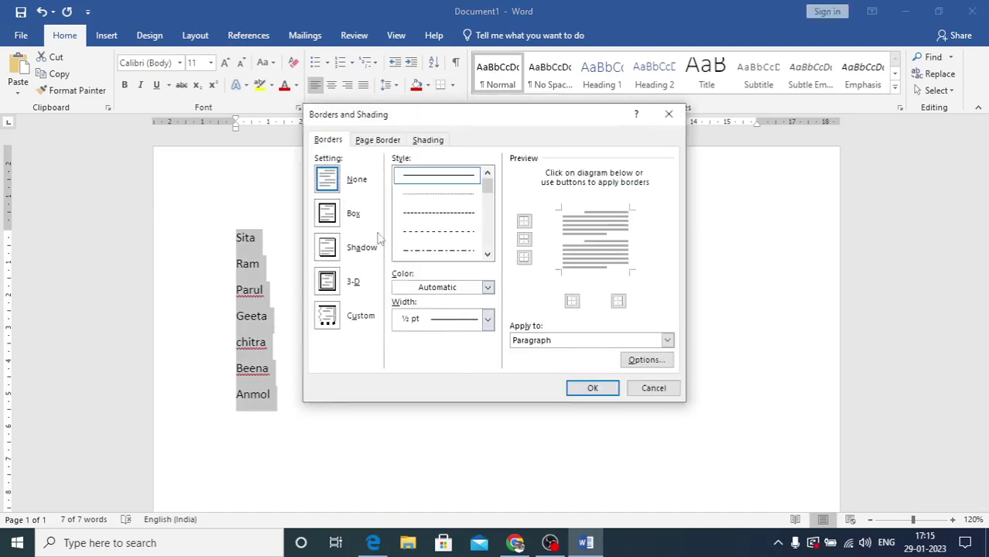
pyautogui.click(323, 147)
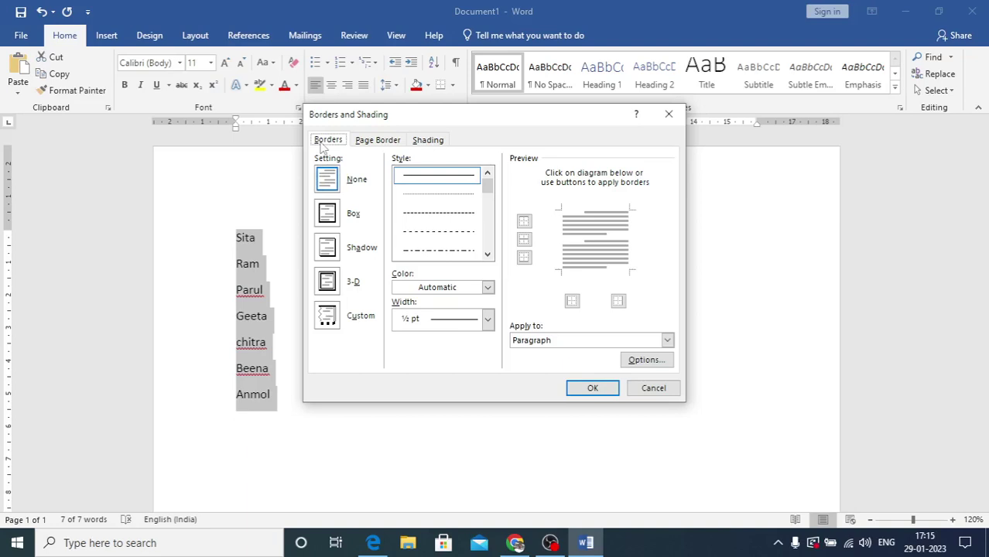
pyautogui.click(367, 147)
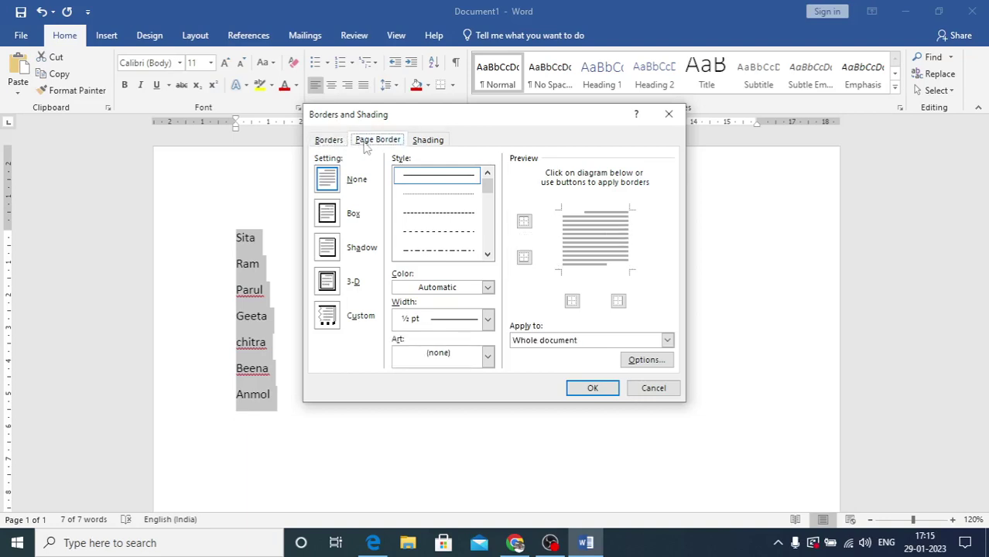
pyautogui.click(328, 141)
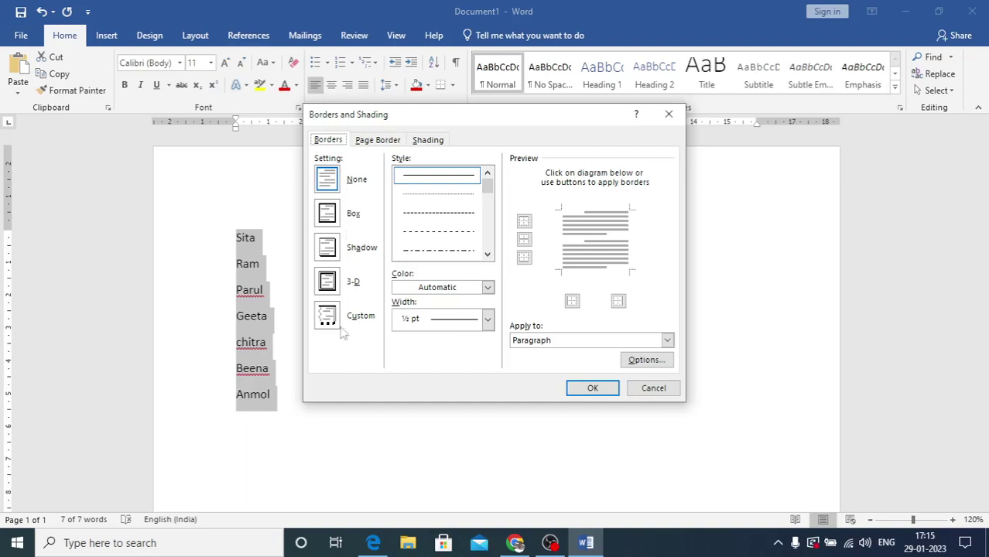
pyautogui.click(327, 282)
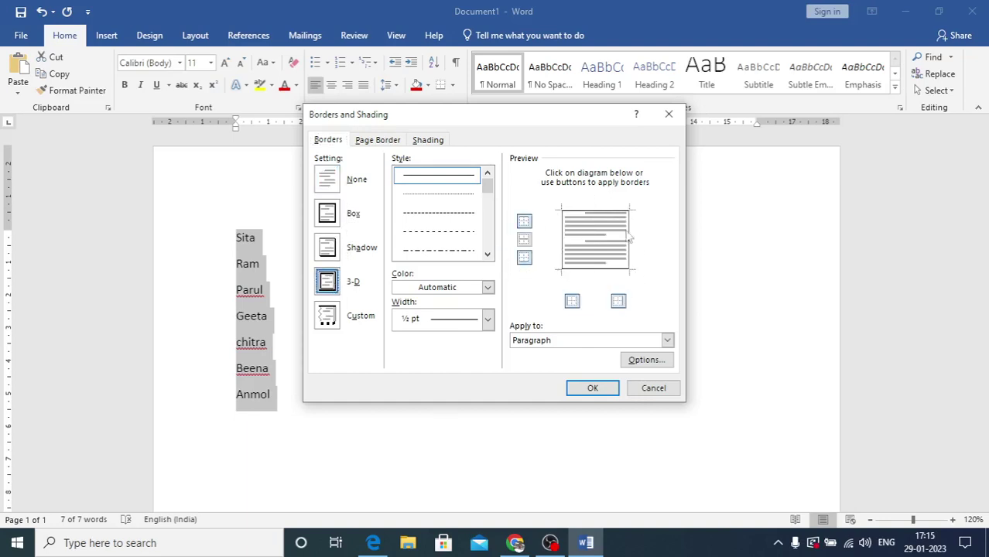
pyautogui.click(465, 196)
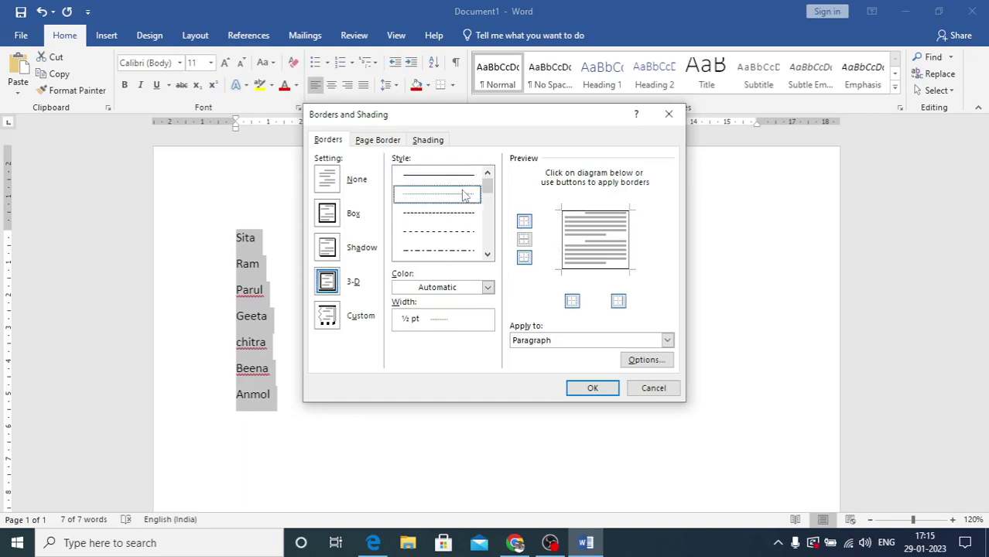
pyautogui.click(488, 288)
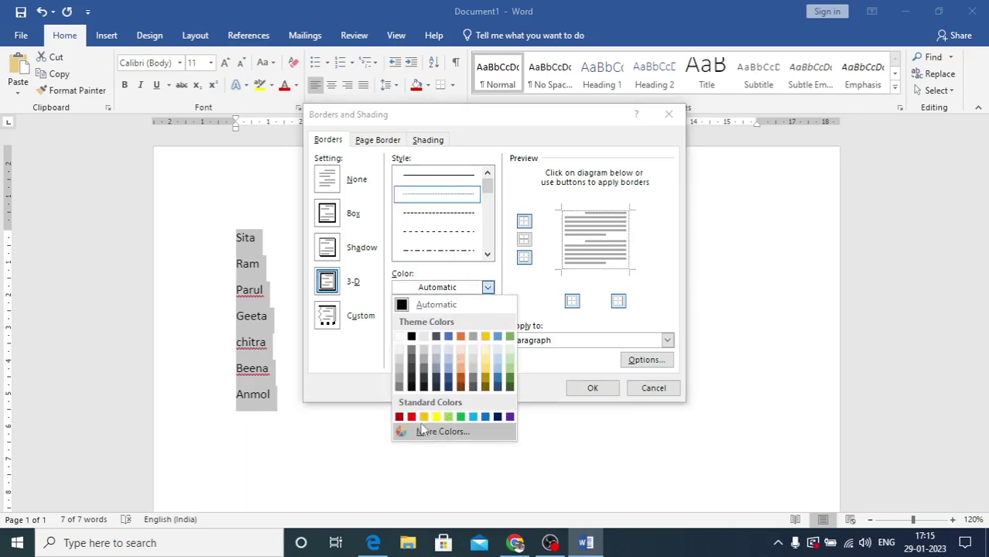
pyautogui.click(411, 418)
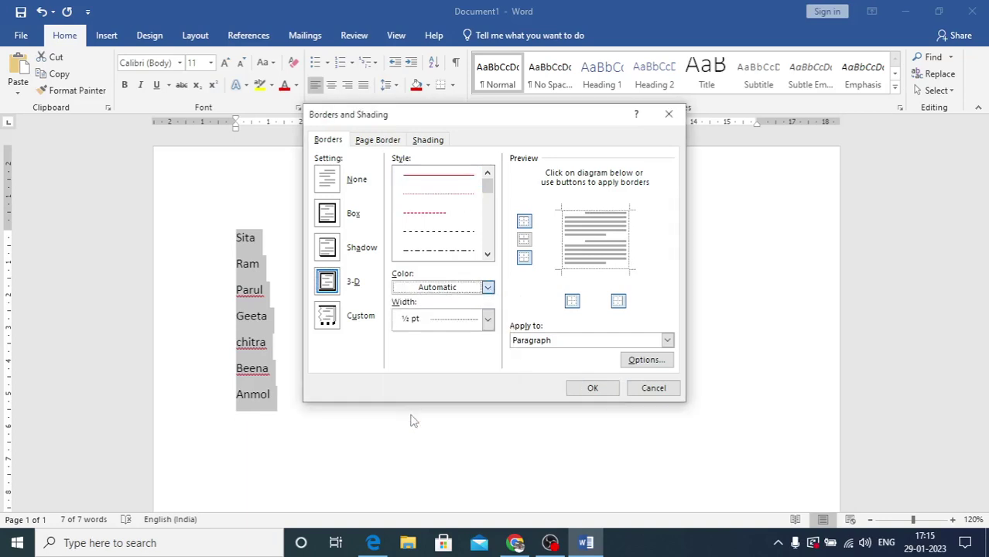
# Change the red border to a solid 3 pt line and apply it to the list paragraphs
pyautogui.click(488, 321)
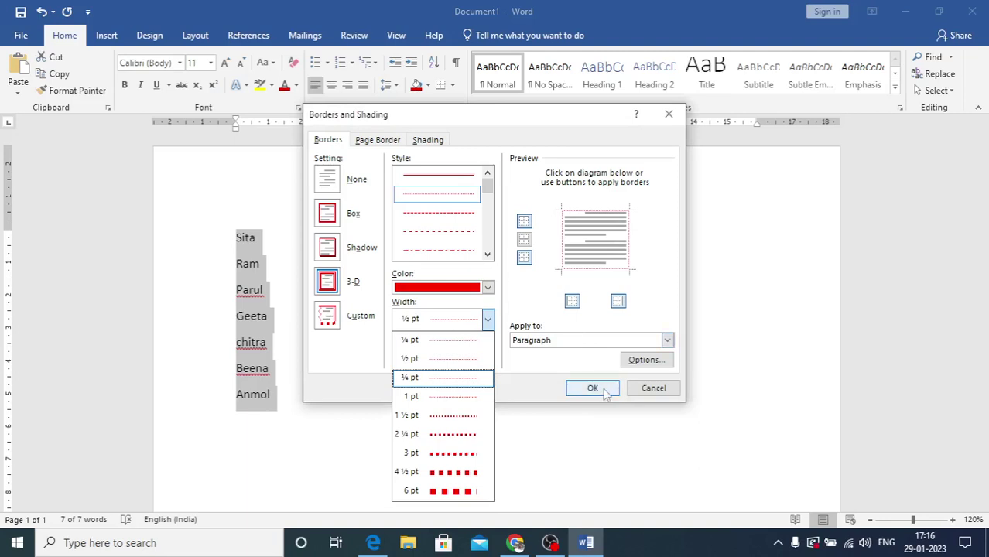
pyautogui.click(453, 177)
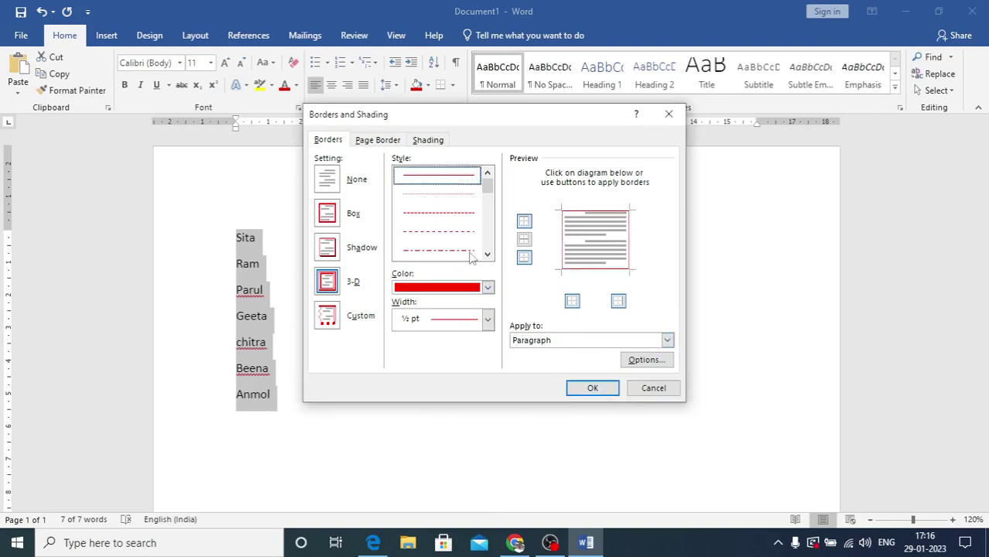
pyautogui.click(488, 319)
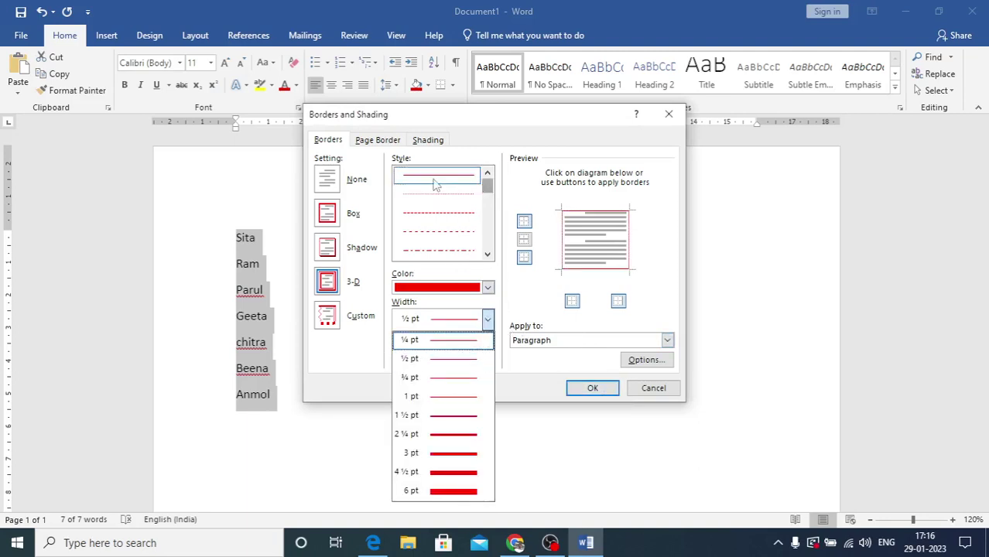
pyautogui.click(464, 455)
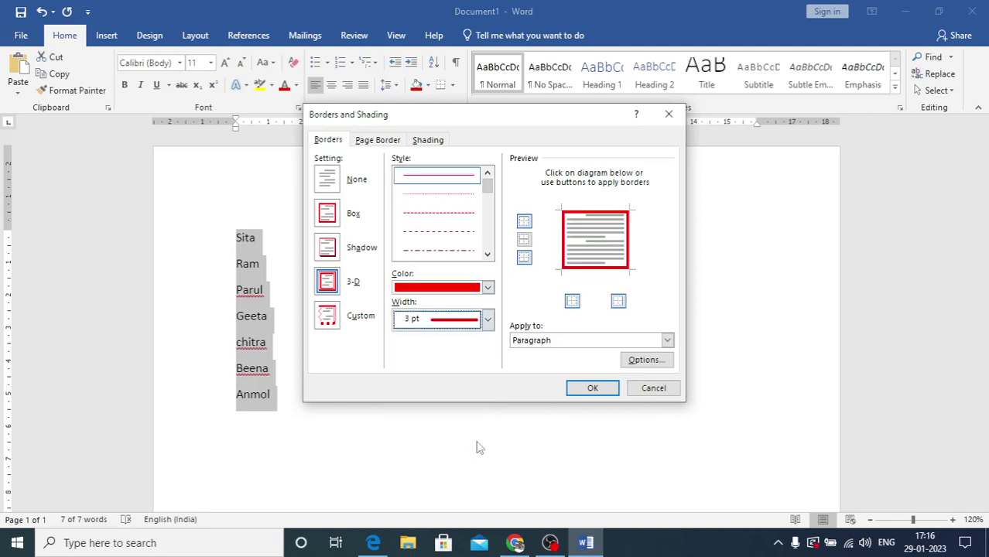
pyautogui.click(593, 389)
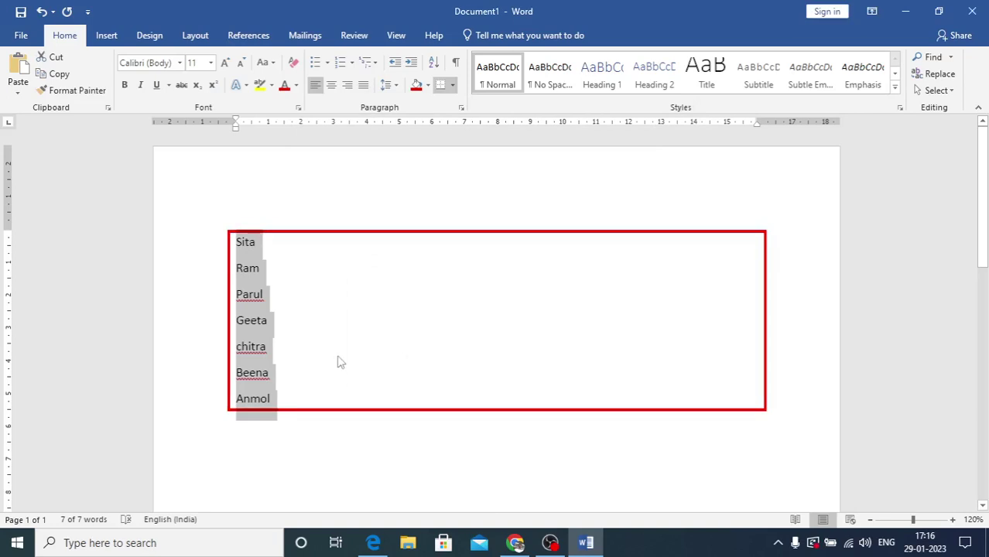
# Add four blank lines below the last name inside the red border
pyautogui.click(299, 397)
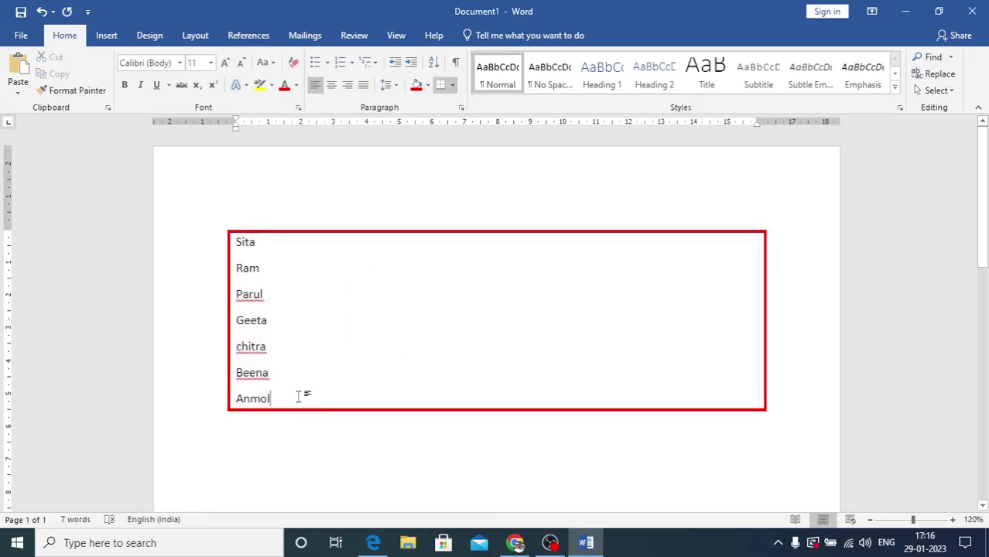
pyautogui.press('Return')
pyautogui.press('Return')
pyautogui.press('Return')
pyautogui.press('Return')
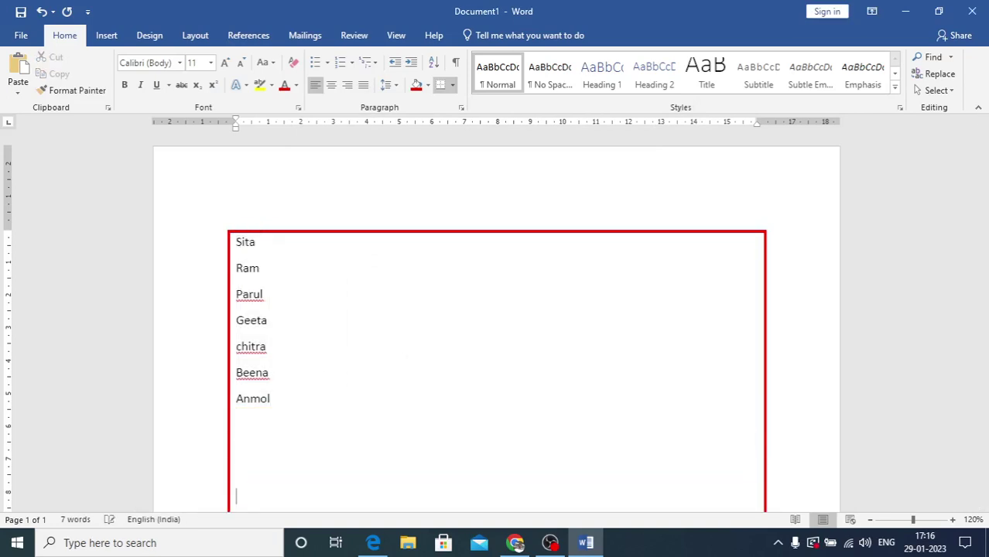
# Choose the green pine tree art as a box page border for the whole document
pyautogui.click(453, 85)
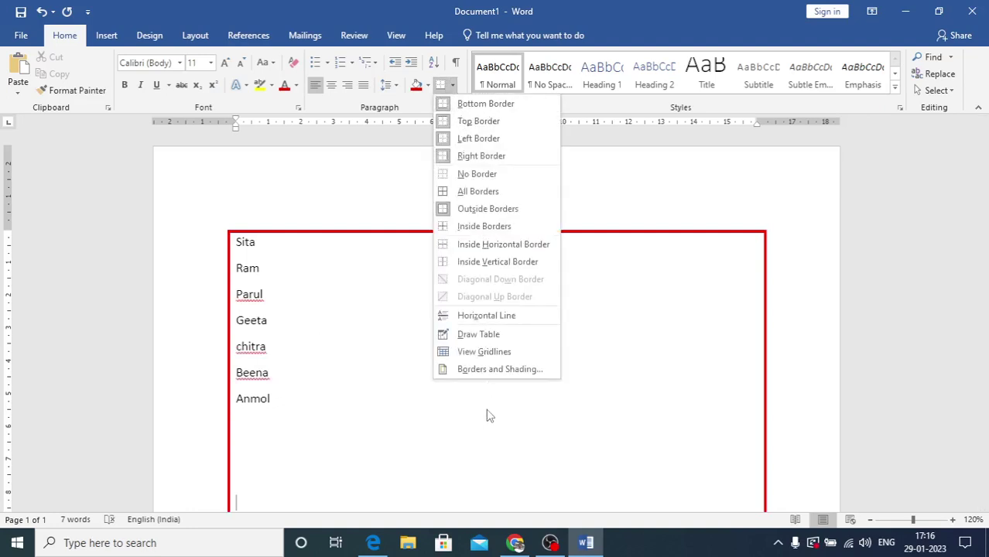
pyautogui.click(489, 372)
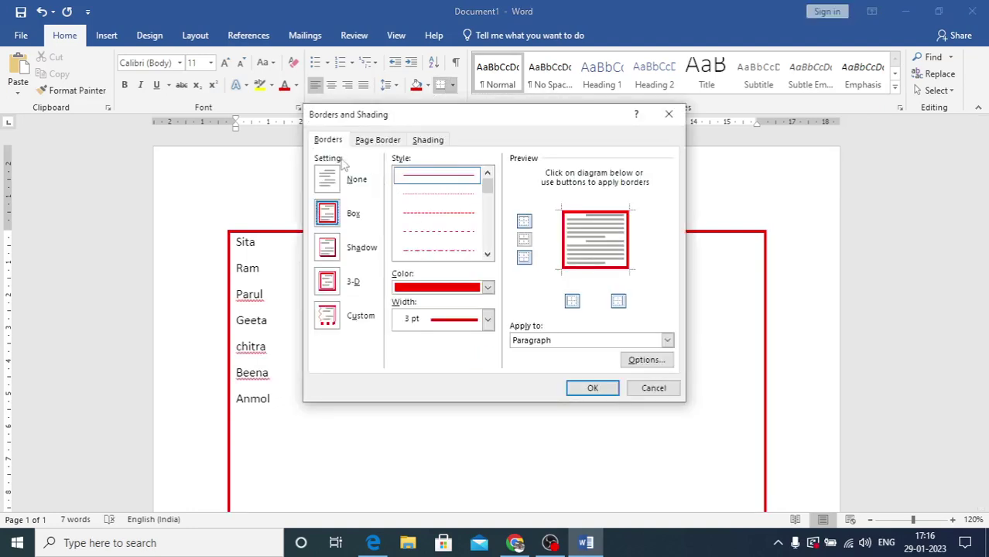
pyautogui.click(377, 139)
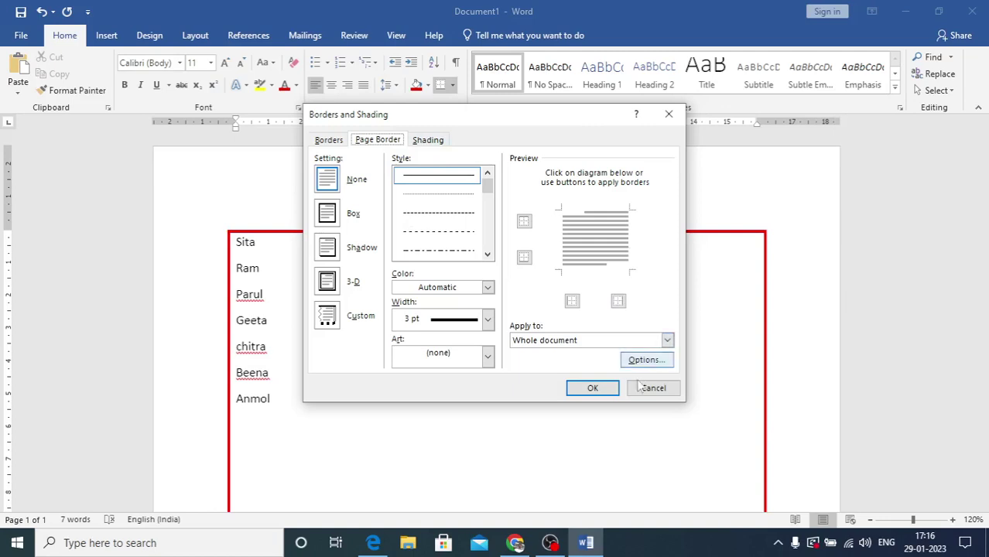
pyautogui.click(488, 356)
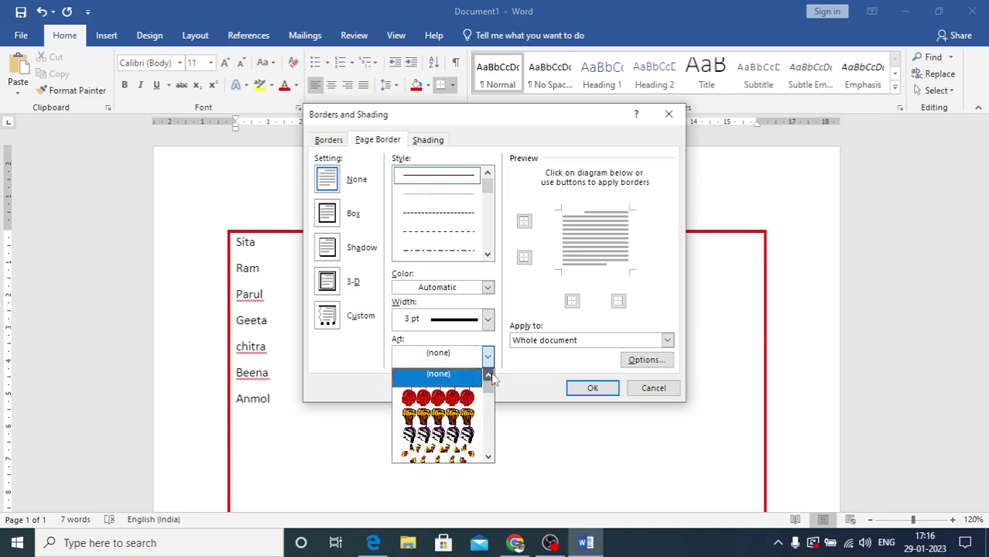
pyautogui.click(489, 356)
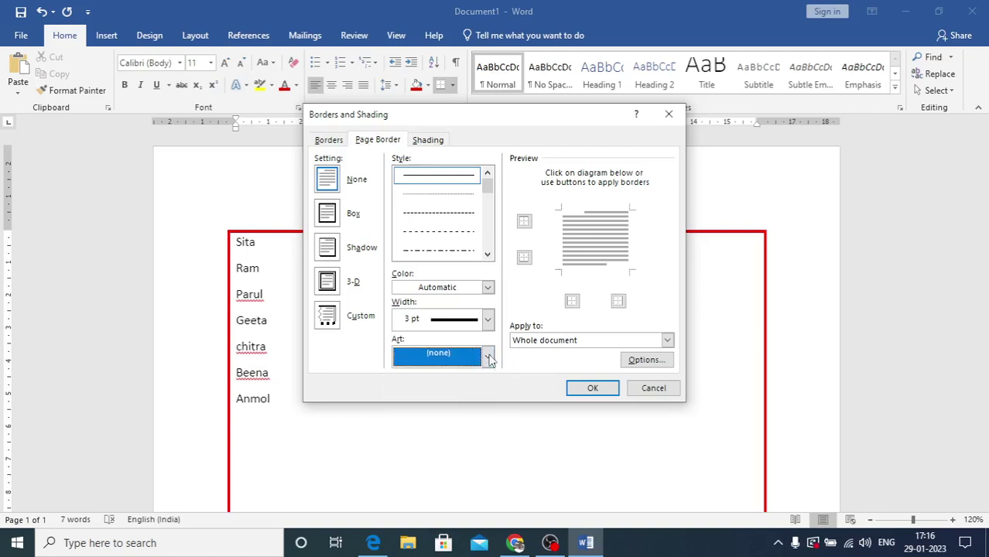
pyautogui.click(488, 357)
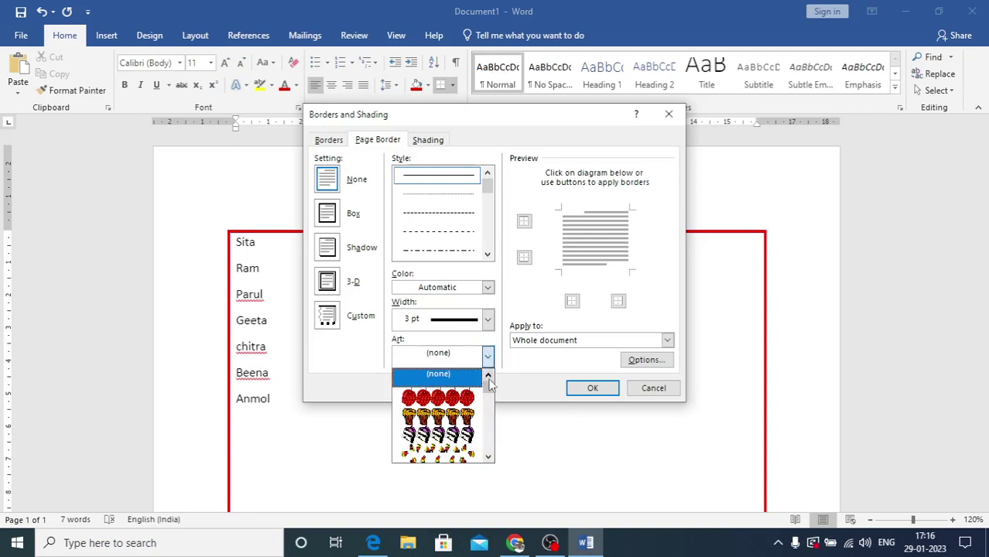
pyautogui.click(488, 457)
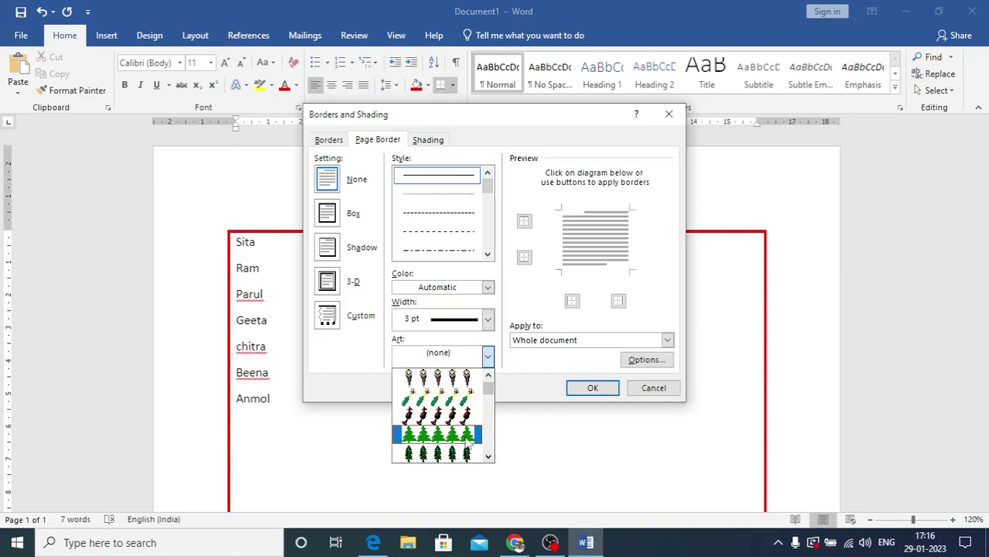
pyautogui.click(468, 437)
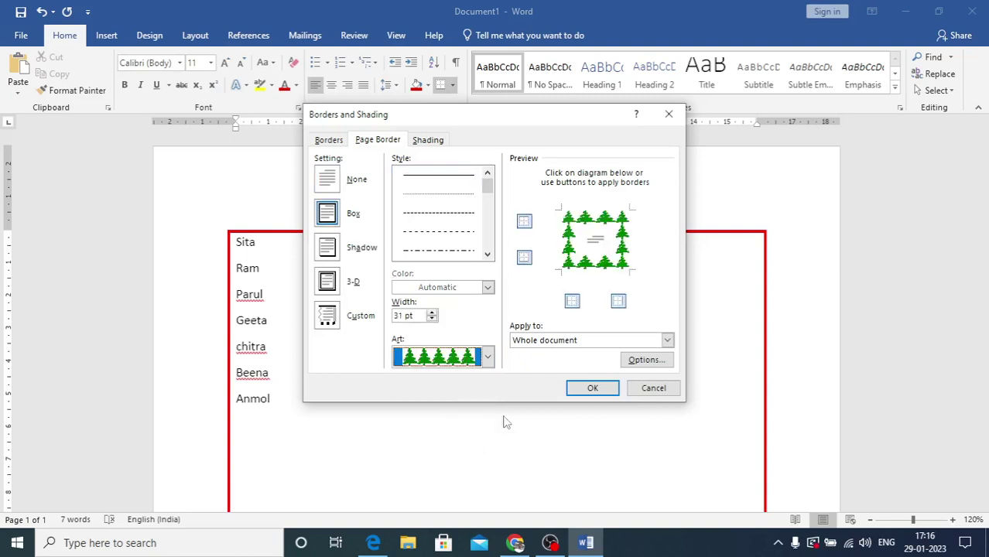
# Set the tree border's width to 28 pt, apply it, and check it around the page
pyautogui.click(432, 315)
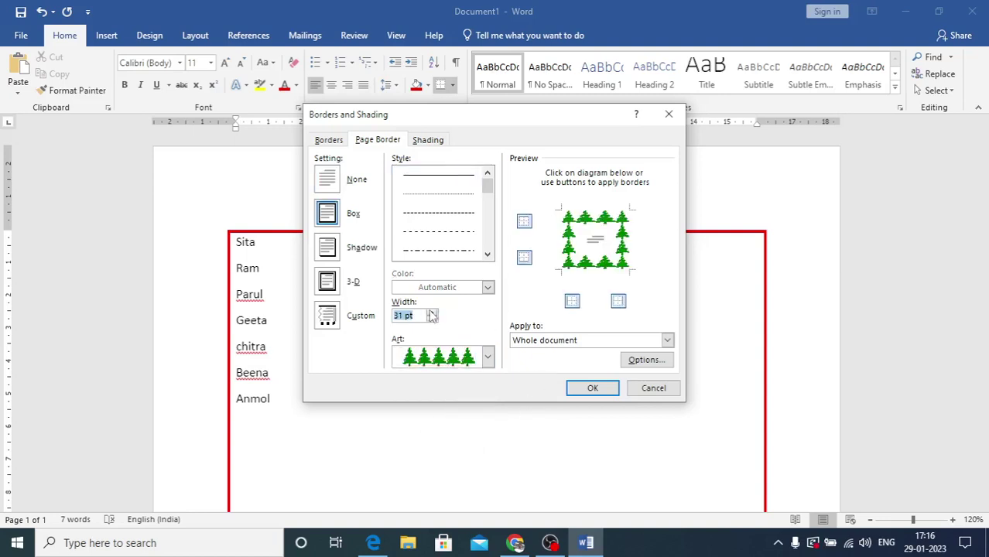
pyautogui.click(433, 318)
pyautogui.click(433, 319)
pyautogui.click(433, 319)
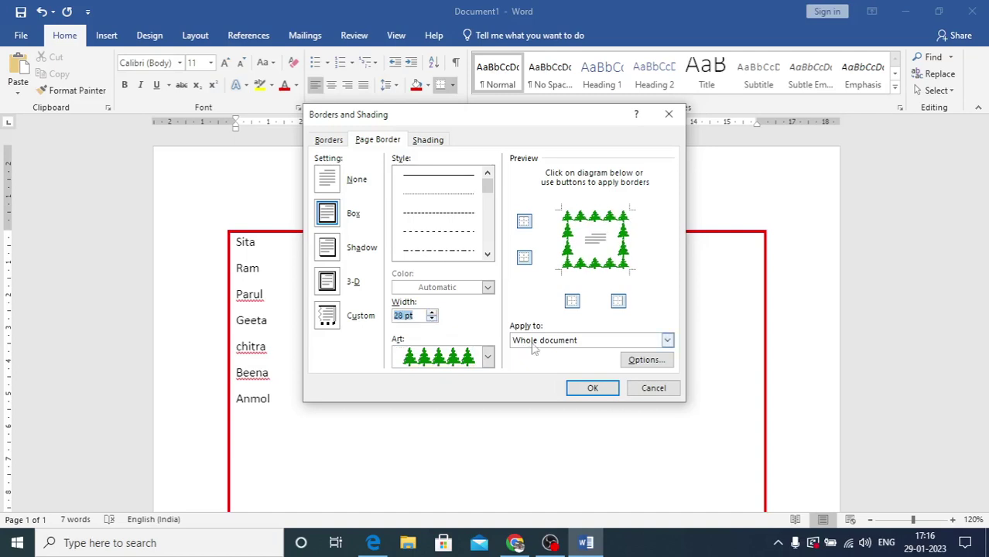
pyautogui.click(586, 389)
pyautogui.scroll(-3, 601, 343)
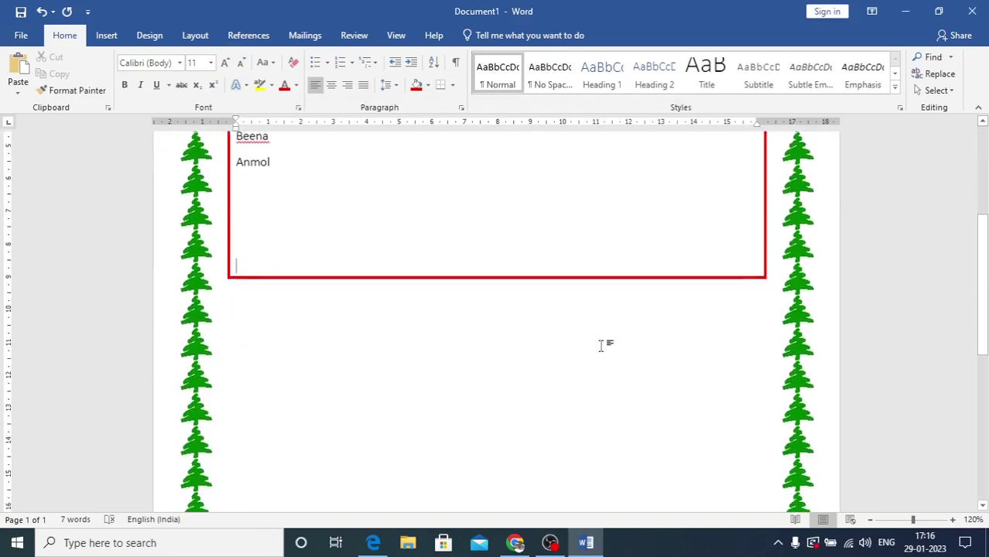
pyautogui.scroll(-3, 600, 343)
pyautogui.scroll(6, 599, 341)
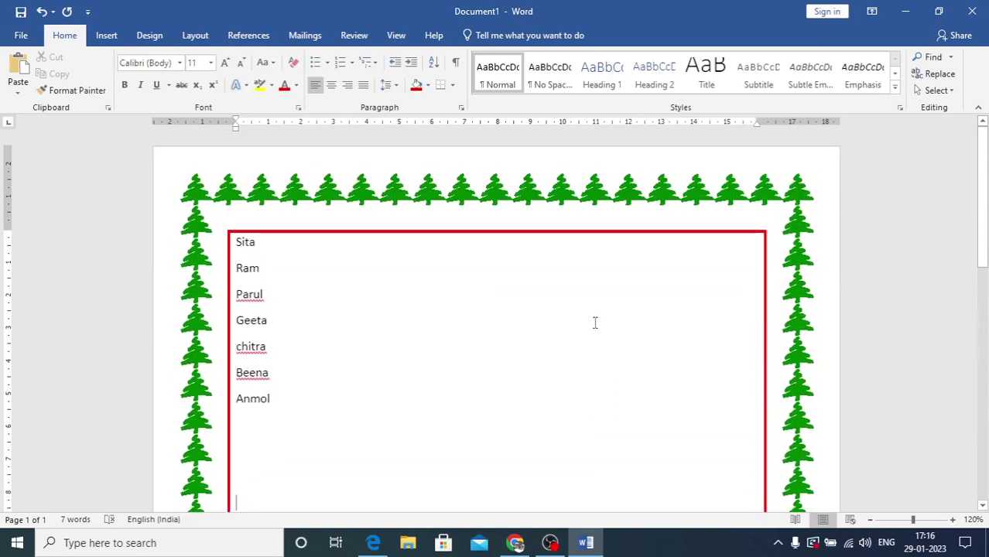
# Apply a light orange shading fill with a clear pattern to the paragraphs inside the red border
pyautogui.click(452, 86)
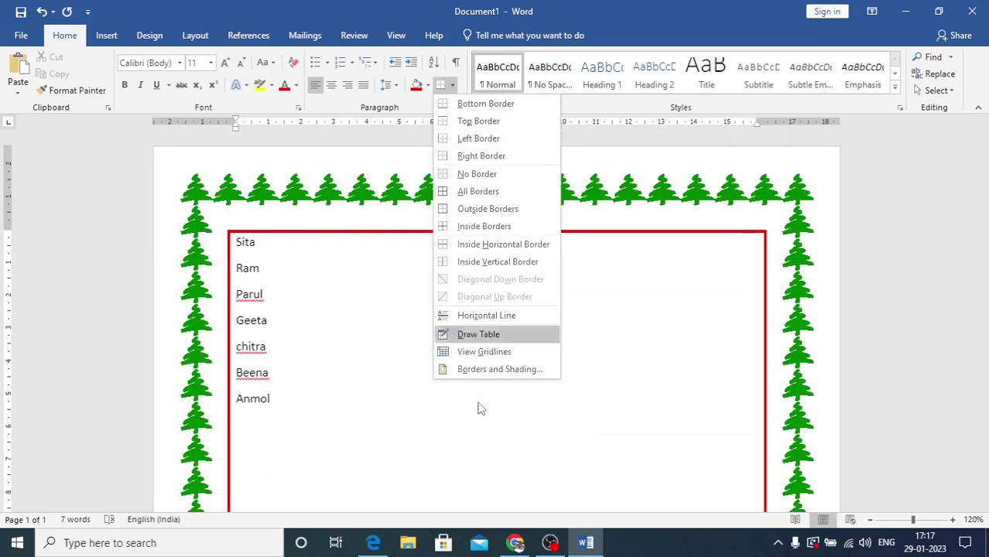
pyautogui.click(502, 370)
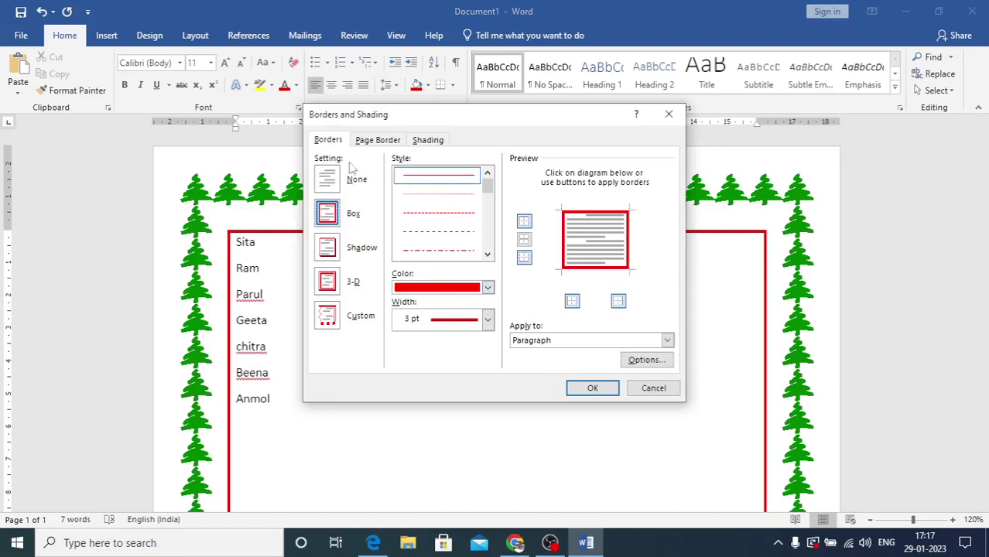
pyautogui.click(438, 140)
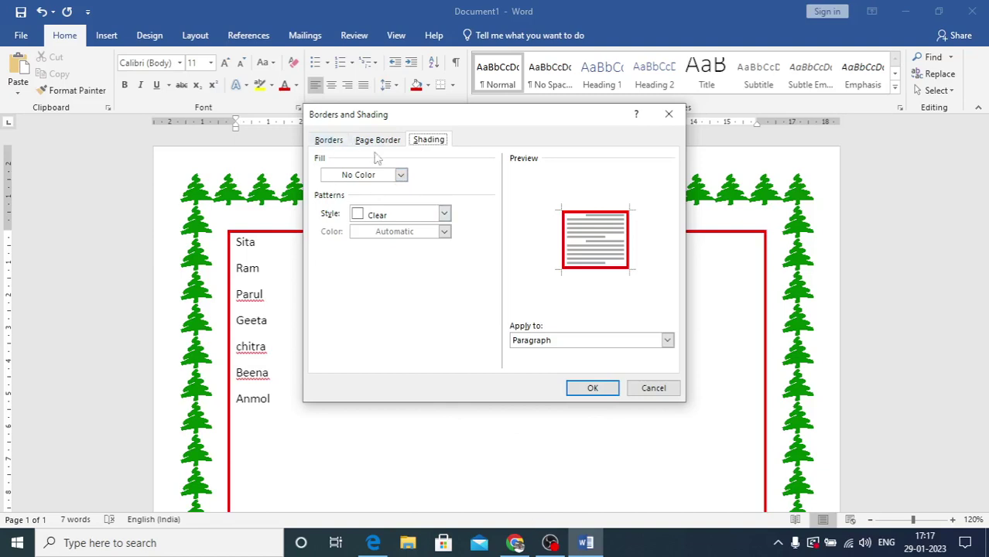
pyautogui.click(401, 175)
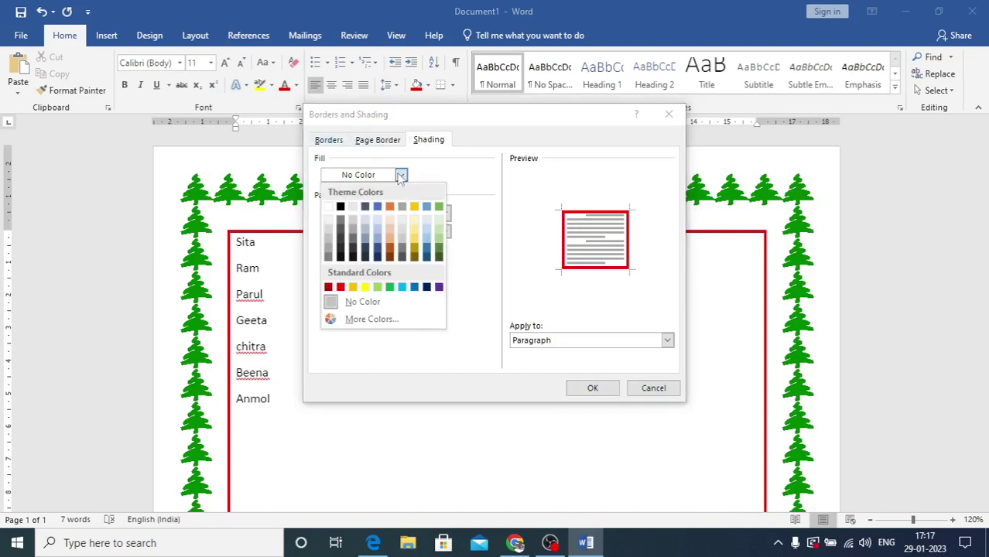
pyautogui.click(389, 233)
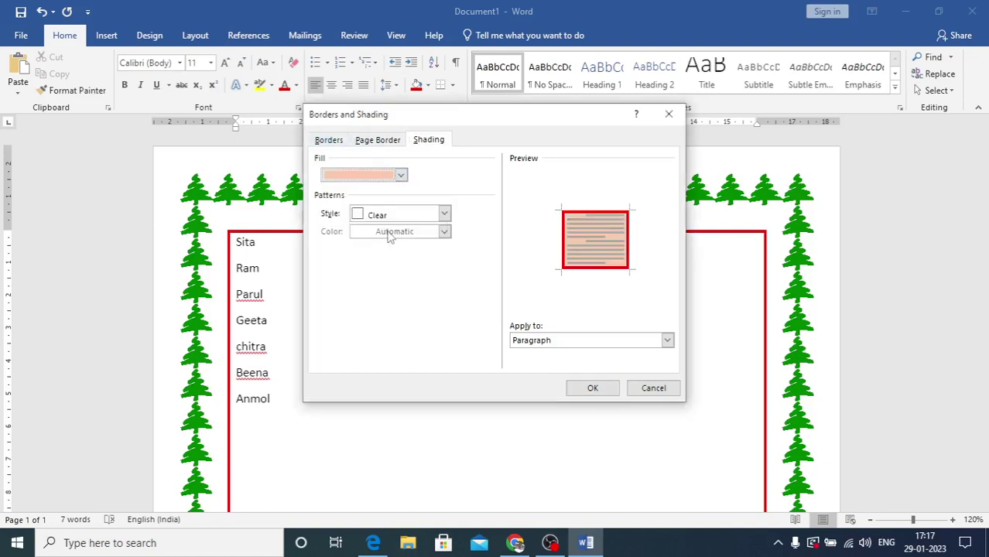
pyautogui.click(592, 388)
# Add nine more blank lines at the end of the shaded, red-bordered block
pyautogui.scroll(-8, 601, 392)
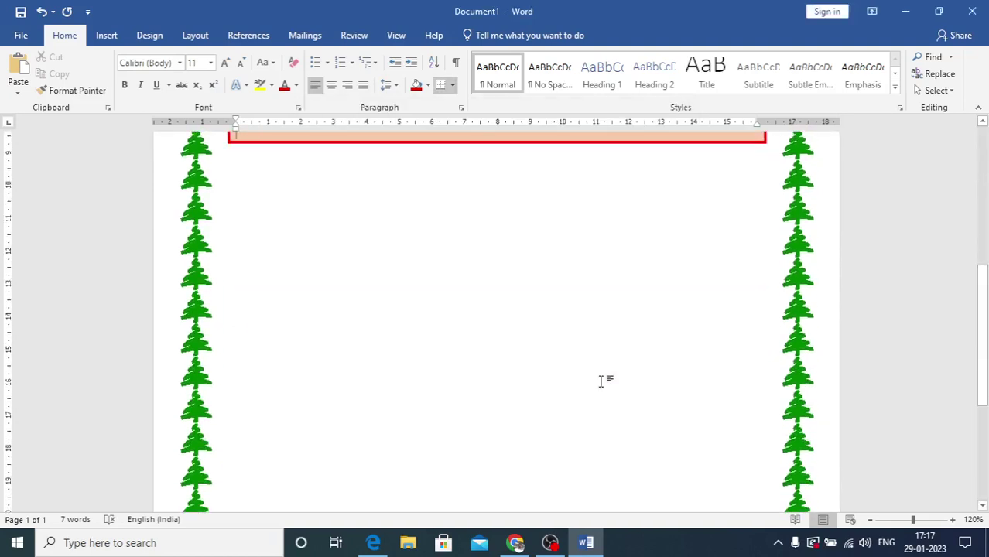
pyautogui.scroll(3, 601, 381)
pyautogui.press('Return')
pyautogui.press('Return')
pyautogui.press('Return')
pyautogui.press('Return')
pyautogui.press('Return')
pyautogui.press('Return')
pyautogui.press('Return')
pyautogui.press('Return')
pyautogui.press('Return')
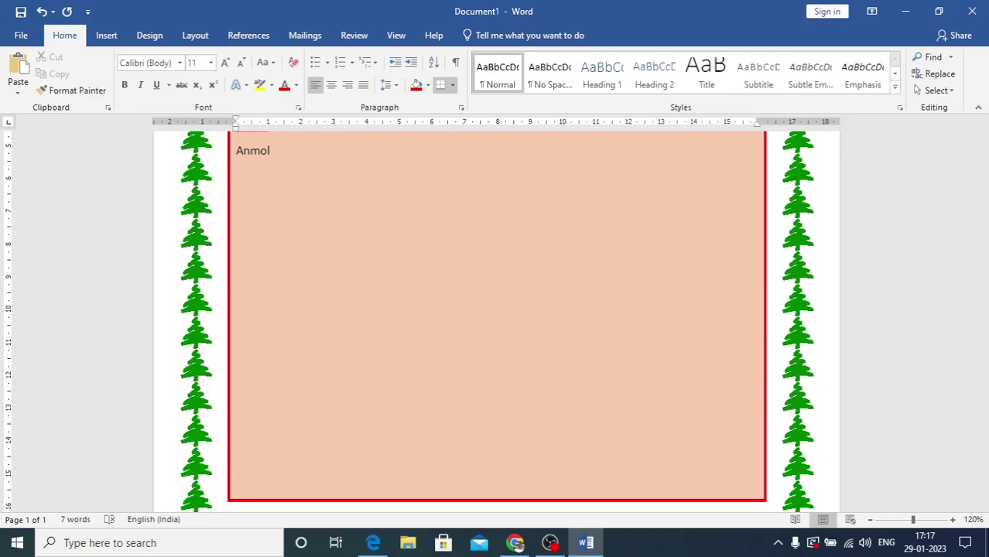
pyautogui.scroll(5, 683, 307)
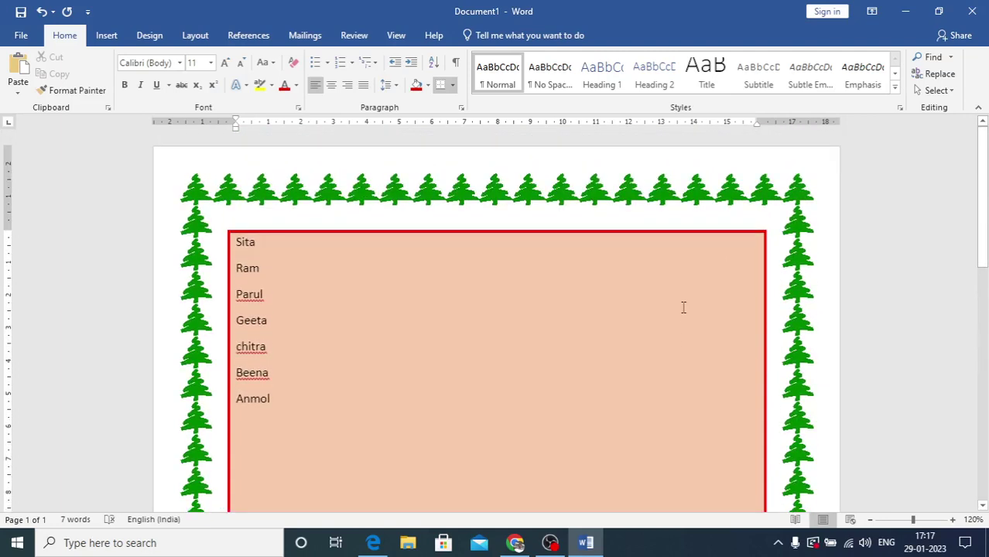
# Check the page border, red paragraph border and shading in the print preview and return to the document
pyautogui.hotkey('ctrl', 'p')
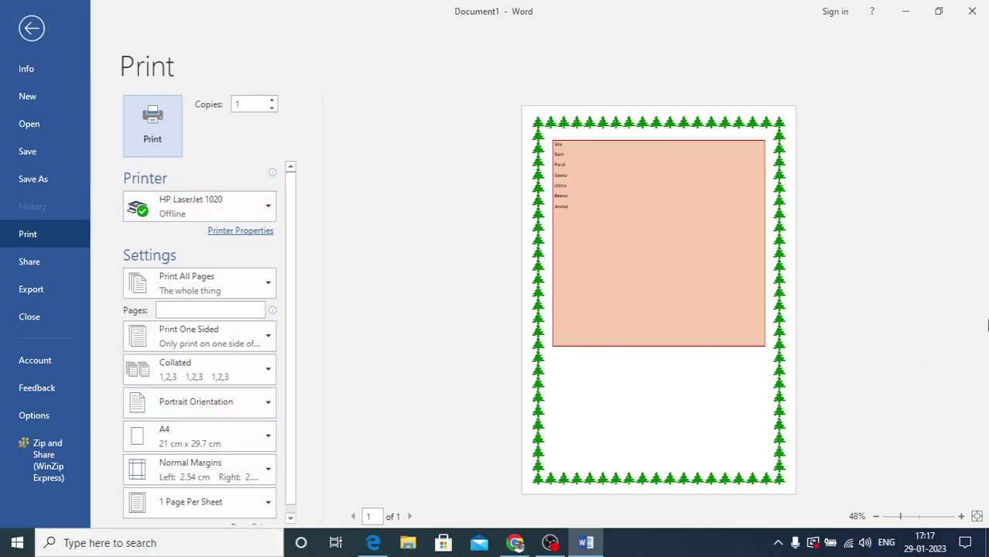
pyautogui.click(31, 25)
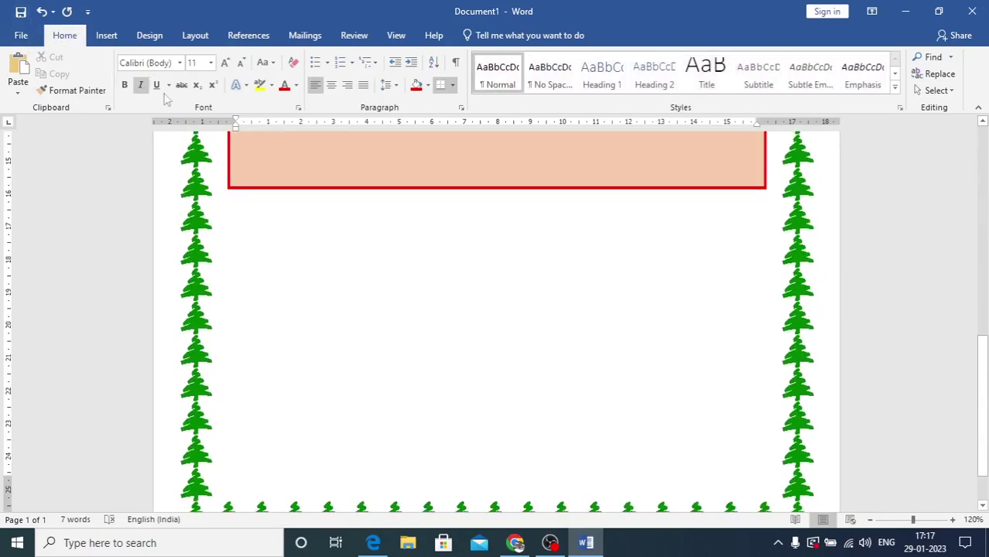
pyautogui.scroll(5, 287, 234)
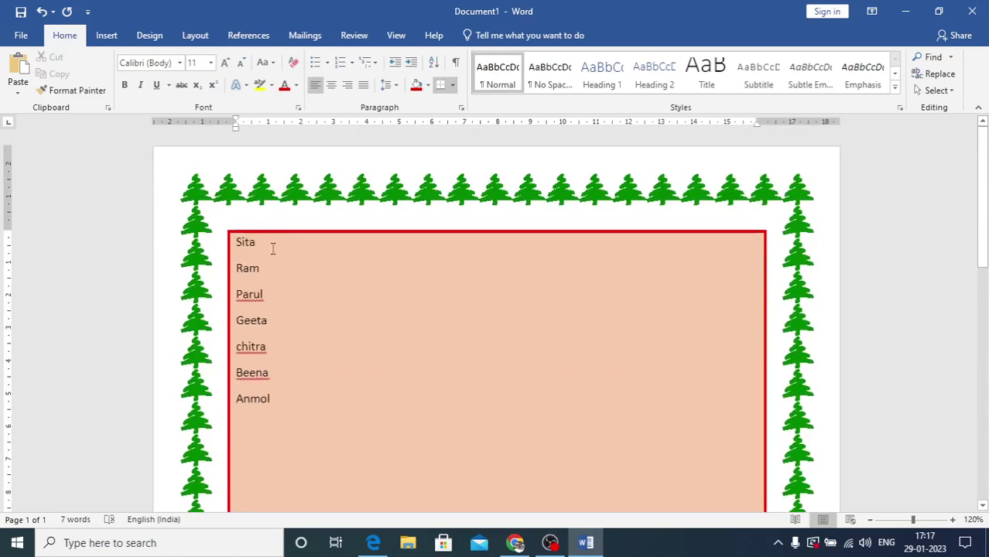
# Delete all the document's content and remove the tree page border from the whole document
pyautogui.hotkey('ctrl', 'a')
pyautogui.press('Delete')
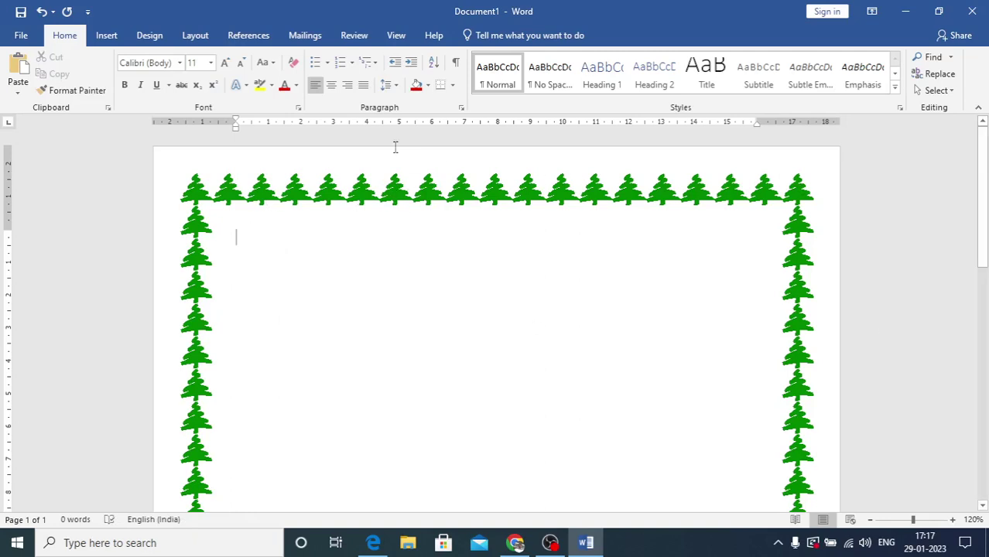
pyautogui.click(454, 86)
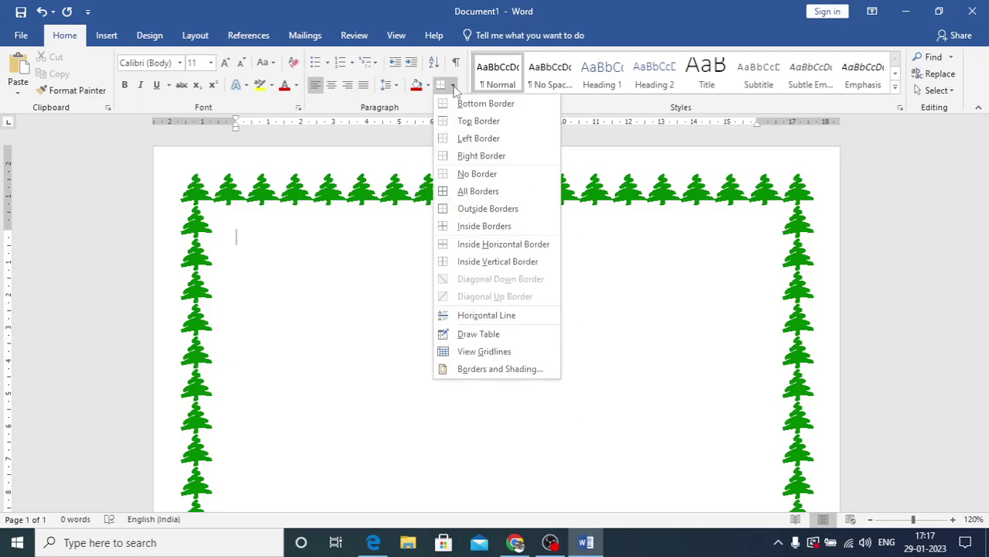
pyautogui.click(489, 369)
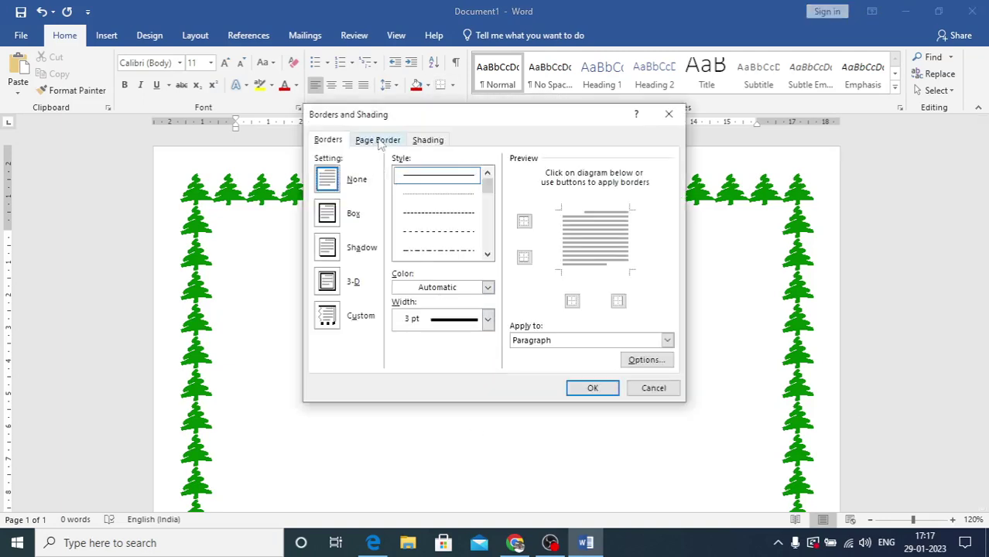
pyautogui.click(379, 142)
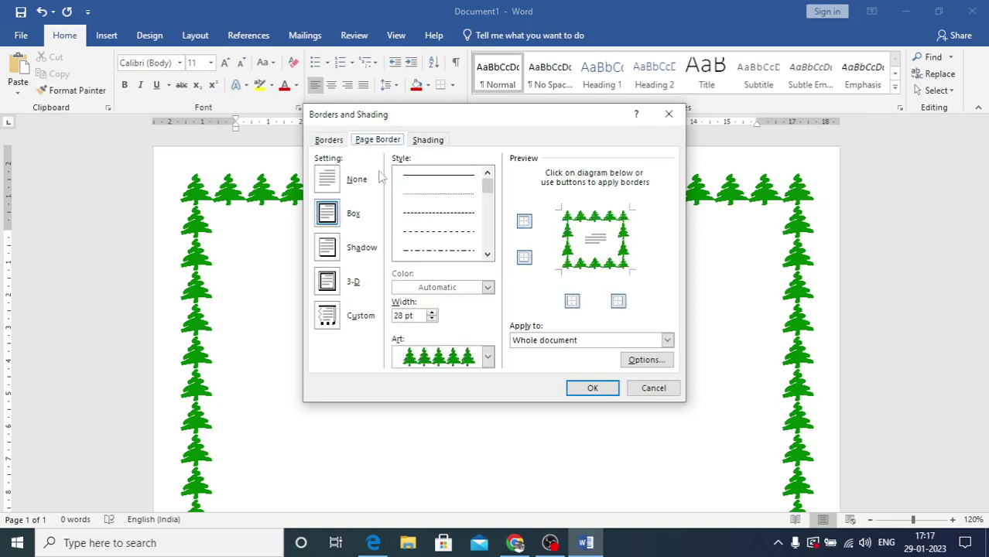
pyautogui.click(338, 183)
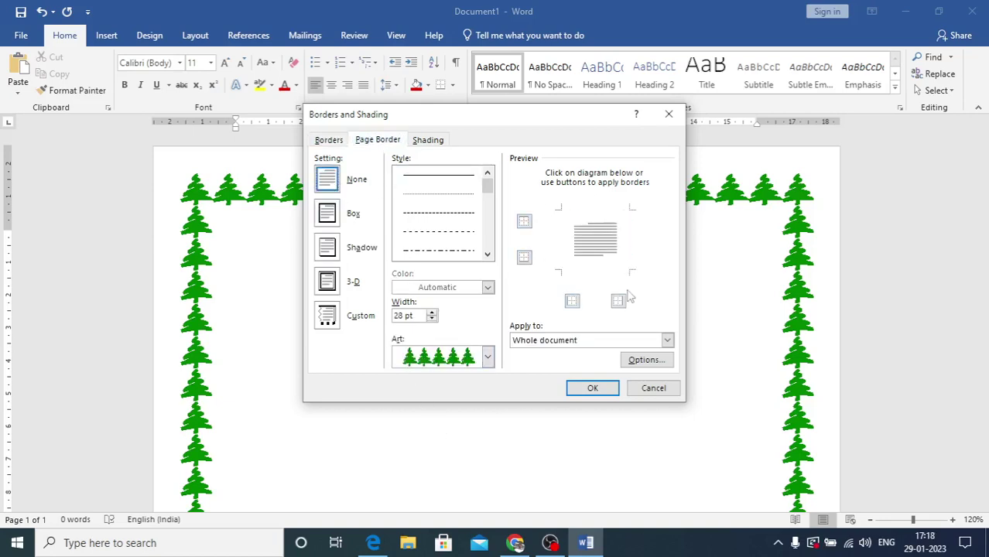
pyautogui.click(593, 390)
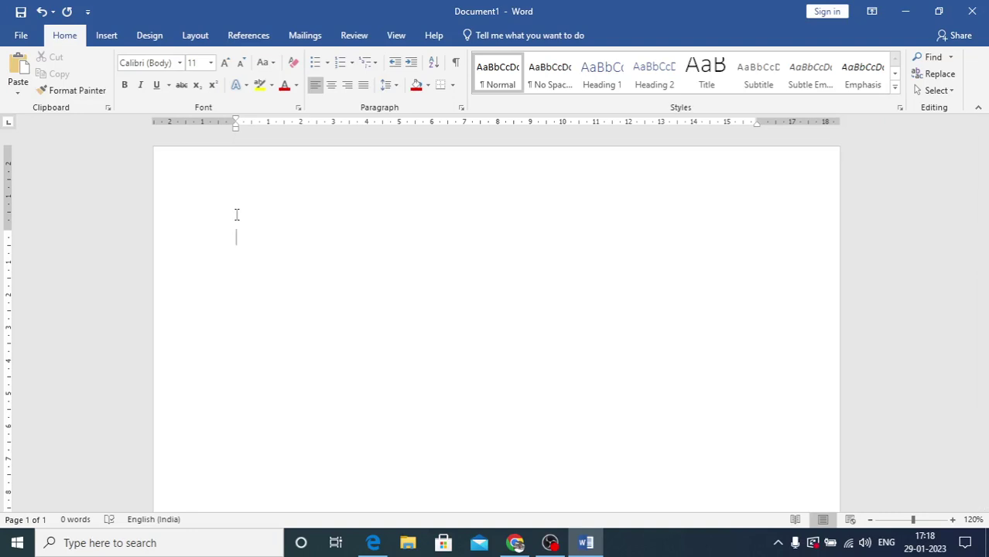
# Enter the word "kanpur" on the first line of the empty document
pyautogui.write('a')
pyautogui.press('BackSpace')
pyautogui.press('BackSpace')
pyautogui.press('BackSpace')
pyautogui.press('BackSpace')
# Copy the whole "kanpur" line and paste it repeatedly, one per line, until the text runs onto a fourth page
pyautogui.hotkey('ctrl', 'a')
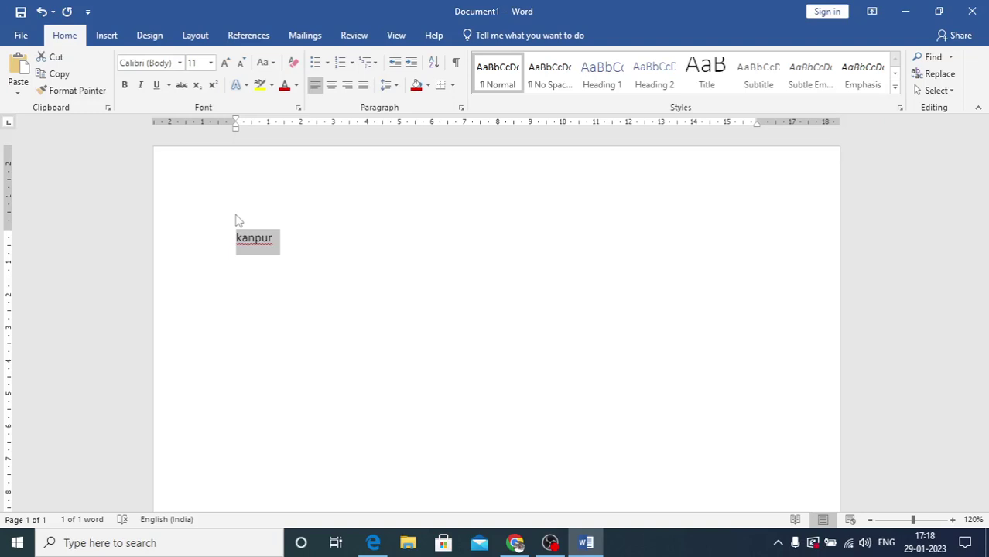
pyautogui.hotkey('ctrl', 'c')
pyautogui.hotkey('ctrl', 'v')
pyautogui.hotkey('ctrl', 'v')
pyautogui.hotkey('ctrl', 'v')
pyautogui.hotkey('ctrl', 'v')
pyautogui.hotkey('ctrl', 'v')
pyautogui.hotkey('ctrl', 'v')
pyautogui.hotkey('ctrl', 'v')
pyautogui.hotkey('ctrl', 'v')
pyautogui.hotkey('ctrl', 'v')
pyautogui.hotkey('ctrl', 'v')
pyautogui.hotkey('ctrl', 'v')
pyautogui.hotkey('ctrl', 'v')
pyautogui.hotkey('ctrl', 'v')
pyautogui.hotkey('ctrl', 'v')
pyautogui.hotkey('ctrl', 'v')
pyautogui.hotkey('ctrl', 'v')
pyautogui.hotkey('ctrl', 'v')
pyautogui.hotkey('ctrl', 'v')
pyautogui.hotkey('ctrl', 'v')
pyautogui.hotkey('ctrl', 'v')
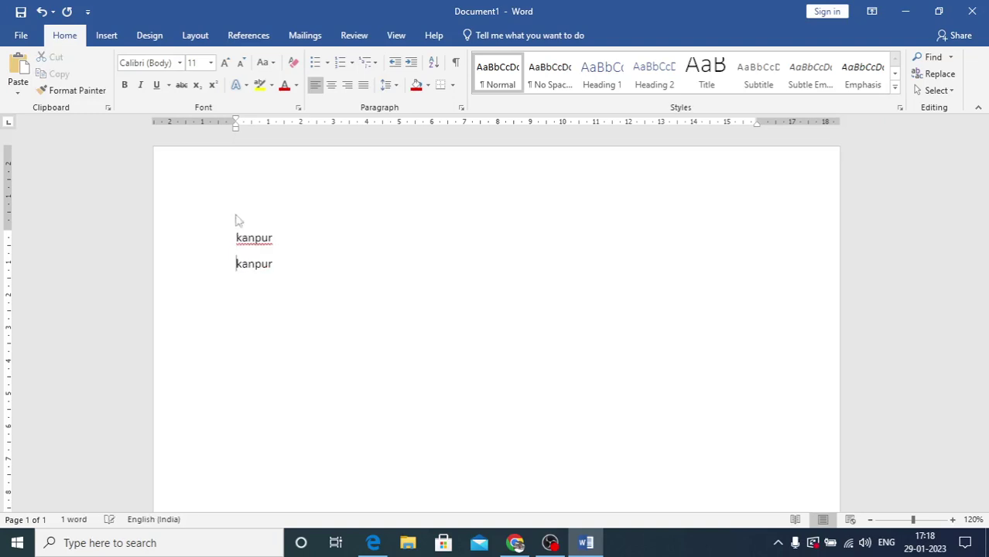
pyautogui.hotkey('ctrl', 'v')
pyautogui.hotkey('ctrl', 'v')
pyautogui.hotkey('ctrl', 'v')
pyautogui.hotkey('ctrl', 'v')
pyautogui.hotkey('ctrl', 'v')
pyautogui.hotkey('ctrl', 'v')
pyautogui.hotkey('ctrl', 'v')
pyautogui.hotkey('ctrl', 'v')
pyautogui.hotkey('ctrl', 'v')
pyautogui.hotkey('ctrl', 'v')
pyautogui.hotkey('ctrl', 'v')
pyautogui.hotkey('ctrl', 'v')
pyautogui.hotkey('ctrl', 'v')
pyautogui.hotkey('ctrl', 'v')
pyautogui.hotkey('ctrl', 'v')
pyautogui.hotkey('ctrl', 'v')
pyautogui.hotkey('ctrl', 'v')
pyautogui.hotkey('ctrl', 'v')
pyautogui.hotkey('ctrl', 'v')
pyautogui.hotkey('ctrl', 'v')
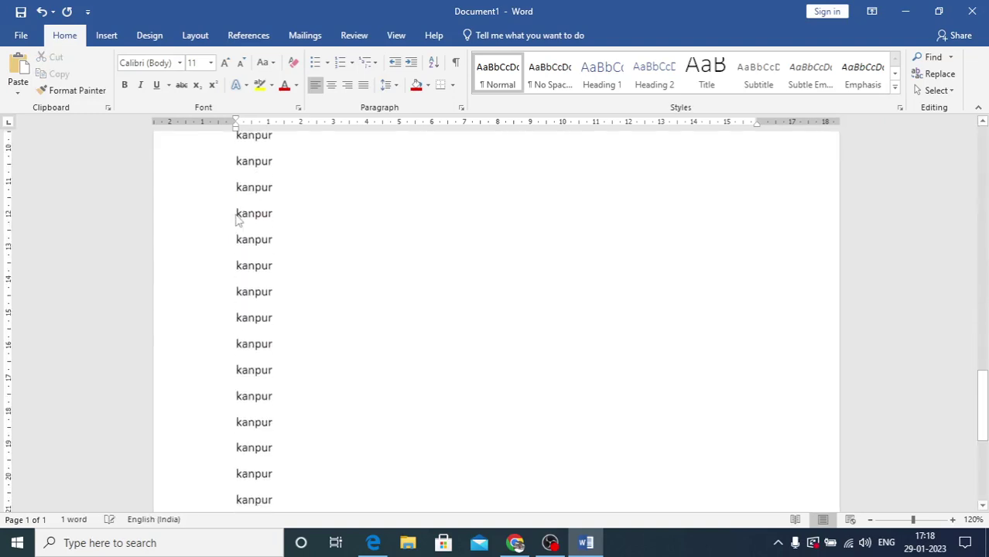
pyautogui.hotkey('ctrl', 'v')
pyautogui.hotkey('ctrl', 'v')
pyautogui.hotkey('ctrl', 'v')
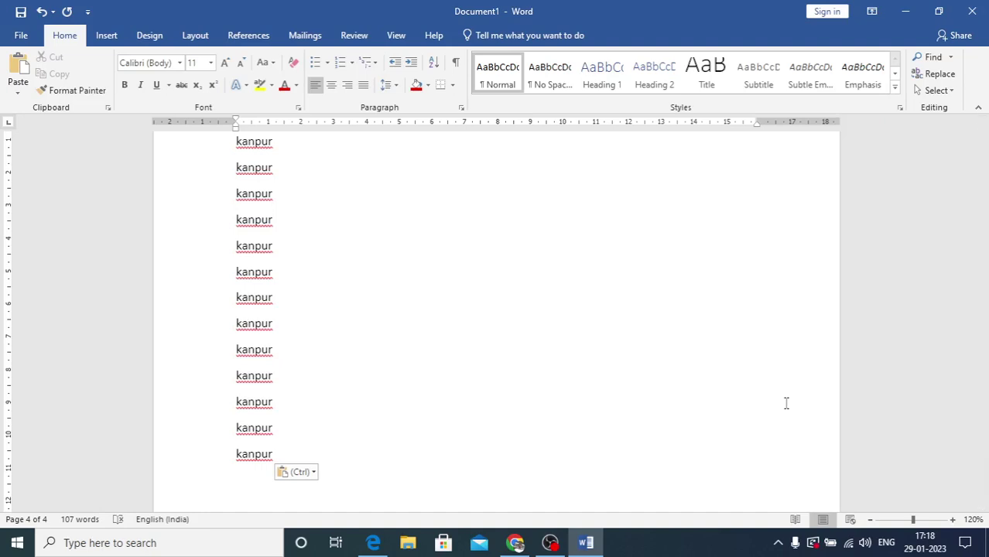
# Search the document from its beginning for "kan" and close the search results
pyautogui.hotkey('ctrl', 'Home')
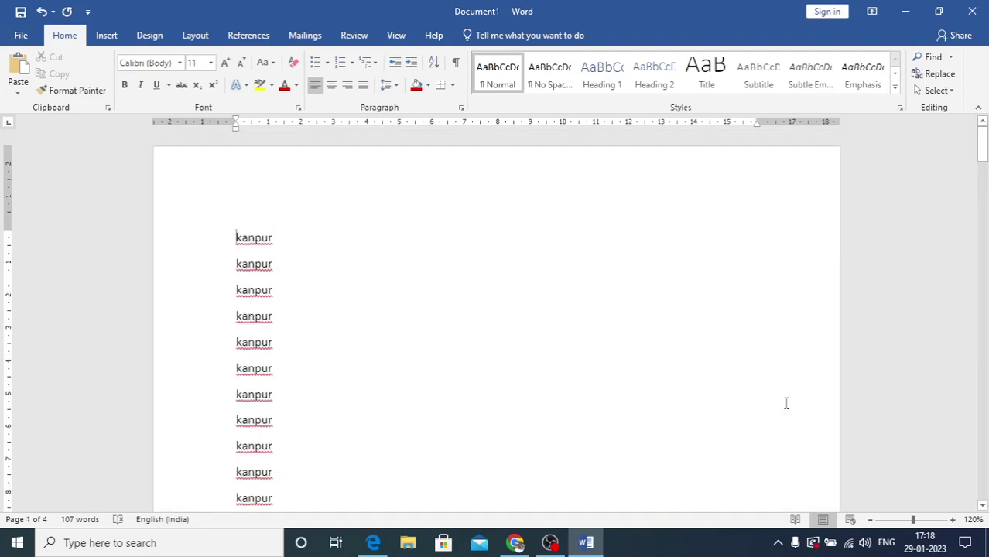
pyautogui.click(953, 59)
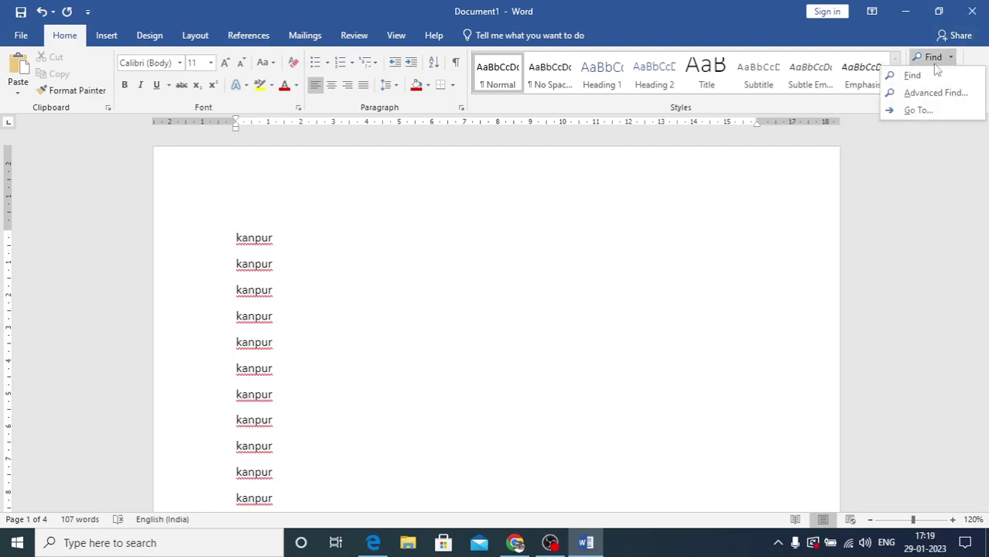
pyautogui.click(928, 73)
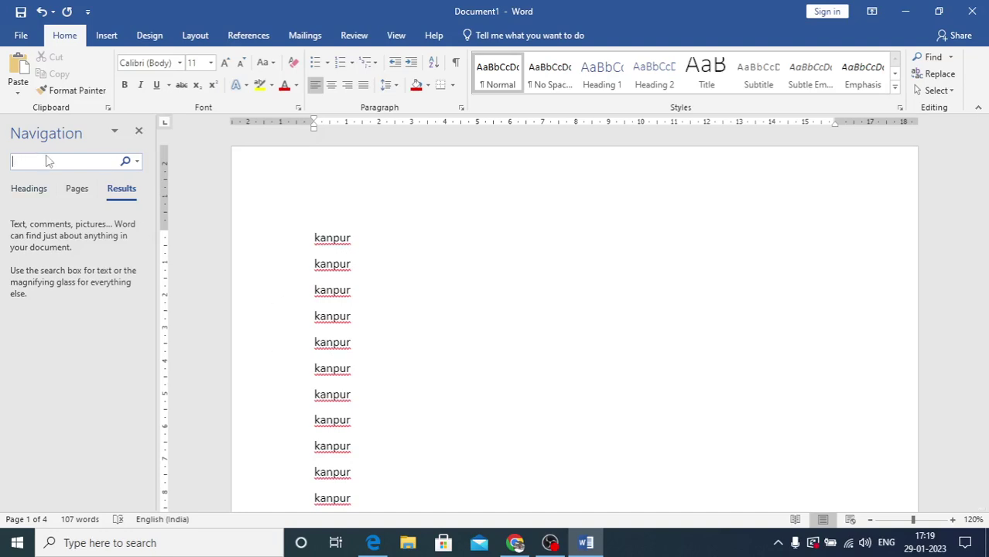
pyautogui.write('an')
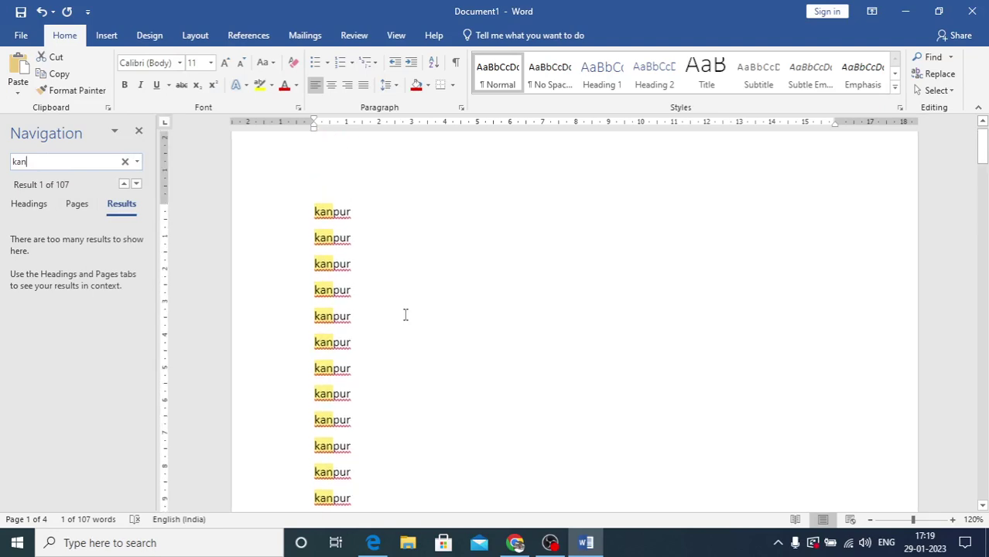
pyautogui.click(138, 131)
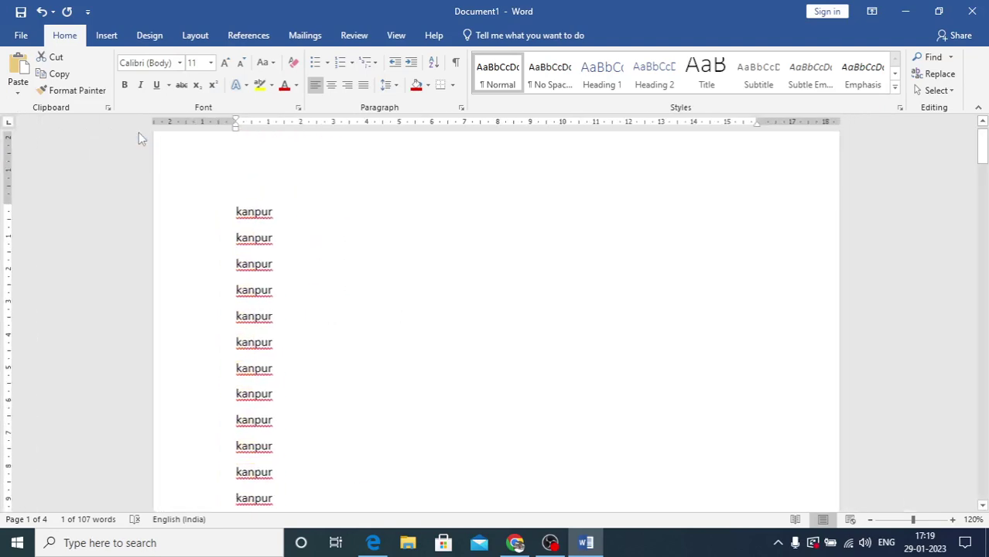
# Replace "kan" with "nag" in the first two words individually, and replace all the remaining occurrences at once
pyautogui.click(940, 74)
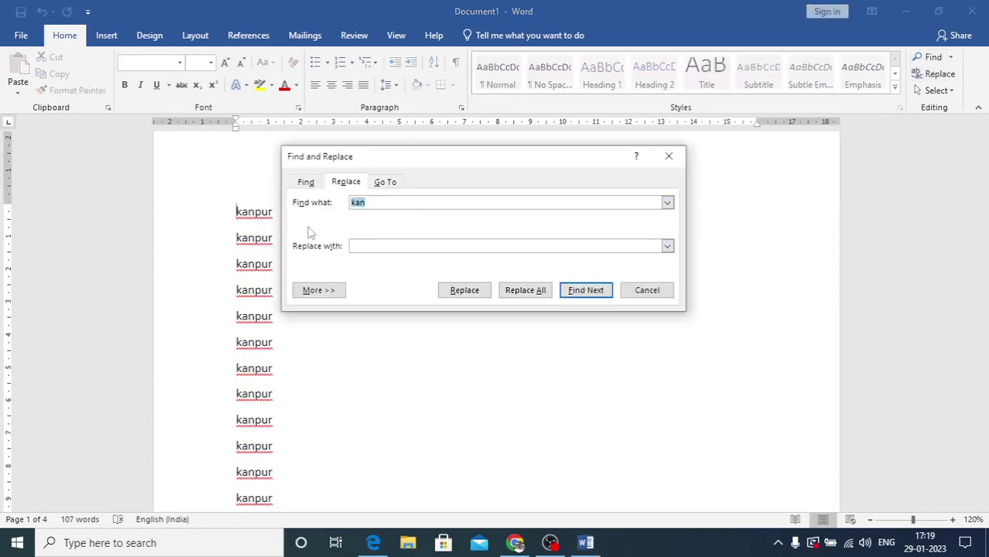
pyautogui.click(361, 246)
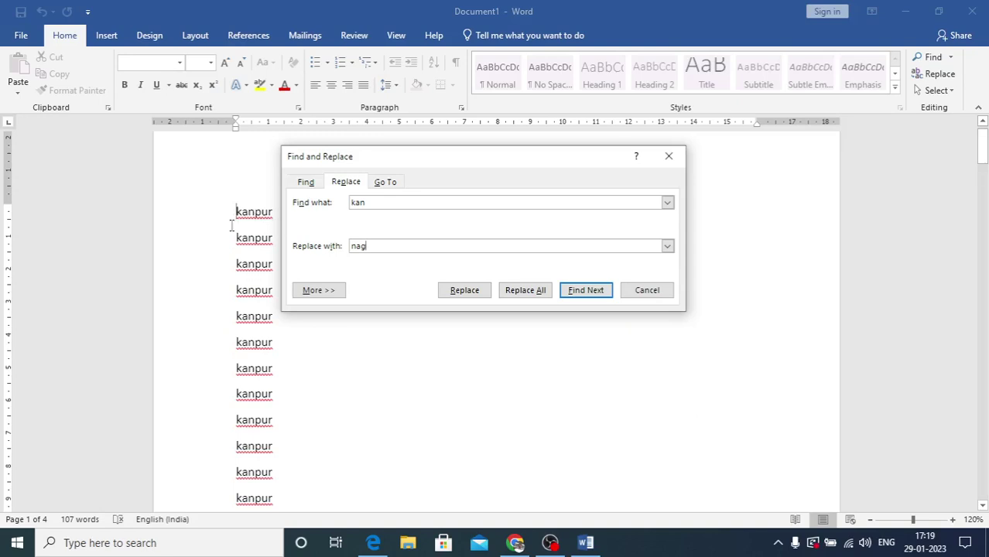
pyautogui.click(466, 290)
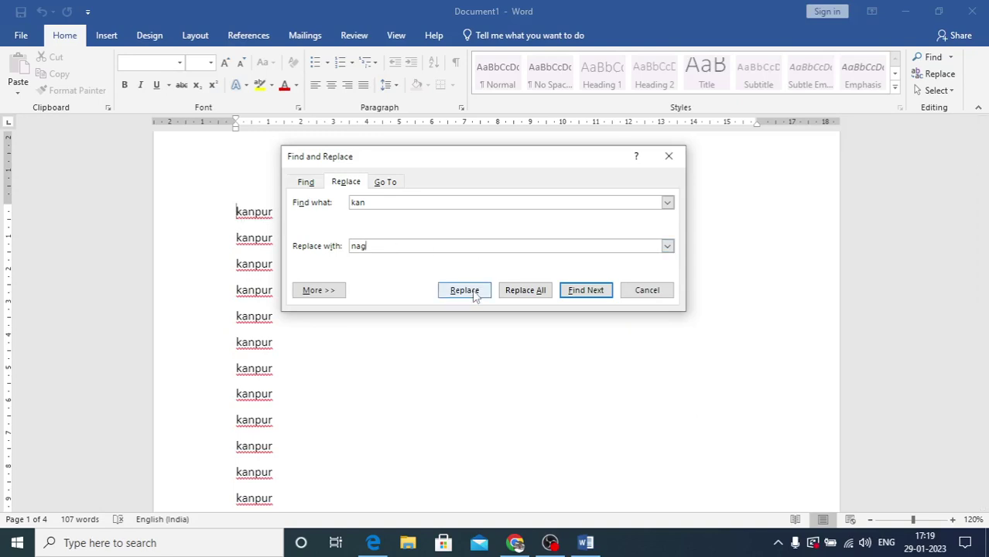
pyautogui.click(465, 290)
pyautogui.click(465, 290)
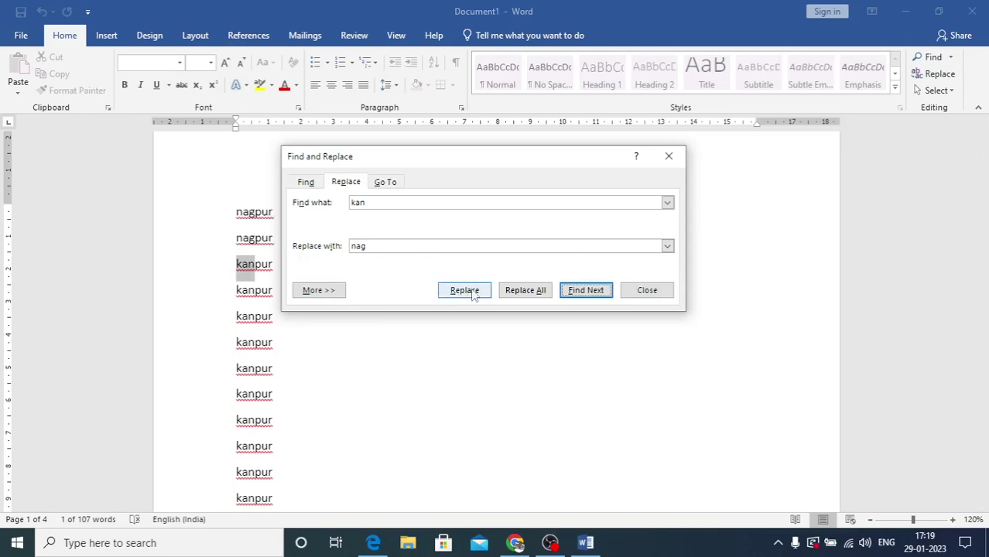
pyautogui.click(523, 290)
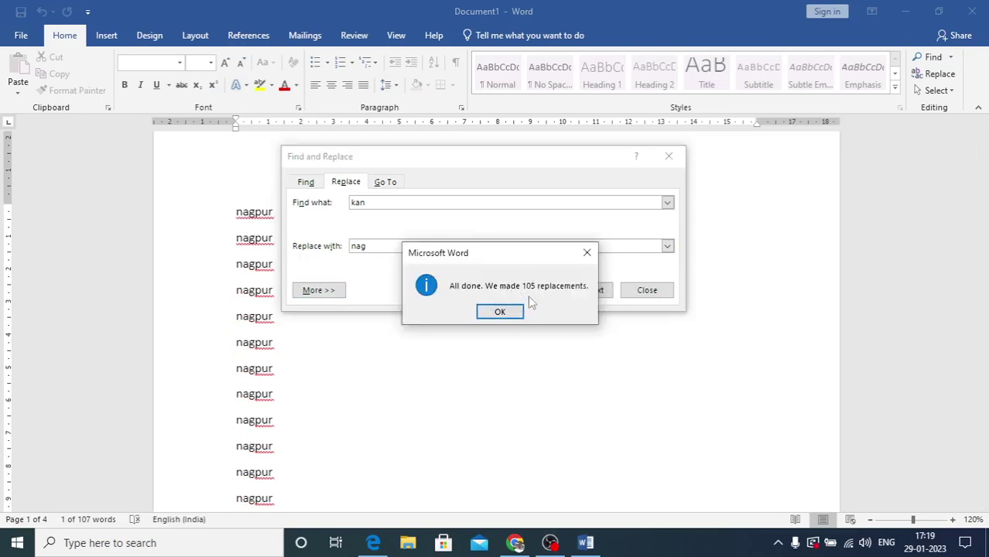
pyautogui.click(512, 313)
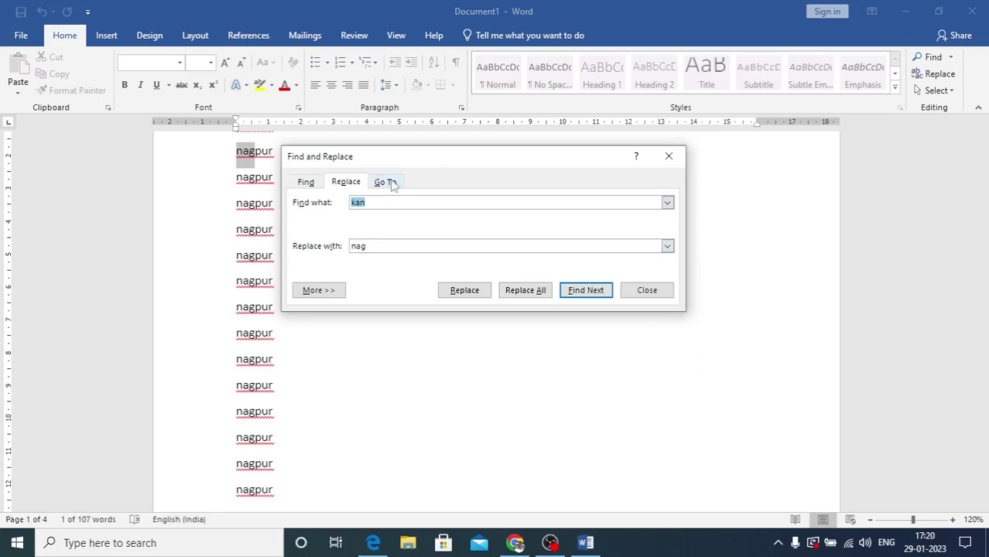
# Go to page 2 of the document by its page number and close the Find and Replace dialog
pyautogui.click(386, 183)
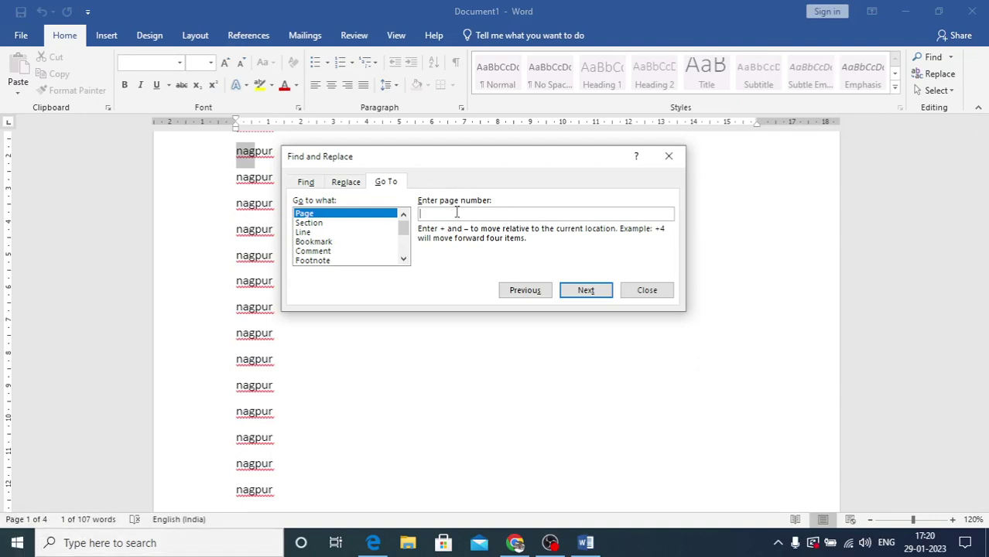
pyautogui.write('2')
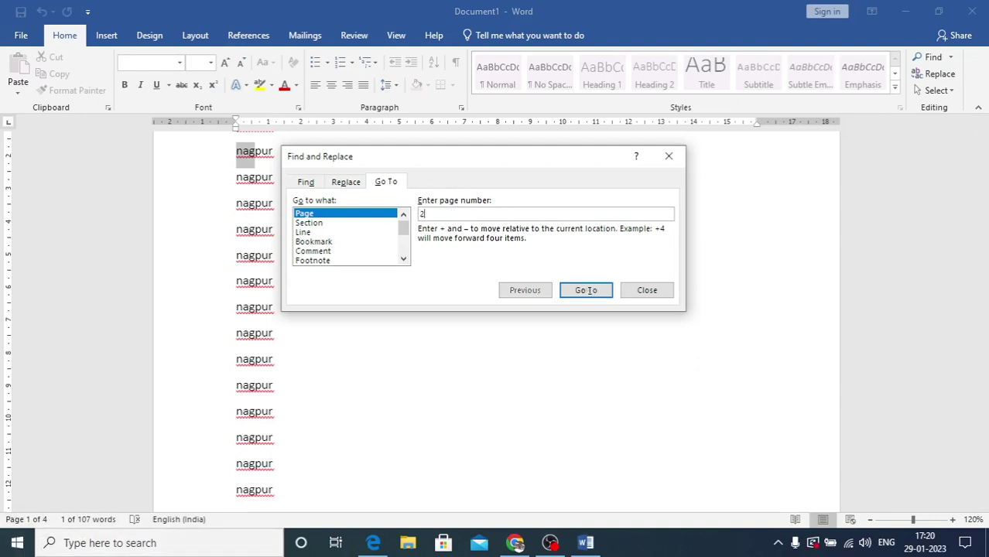
pyautogui.click(586, 290)
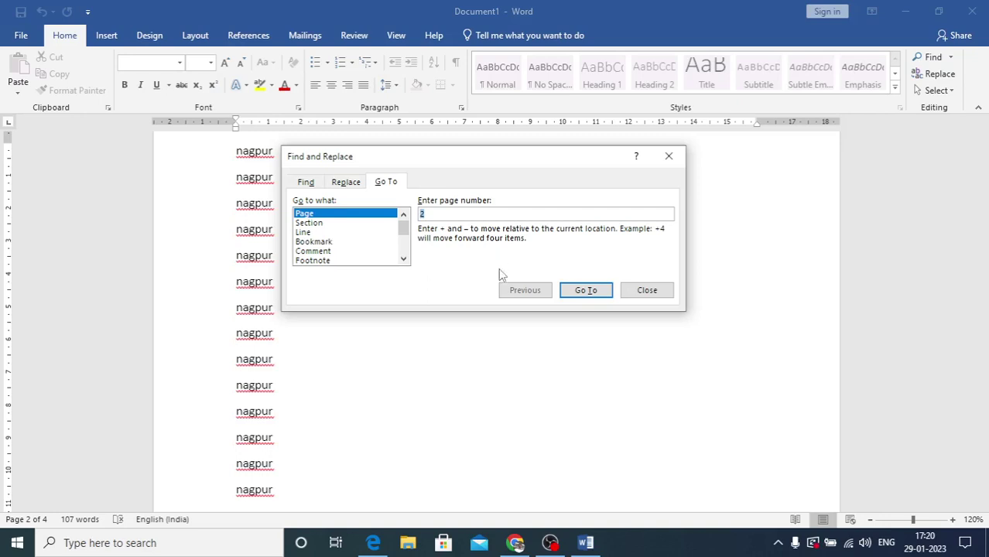
pyautogui.click(671, 157)
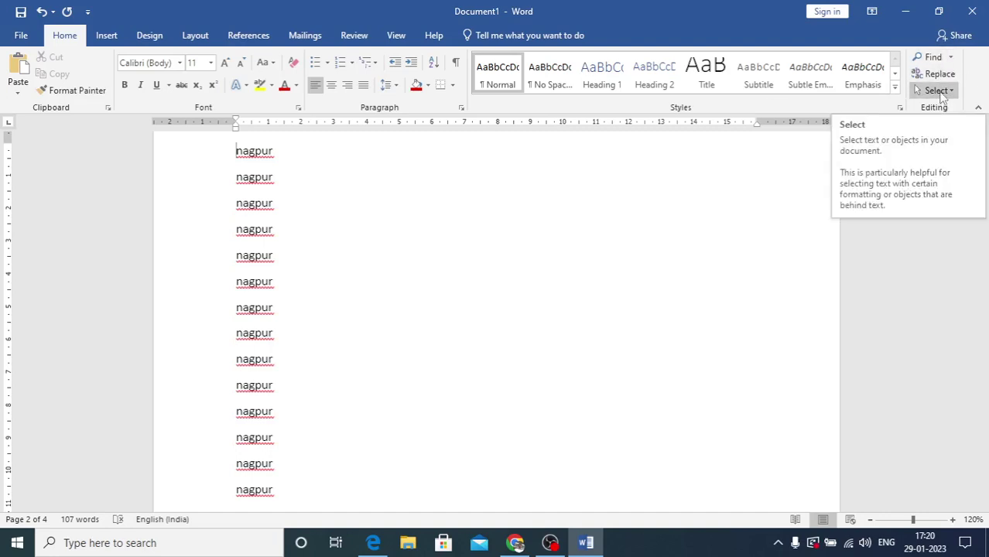
# Select all the text in the document and delete it
pyautogui.click(940, 91)
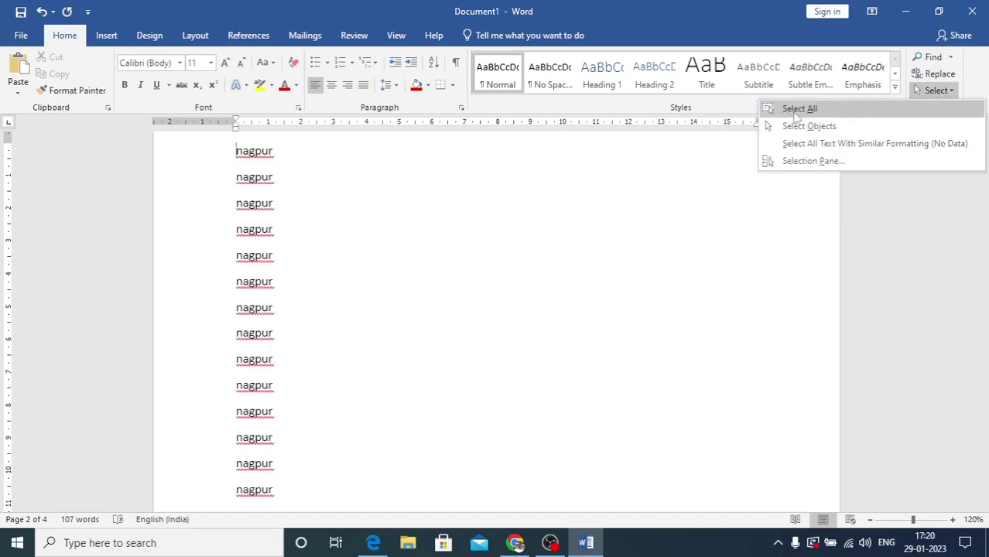
pyautogui.click(800, 109)
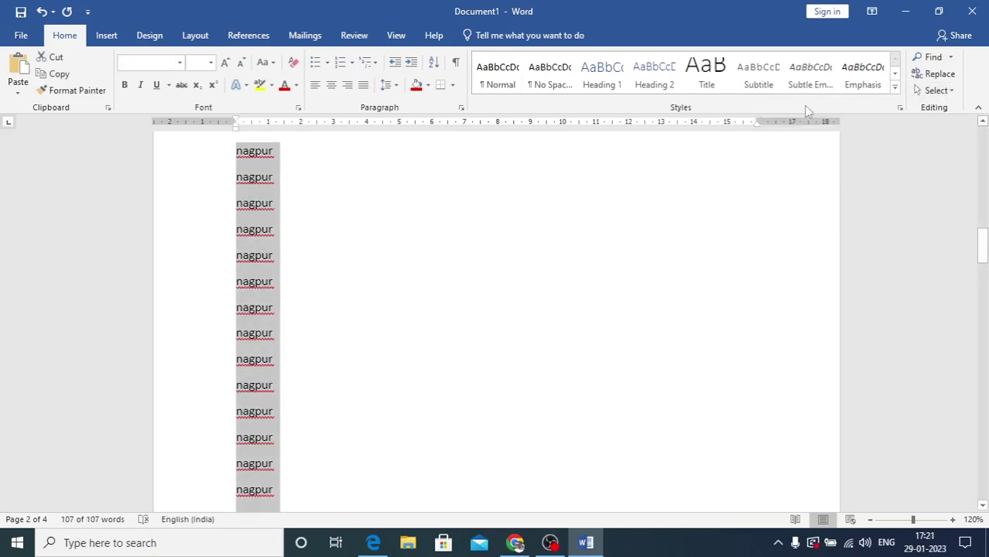
pyautogui.press('Delete')
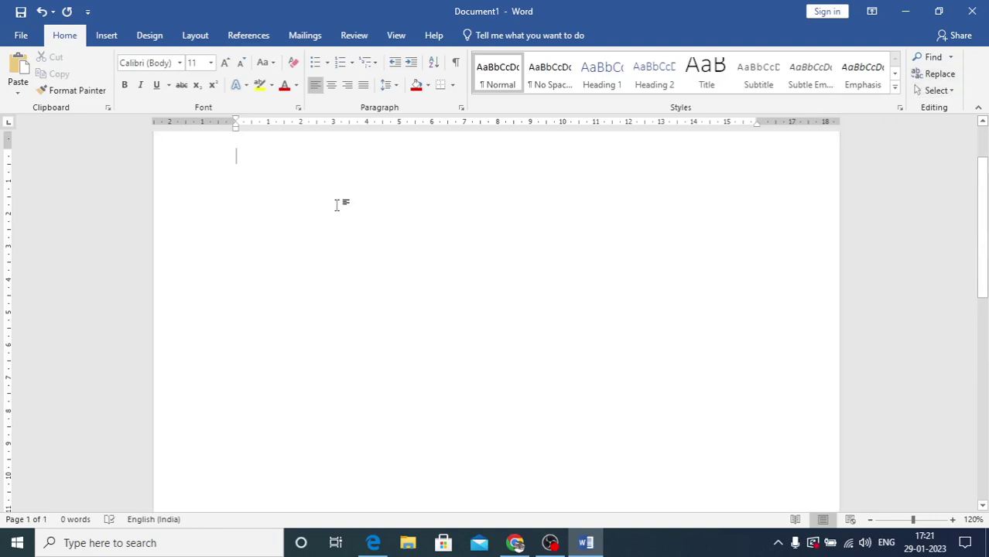
# Enter six lines of sample text: "jdhdhjkd", "dcv dv", "dddcvd", "cxvklx", "cxk cxl" and "cv jc;l"
pyautogui.write('jdhdhjkd')
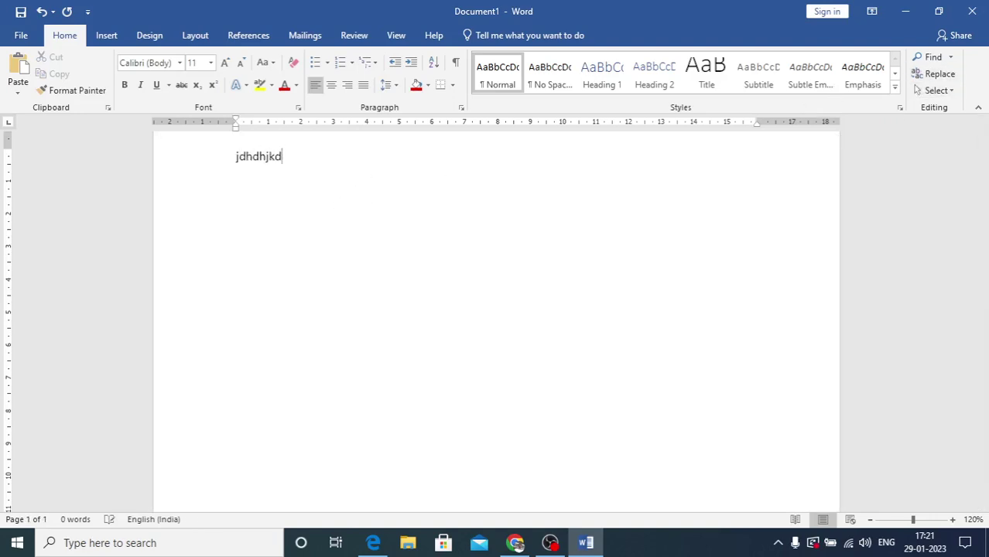
pyautogui.press('Return')
pyautogui.write('dcv dv')
pyautogui.press('Return')
pyautogui.write('dddcvd')
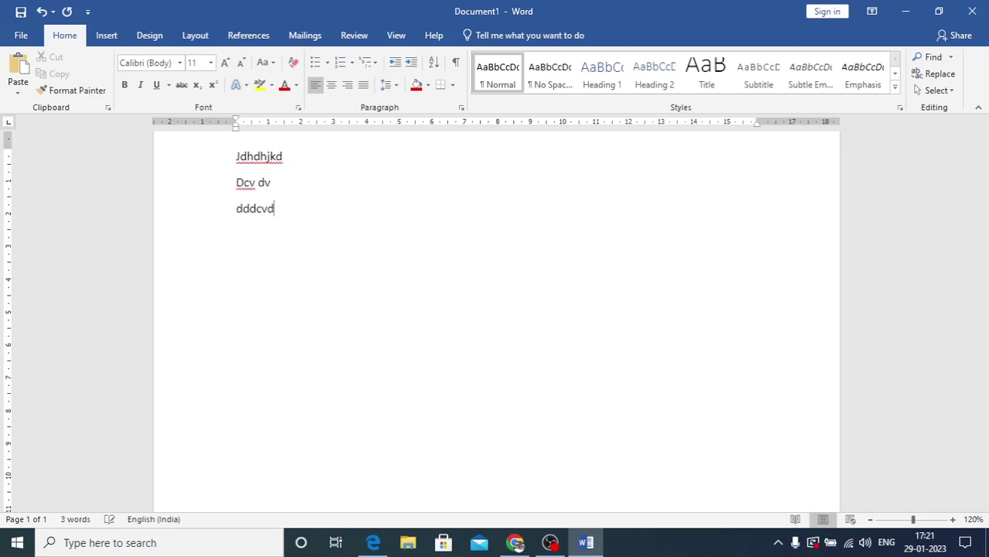
pyautogui.press('Return')
pyautogui.write('cxvklx')
pyautogui.press('Return')
pyautogui.write('cxk cxl')
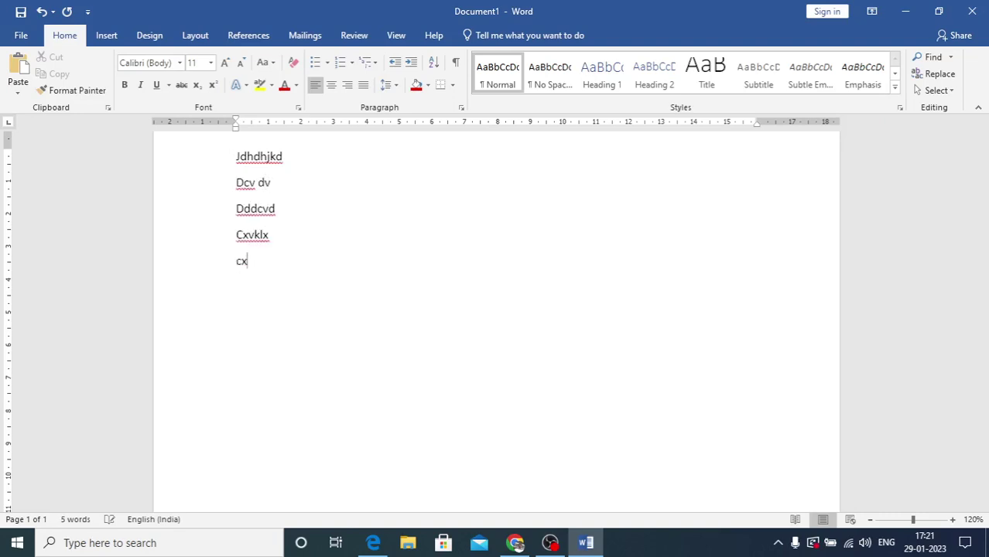
pyautogui.press('Return')
pyautogui.write('cv jc;l')
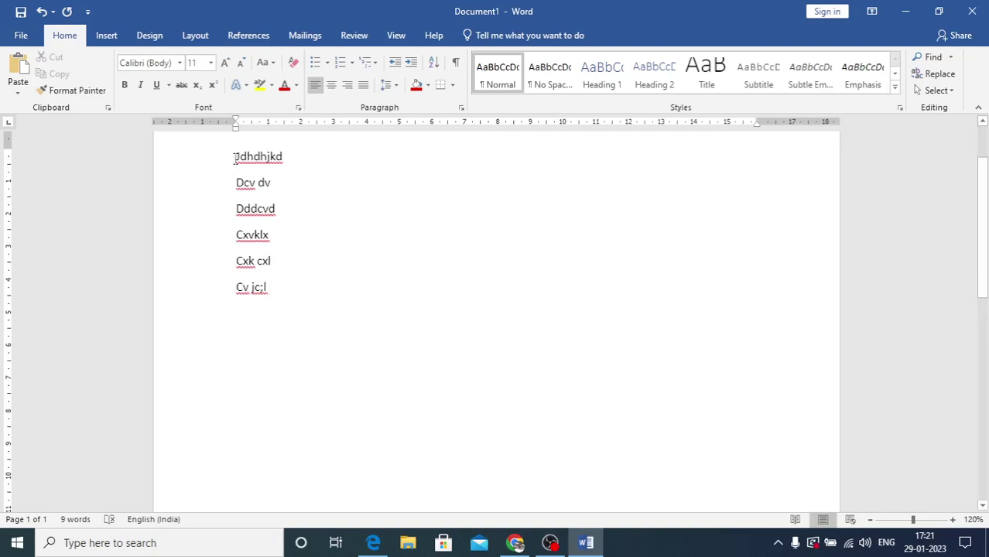
# Apply the bold black shadowed text effect to the first line "Jdhdhjkd" and give it a dark red outline
pyautogui.moveTo(236, 157); pyautogui.dragTo(298, 159)
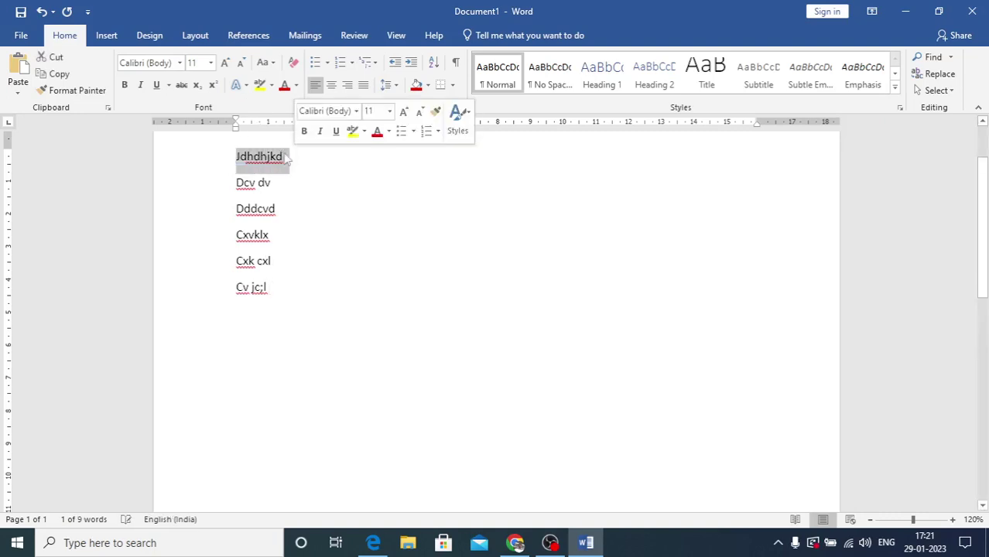
pyautogui.click(237, 85)
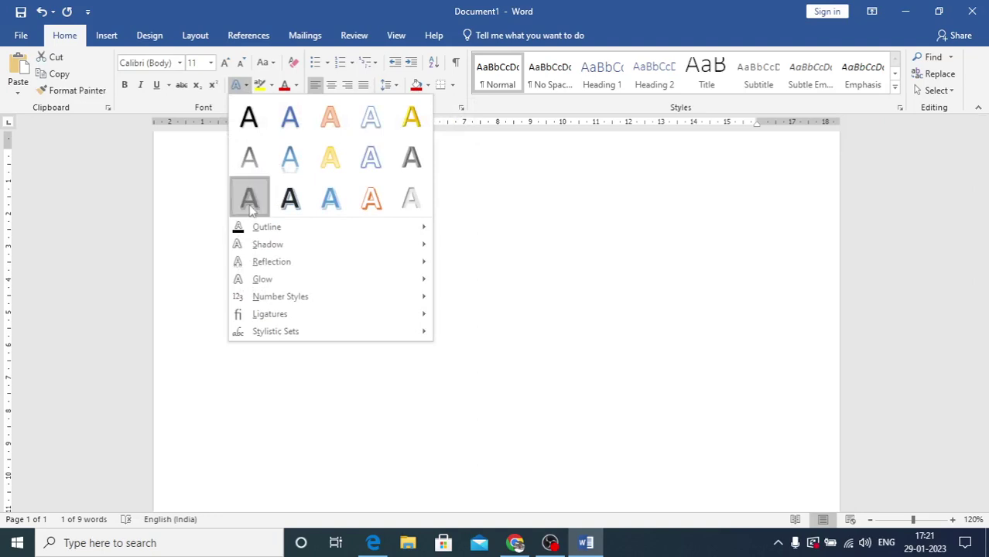
pyautogui.click(249, 206)
pyautogui.click(236, 85)
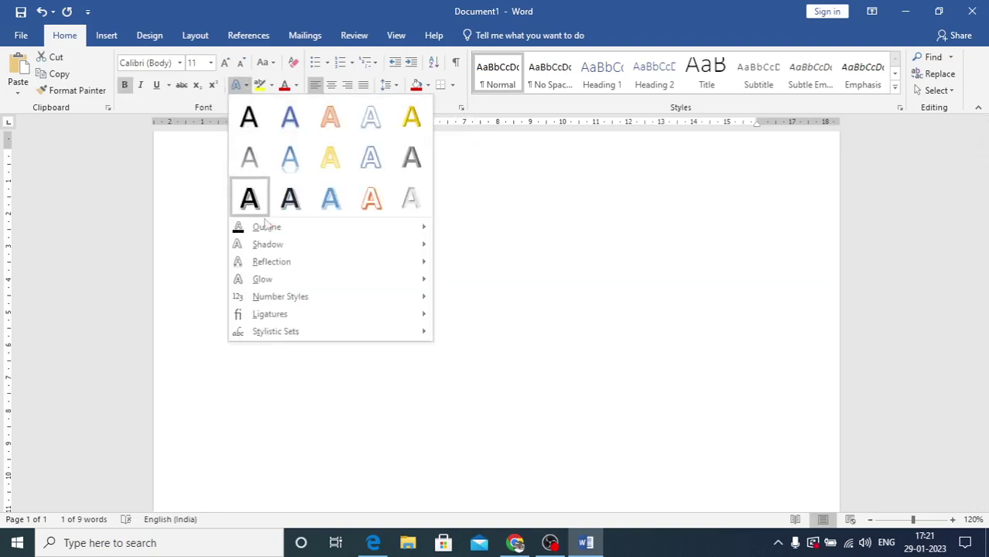
pyautogui.moveTo(347, 234)
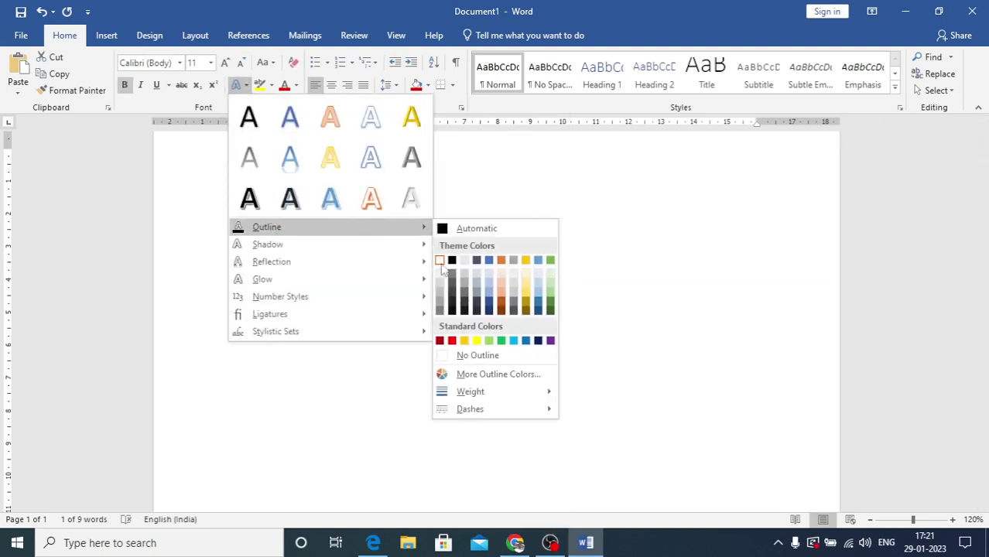
pyautogui.click(457, 355)
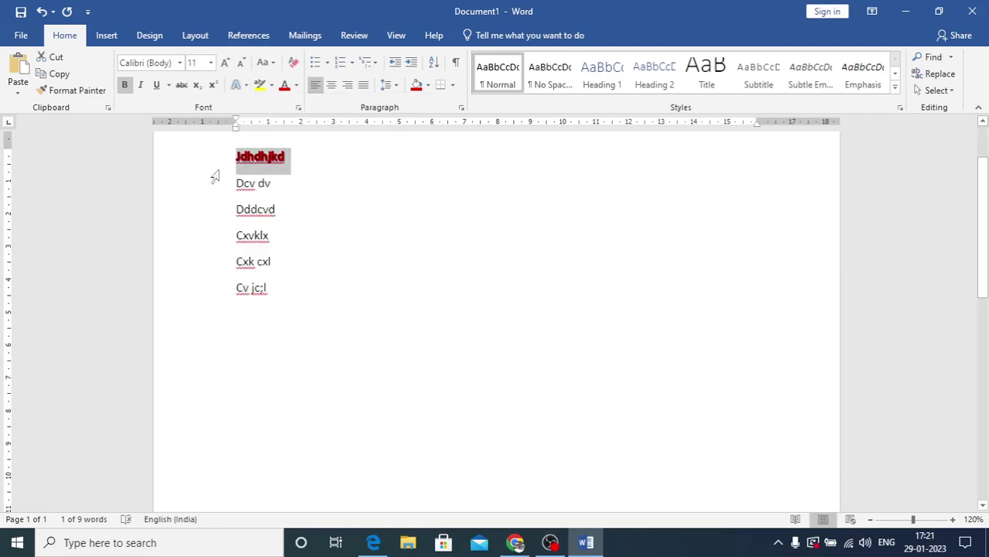
# Copy the first line's formatting onto the "Dddcvd" and "Cv jc;l" lines with Format Painter
pyautogui.click(76, 90)
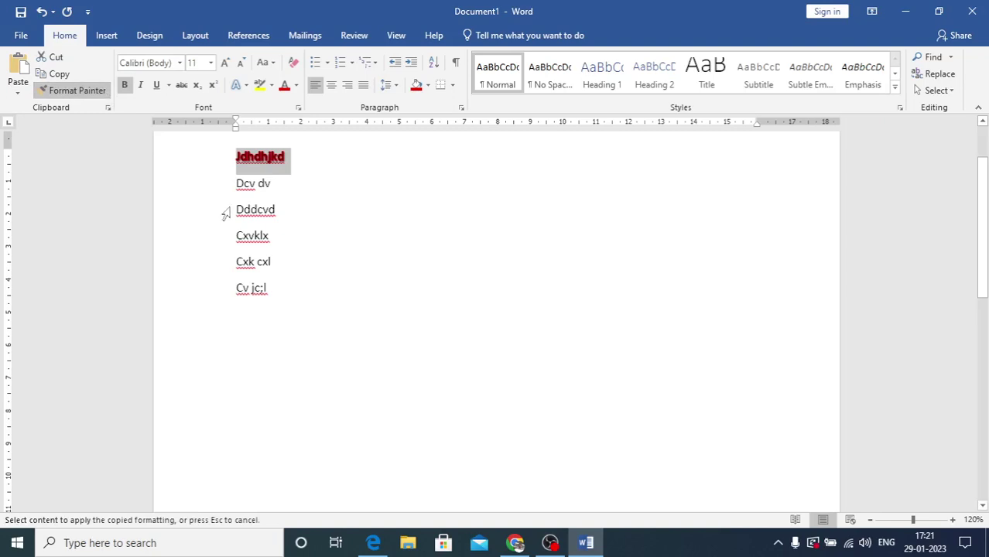
pyautogui.moveTo(227, 209); pyautogui.dragTo(293, 214)
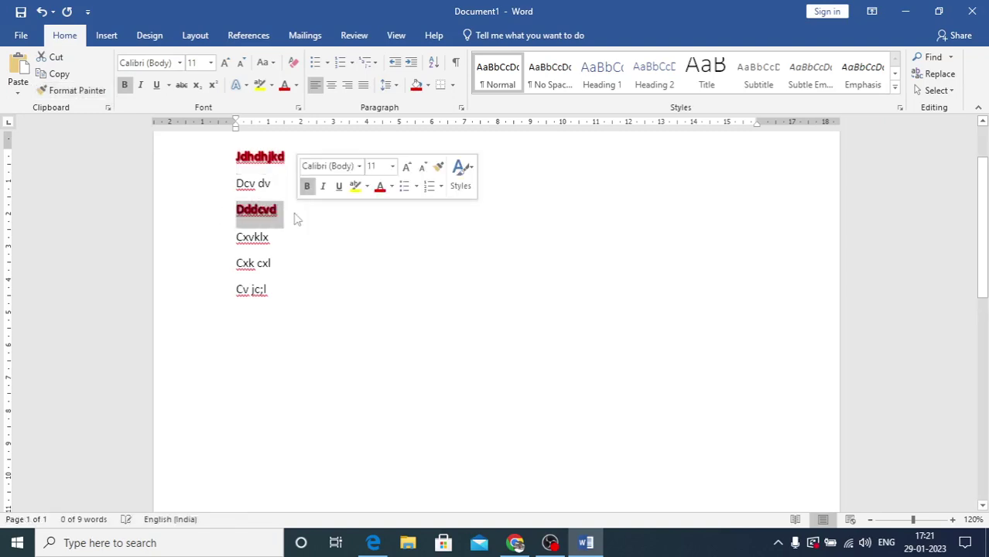
pyautogui.click(76, 90)
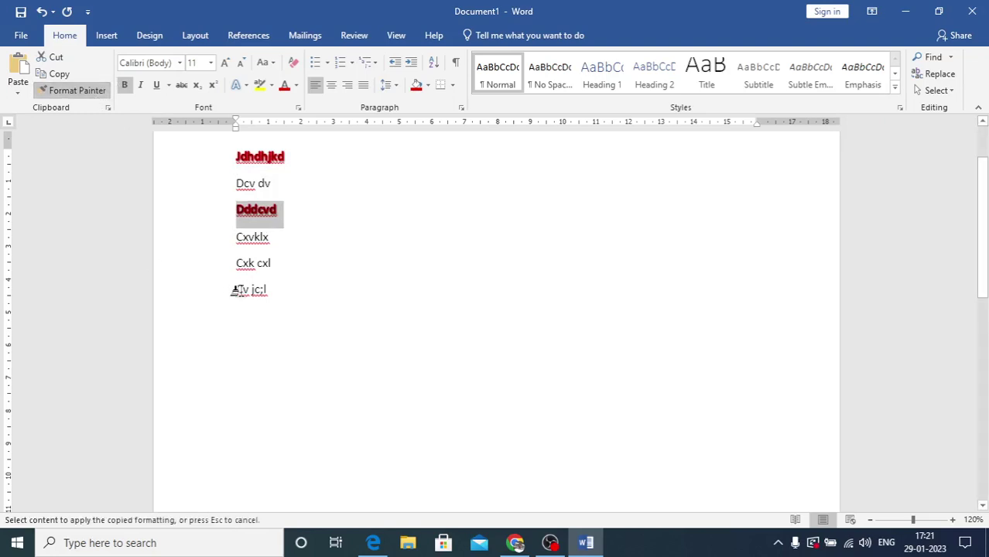
pyautogui.moveTo(232, 289); pyautogui.dragTo(286, 300)
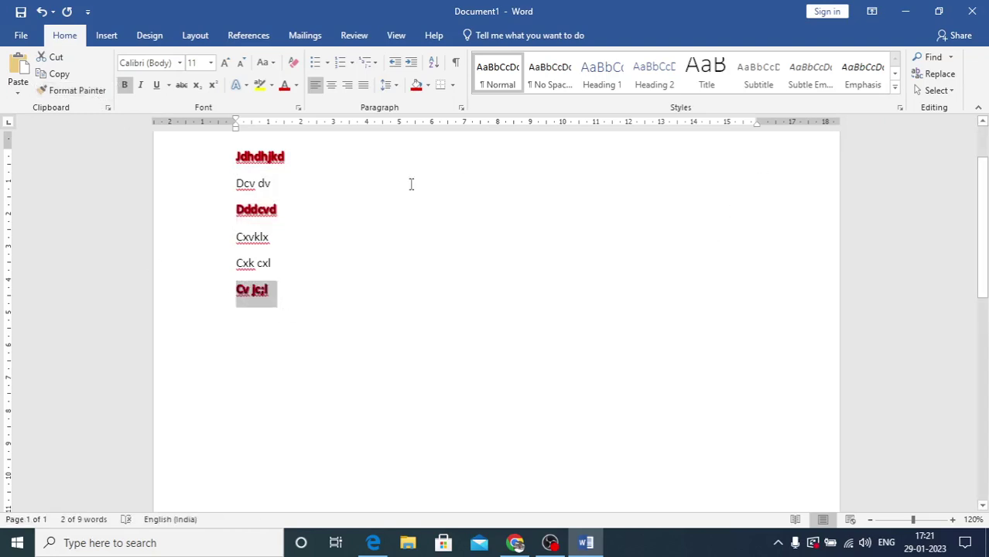
# Clear the current selection and select all text with formatting similar to the red "Cv jc;l" line
pyautogui.click(947, 92)
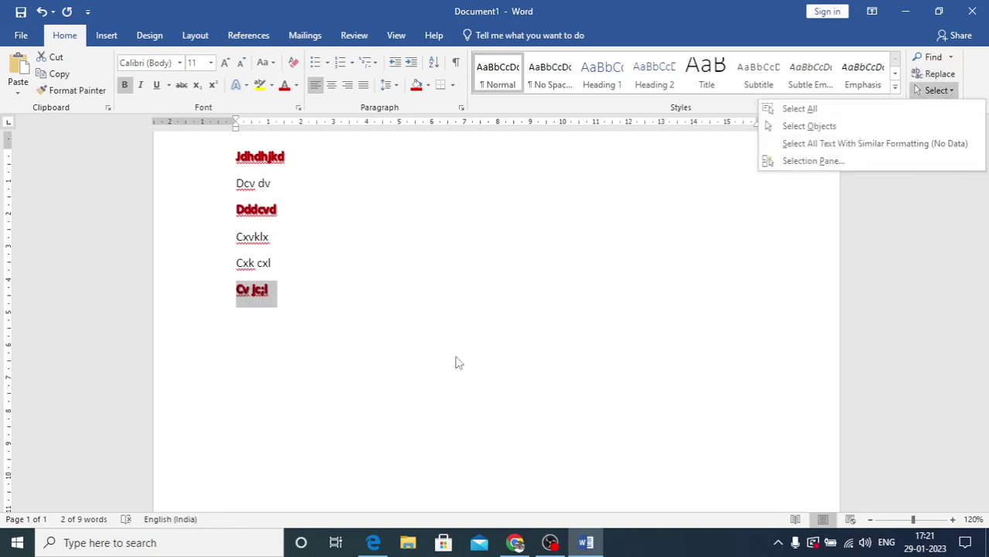
pyautogui.click(426, 335)
pyautogui.click(428, 302)
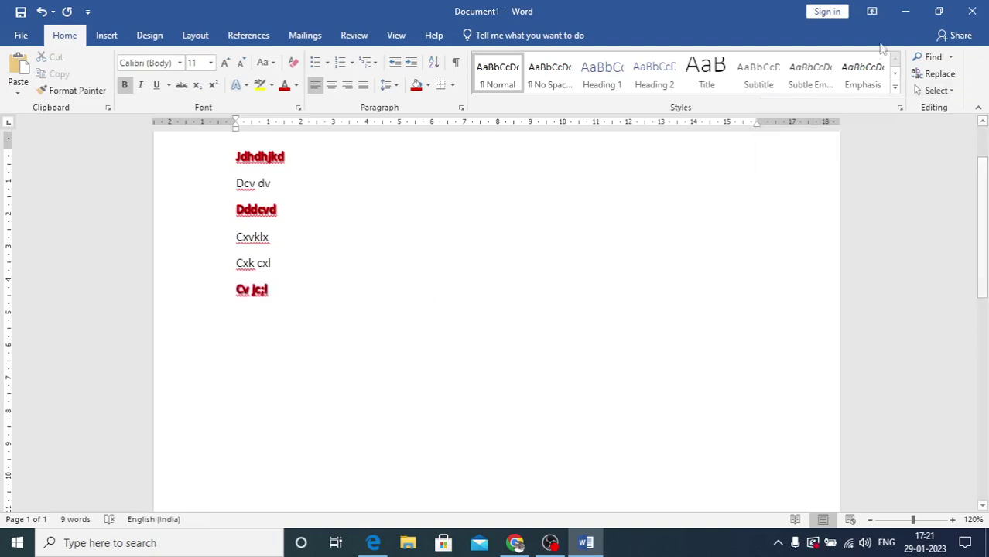
pyautogui.click(942, 96)
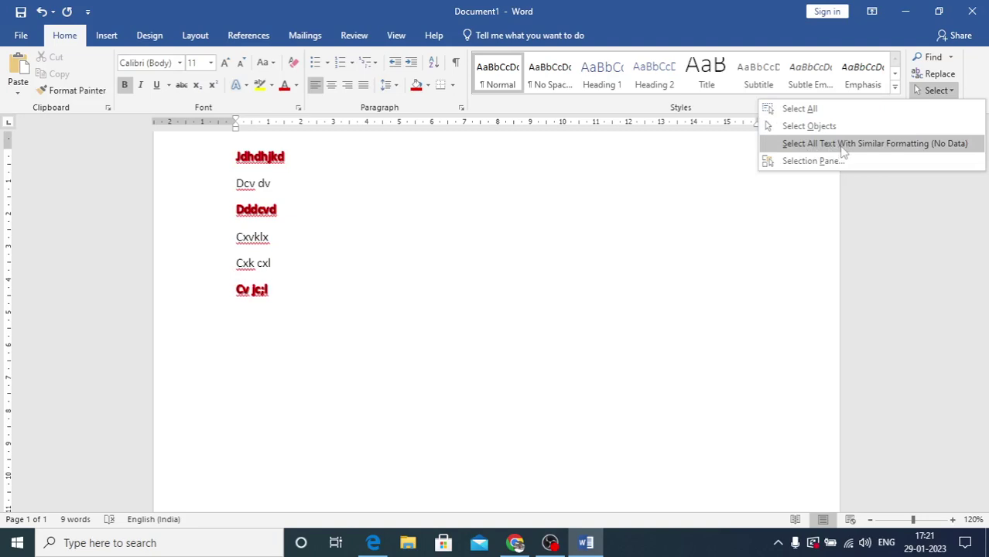
pyautogui.click(879, 144)
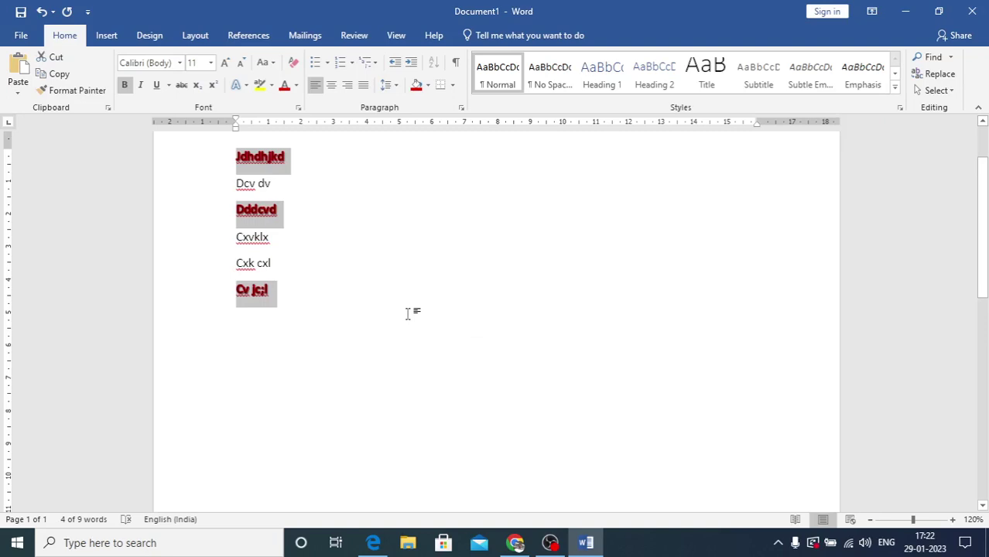
# Delete all the text in the document and insert the built-in Facet cover page
pyautogui.hotkey('ctrl', 'a')
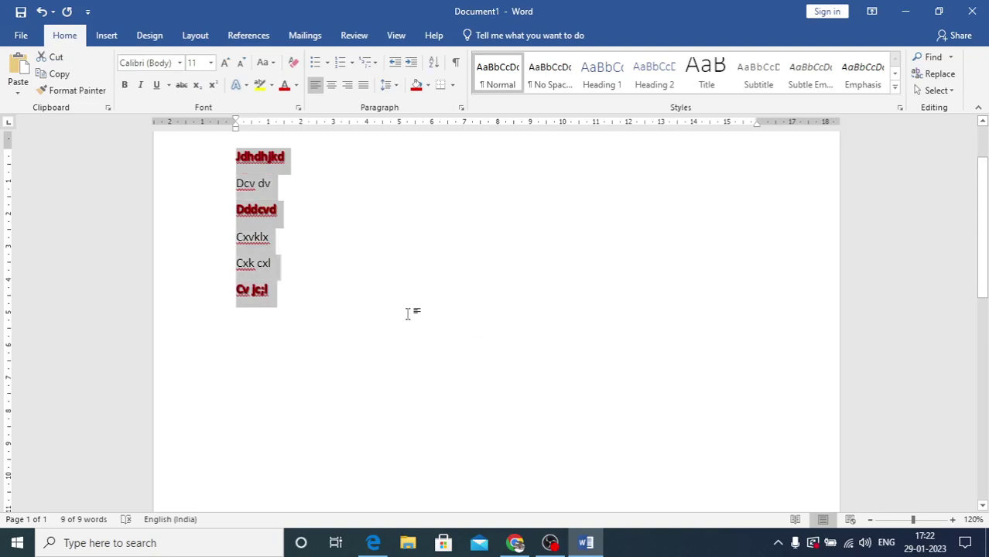
pyautogui.press('Delete')
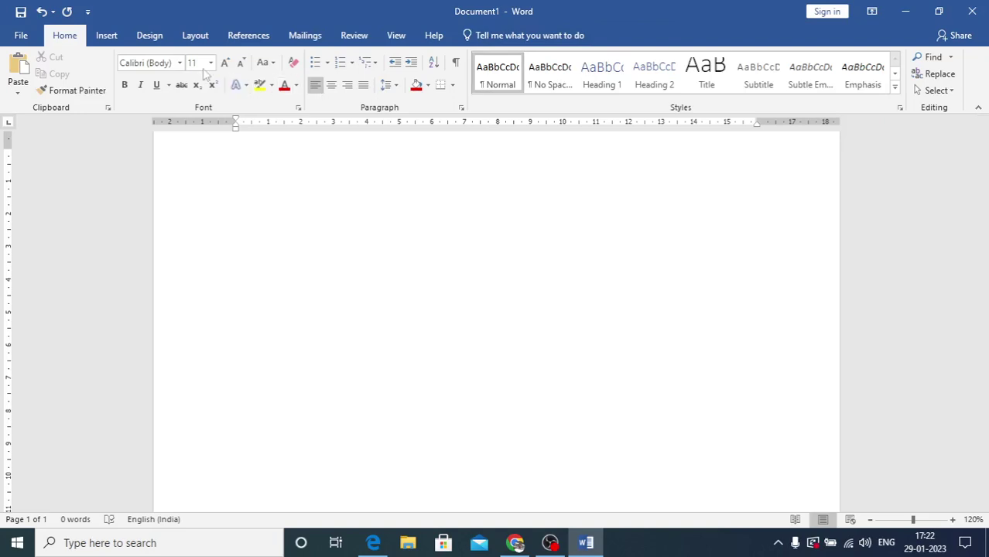
pyautogui.click(114, 37)
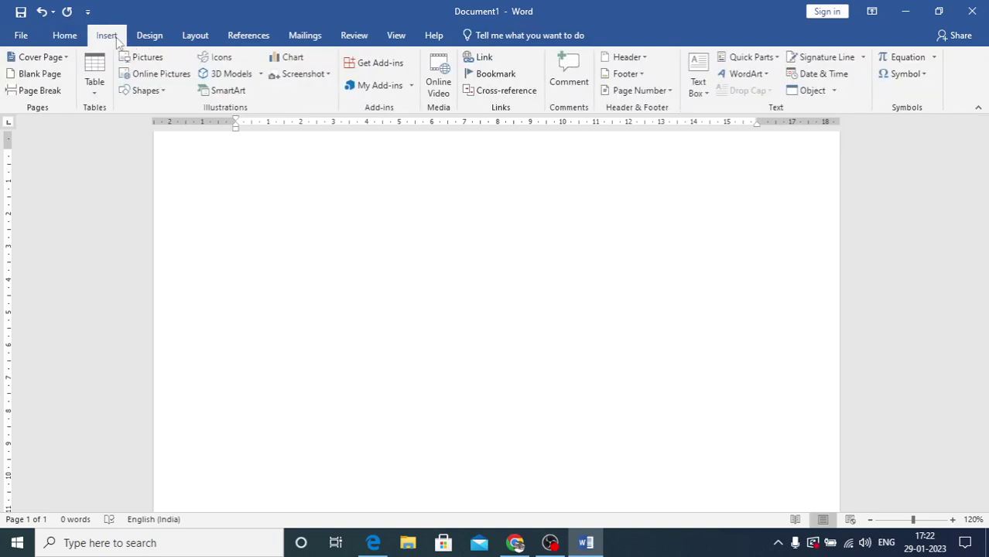
pyautogui.click(60, 57)
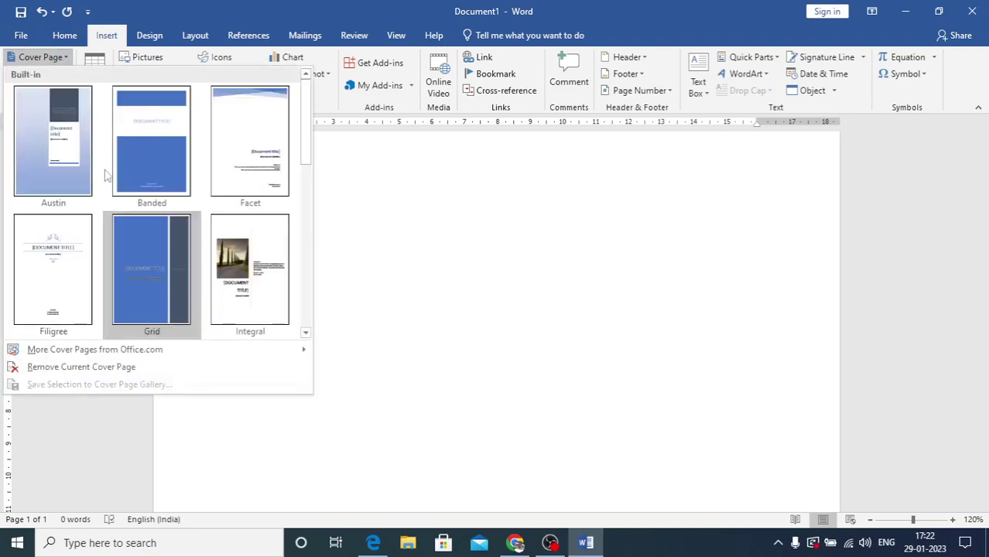
pyautogui.click(246, 159)
pyautogui.scroll(2, 352, 325)
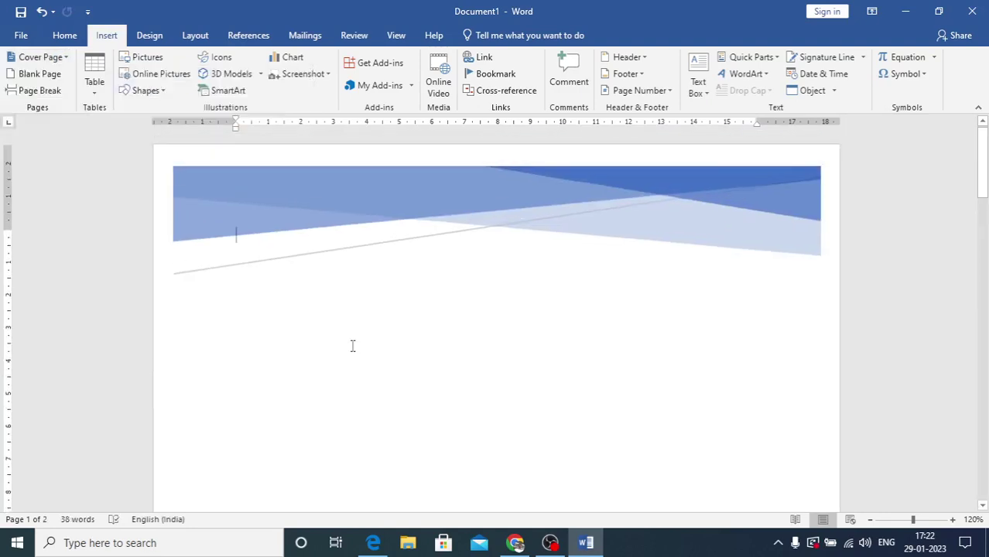
pyautogui.scroll(-10, 355, 333)
pyautogui.scroll(-2, 349, 325)
pyautogui.scroll(4, 372, 309)
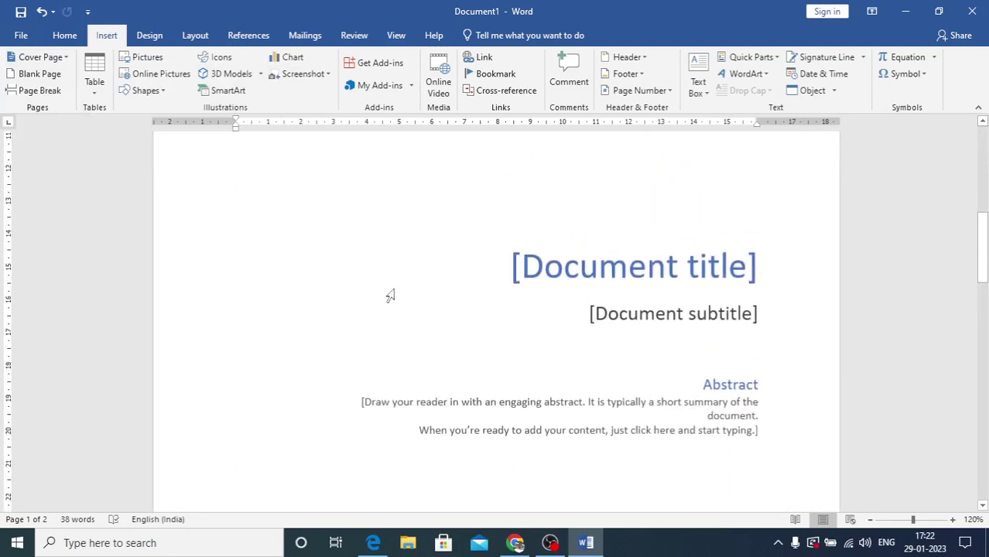
# Replace the cover page's document title placeholder with "COMPUTER"
pyautogui.click(590, 269)
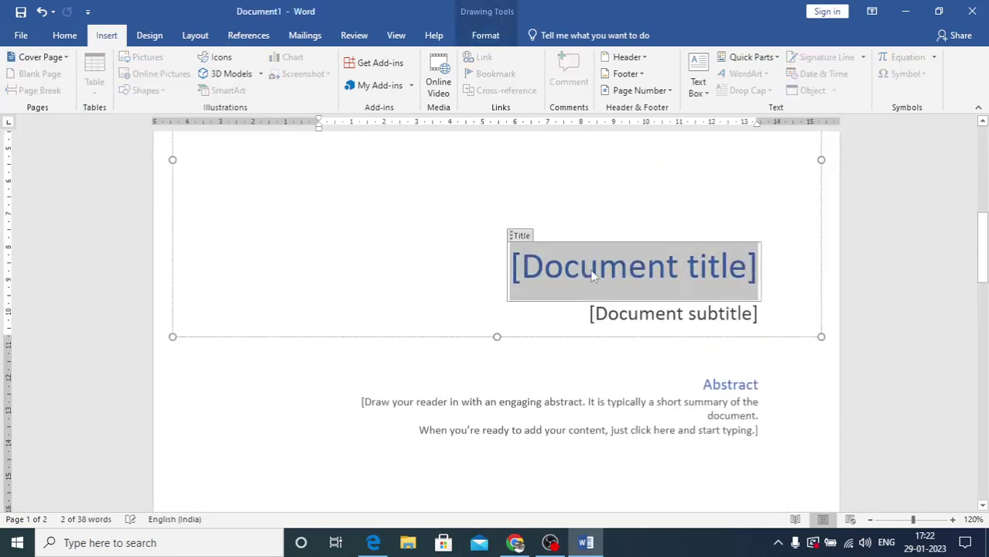
pyautogui.press('Delete')
pyautogui.write('CO')
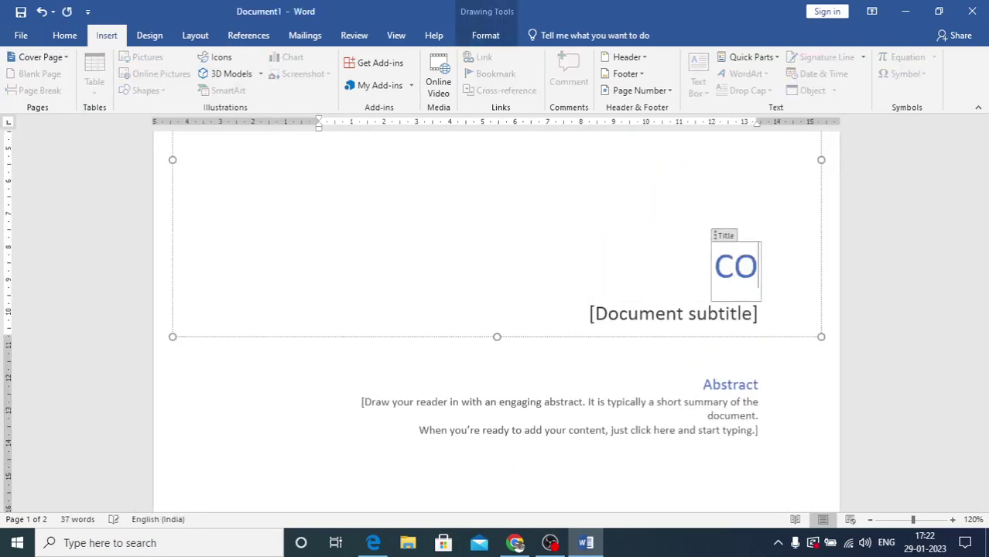
pyautogui.write('MPUTER')
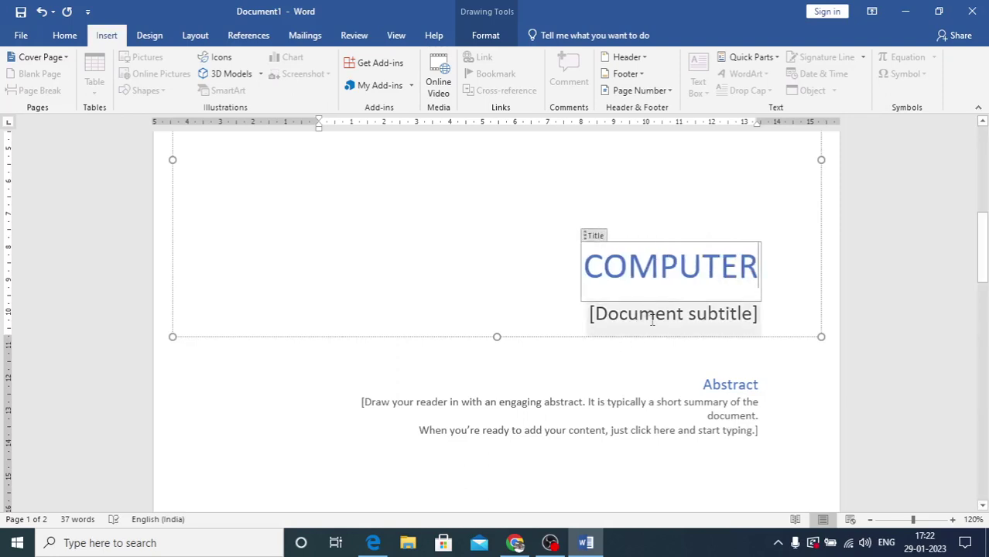
# Fill the cover page's abstract with "Fytyu yugtyut yutyut yutu uiytui" and "h iu ui i" on a second line
pyautogui.click(519, 408)
pyautogui.write('Fytyu yugtyut yut')
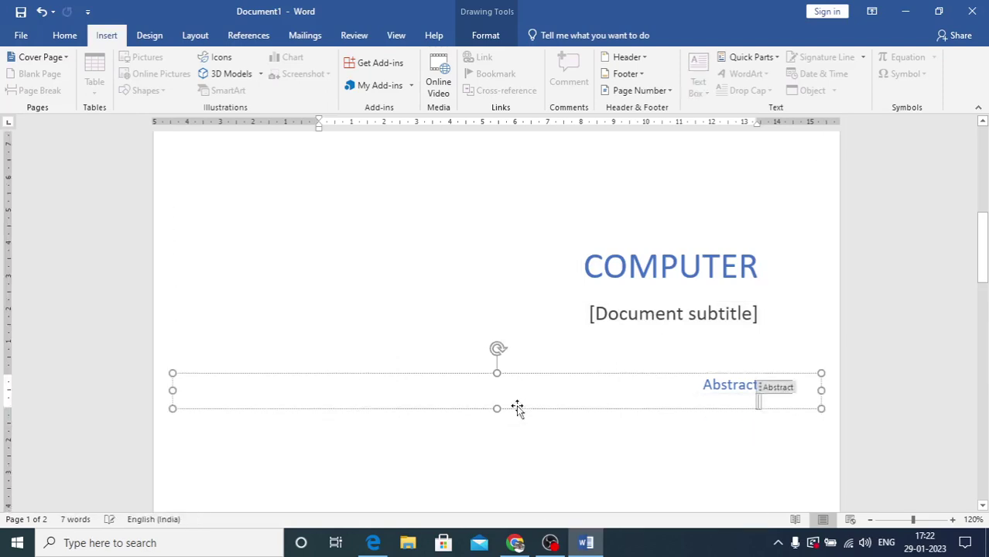
pyautogui.write('yut yutu uiytui')
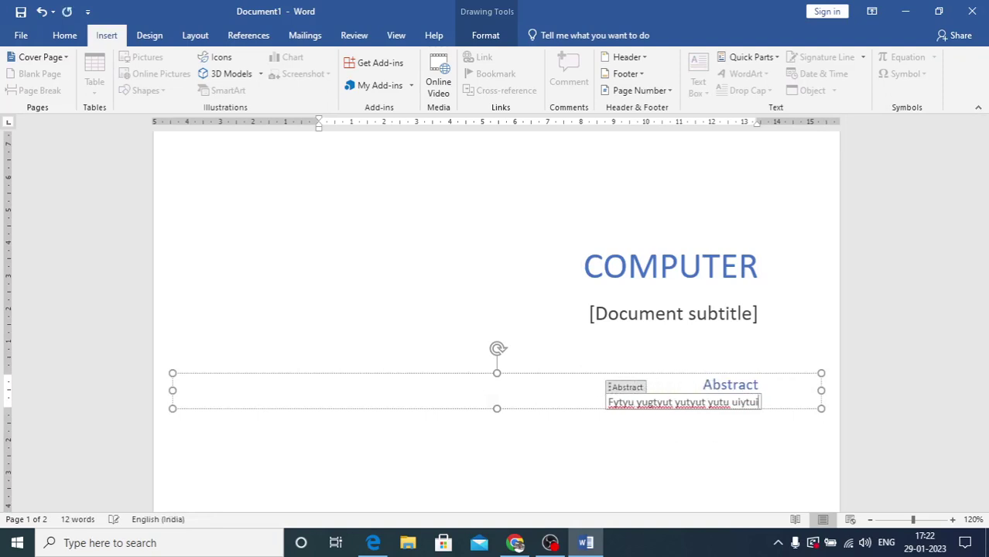
pyautogui.press('Return')
pyautogui.write('h iu ui i')
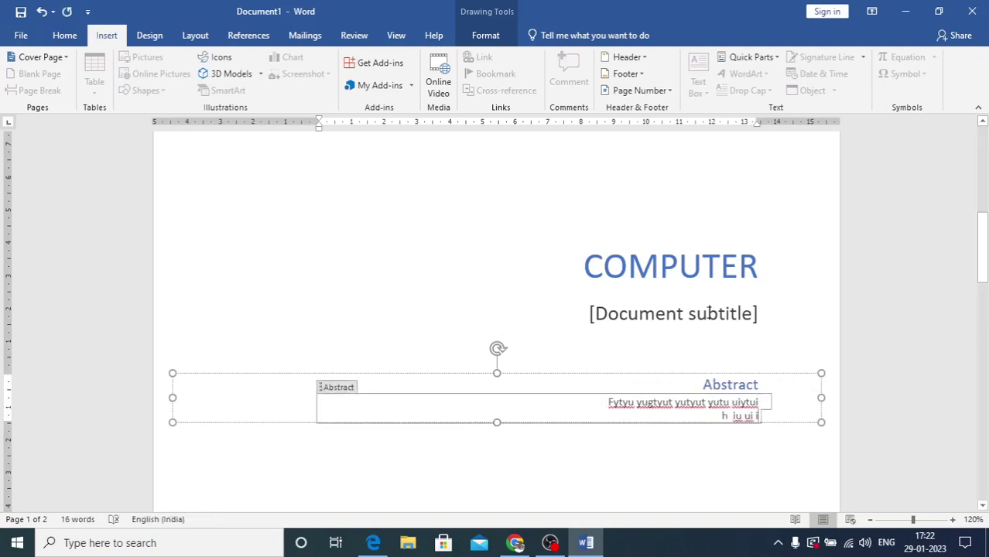
# Format the "COMPUTER" title with dark blue font colour, bold, italic, underline and yellow highlighting
pyautogui.click(768, 313)
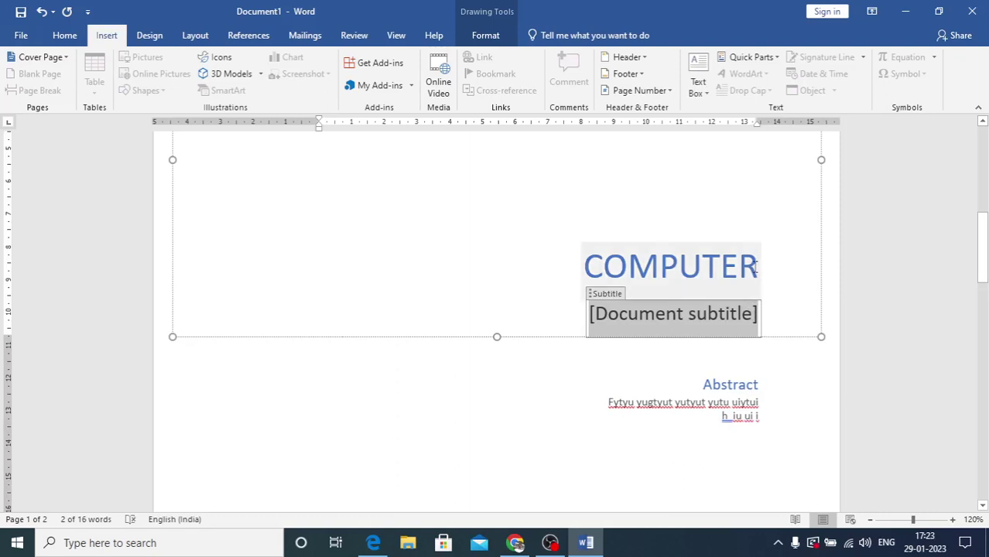
pyautogui.moveTo(755, 267); pyautogui.dragTo(572, 291)
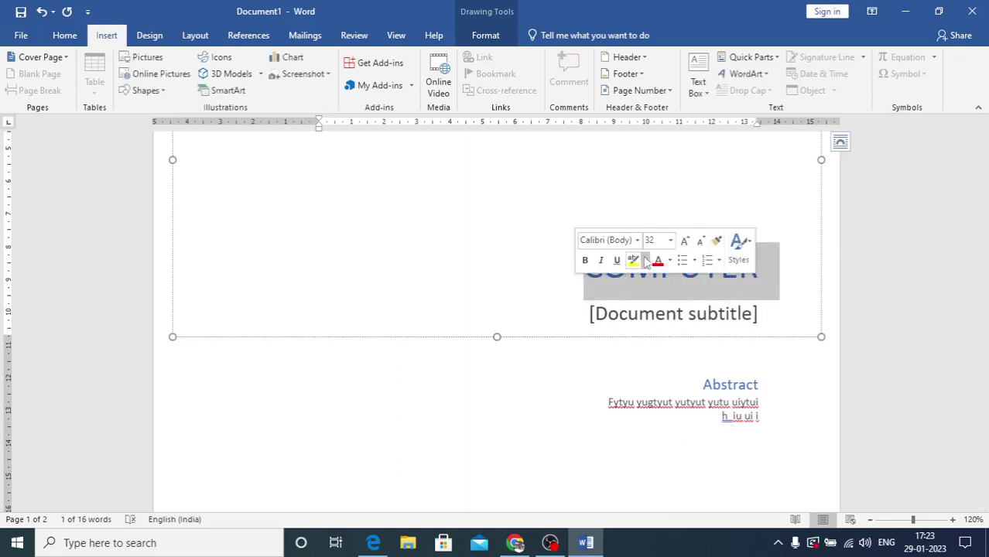
pyautogui.click(670, 260)
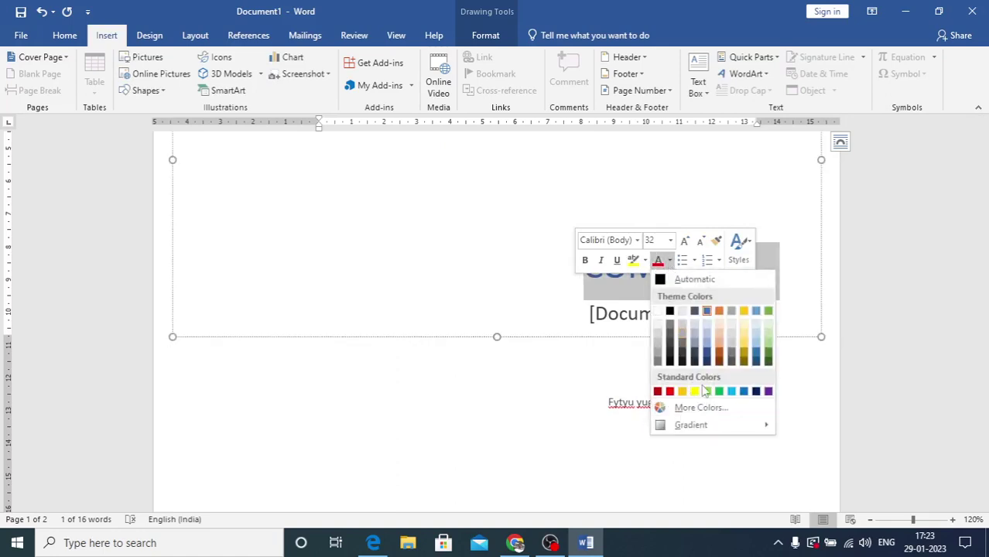
pyautogui.click(755, 391)
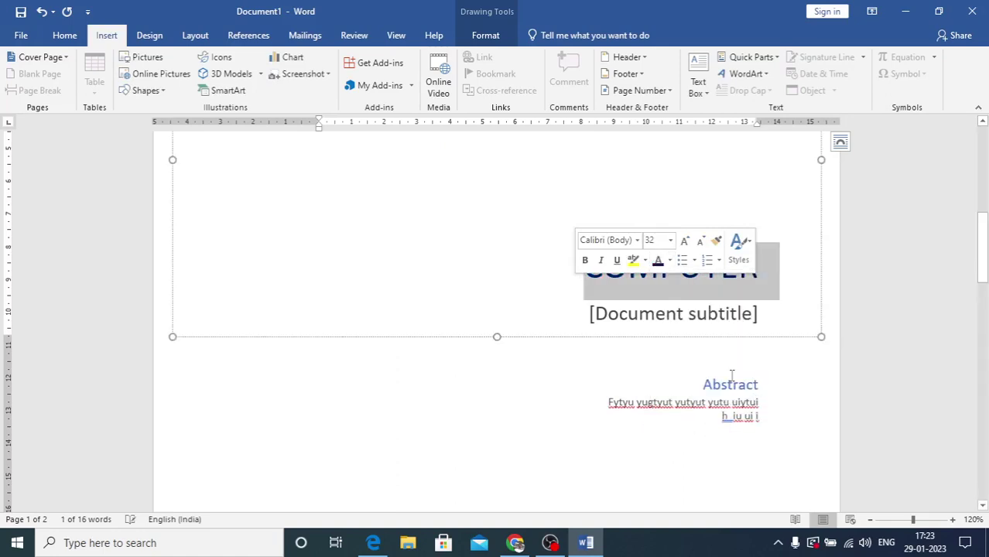
pyautogui.click(586, 261)
pyautogui.click(601, 261)
pyautogui.click(616, 261)
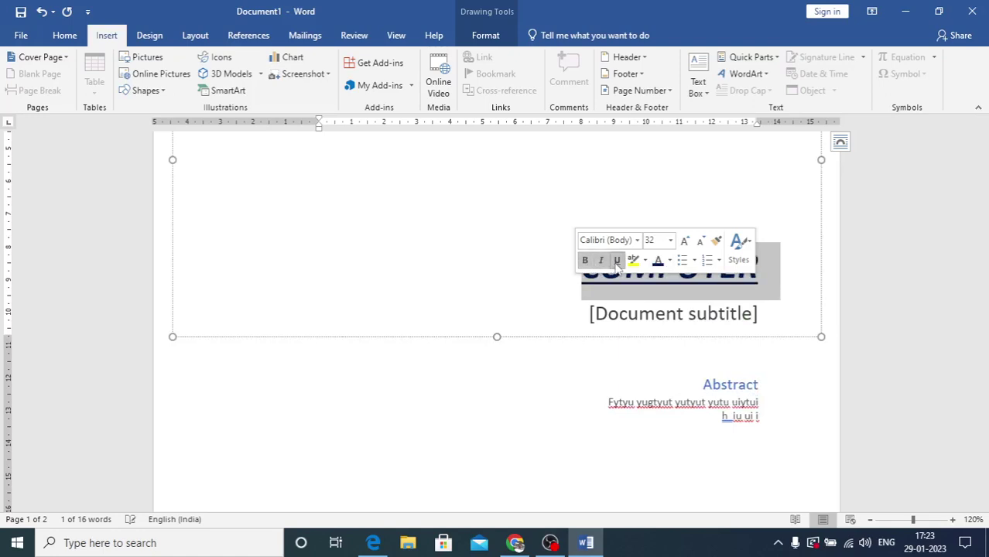
pyautogui.click(644, 261)
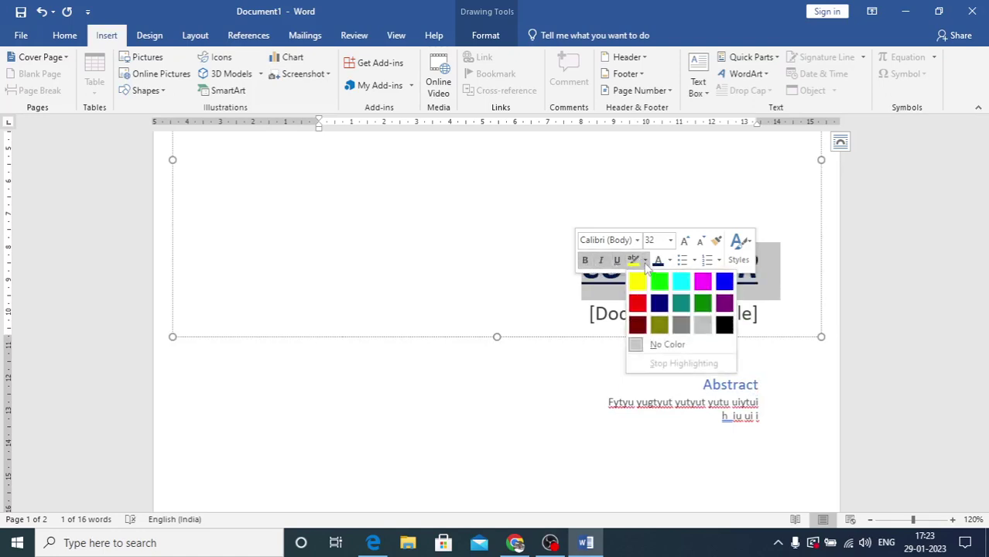
pyautogui.click(637, 281)
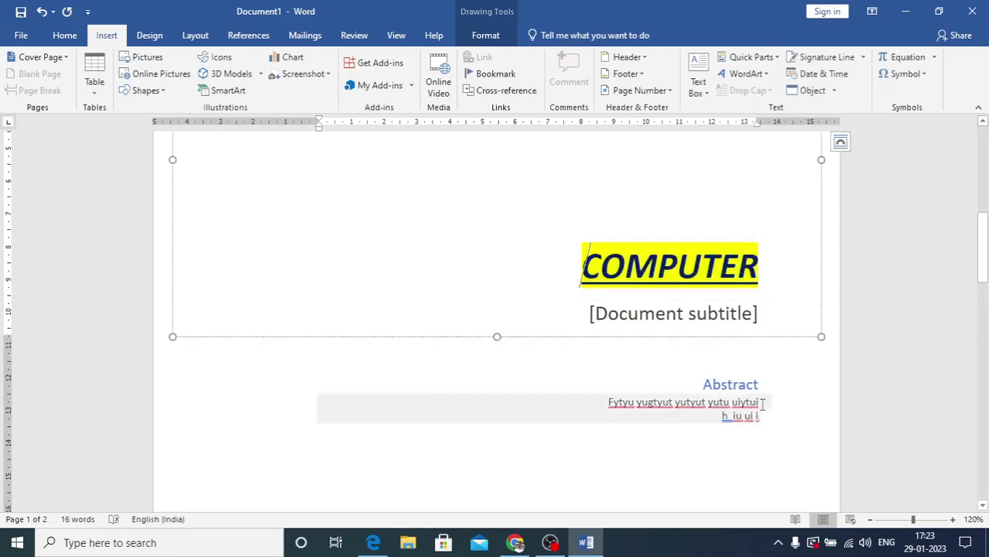
# Select text in the cover page's abstract for formatting
pyautogui.moveTo(762, 404); pyautogui.dragTo(678, 420)
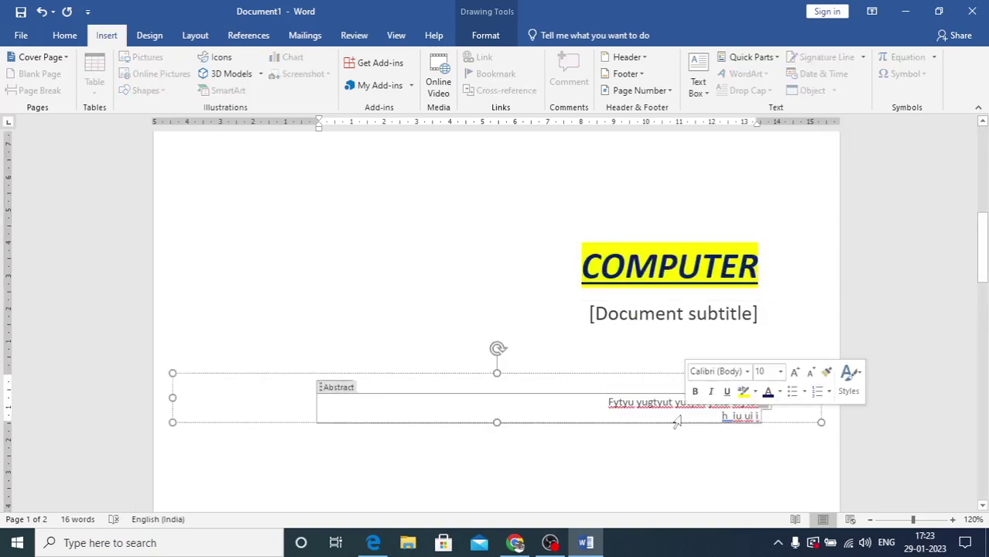
# Highlight the abstract text in yellow and choose the standard light blue as its font colour
pyautogui.moveTo(611, 404); pyautogui.dragTo(755, 429)
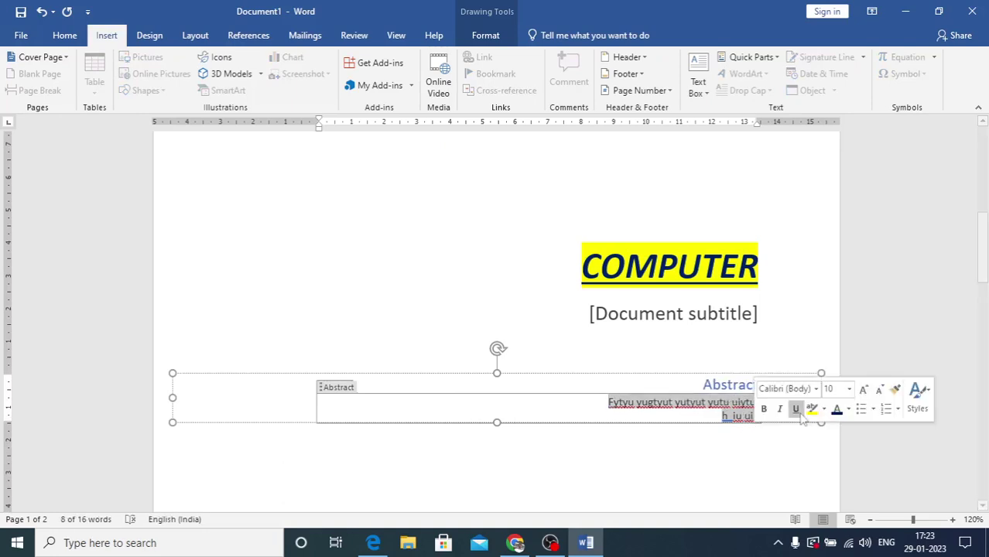
pyautogui.click(811, 410)
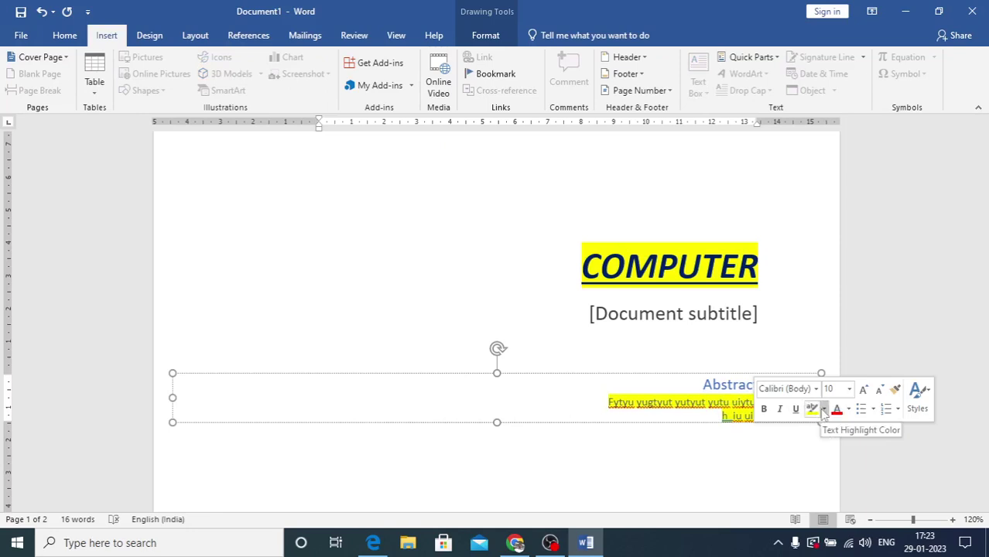
pyautogui.click(848, 411)
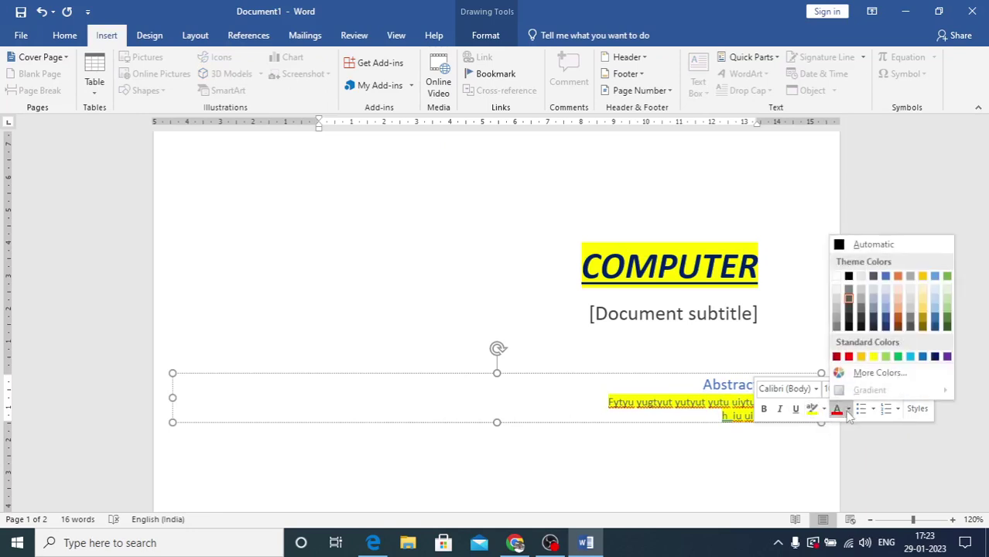
pyautogui.click(911, 356)
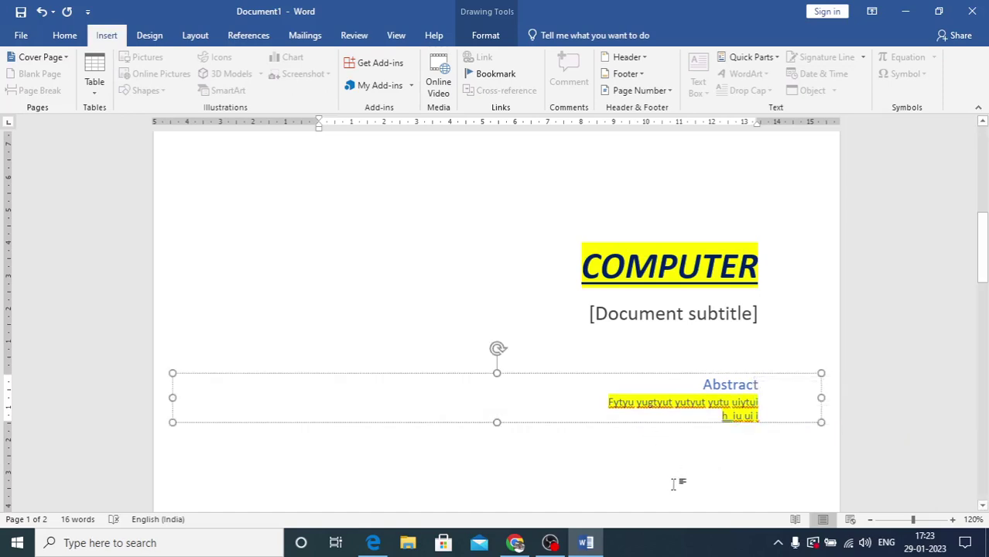
pyautogui.click(633, 410)
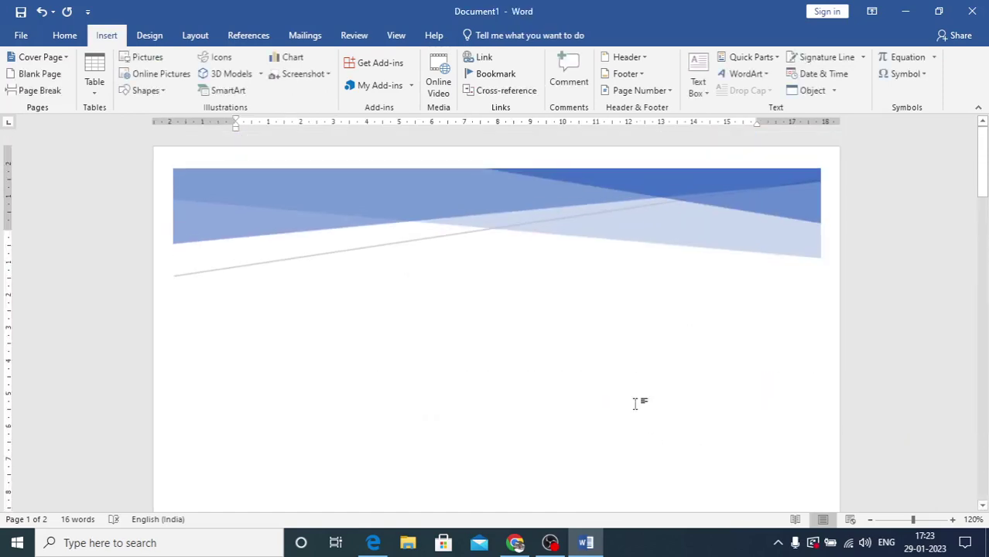
# Remove the yellow highlight from the abstract text on the cover page
pyautogui.scroll(-8, 635, 403)
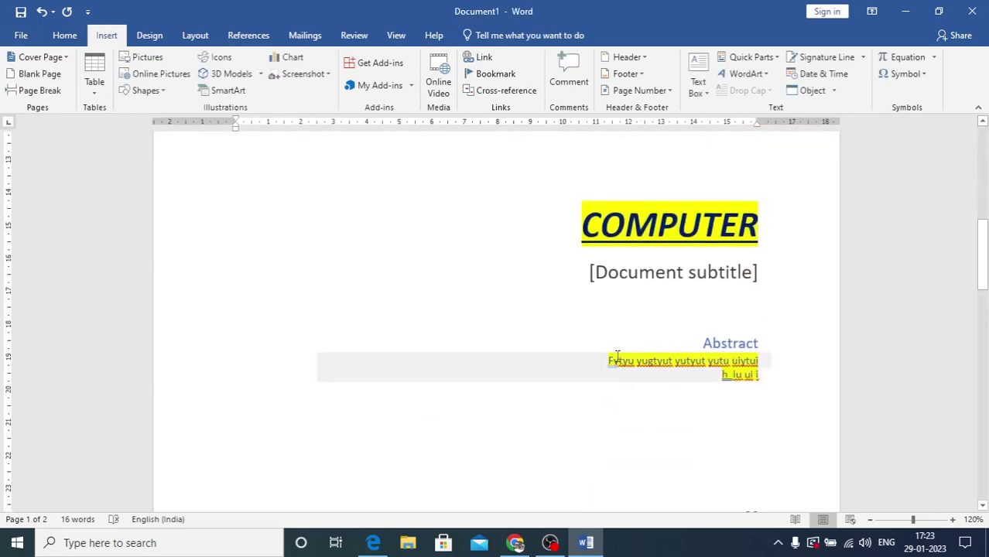
pyautogui.moveTo(608, 361)
pyautogui.mouseDown()
pyautogui.moveTo(732, 375)
pyautogui.moveTo(753, 388)
pyautogui.mouseUp()
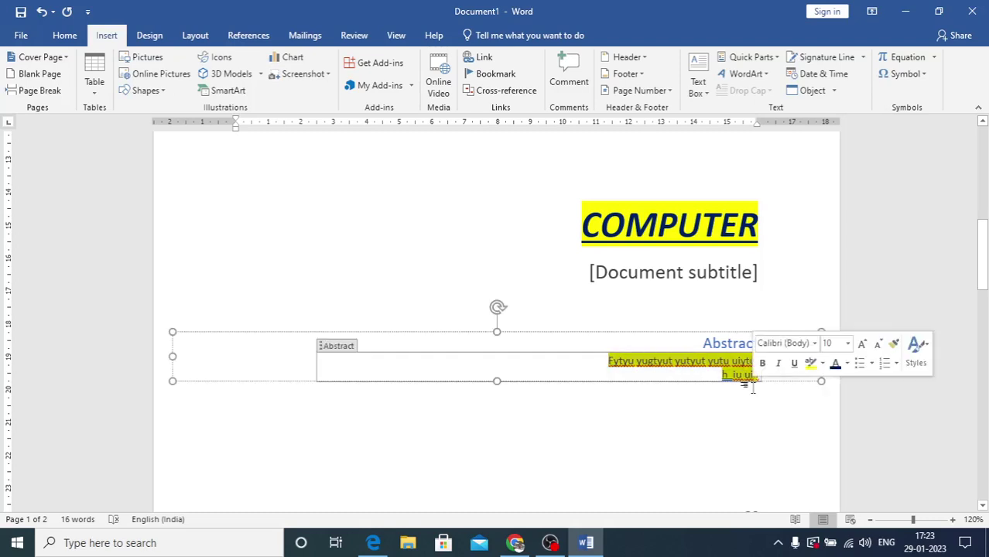
pyautogui.click(823, 363)
pyautogui.click(835, 448)
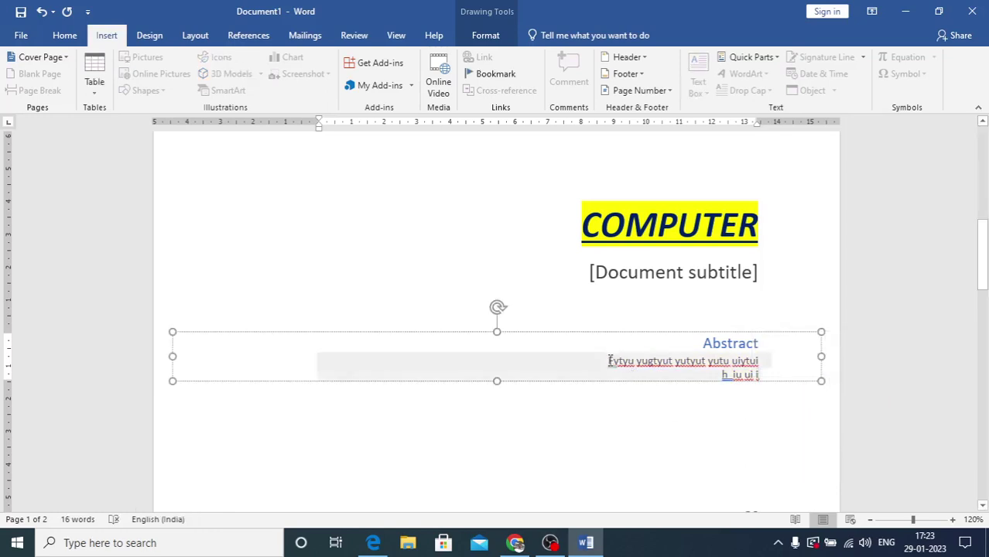
# Make the abstract text bold and italic and enlarge it to 14 pt
pyautogui.moveTo(609, 361); pyautogui.dragTo(767, 391)
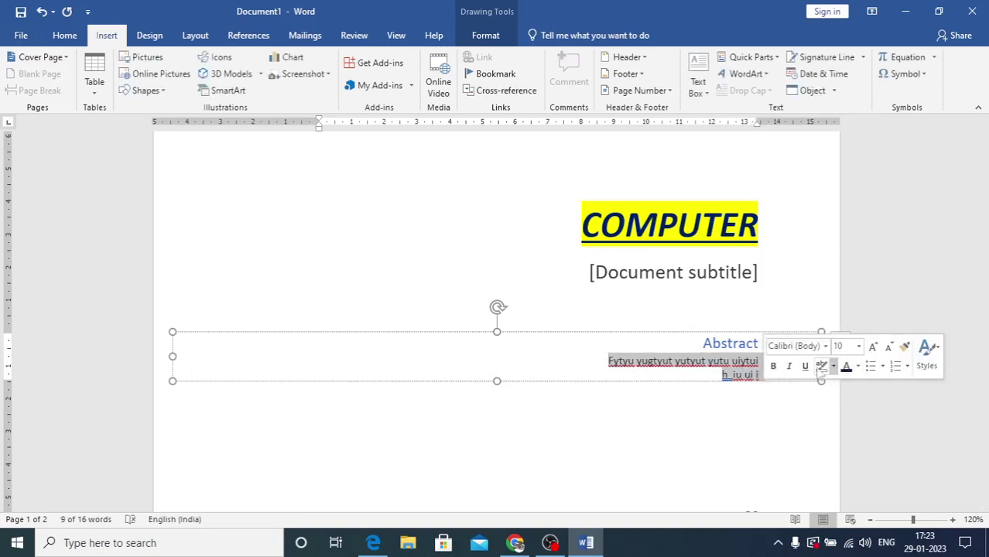
pyautogui.click(773, 366)
pyautogui.click(789, 367)
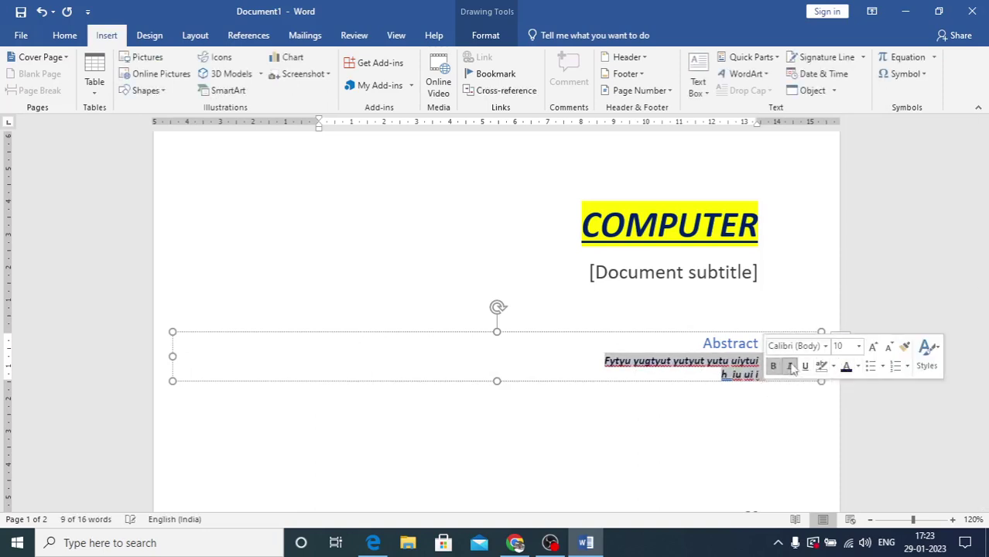
pyautogui.click(873, 347)
pyautogui.click(873, 347)
pyautogui.click(873, 347)
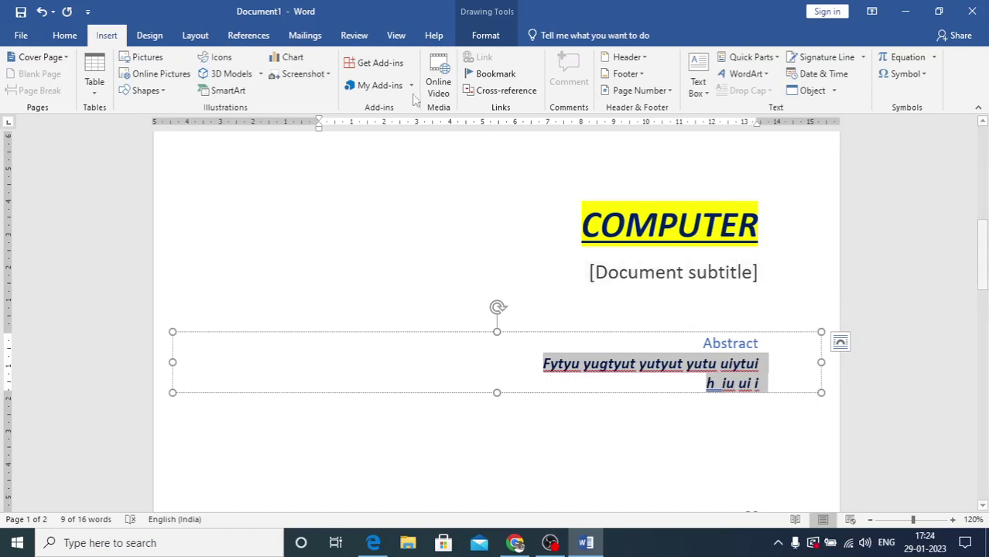
# Apply an art page border of dark green pine trees to the whole document
pyautogui.click(65, 37)
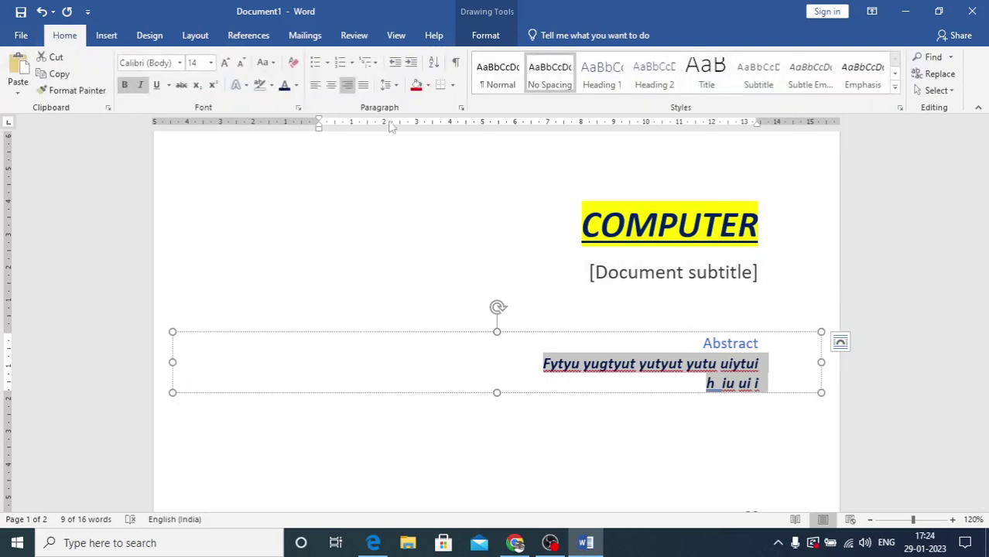
pyautogui.click(453, 86)
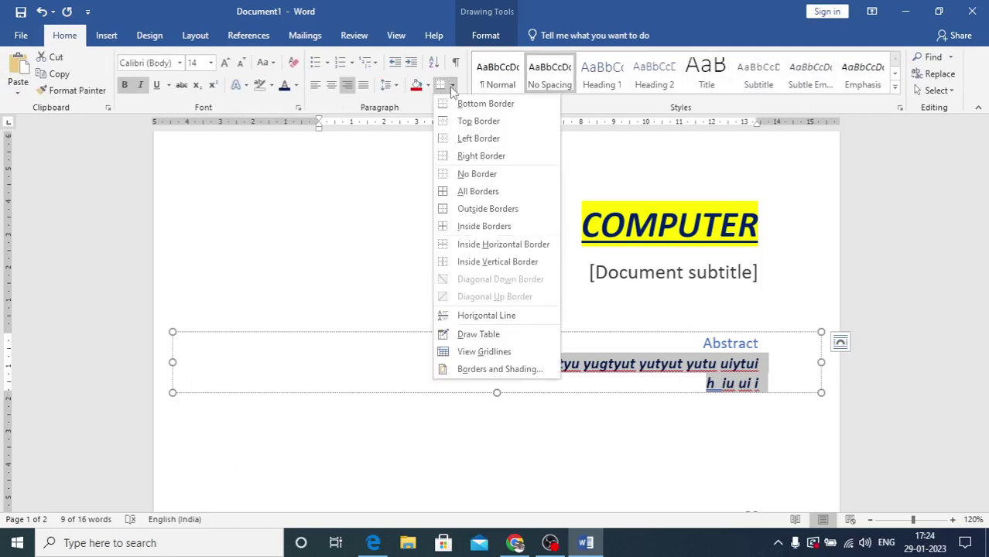
pyautogui.click(479, 361)
pyautogui.click(391, 139)
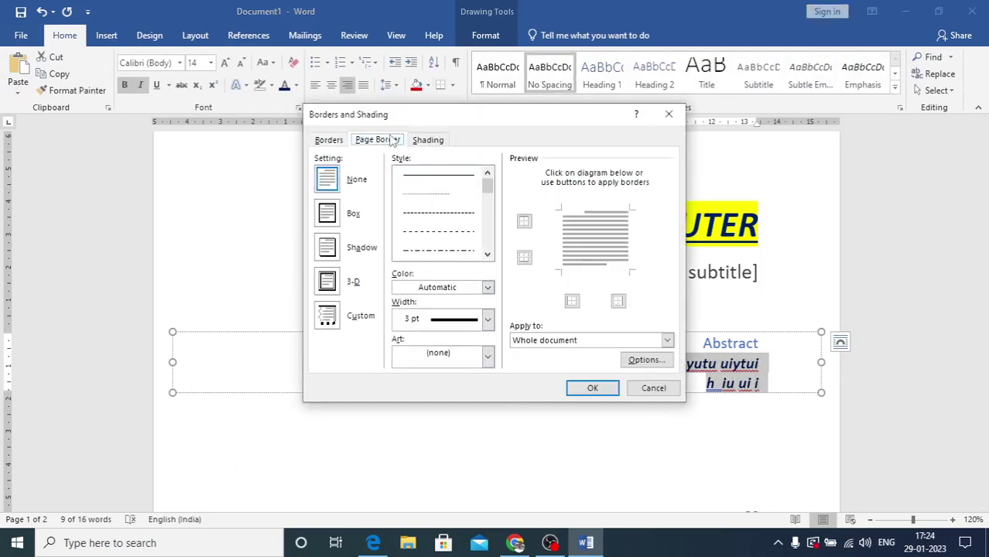
pyautogui.click(489, 360)
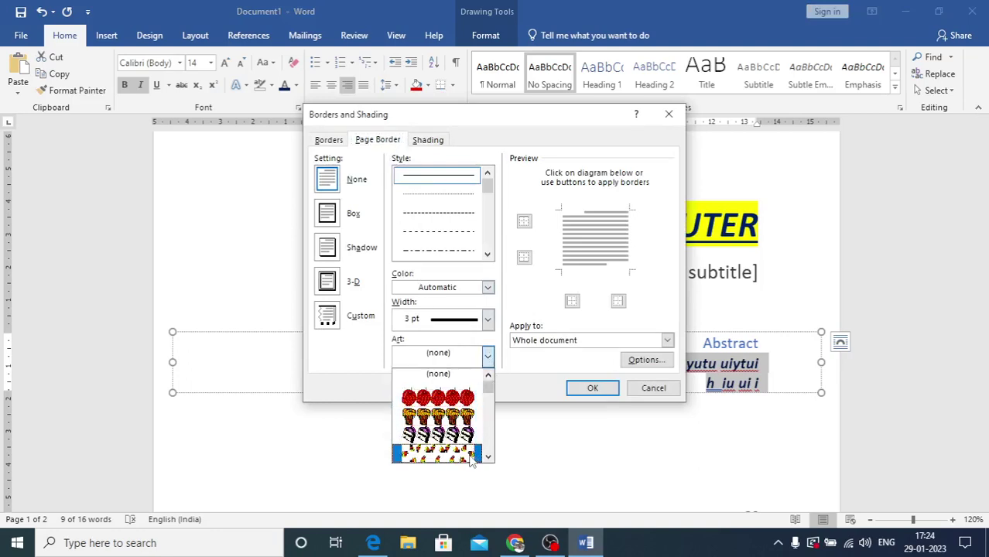
pyautogui.scroll(-5, 488, 458)
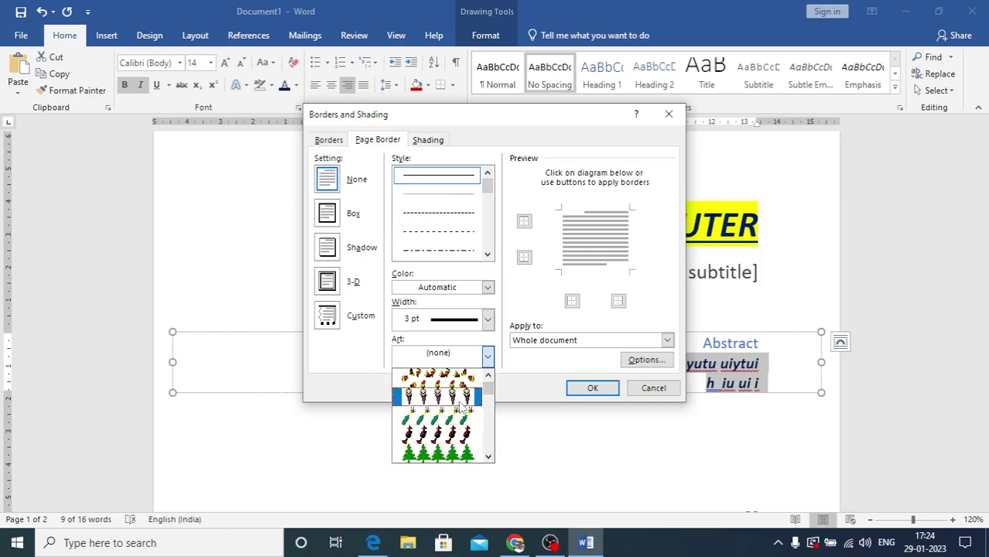
pyautogui.scroll(-2, 487, 456)
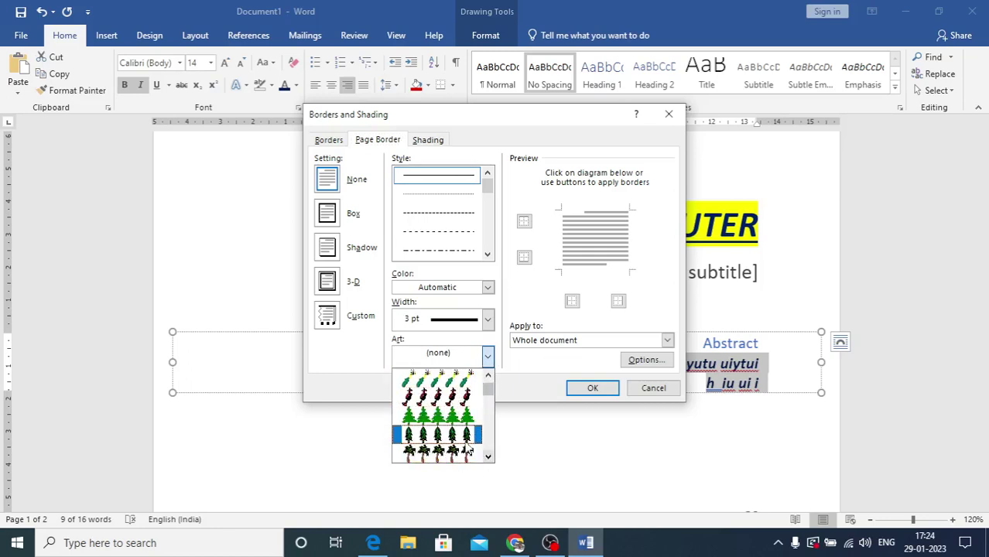
pyautogui.click(466, 445)
pyautogui.click(605, 389)
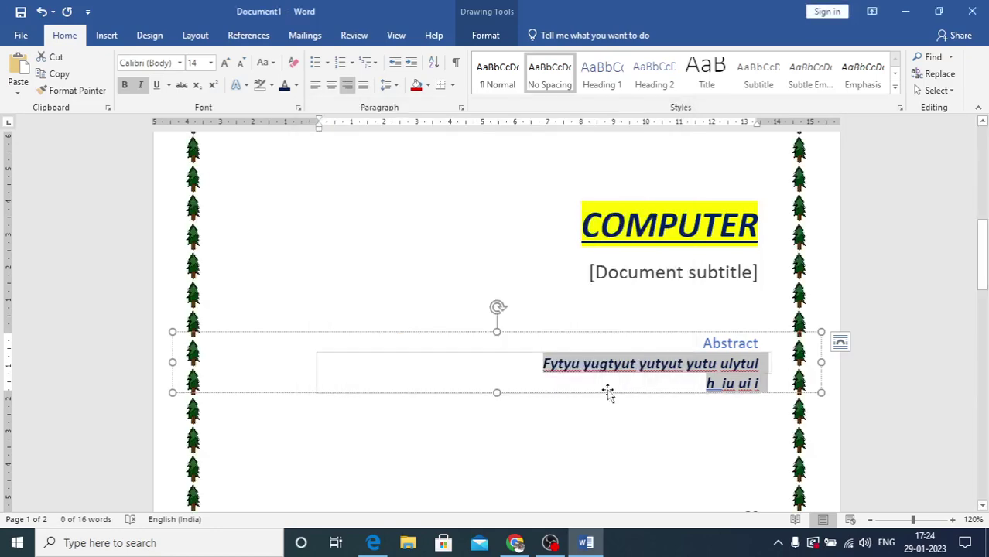
# Check the tree border in the print preview and on the cover page itself
pyautogui.scroll(6, 608, 390)
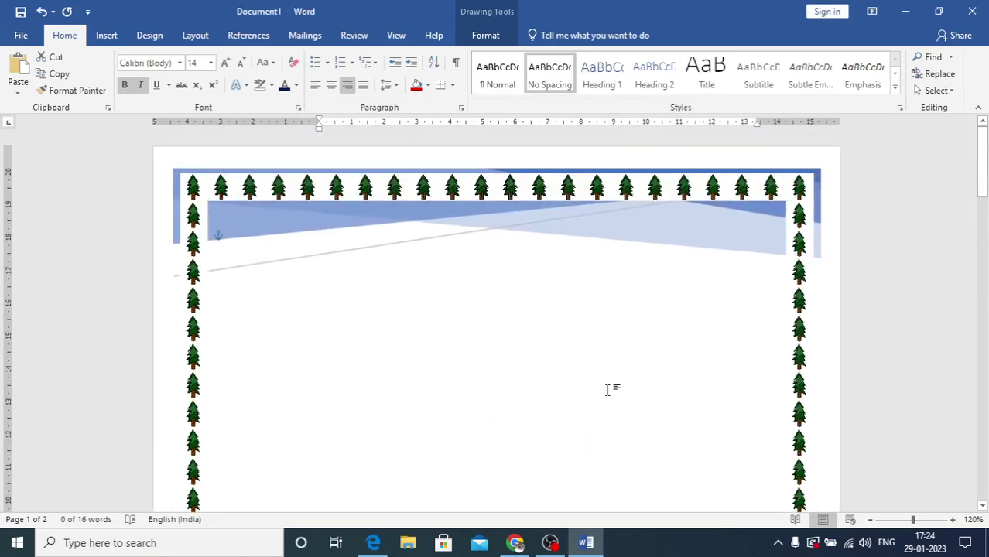
pyautogui.hotkey('ctrl', 'p')
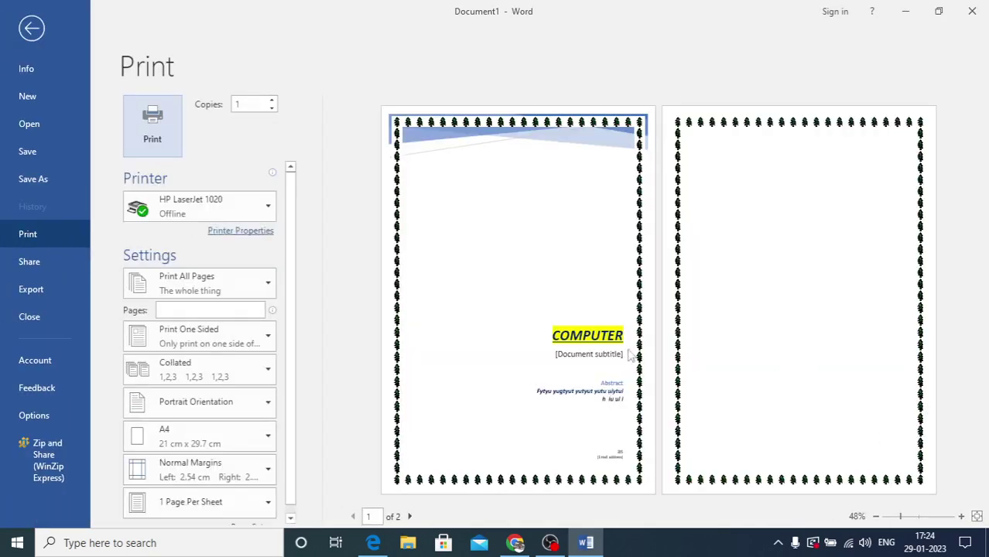
pyautogui.press('Escape')
pyautogui.scroll(-10, 475, 173)
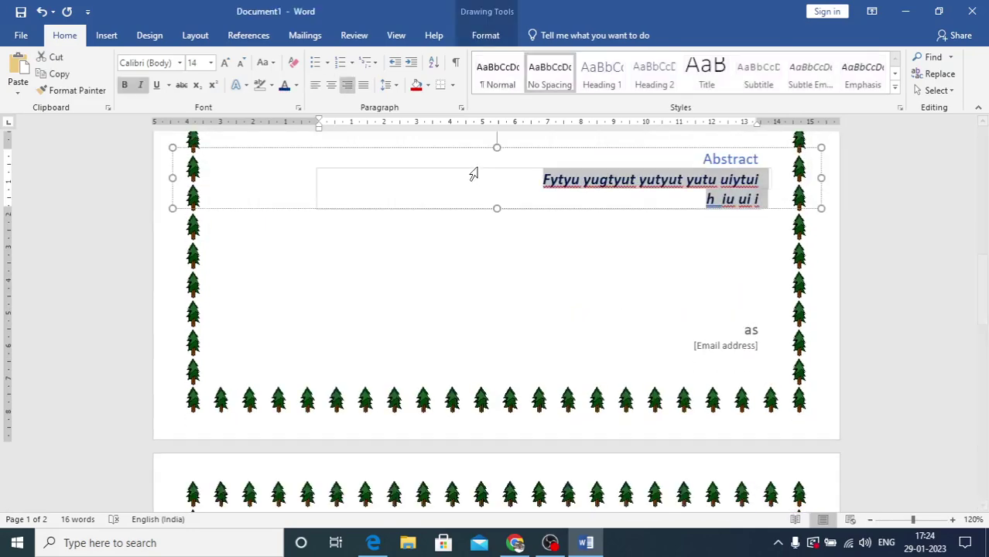
pyautogui.scroll(8, 455, 291)
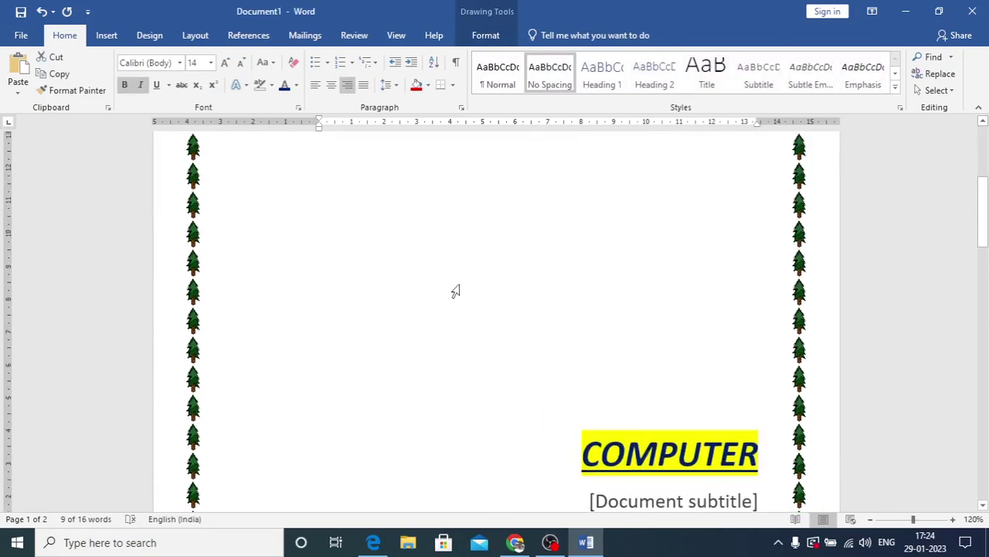
# Delete the whole contents of the abstract text box, including its heading
pyautogui.hotkey('ctrl', 'a')
pyautogui.press('BackSpace')
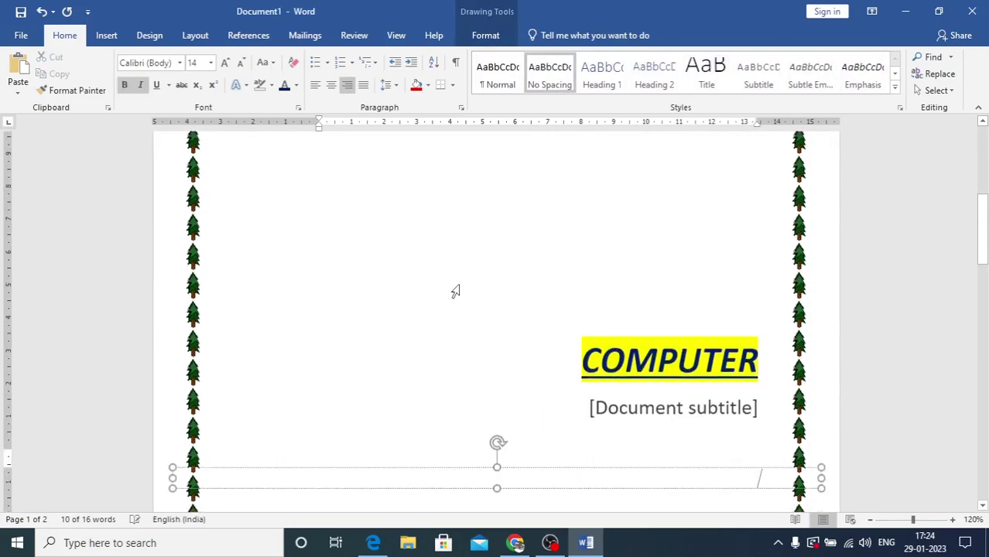
pyautogui.scroll(5, 418, 236)
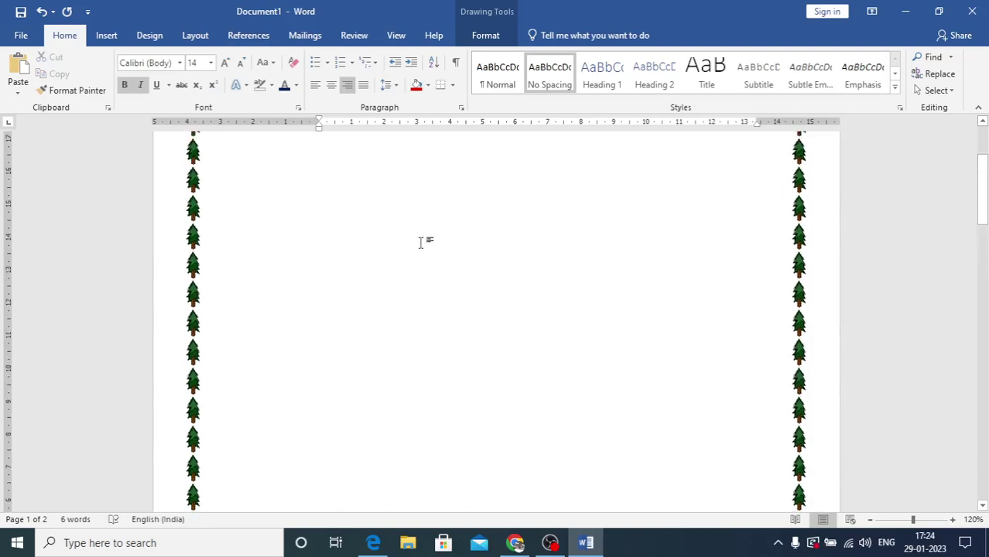
pyautogui.click(423, 232)
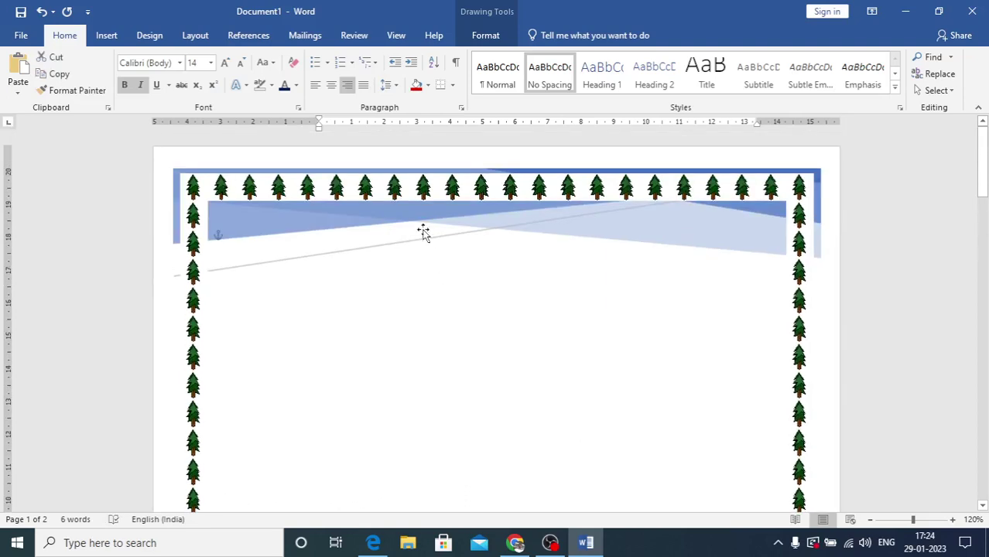
# Remove the tree art page border from the whole document by setting the page border to None
pyautogui.scroll(-7, 421, 213)
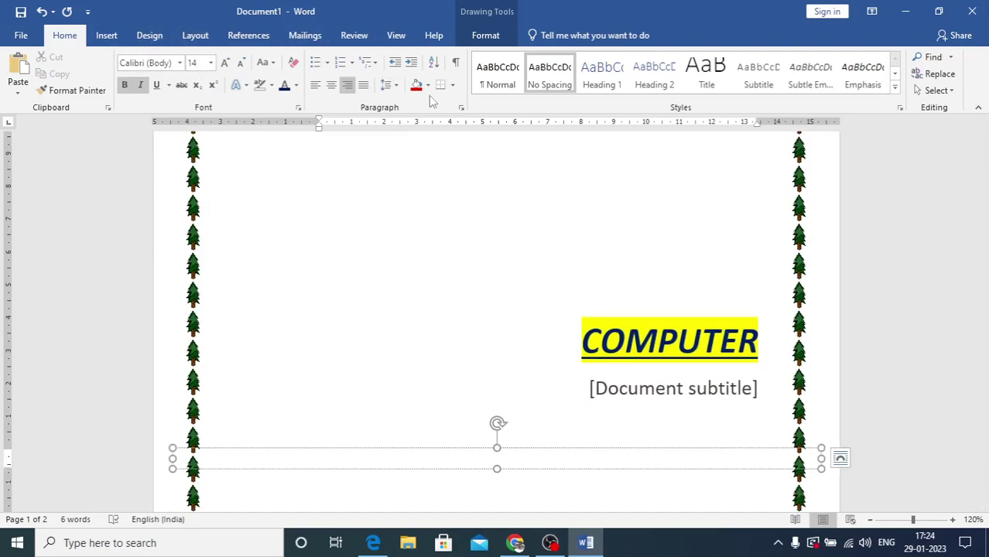
pyautogui.click(454, 86)
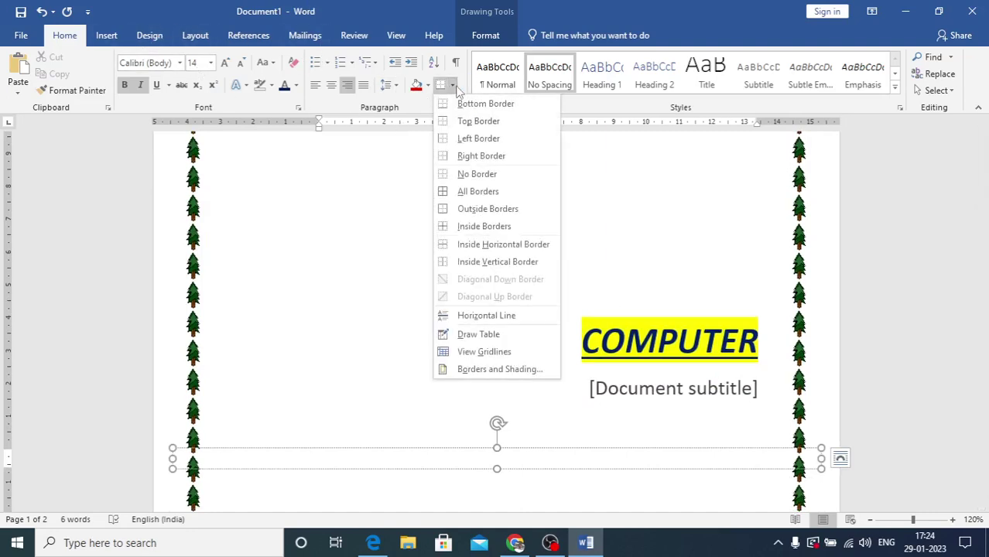
pyautogui.click(500, 369)
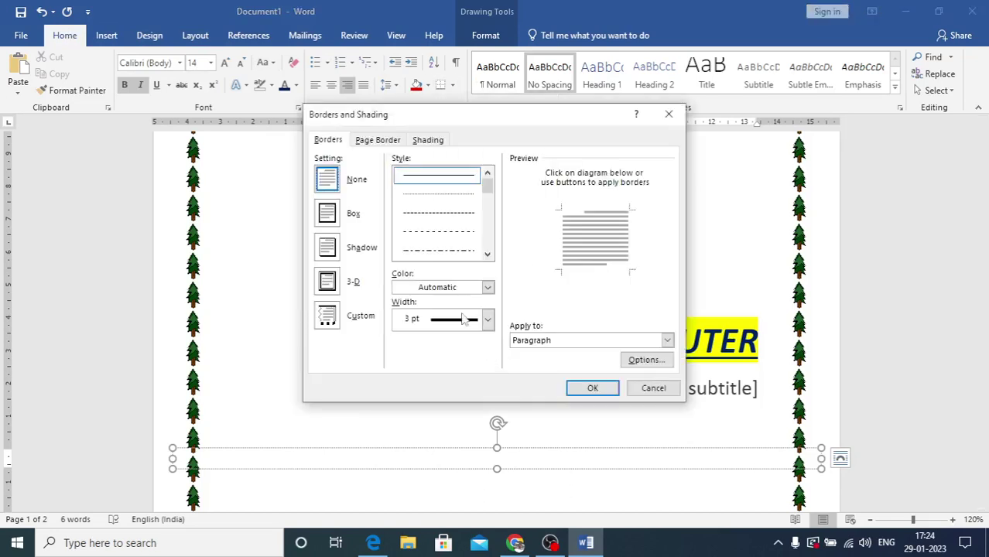
pyautogui.click(379, 142)
pyautogui.click(328, 182)
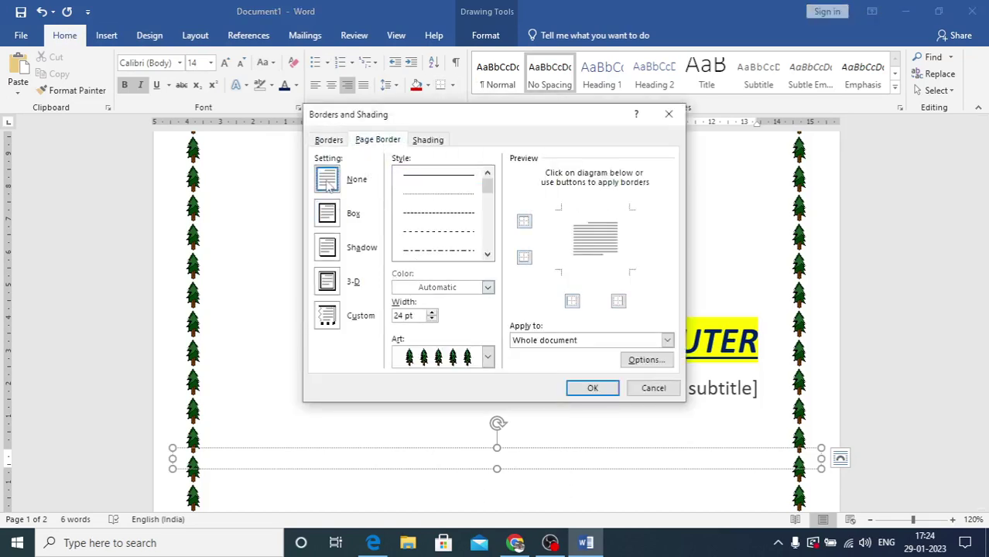
pyautogui.click(581, 389)
# Delete the text box holding the COMPUTER title and the document subtitle from the cover page
pyautogui.scroll(3, 616, 390)
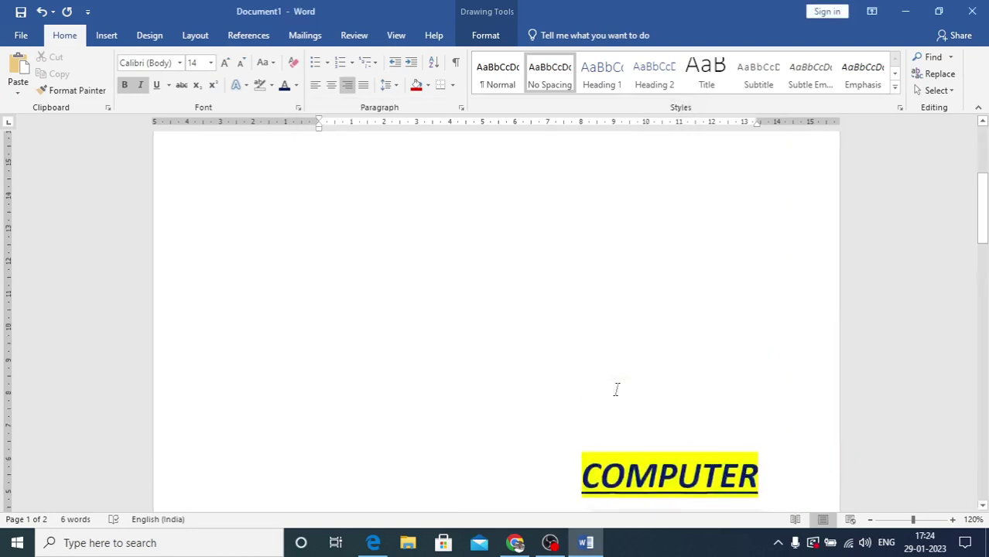
pyautogui.scroll(-1, 618, 390)
pyautogui.scroll(-2, 618, 390)
pyautogui.click(699, 461)
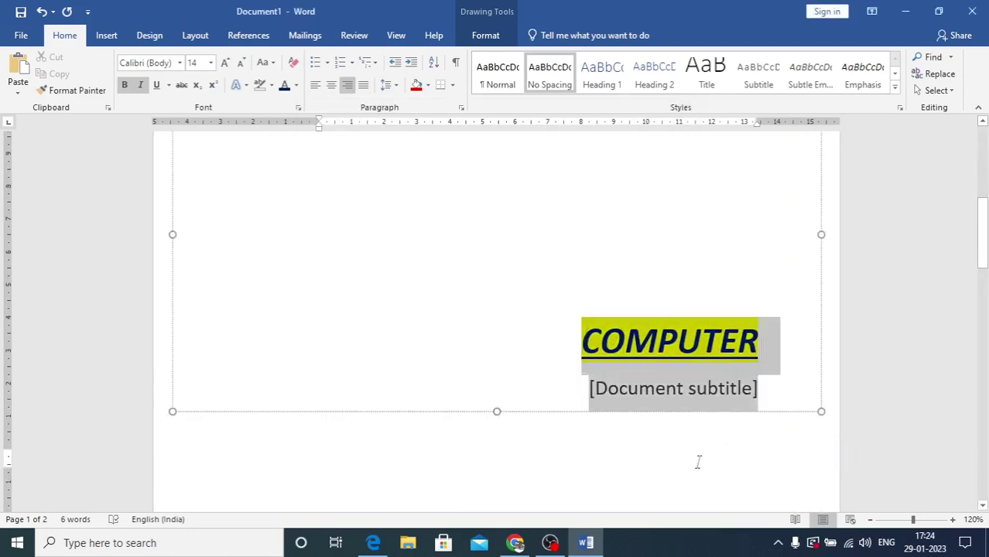
pyautogui.click(822, 336)
pyautogui.press('Delete')
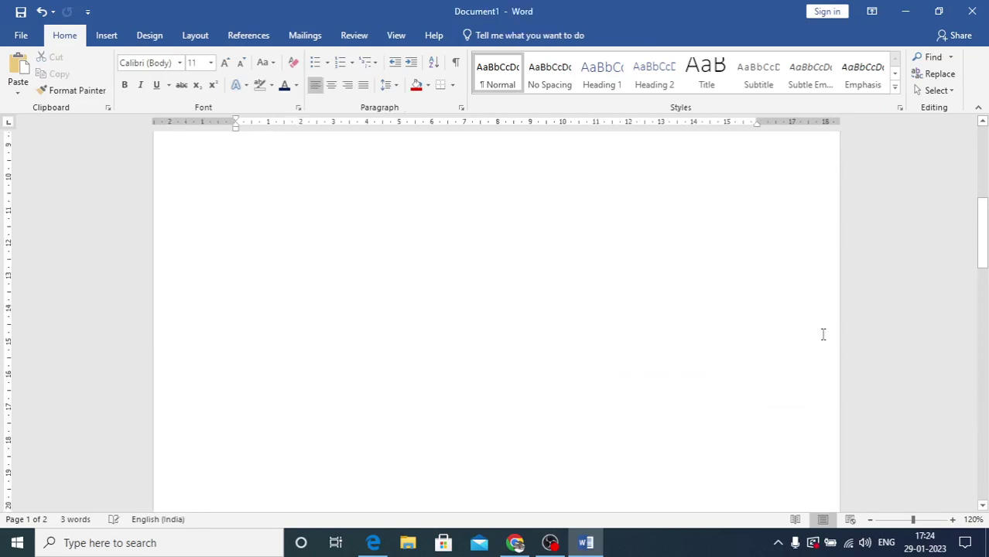
pyautogui.scroll(-3, 182, 267)
pyautogui.scroll(4, 184, 264)
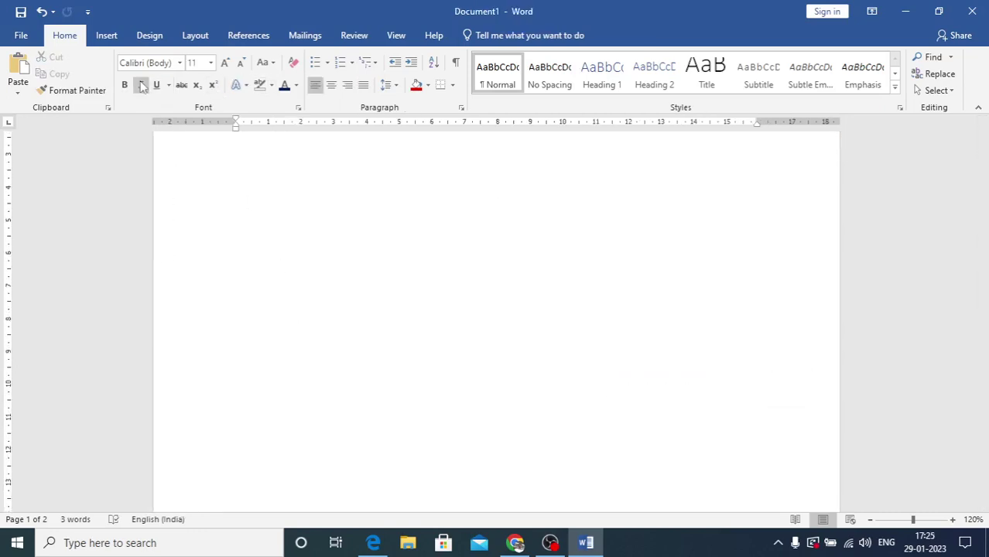
pyautogui.click(106, 35)
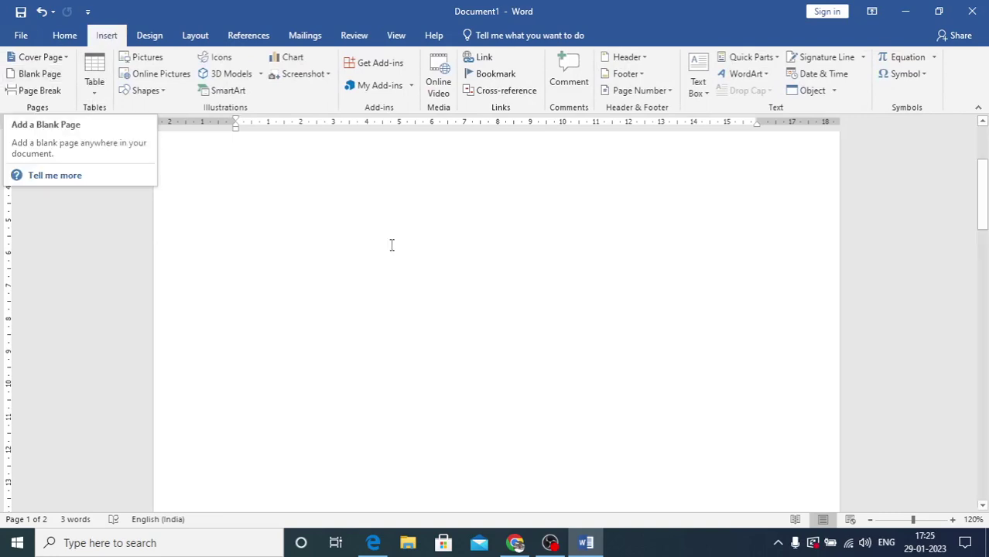
pyautogui.scroll(3, 361, 244)
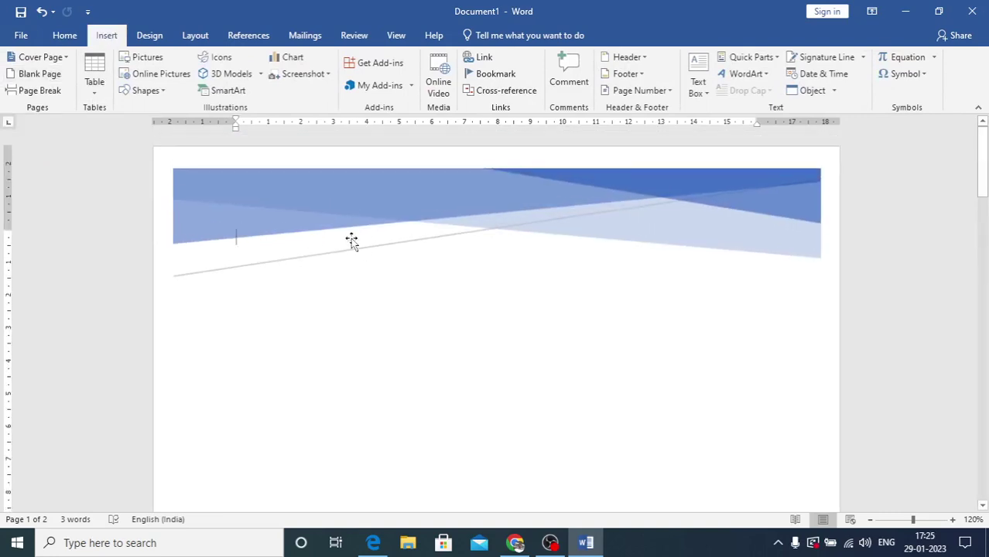
# Delete the blue banner graphic at the head of the cover page
pyautogui.click(352, 241)
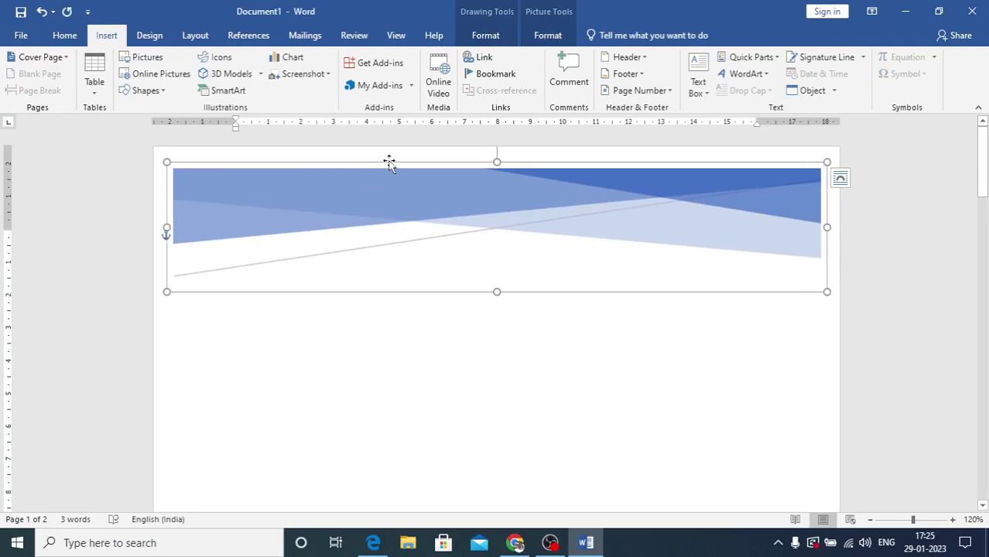
pyautogui.press('Delete')
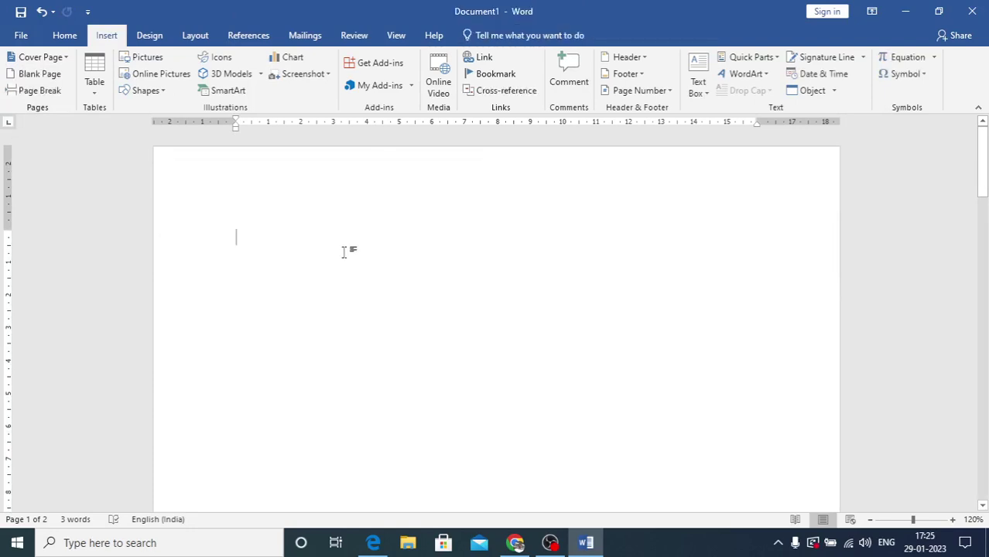
# Try adding a blank page and a page break to the document, undoing each one
pyautogui.click(35, 73)
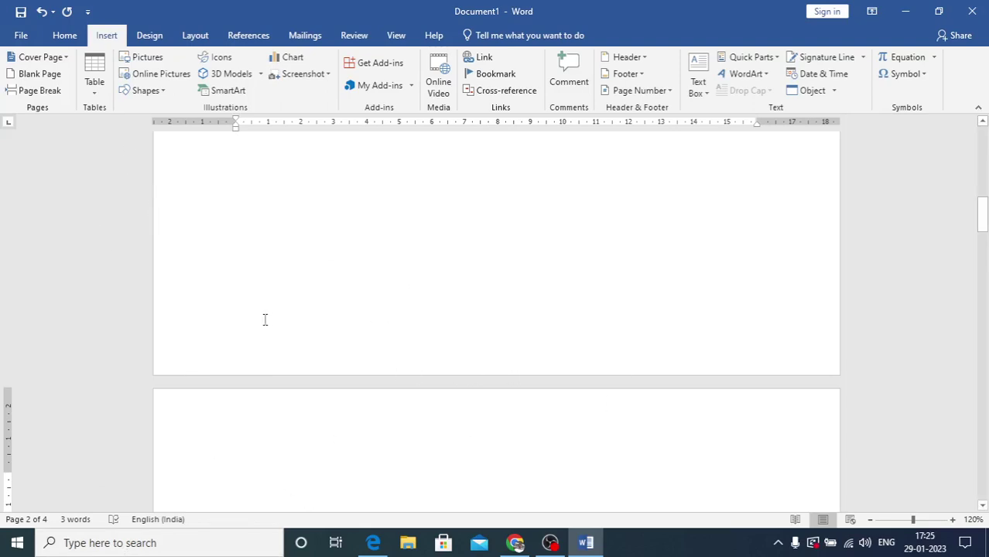
pyautogui.doubleClick(180, 385)
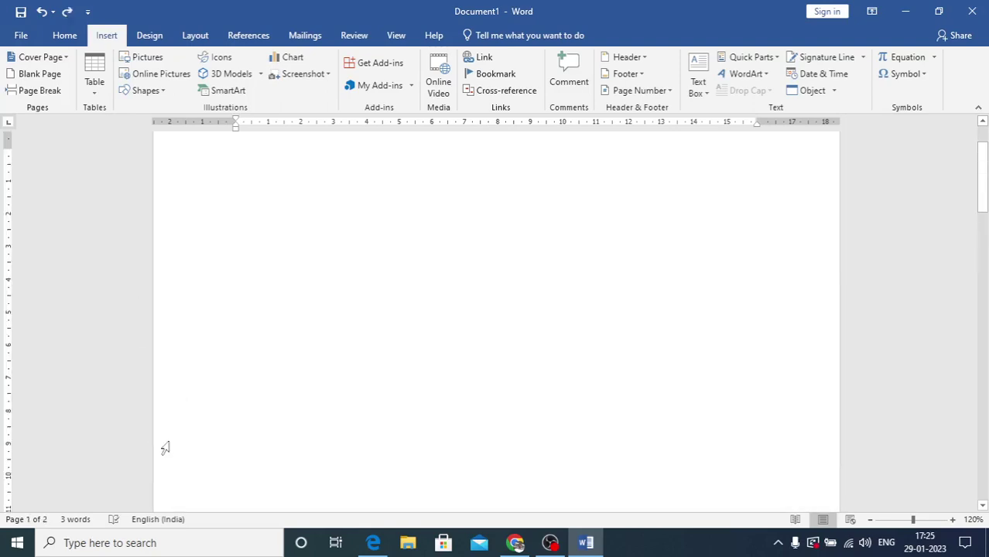
pyautogui.click(34, 91)
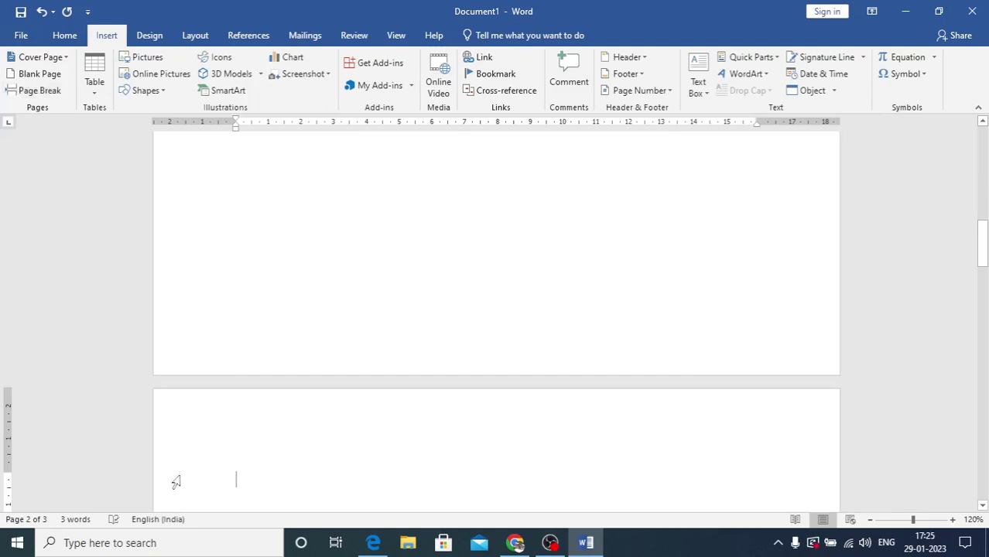
pyautogui.scroll(-5, 175, 482)
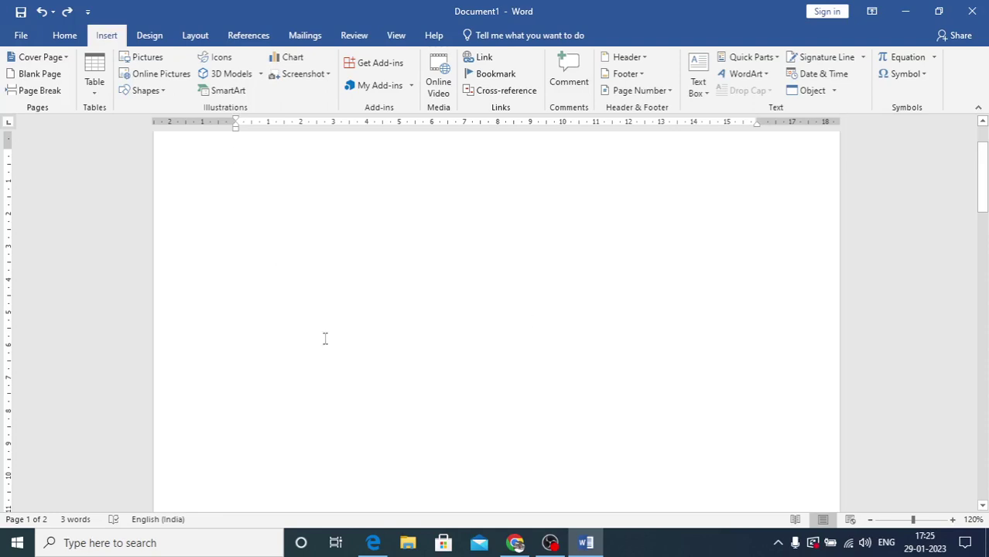
# Insert a table with seven columns and four rows on the empty first page
pyautogui.click(99, 94)
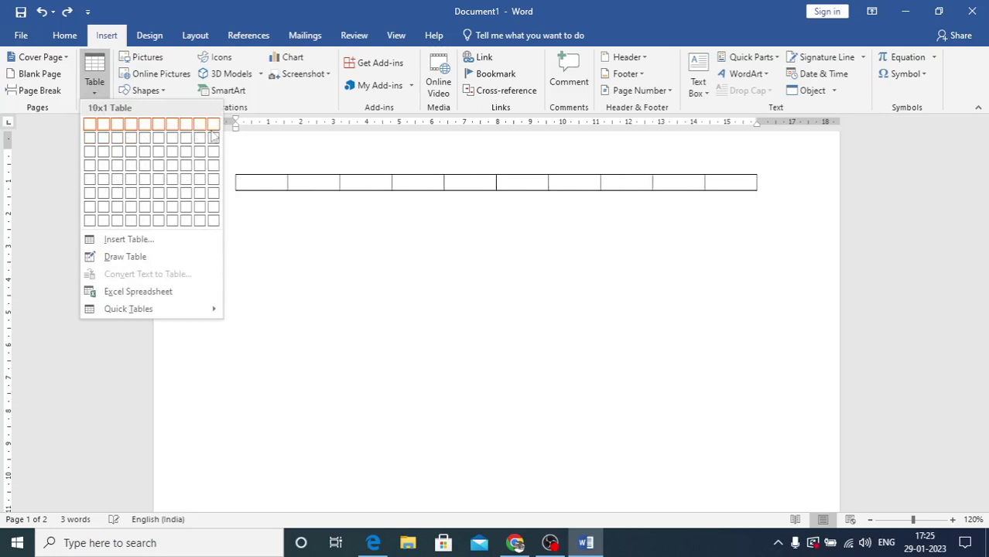
pyautogui.click(172, 167)
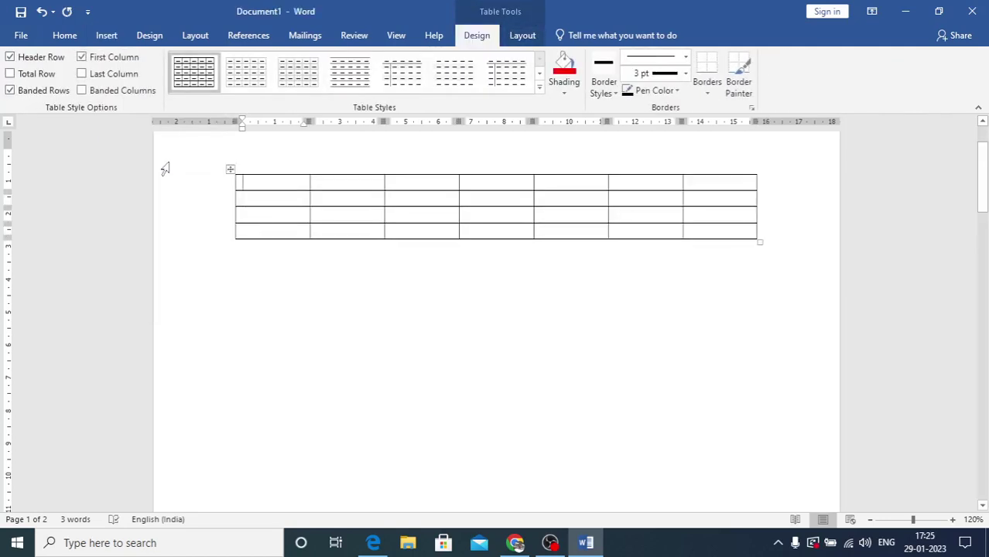
# Fill the first five cells of the table's first row with One, two, three, Four and Five
pyautogui.write('one')
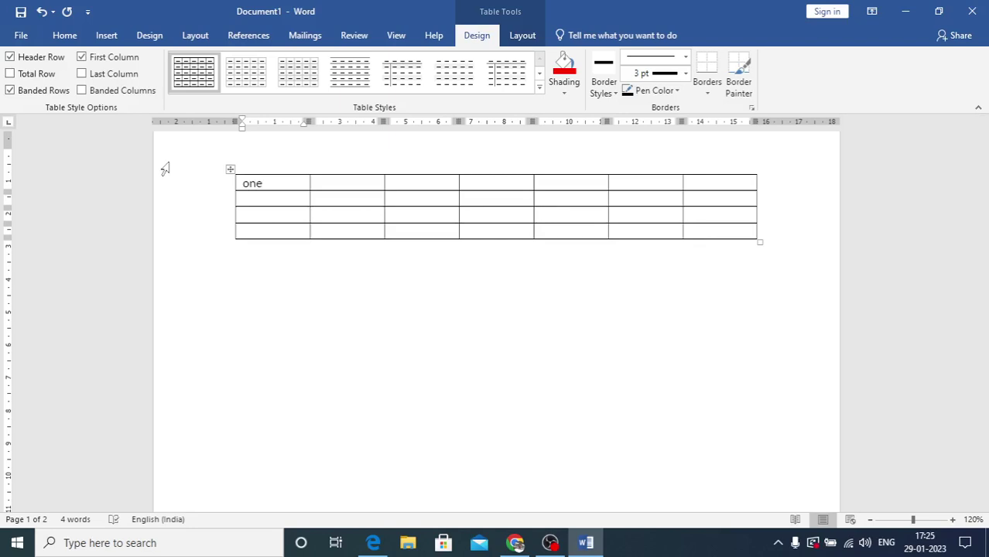
pyautogui.press('Tab')
pyautogui.write('tw')
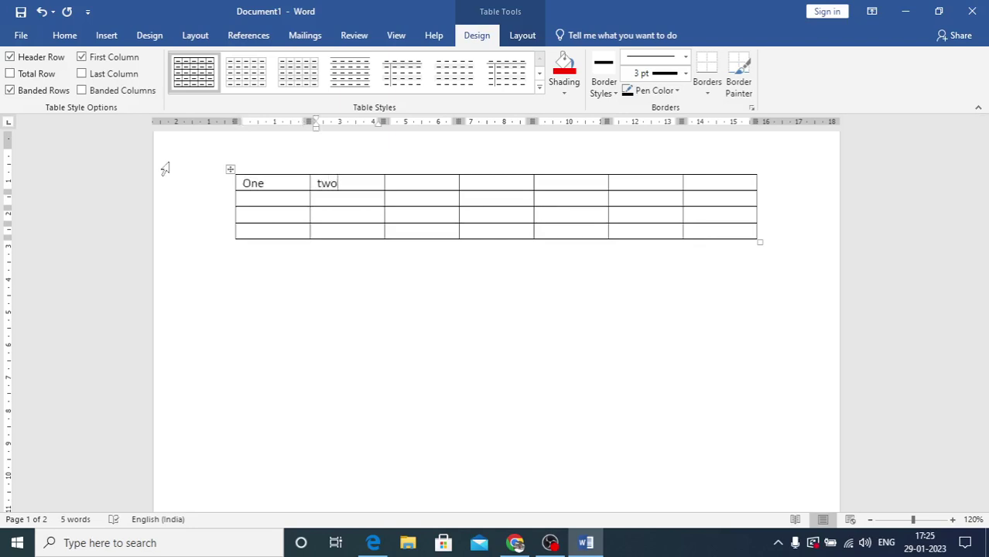
pyautogui.press('Tab')
pyautogui.write('three')
pyautogui.click(493, 184)
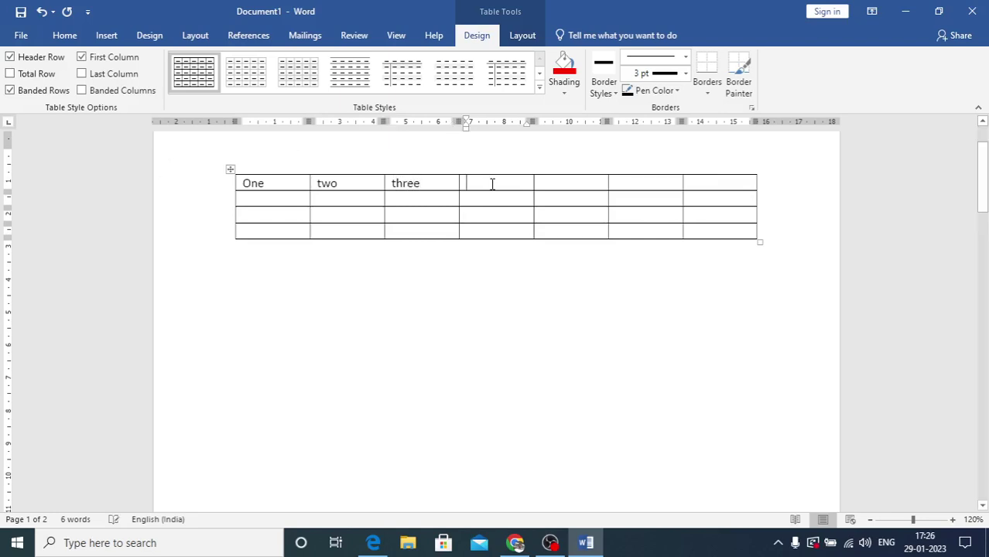
pyautogui.write('four')
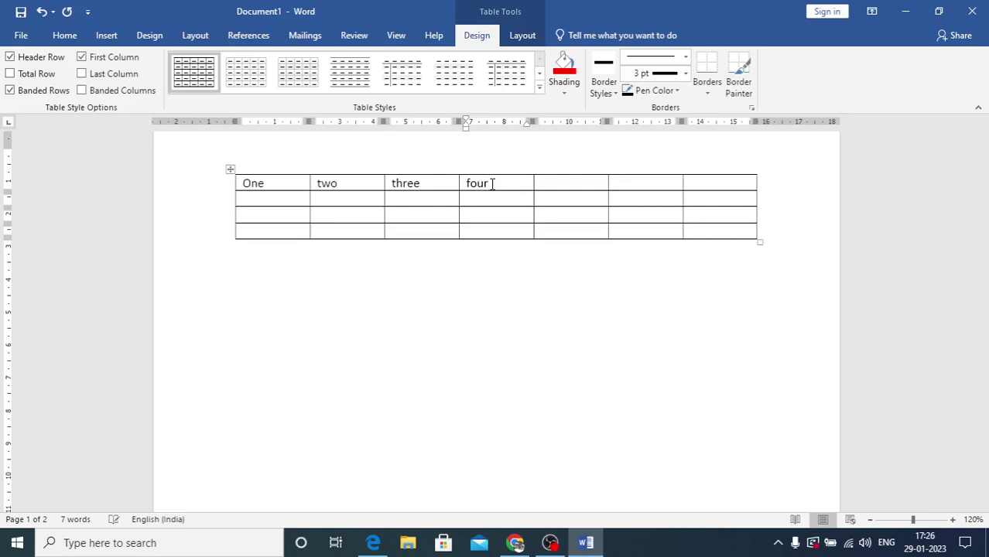
pyautogui.press('Tab')
pyautogui.write('fi')
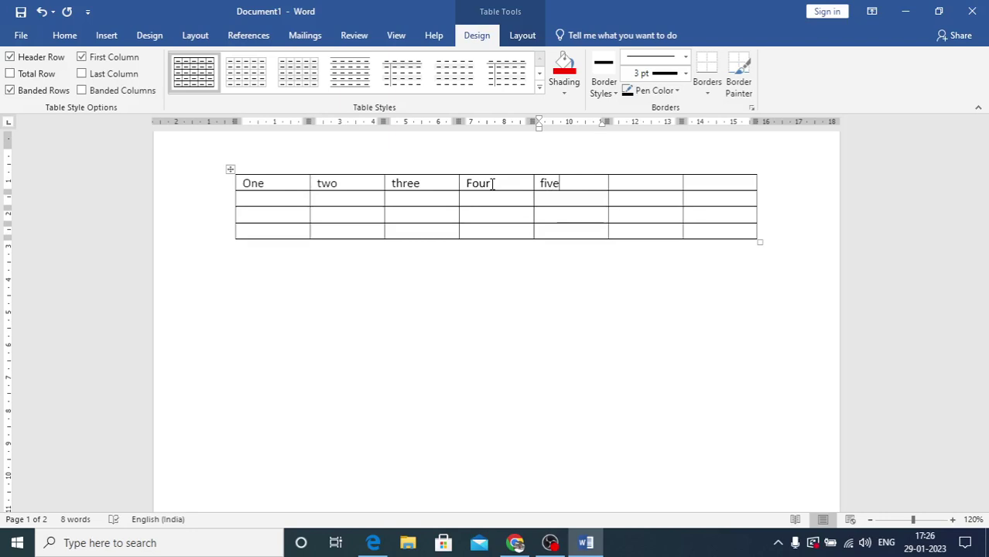
pyautogui.press('Down')
pyautogui.press('Left')
pyautogui.press('Right')
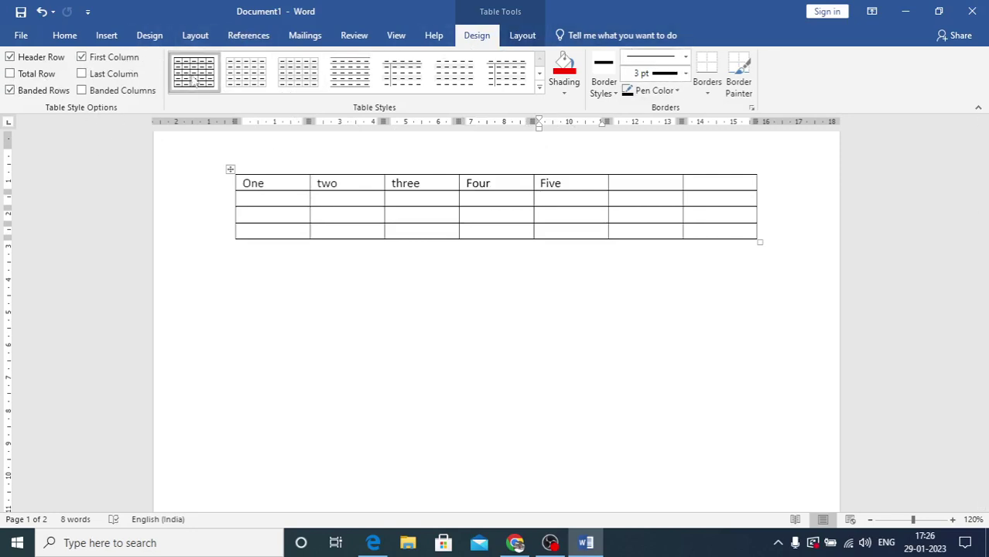
# Try out gold and black grid styles on the table and settle on the plain light grey grid style
pyautogui.click(539, 74)
pyautogui.click(409, 87)
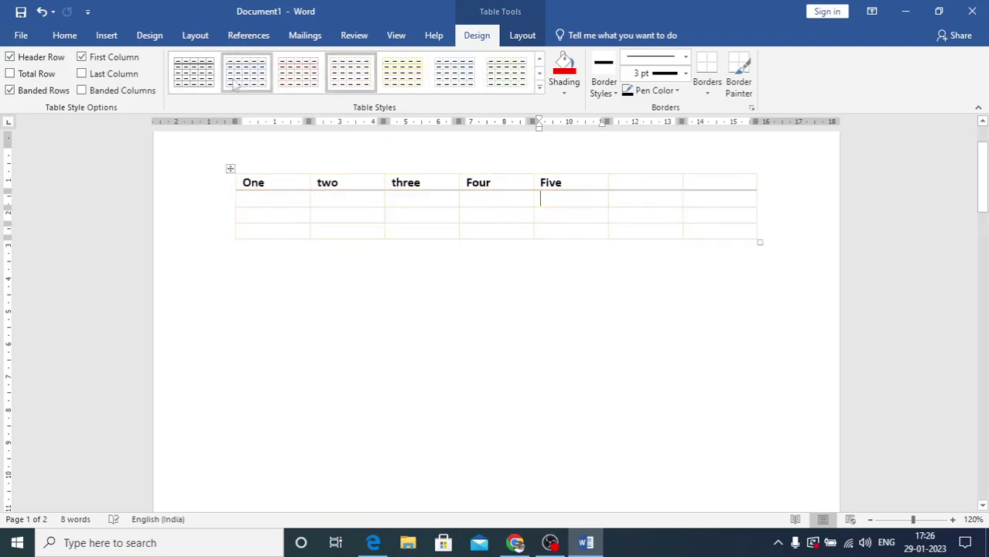
pyautogui.click(195, 82)
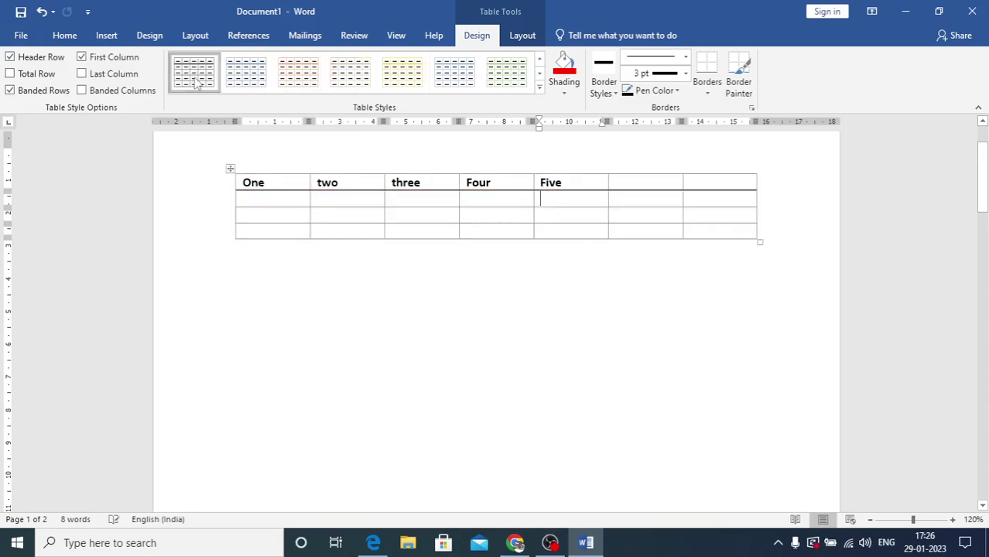
pyautogui.click(539, 87)
pyautogui.click(247, 104)
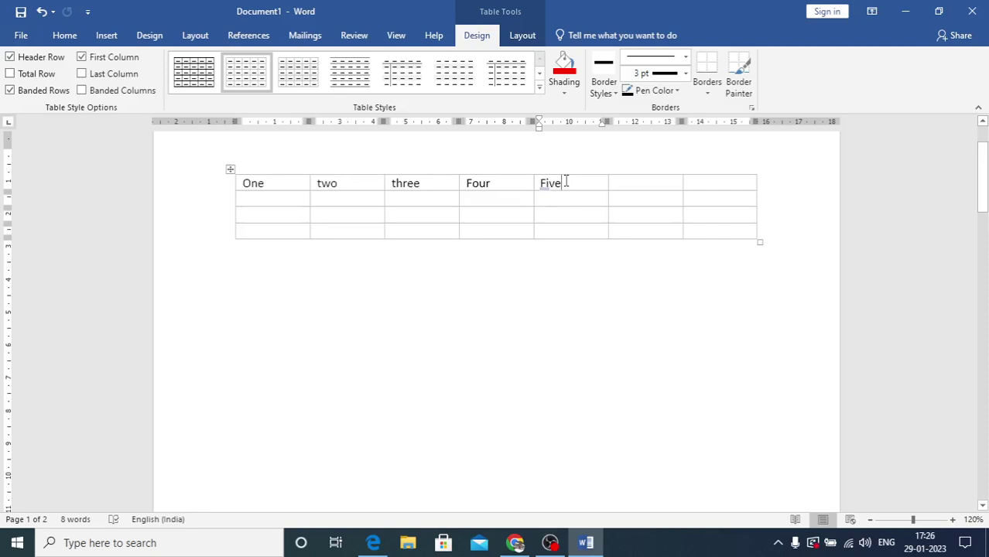
# Shade the Five cell with the standard yellow colour
pyautogui.click(562, 93)
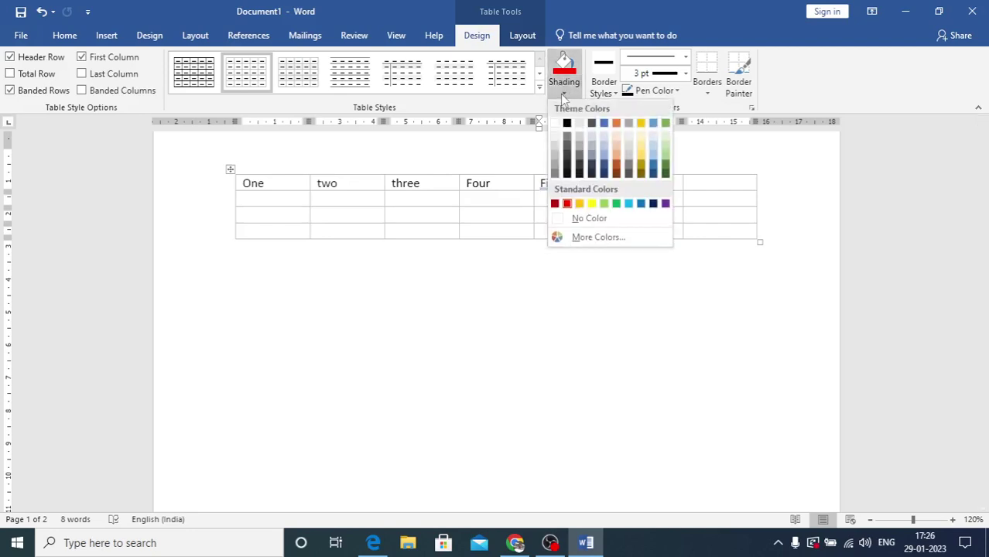
pyautogui.click(592, 203)
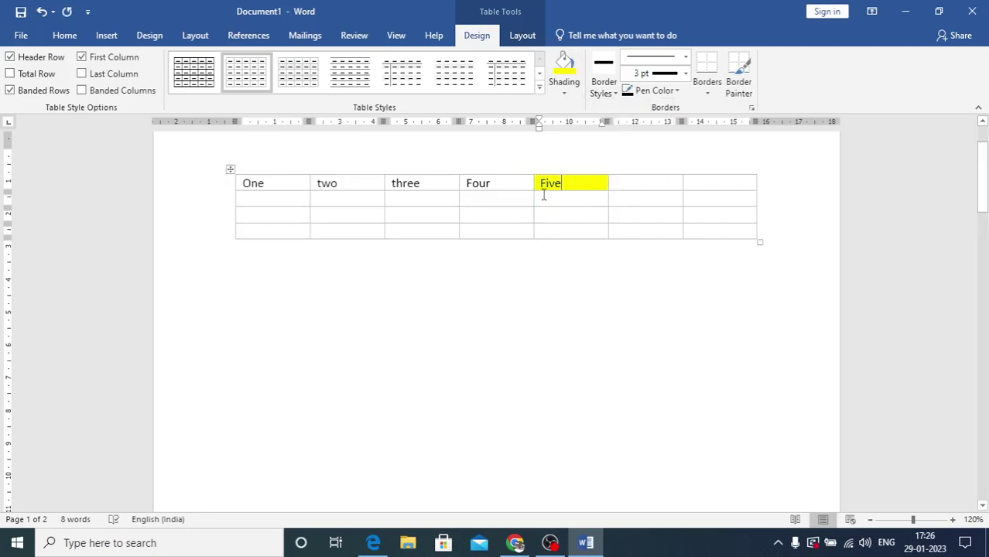
# Paint thick grey theme borders down the full table between columns four and five and between columns six and seven
pyautogui.click(616, 93)
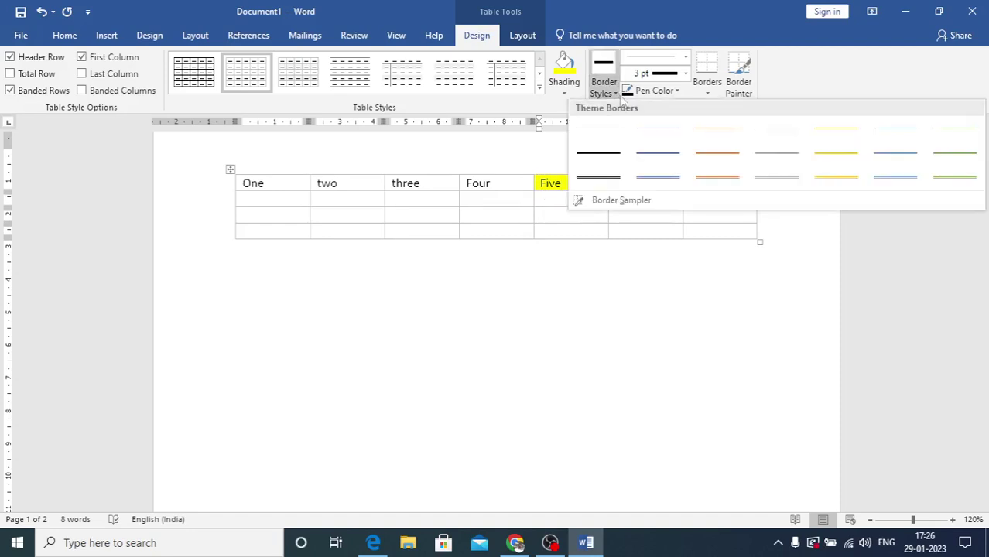
pyautogui.click(598, 177)
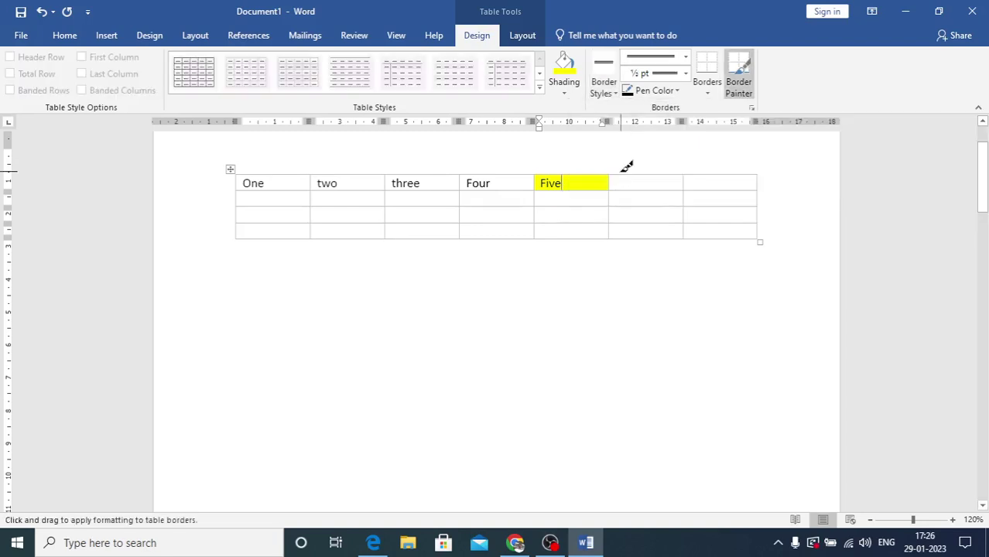
pyautogui.moveTo(611, 173); pyautogui.dragTo(608, 240)
pyautogui.moveTo(536, 173); pyautogui.dragTo(538, 246)
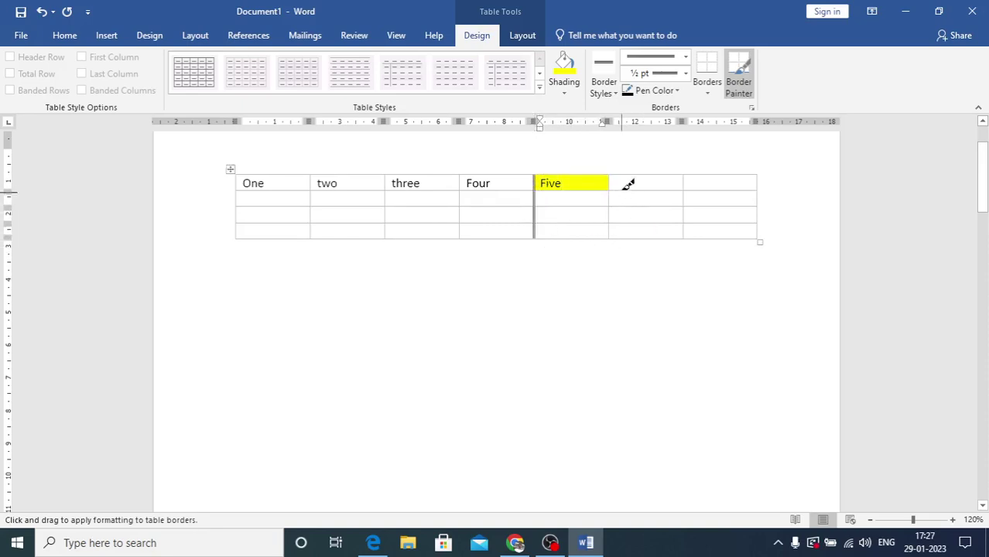
pyautogui.moveTo(691, 170); pyautogui.dragTo(691, 236)
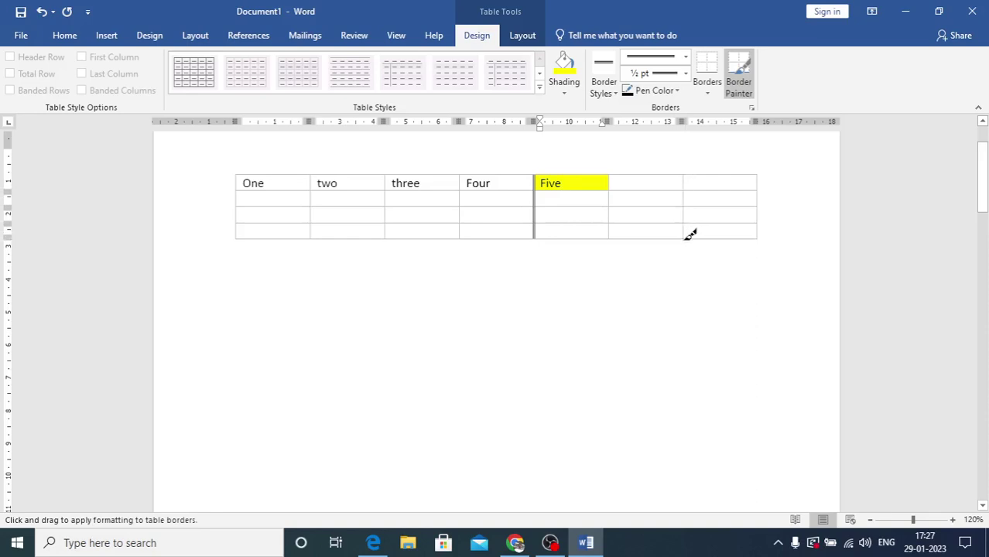
# Paint a thin blue ½ pt theme border down the full table between the three and Four columns
pyautogui.click(616, 93)
pyautogui.click(642, 133)
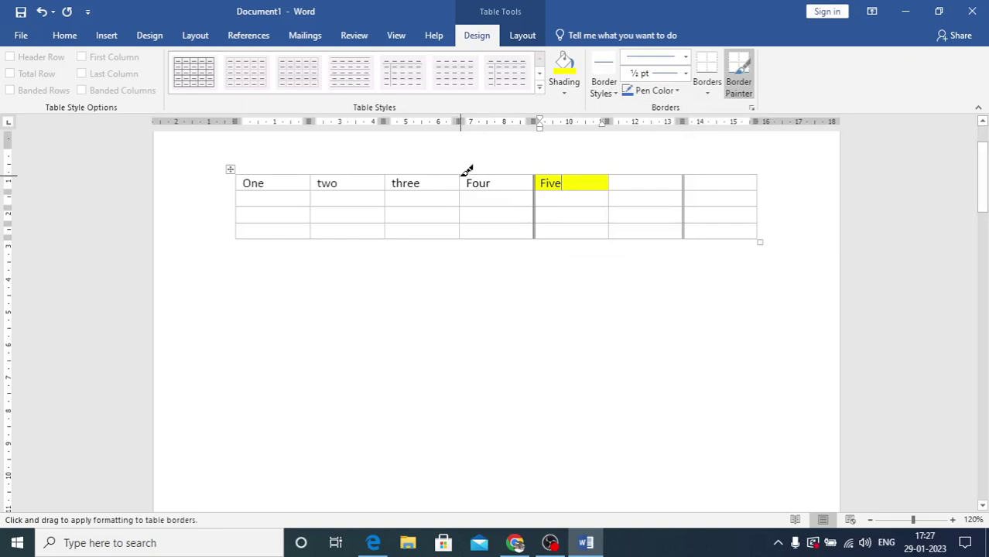
pyautogui.moveTo(467, 170); pyautogui.dragTo(462, 243)
# Set the border pen colour to standard green and paint a border down the line between the two and three columns
pyautogui.click(674, 93)
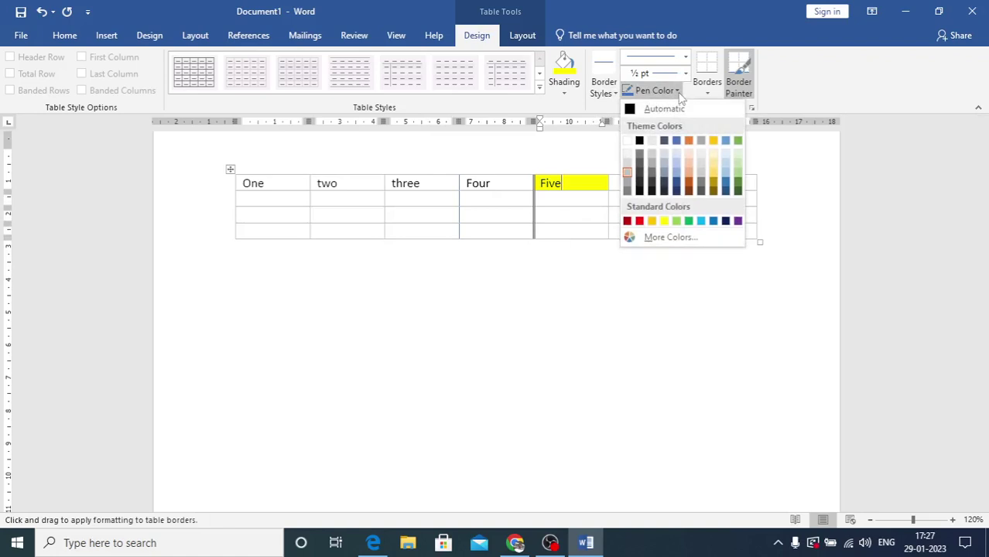
pyautogui.click(689, 221)
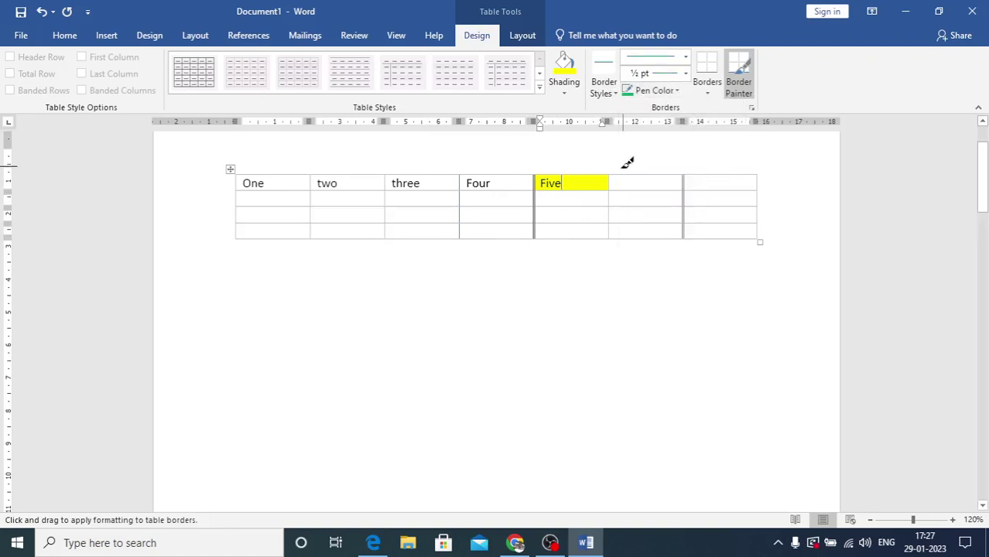
pyautogui.moveTo(616, 169); pyautogui.dragTo(609, 241)
pyautogui.moveTo(384, 175); pyautogui.dragTo(389, 238)
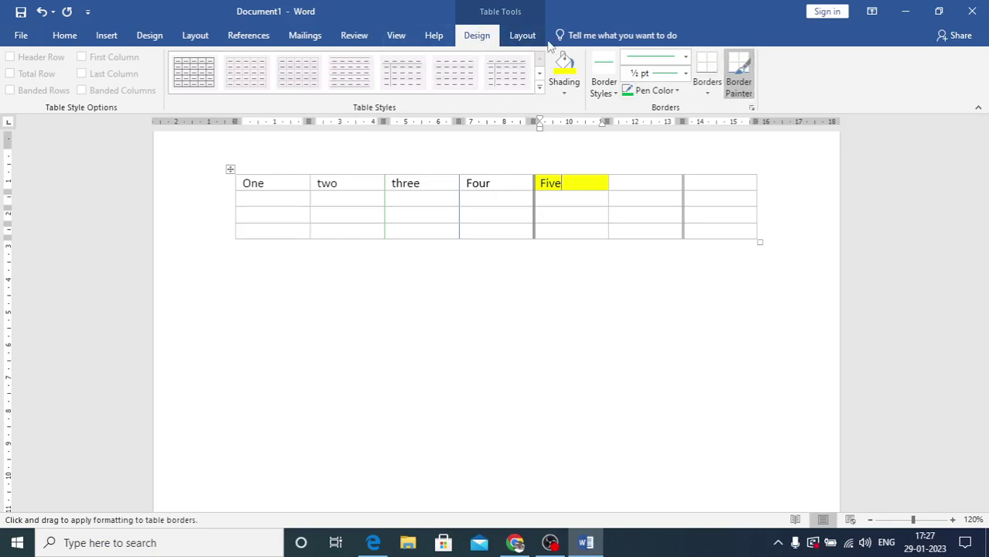
# Draw a second table about 3 cm high below the first, divided into two columns with the first about 4.4 cm wide
pyautogui.click(523, 39)
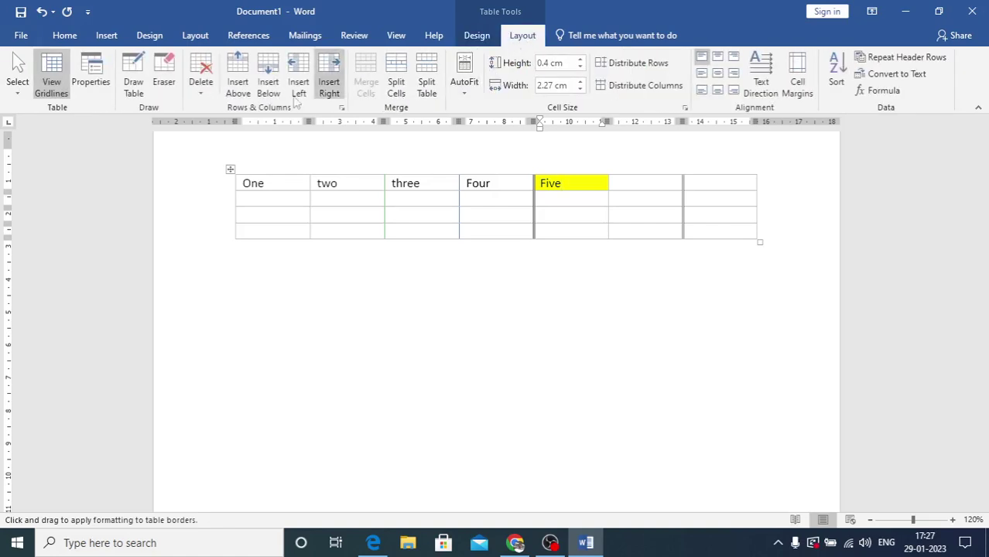
pyautogui.click(135, 83)
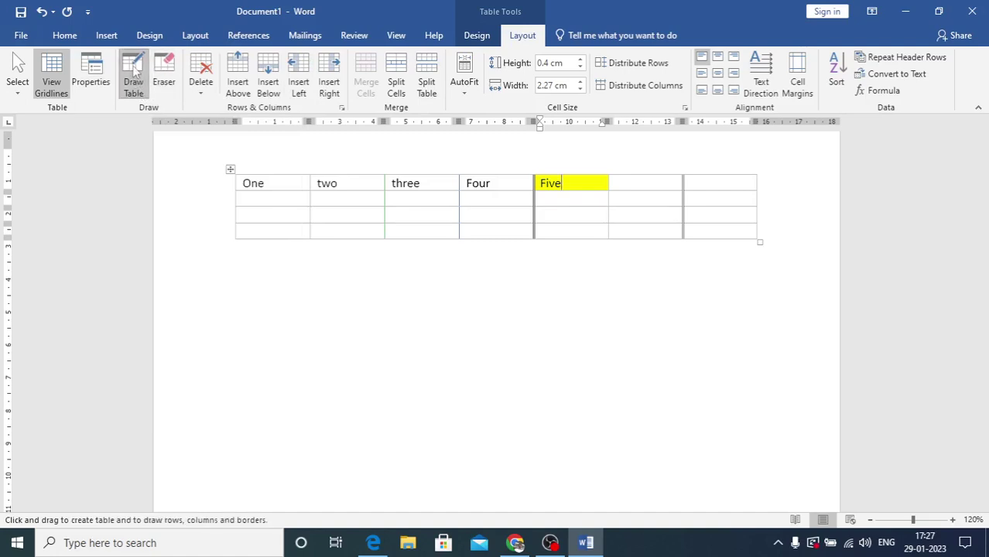
pyautogui.moveTo(289, 267)
pyautogui.mouseDown()
pyautogui.moveTo(450, 289)
pyautogui.moveTo(518, 363)
pyautogui.mouseUp()
pyautogui.moveTo(438, 267); pyautogui.dragTo(435, 363)
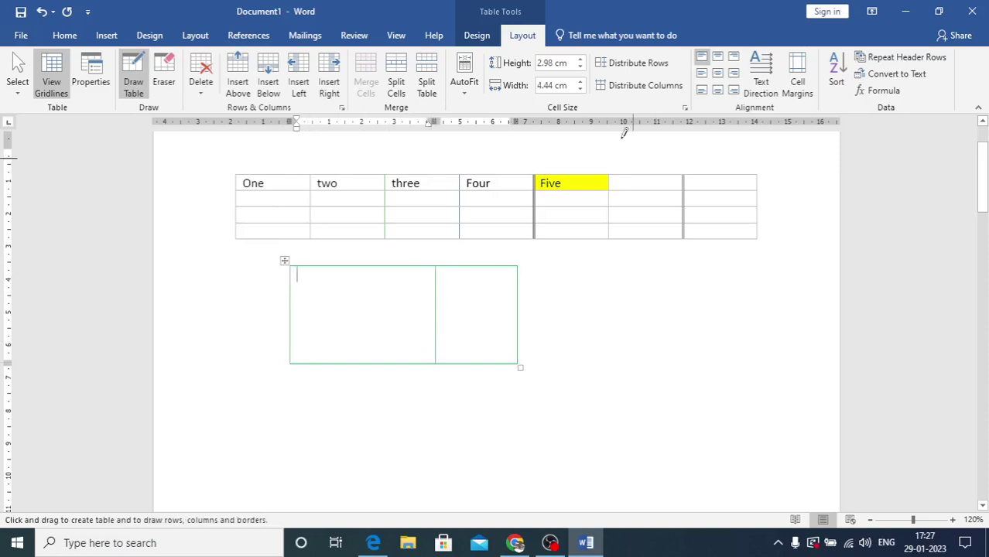
# Erase the entire hand-drawn green table below the main table
pyautogui.click(162, 75)
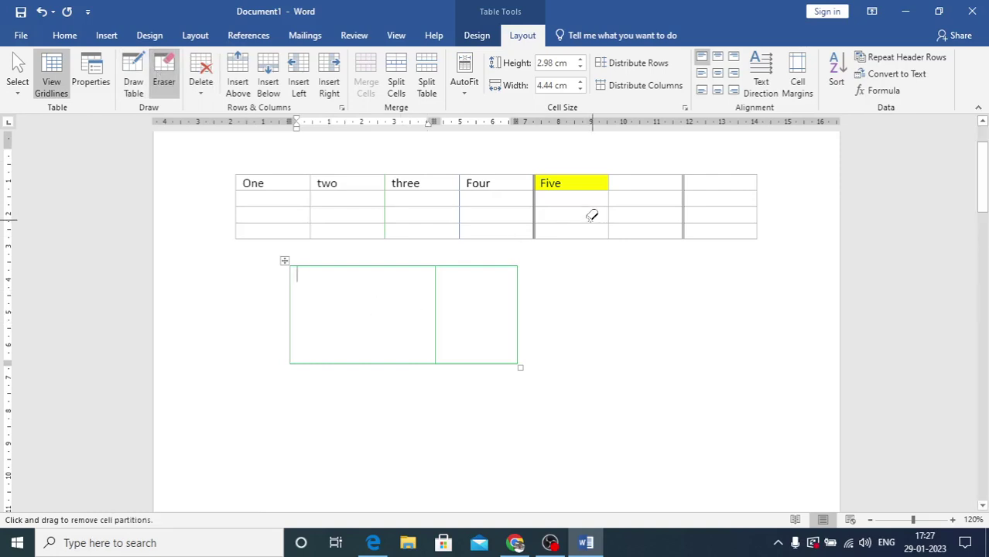
pyautogui.moveTo(289, 262)
pyautogui.mouseDown()
pyautogui.moveTo(404, 261)
pyautogui.moveTo(493, 277)
pyautogui.moveTo(510, 361)
pyautogui.moveTo(534, 367)
pyautogui.mouseUp()
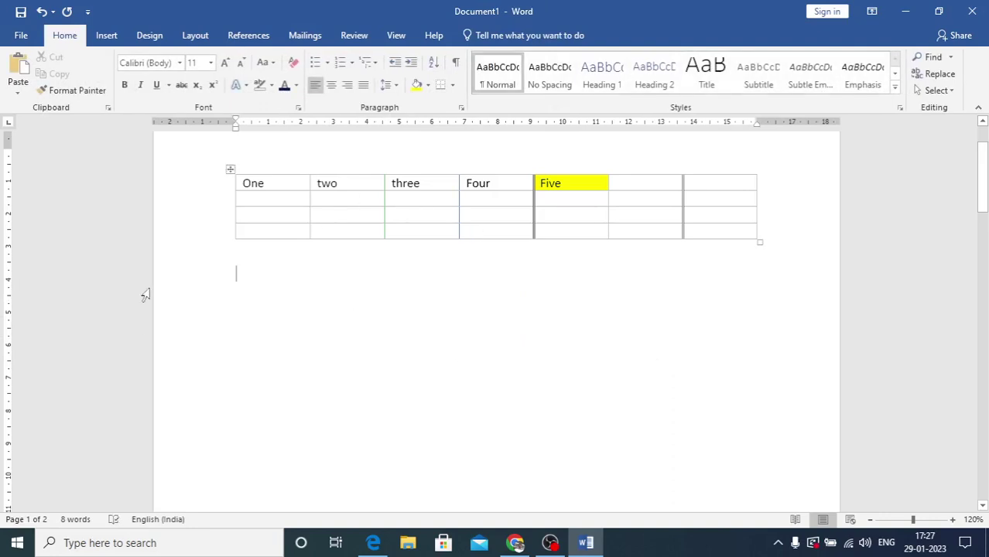
# Insert two empty rows directly above the table's second row
pyautogui.click(577, 200)
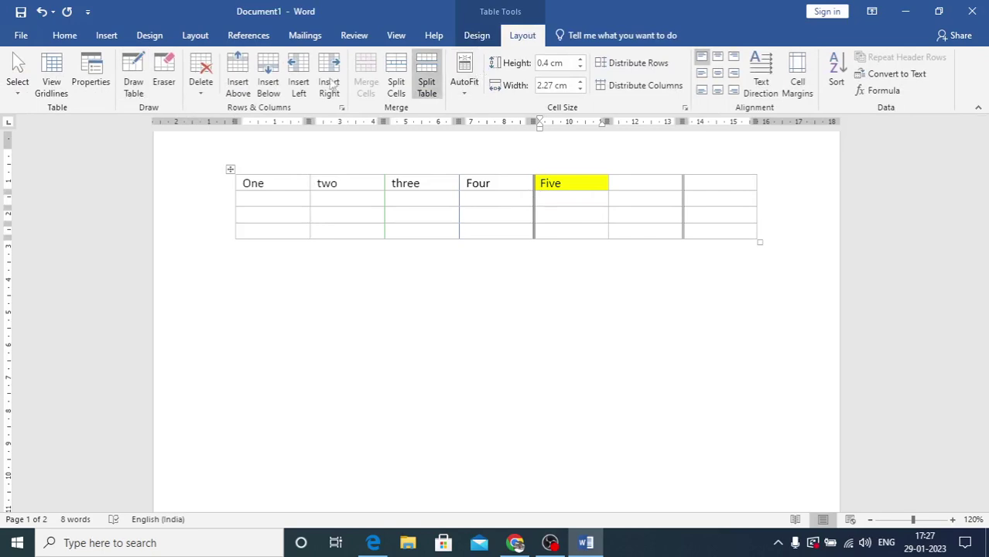
pyautogui.click(239, 87)
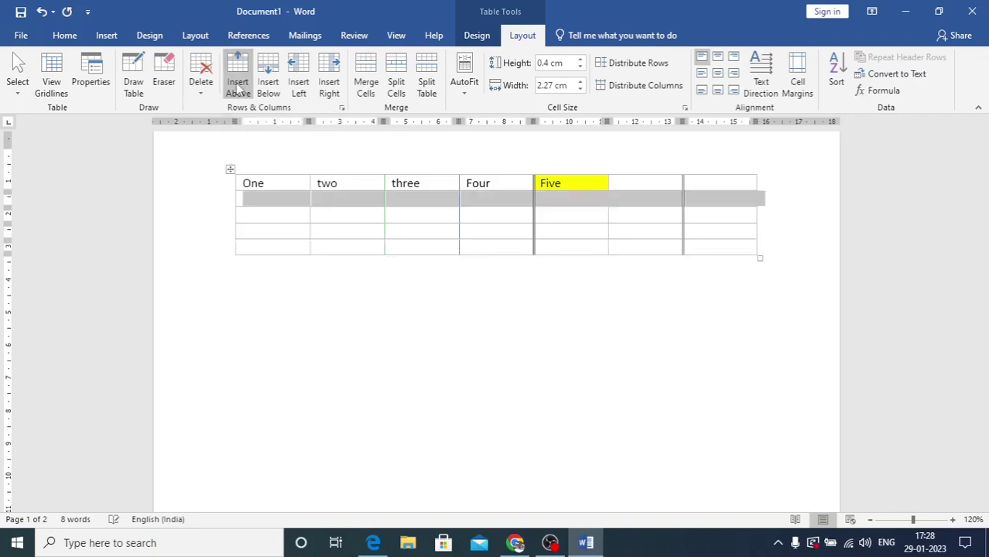
pyautogui.click(238, 87)
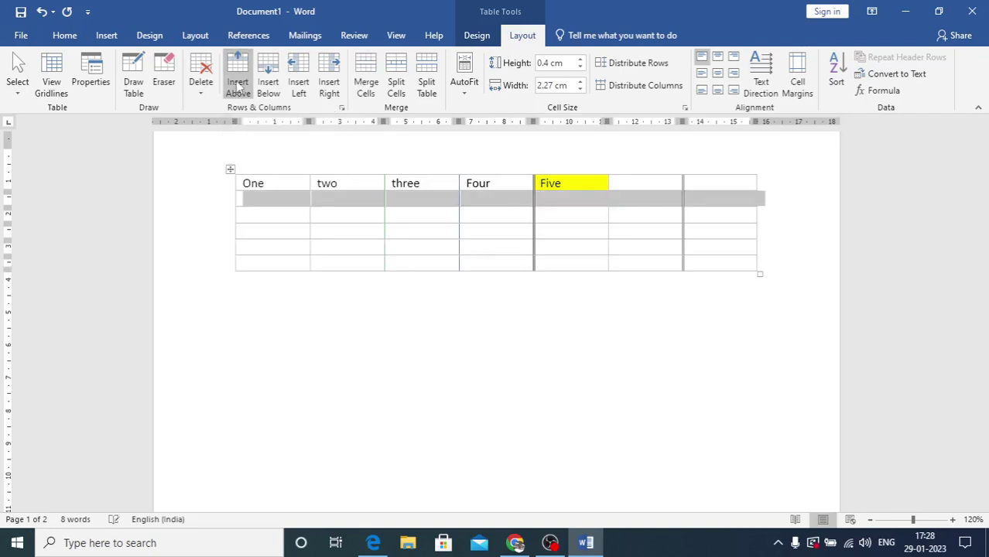
# Insert more empty rows above and below the table's selected second row
pyautogui.click(239, 86)
pyautogui.hotkey('shift', 'Down')
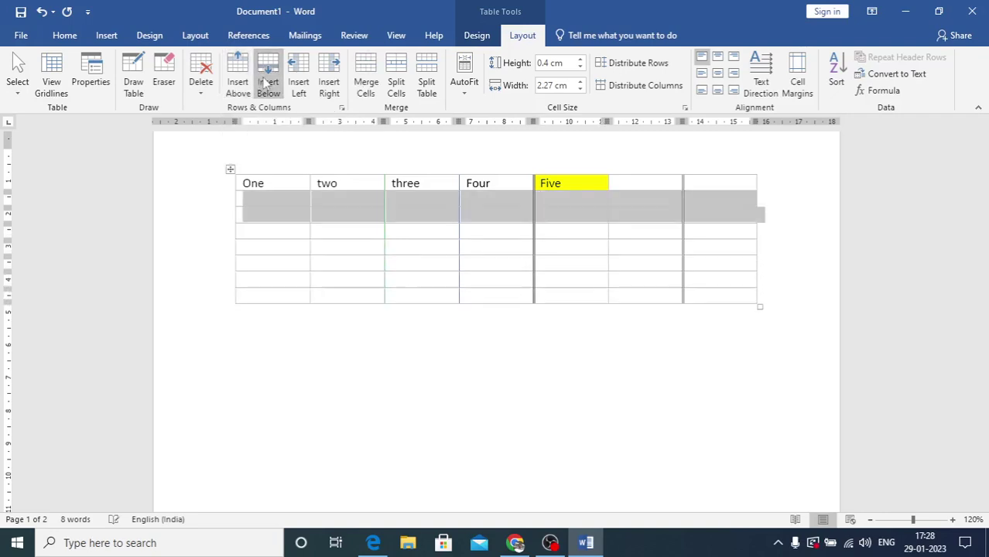
pyautogui.click(268, 85)
pyautogui.click(265, 84)
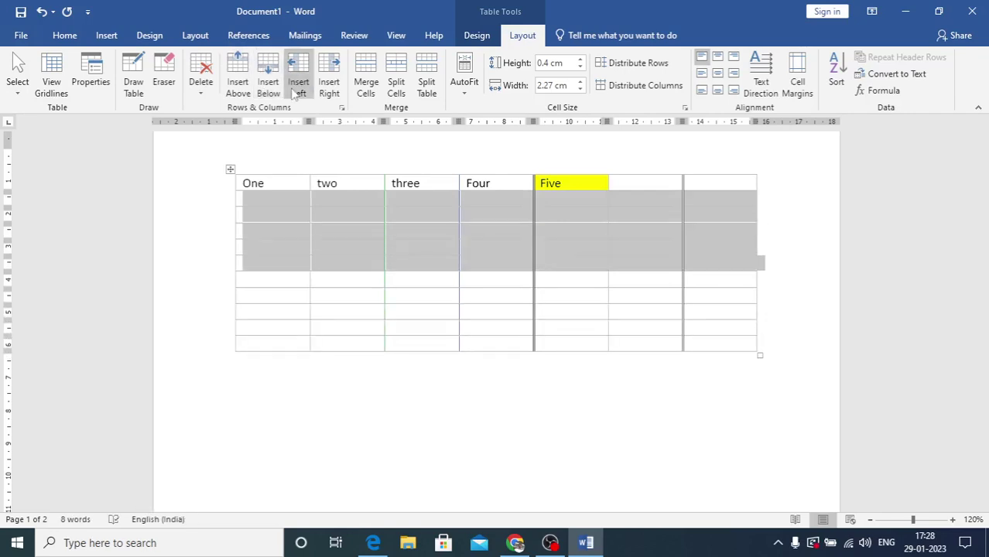
# Insert empty columns to the left and right of the selected cells, ahead of the One column
pyautogui.click(296, 89)
pyautogui.click(298, 89)
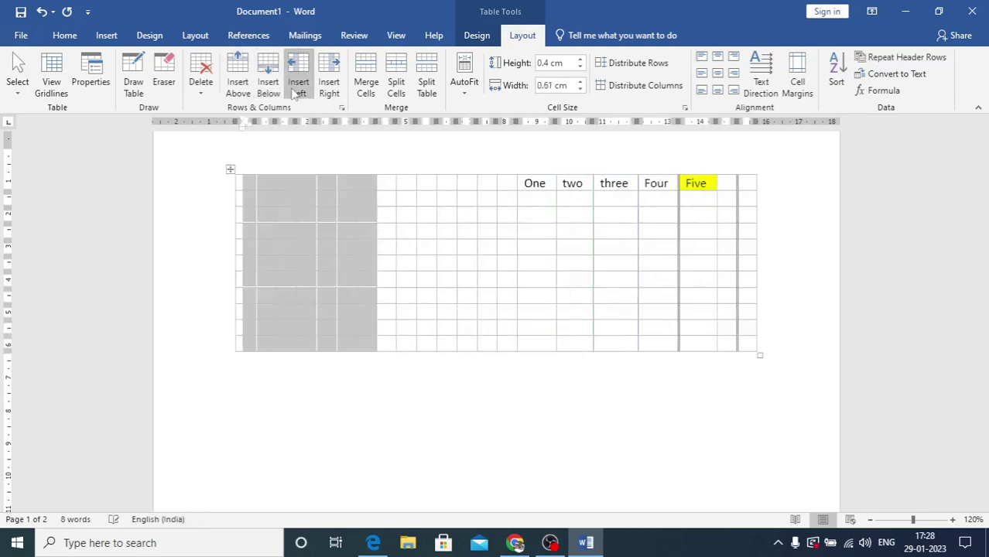
pyautogui.click(327, 88)
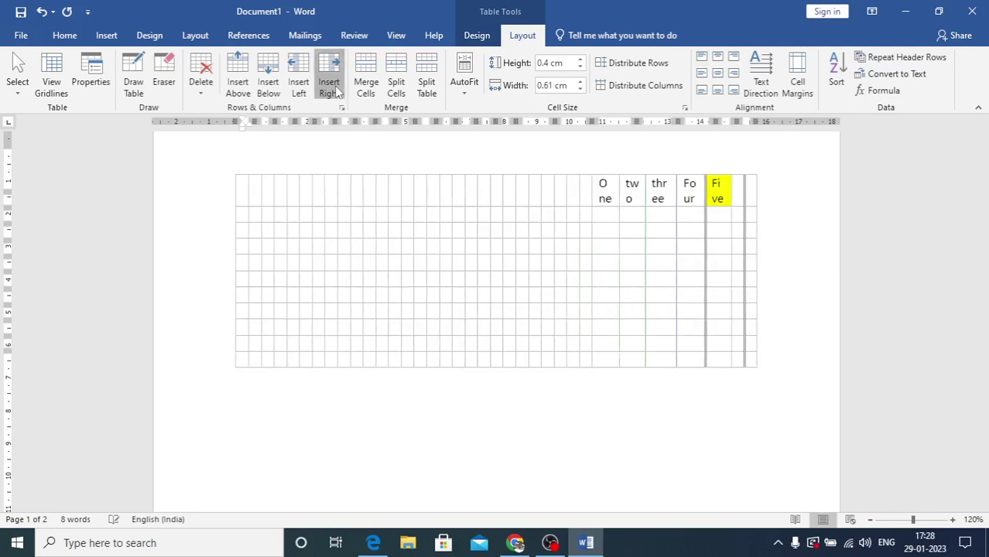
pyautogui.click(332, 90)
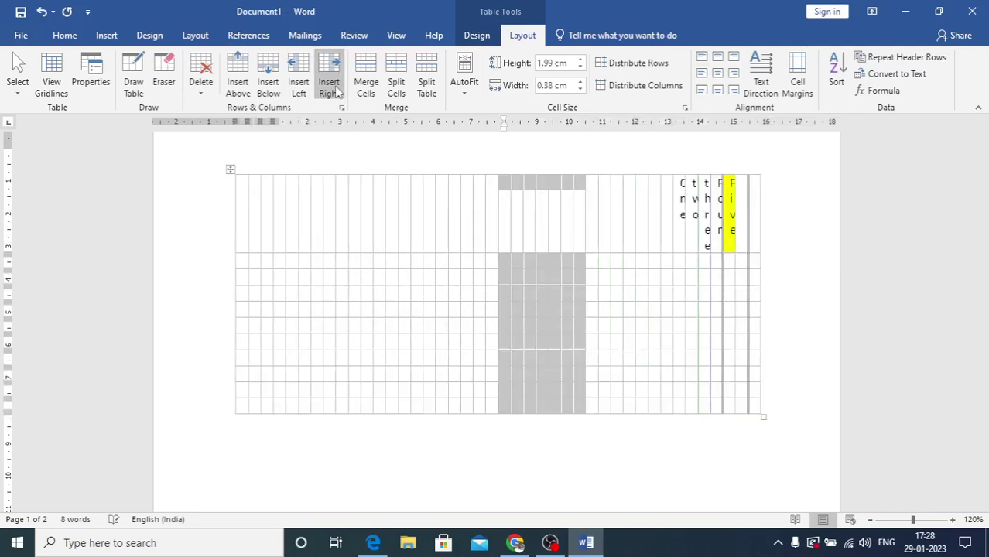
# Delete the selected empty columns and the header row containing One to Five
pyautogui.click(208, 81)
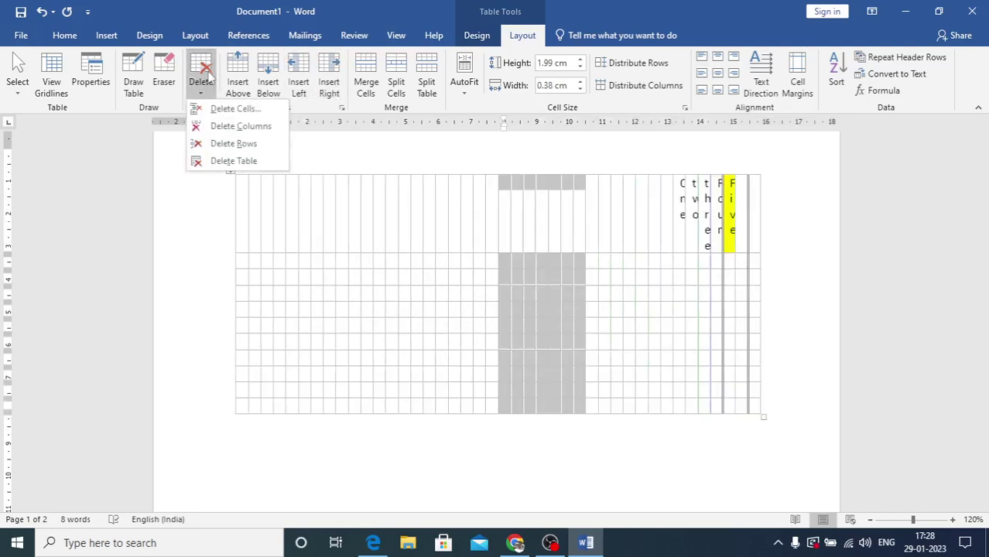
pyautogui.click(240, 127)
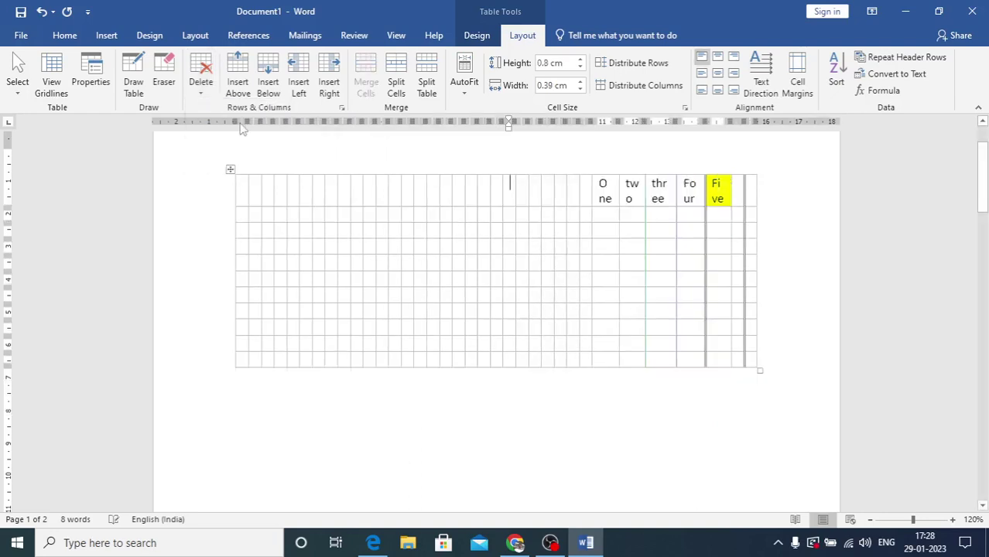
pyautogui.click(203, 81)
pyautogui.click(233, 143)
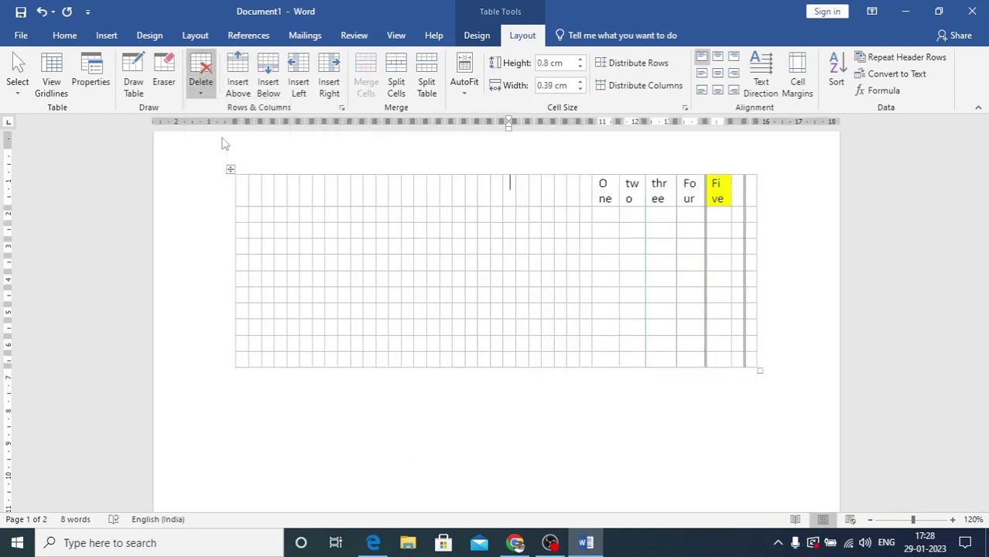
# Delete the table's first cell using the Shift cells up option
pyautogui.click(201, 82)
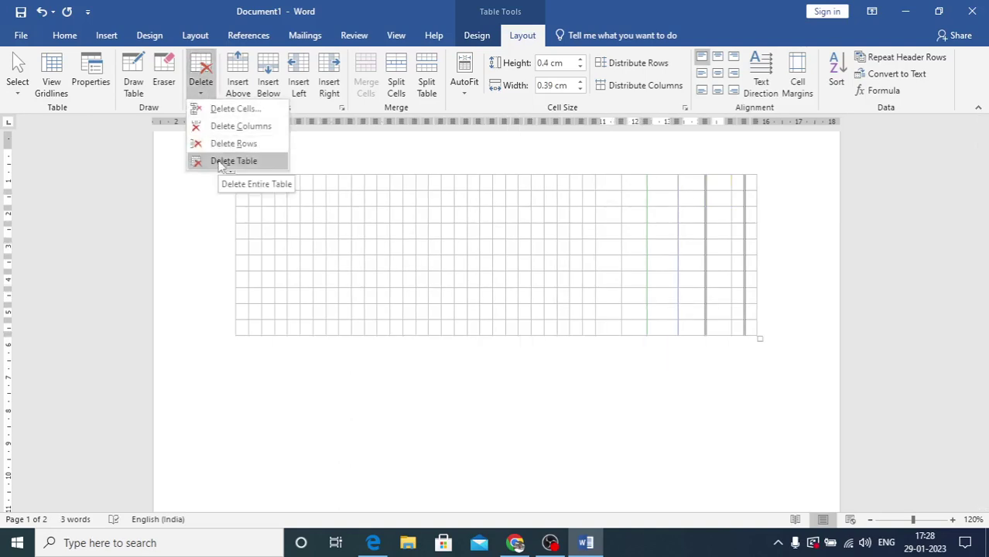
pyautogui.click(226, 110)
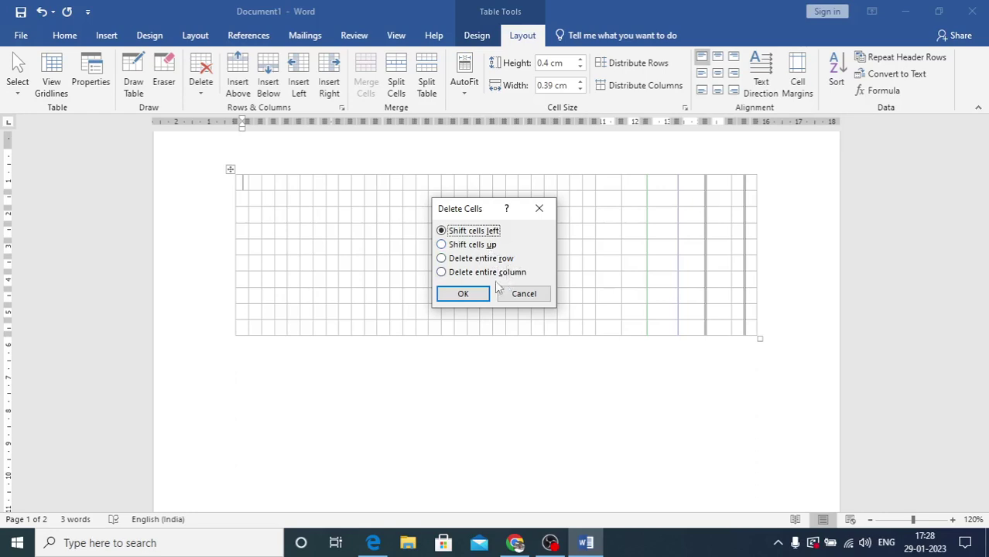
pyautogui.click(441, 245)
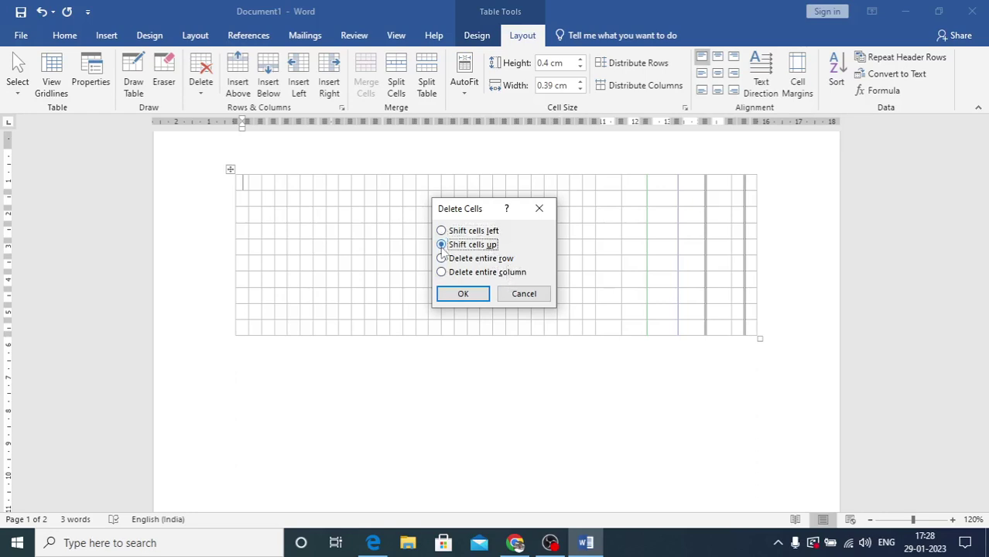
pyautogui.click(452, 295)
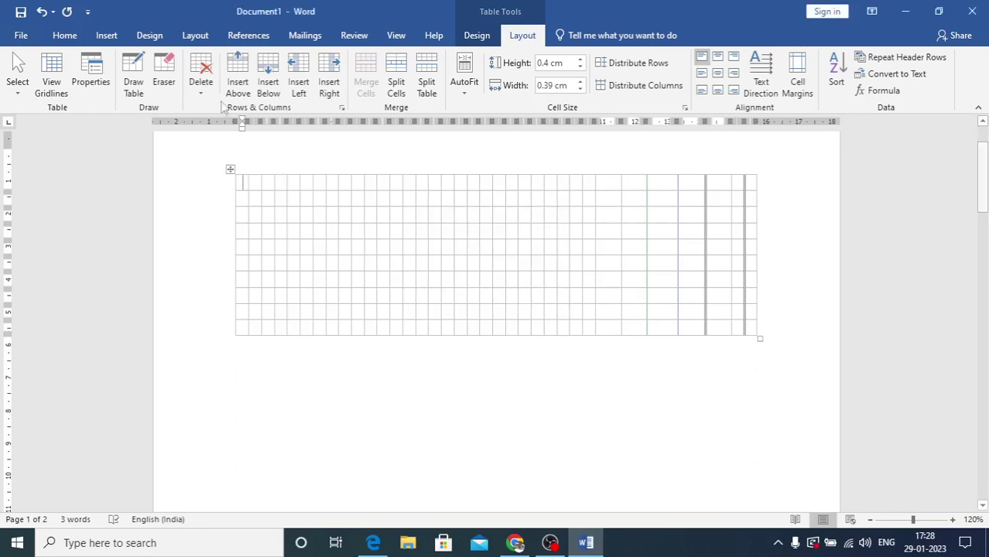
# Delete the first row using the Delete entire row option, and remove the whole table
pyautogui.click(200, 91)
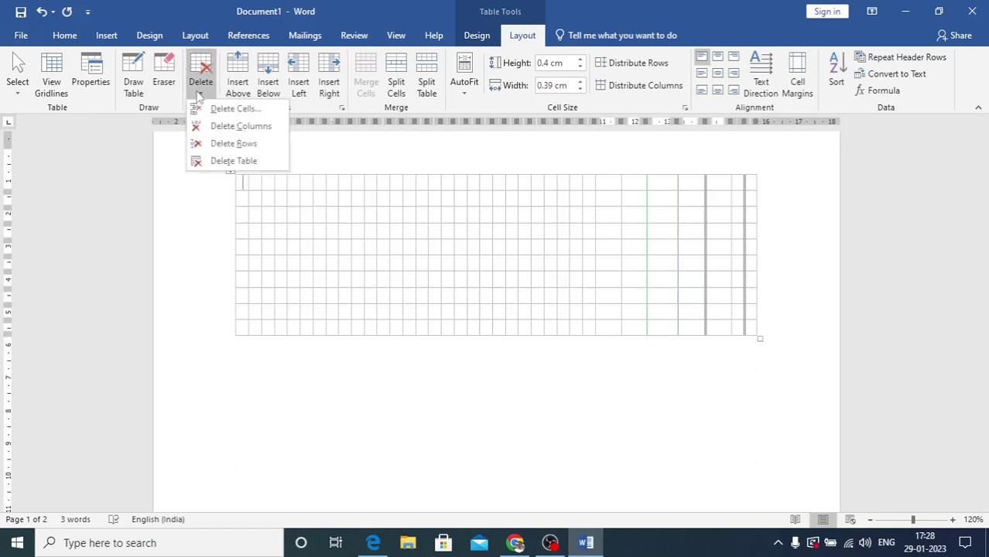
pyautogui.click(246, 107)
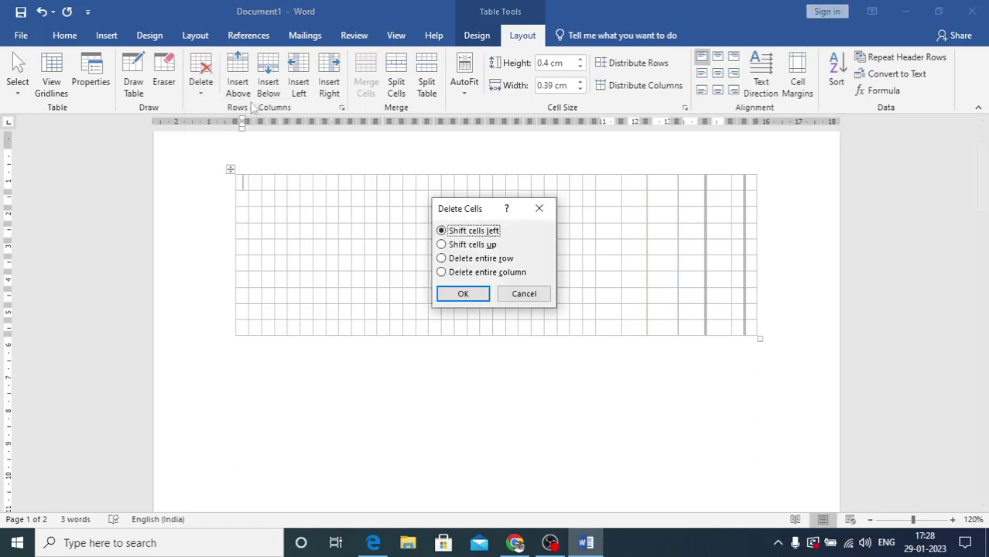
pyautogui.click(442, 258)
pyautogui.click(459, 293)
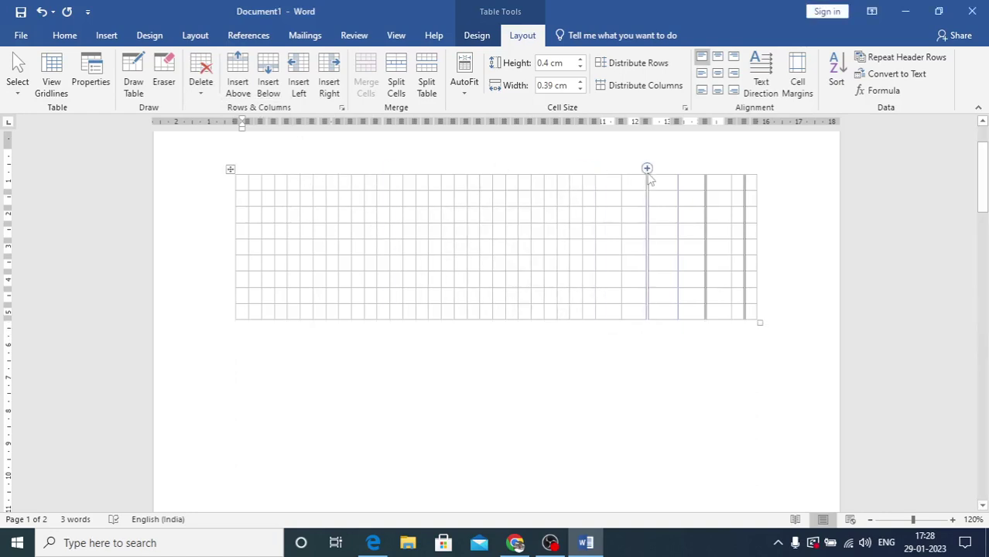
pyautogui.click(201, 81)
pyautogui.click(224, 162)
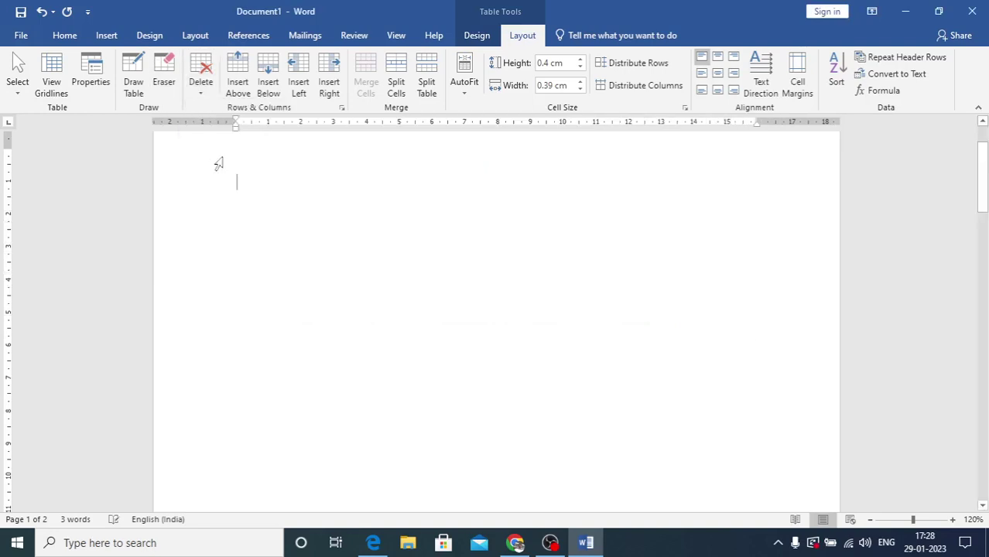
# Insert a table with eight columns and three rows
pyautogui.click(106, 36)
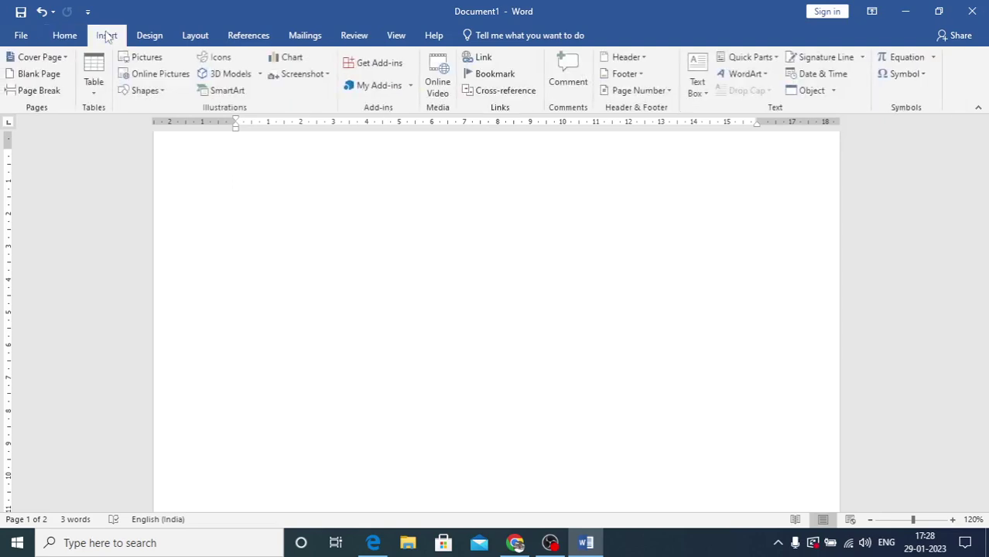
pyautogui.click(97, 92)
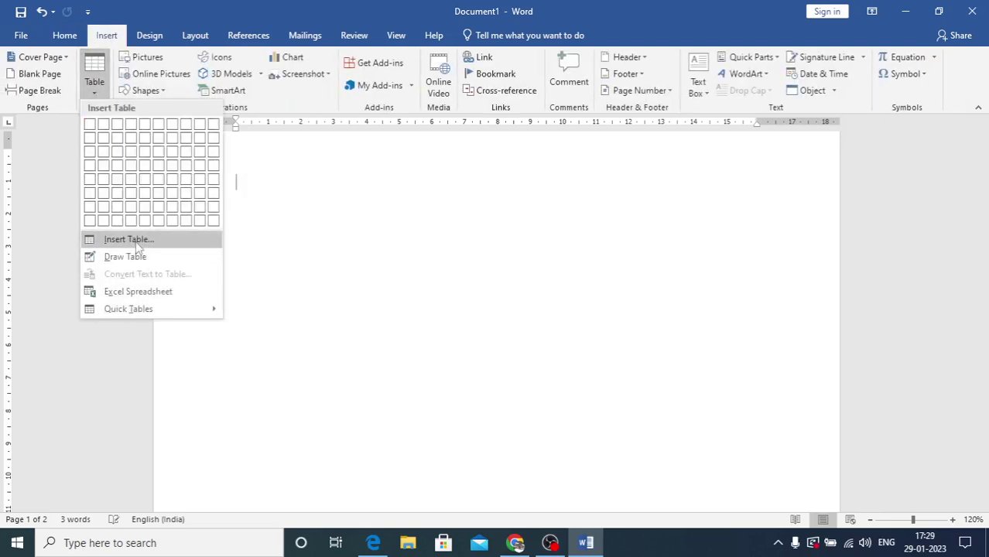
pyautogui.click(130, 240)
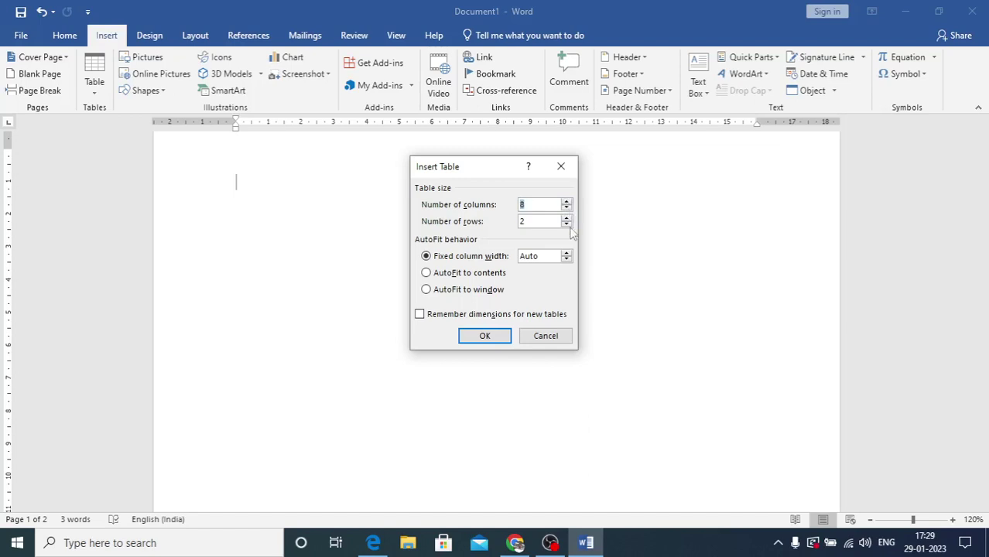
pyautogui.click(502, 337)
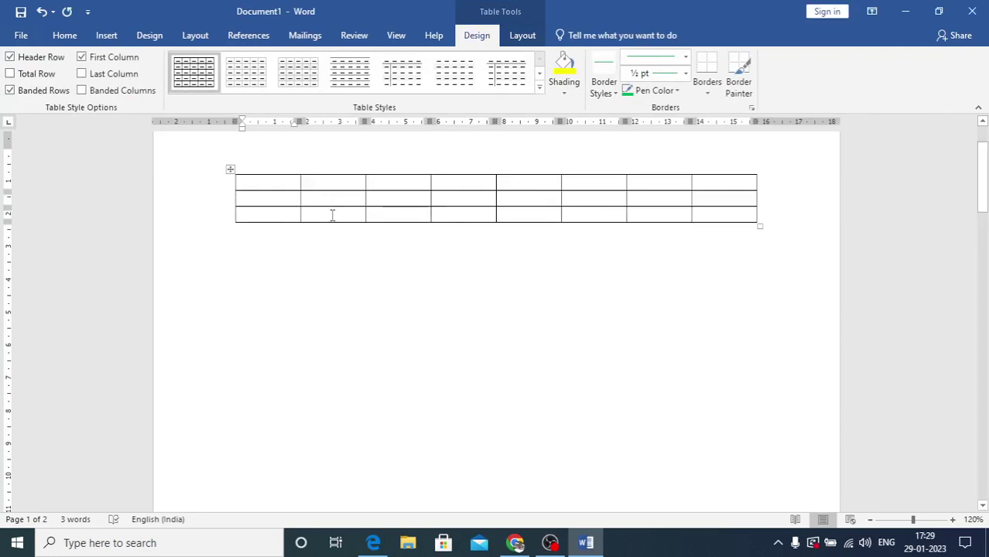
# Clear the whole document and draw a table about 11.7 cm wide and 3.8 cm high, divided into two columns and two rows
pyautogui.hotkey('ctrl', 'a')
pyautogui.press('Delete')
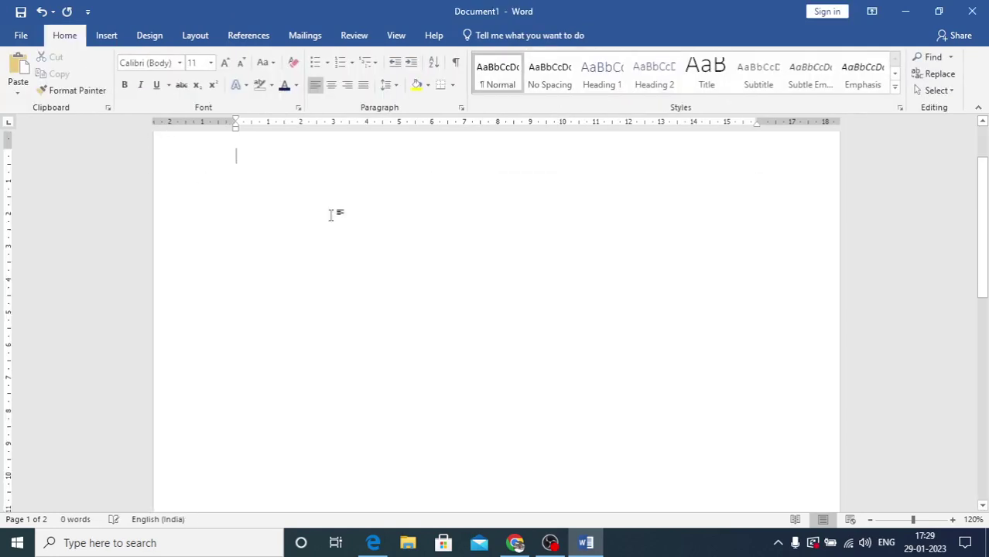
pyautogui.click(105, 36)
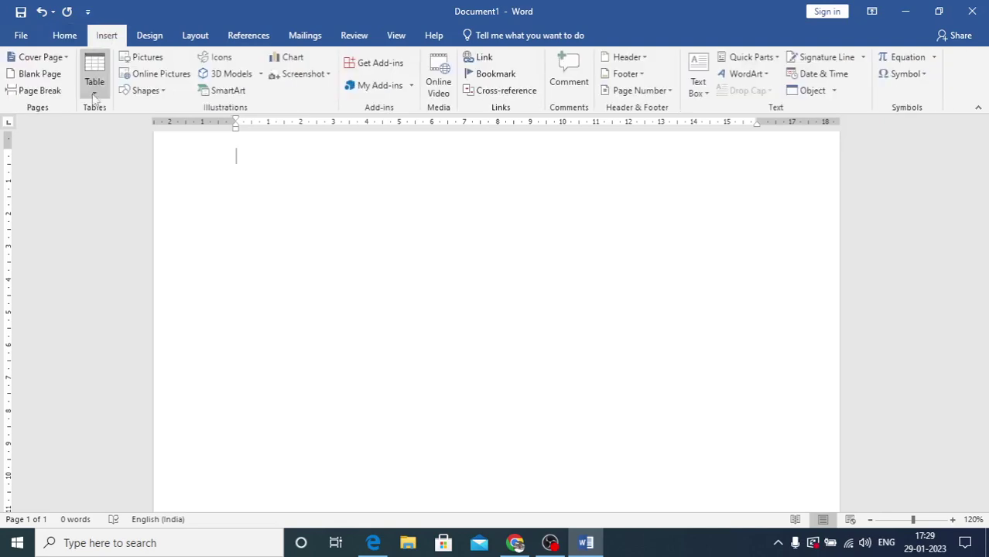
pyautogui.click(92, 92)
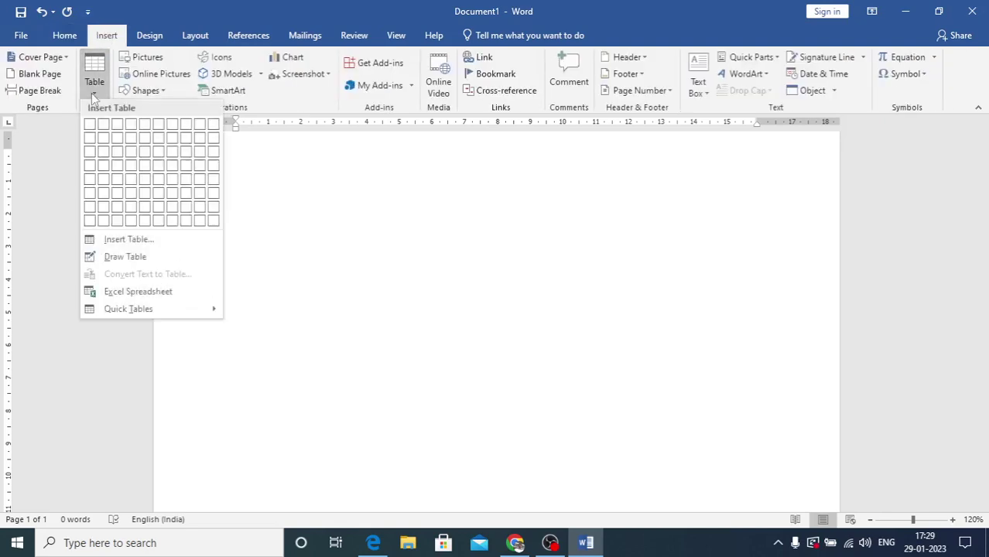
pyautogui.click(114, 258)
pyautogui.moveTo(232, 220)
pyautogui.mouseDown()
pyautogui.moveTo(370, 192)
pyautogui.moveTo(534, 189)
pyautogui.moveTo(614, 320)
pyautogui.moveTo(617, 347)
pyautogui.mouseUp()
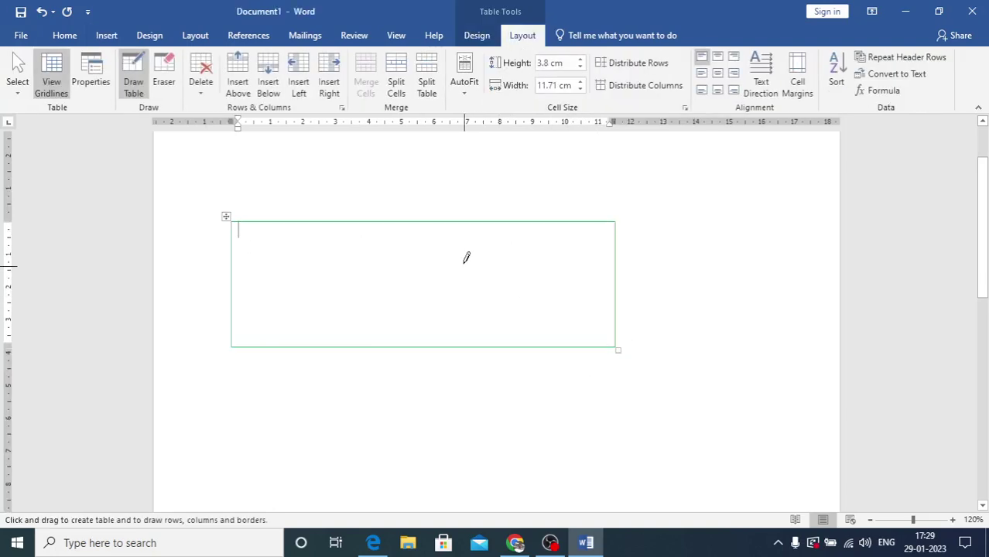
pyautogui.moveTo(478, 219); pyautogui.dragTo(477, 346)
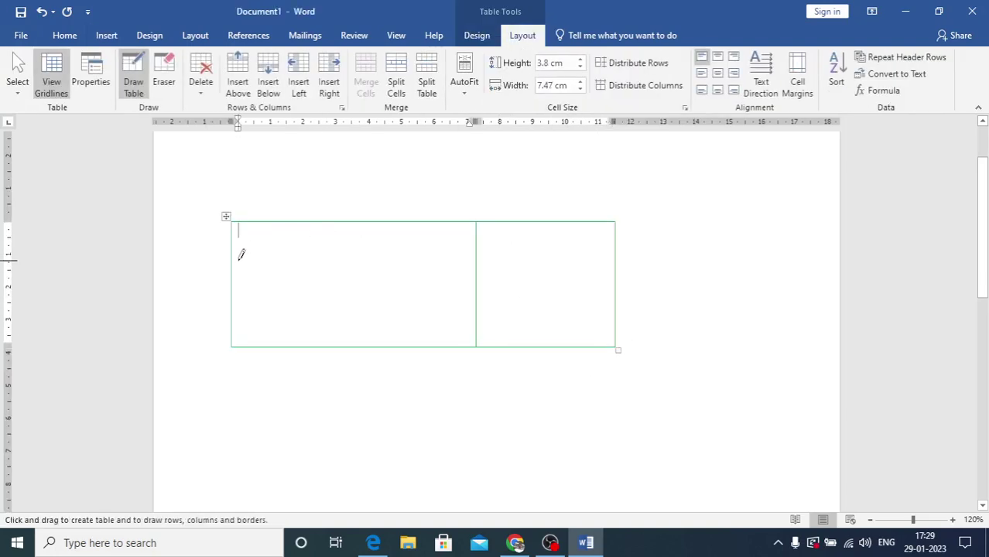
pyautogui.moveTo(242, 255); pyautogui.dragTo(551, 252)
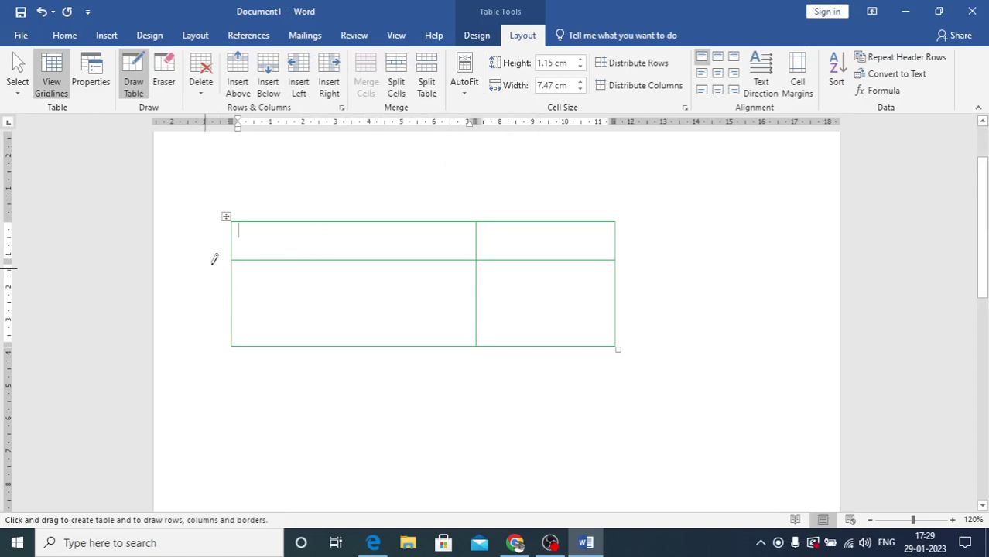
# Split the drawn table's first cell into three columns and two rows
pyautogui.click(397, 74)
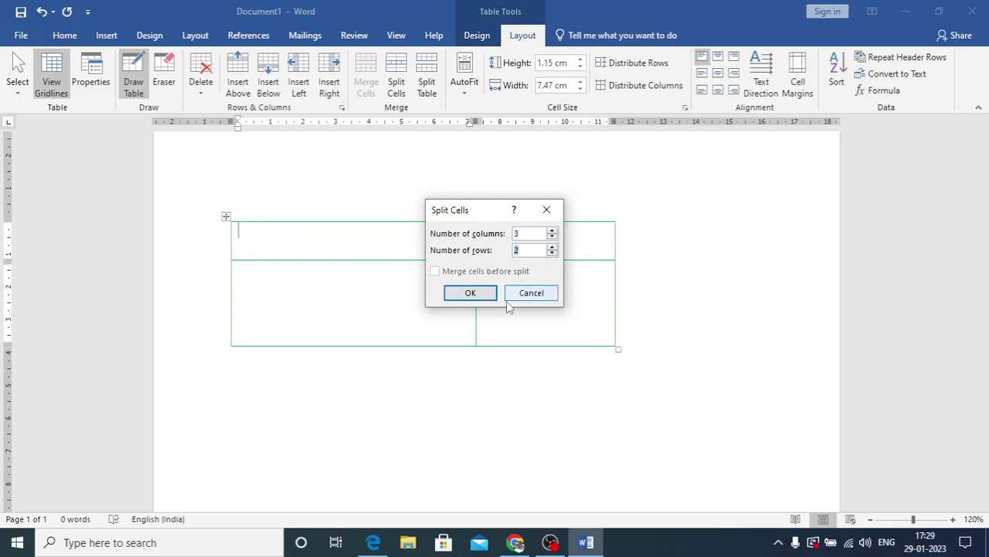
pyautogui.click(474, 297)
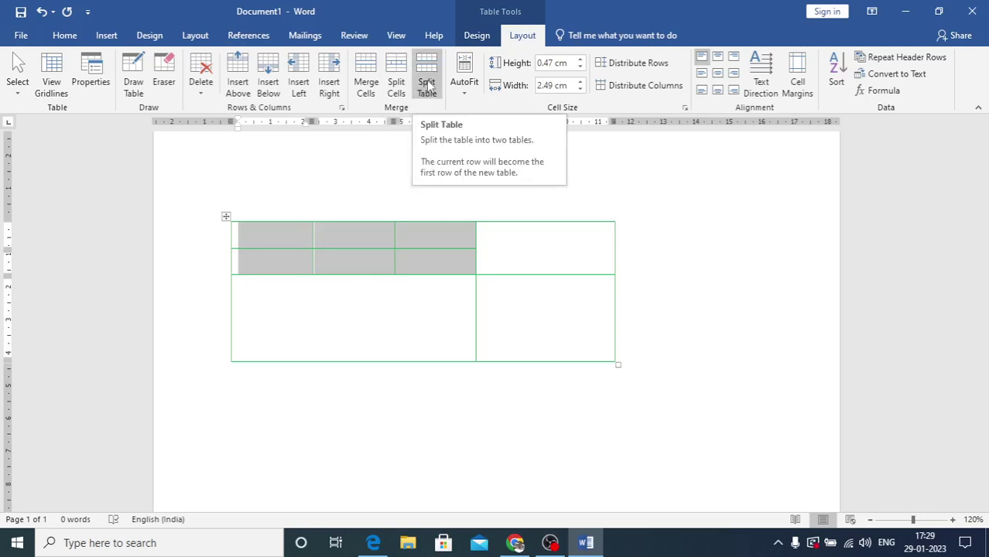
pyautogui.click(166, 279)
pyautogui.click(684, 233)
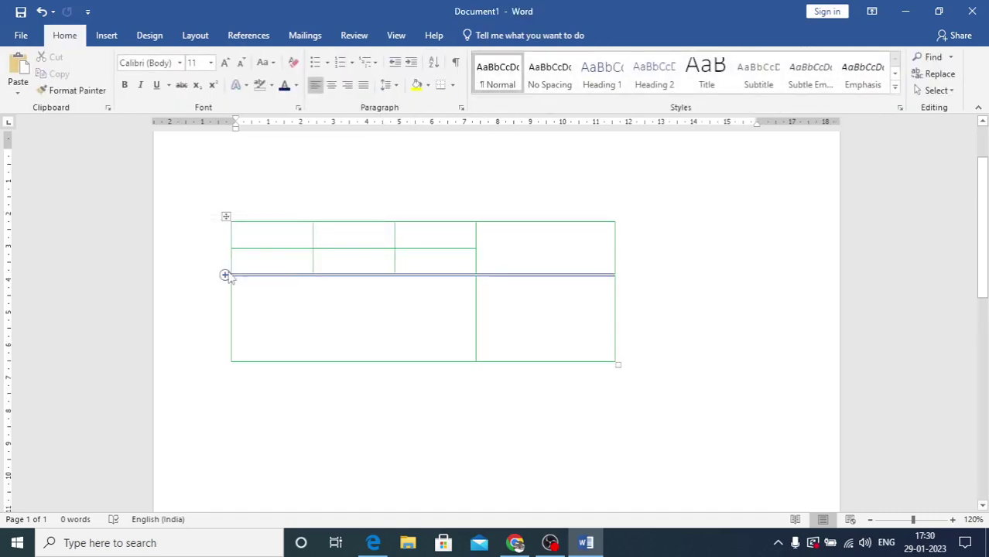
# Split the table into two tables at its second row and separate the parts with a gap
pyautogui.click(233, 266)
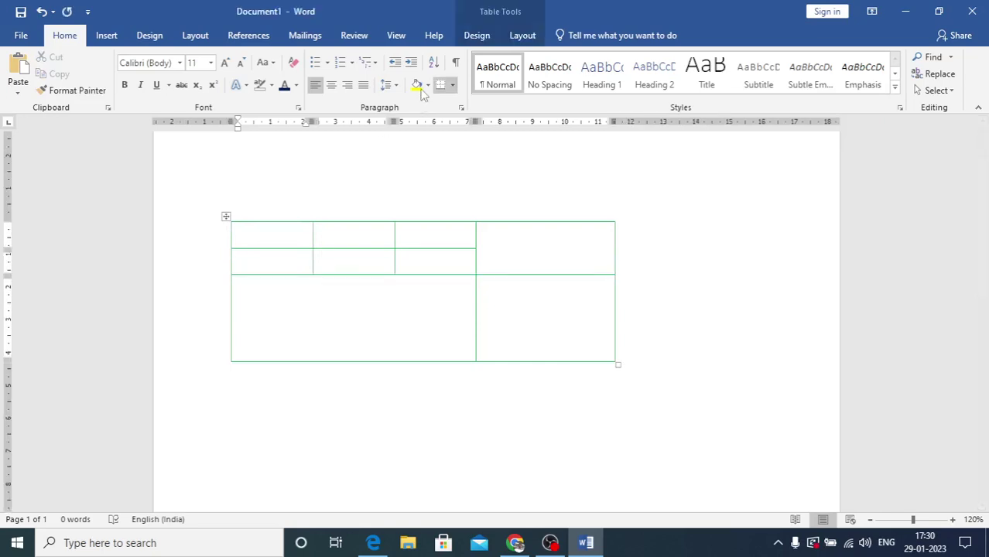
pyautogui.click(531, 37)
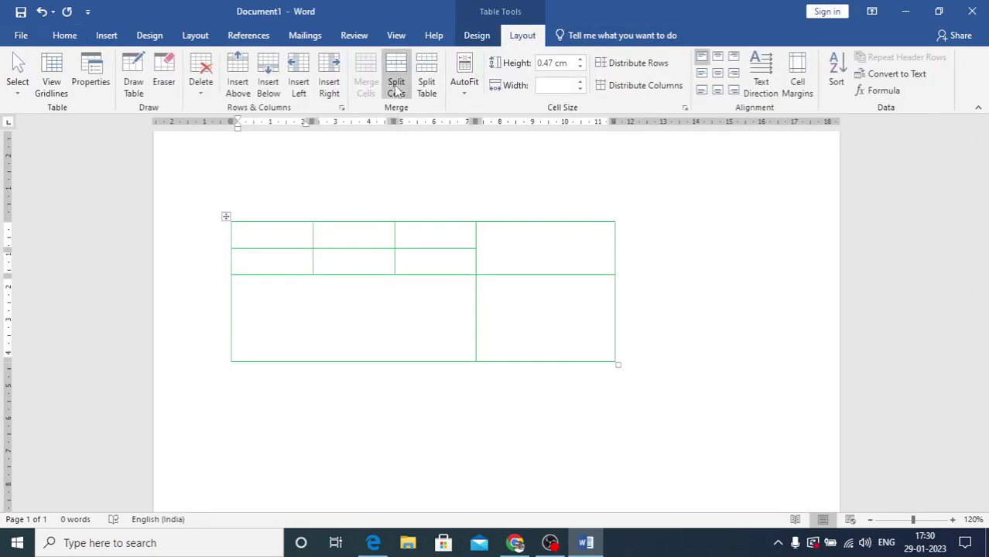
pyautogui.click(423, 76)
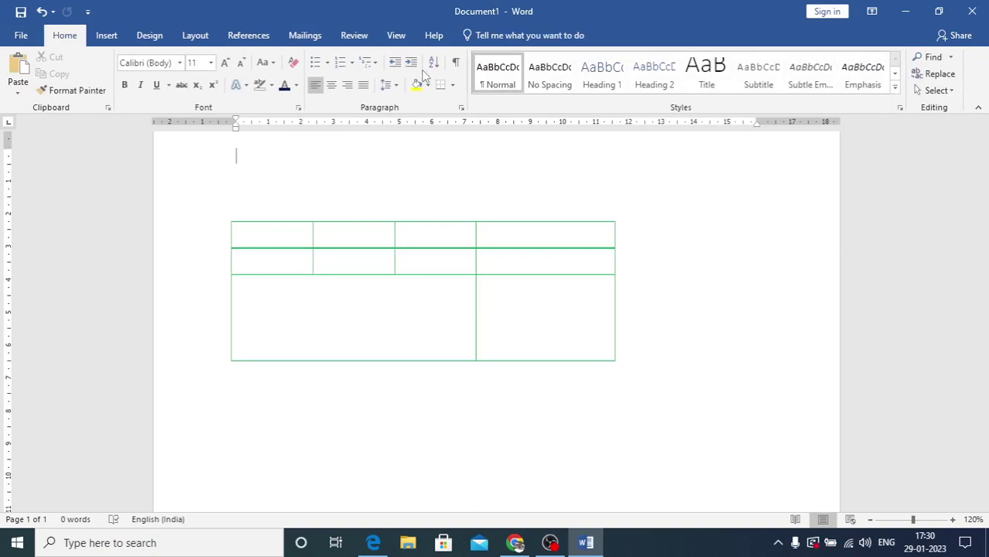
pyautogui.click(612, 250)
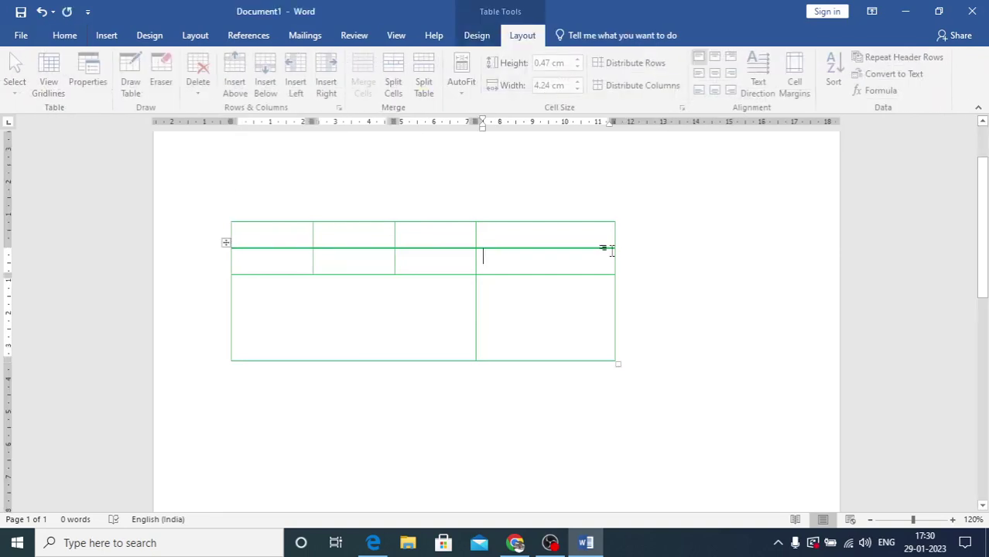
pyautogui.click(438, 97)
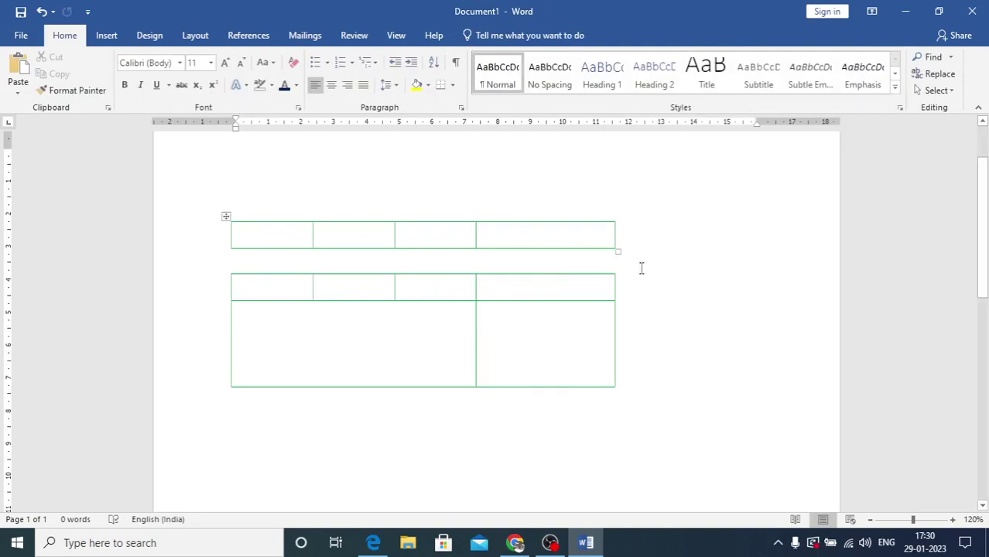
pyautogui.click(308, 237)
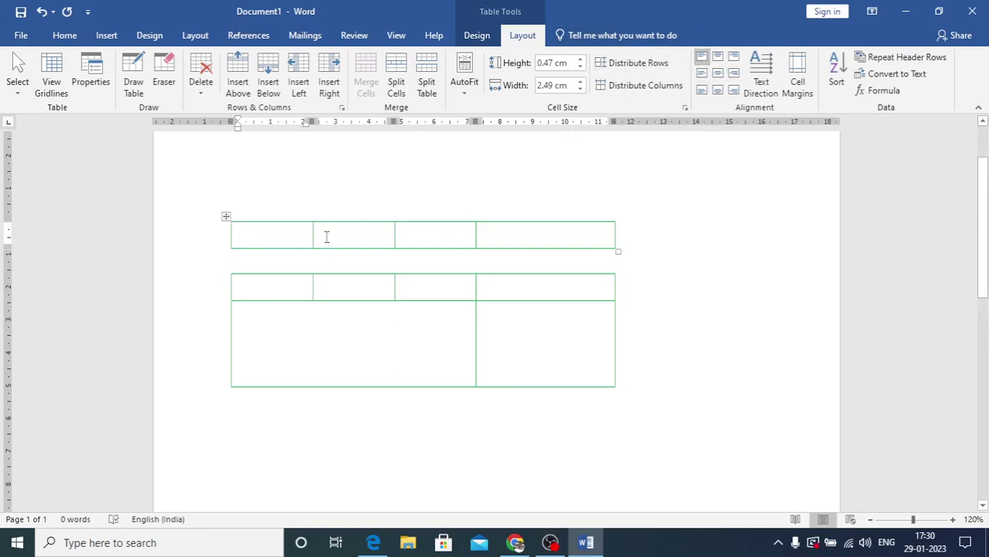
# Fill the first row's four cells with the sample text Dfd, Dfvd, Sdfdscf and dfvdvd
pyautogui.write('dfd')
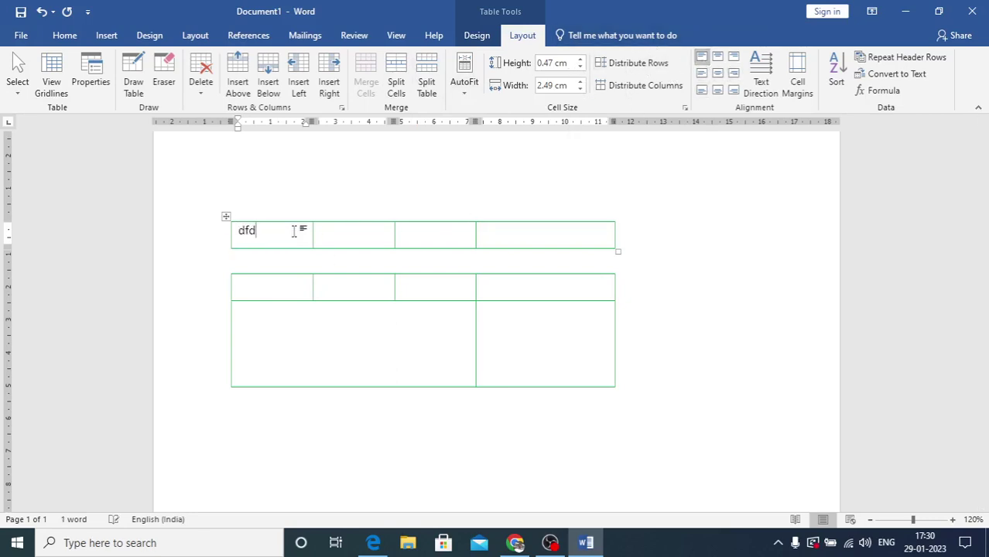
pyautogui.press('Tab')
pyautogui.write('dfvd')
pyautogui.press('Tab')
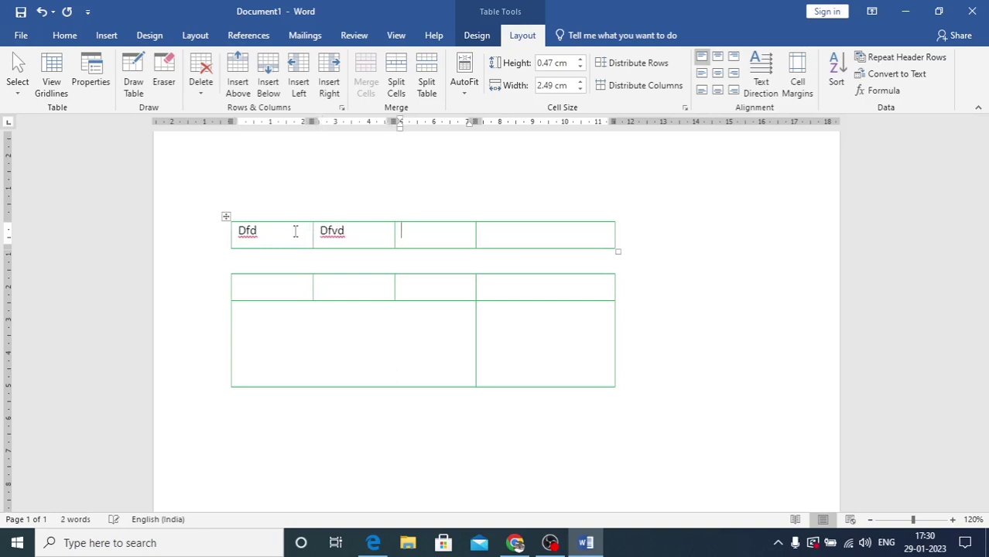
pyautogui.write('sdfdscf')
pyautogui.press('Tab')
pyautogui.write('dfvd')
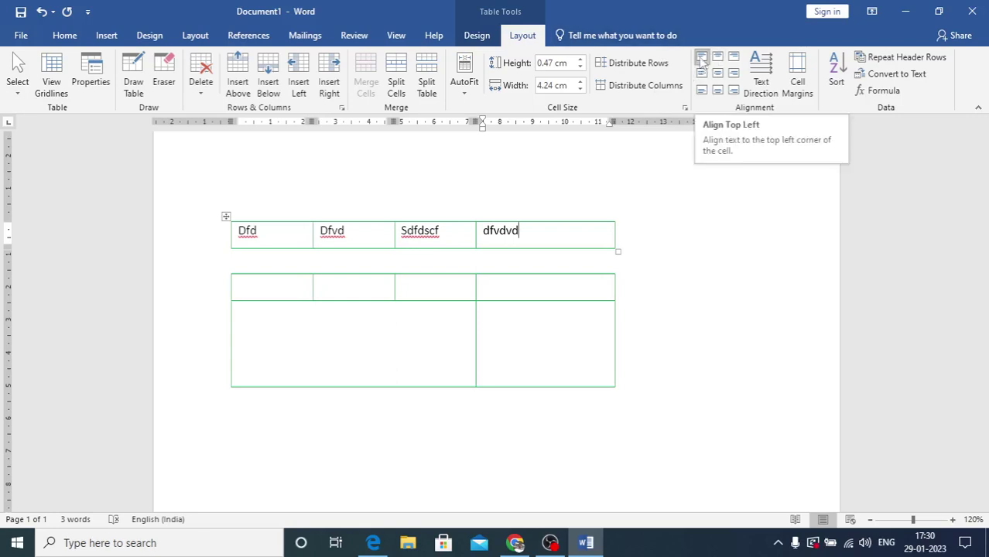
# Cycle the first cell's text through the top, centre and bottom alignments, finishing with Align Bottom Right
pyautogui.click(265, 237)
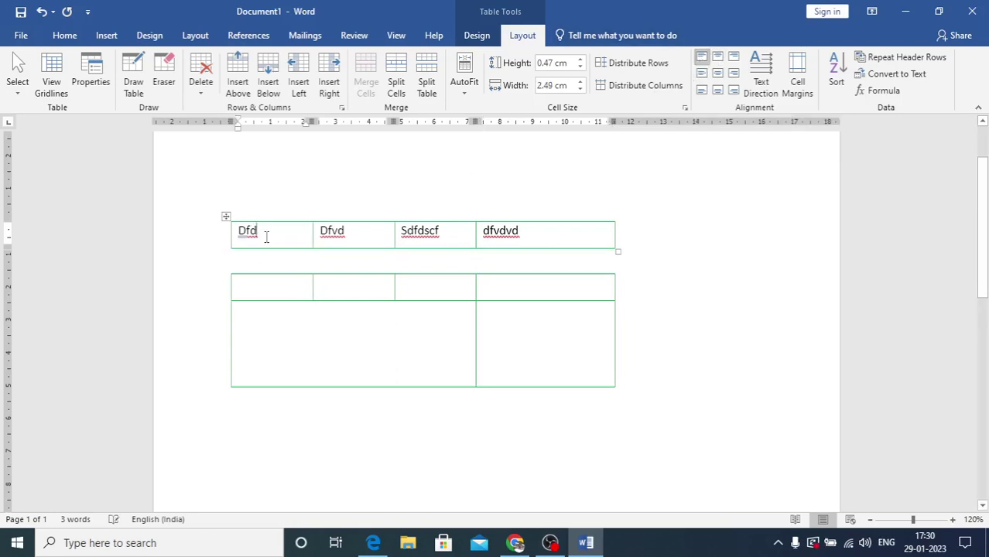
pyautogui.click(702, 60)
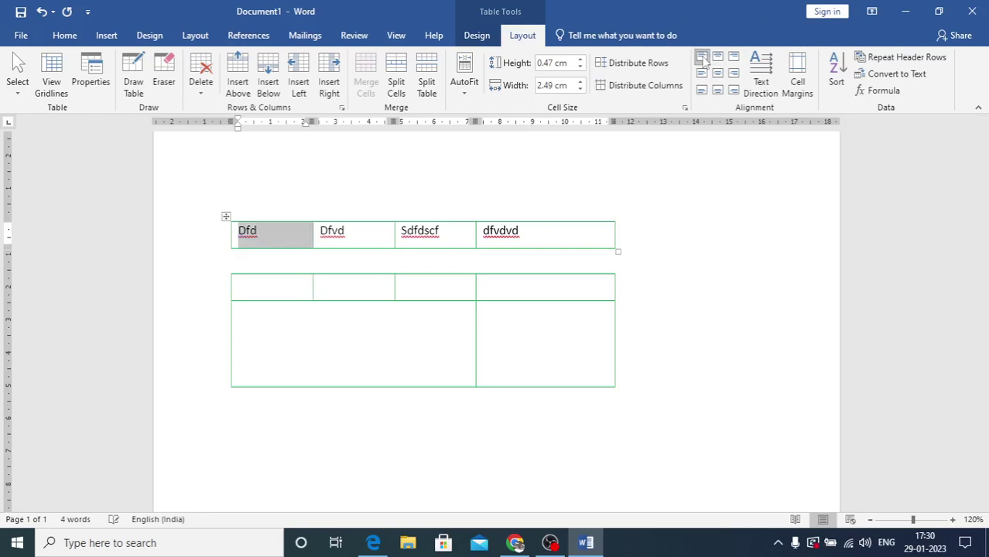
pyautogui.click(717, 58)
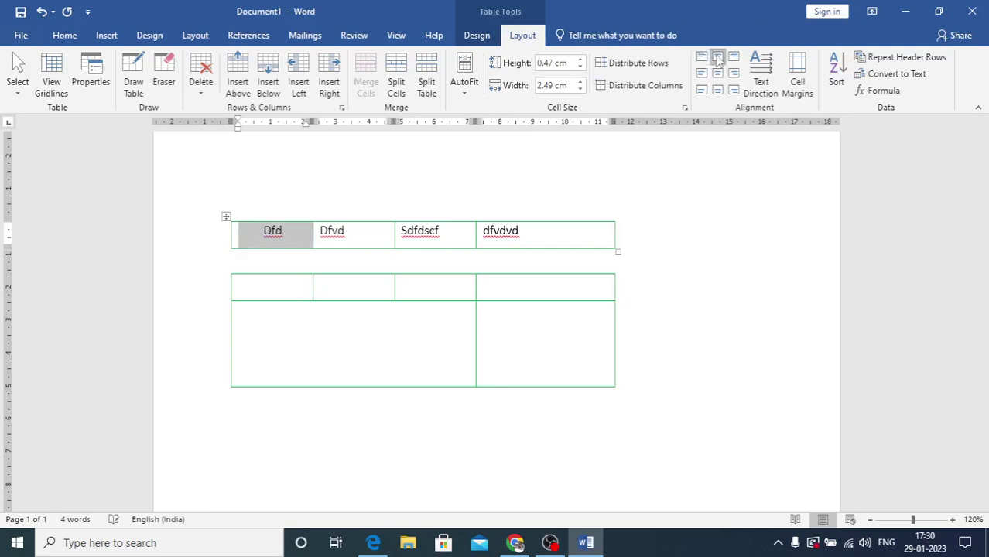
pyautogui.click(734, 58)
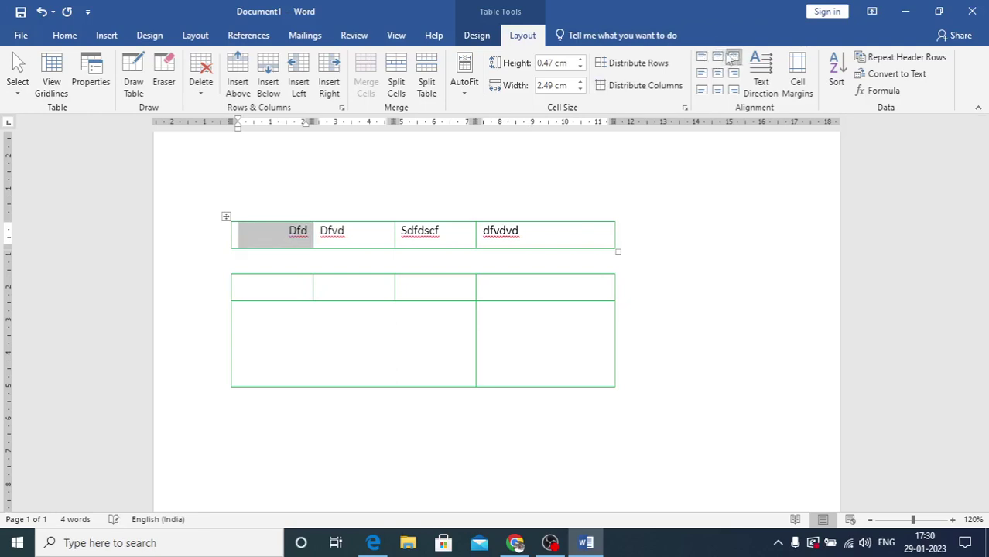
pyautogui.click(702, 58)
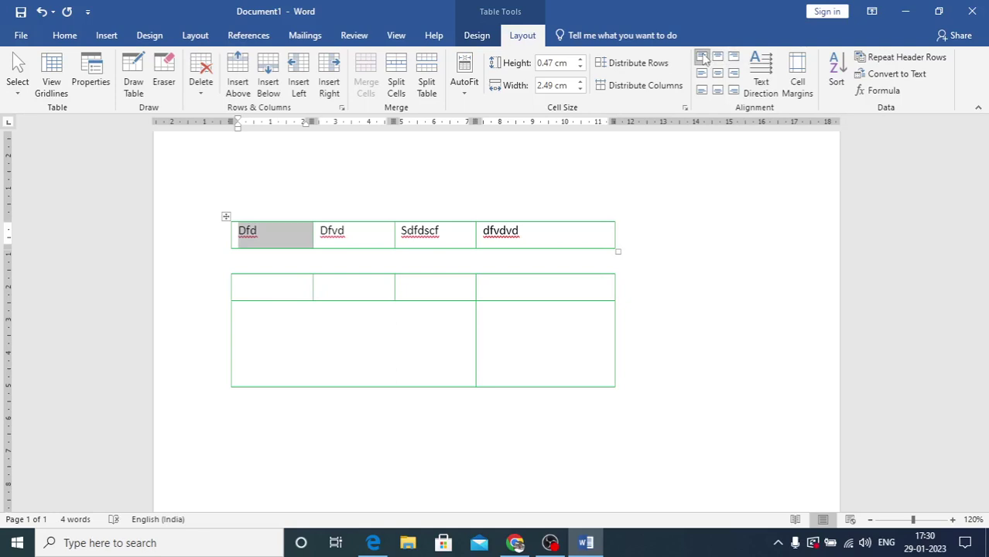
pyautogui.click(702, 73)
pyautogui.click(718, 74)
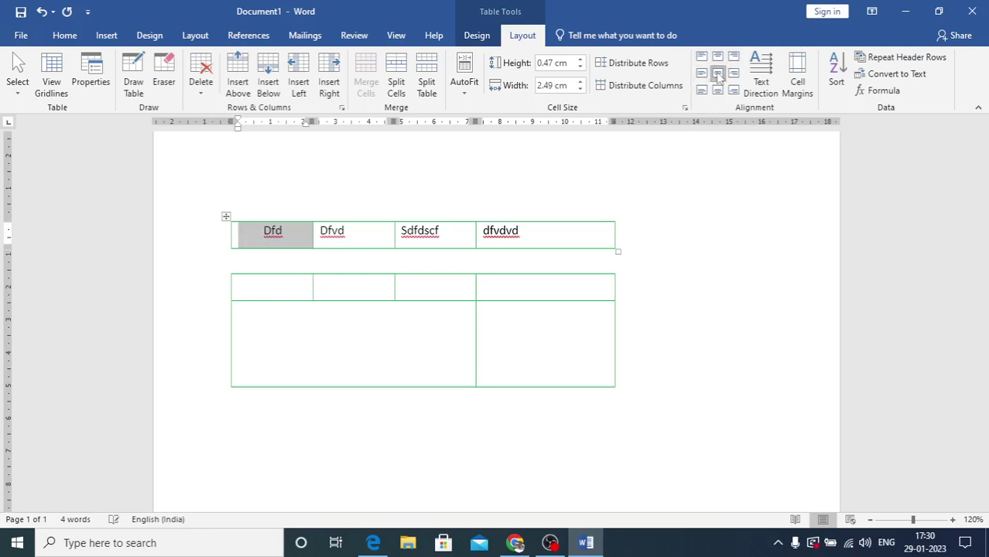
pyautogui.click(733, 73)
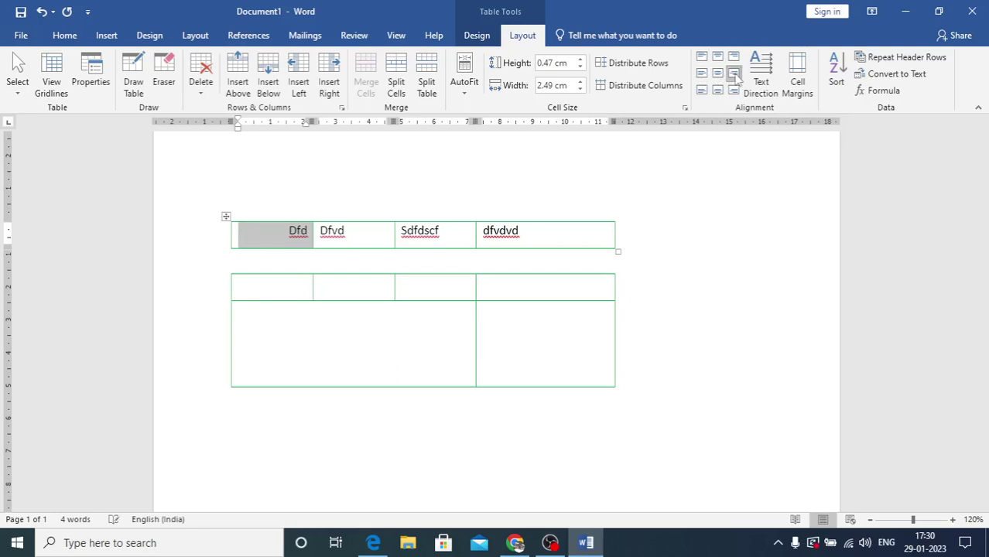
pyautogui.click(735, 90)
pyautogui.click(719, 91)
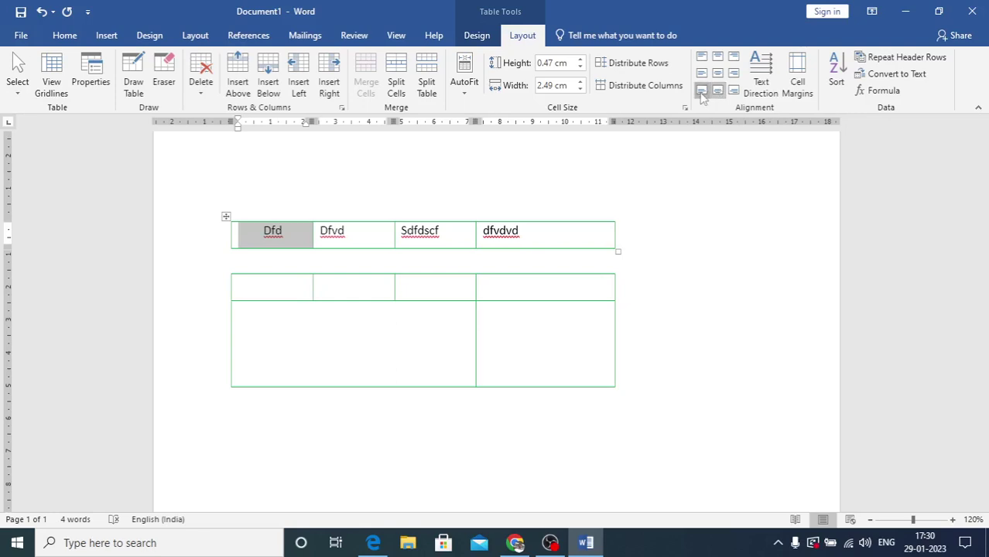
pyautogui.click(701, 90)
pyautogui.click(718, 91)
pyautogui.click(735, 91)
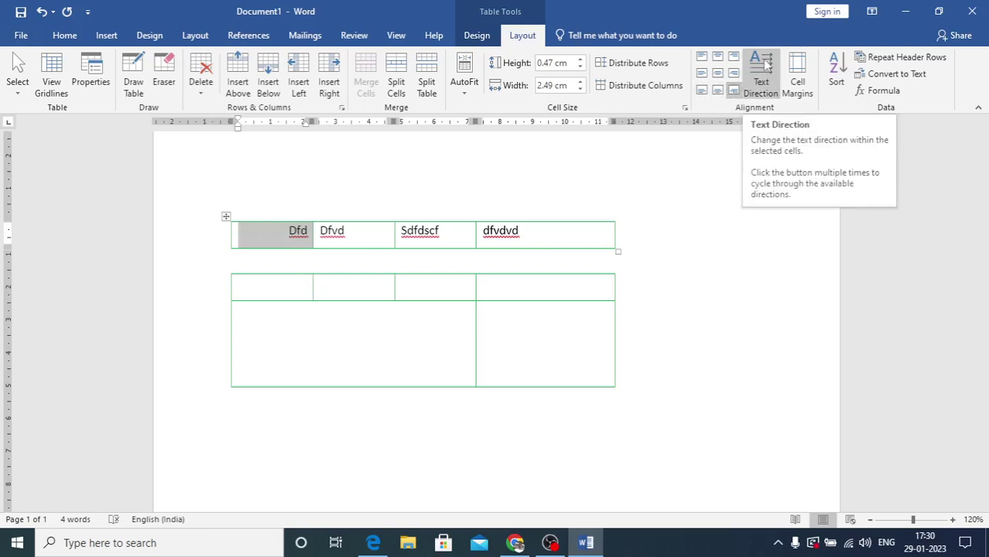
# Cycle the text direction of the first row's first and third cells through both vertical orientations and back to horizontal
pyautogui.click(766, 66)
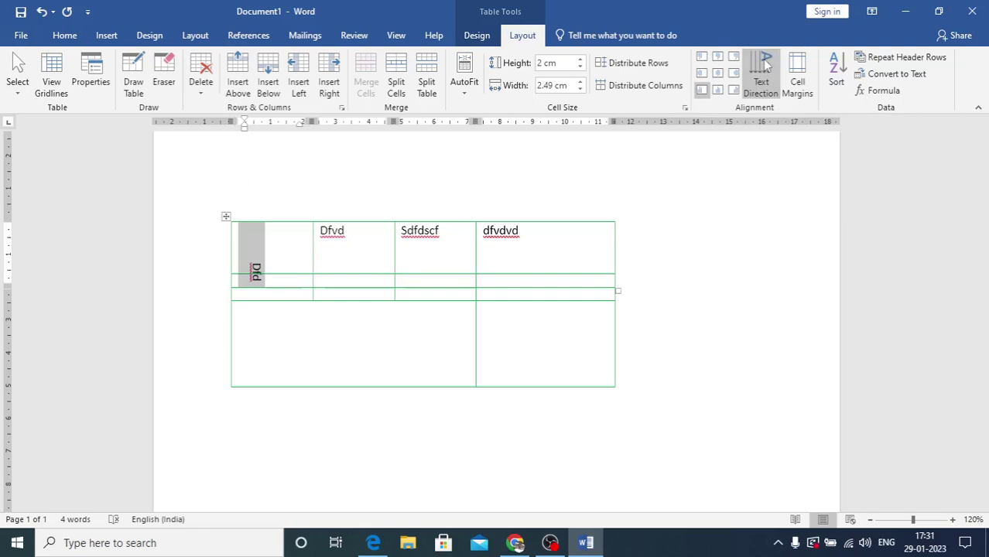
pyautogui.click(772, 73)
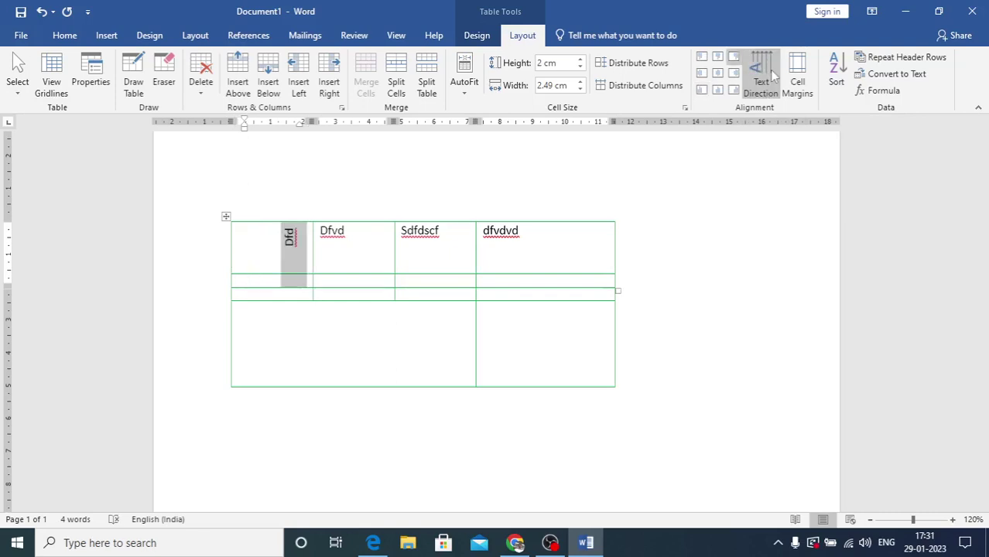
pyautogui.click(772, 73)
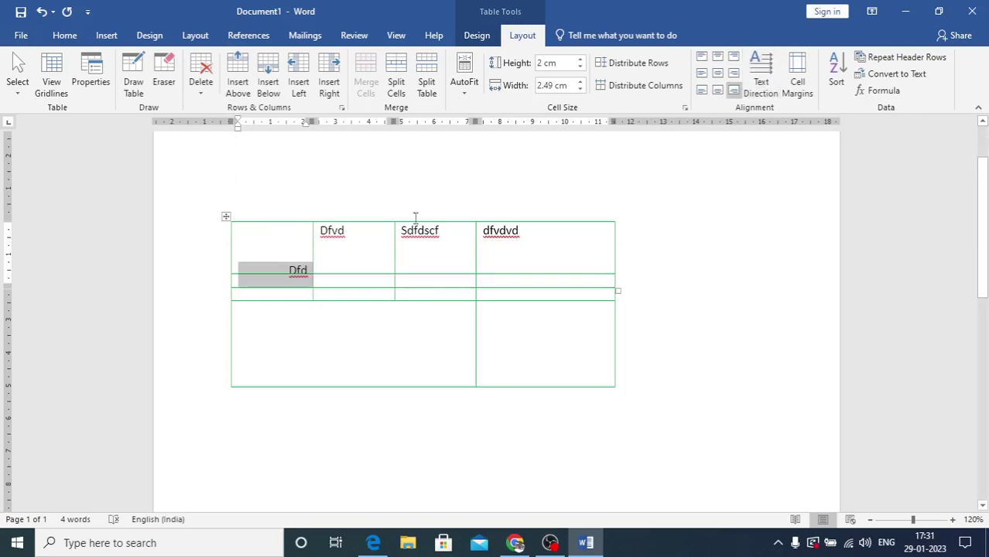
pyautogui.click(436, 230)
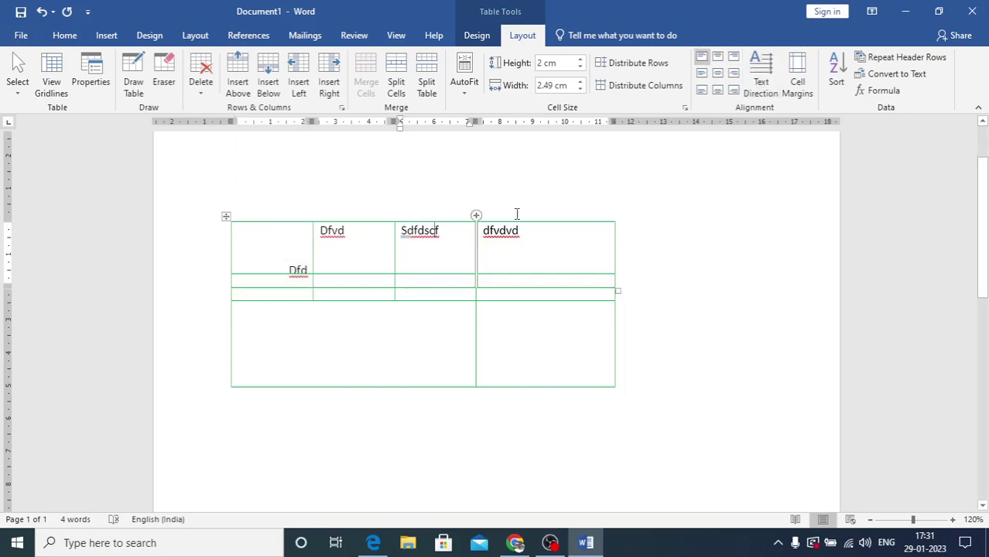
pyautogui.click(769, 71)
pyautogui.click(769, 71)
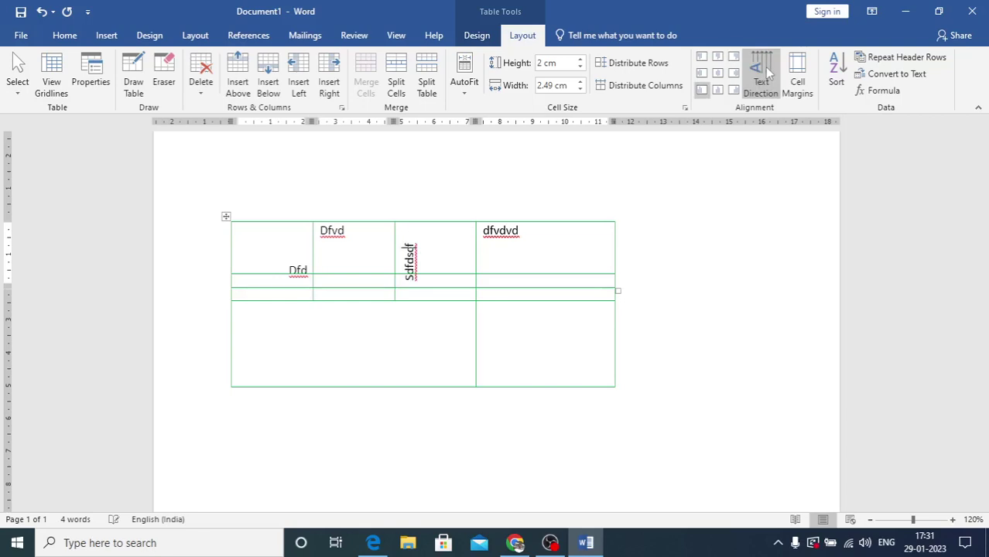
pyautogui.click(769, 71)
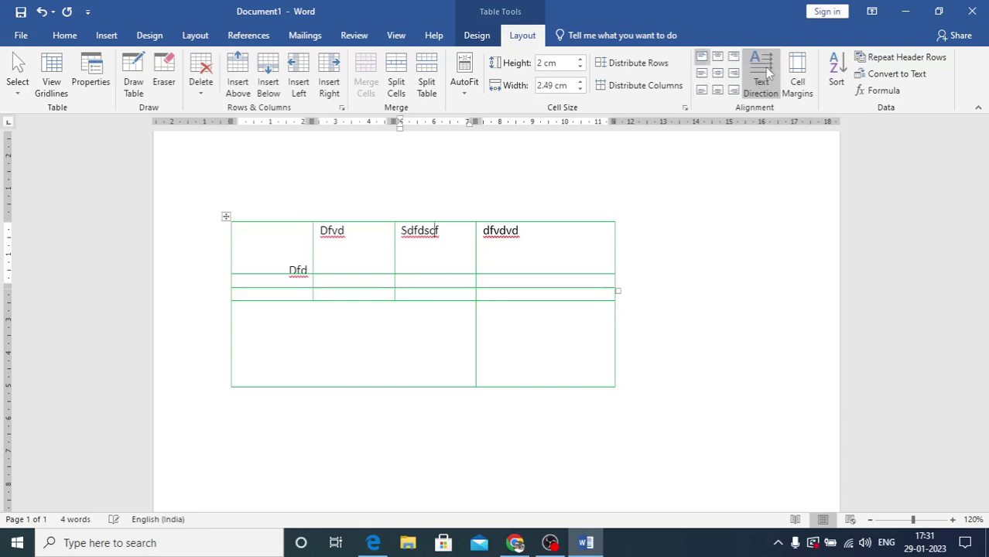
# Cycle the third cell's text through the bottom, centre and top alignments, finishing with Align Bottom Right
pyautogui.click(717, 90)
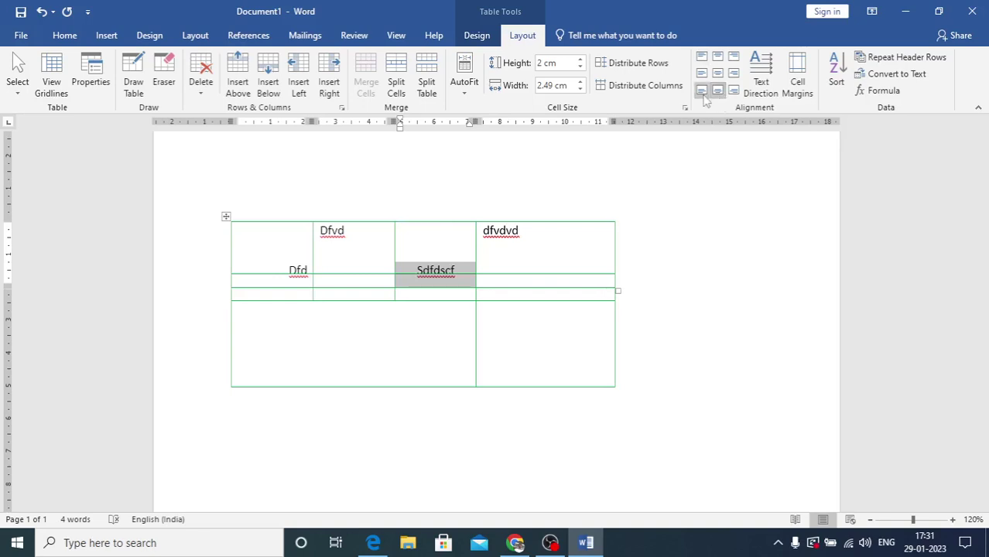
pyautogui.click(702, 91)
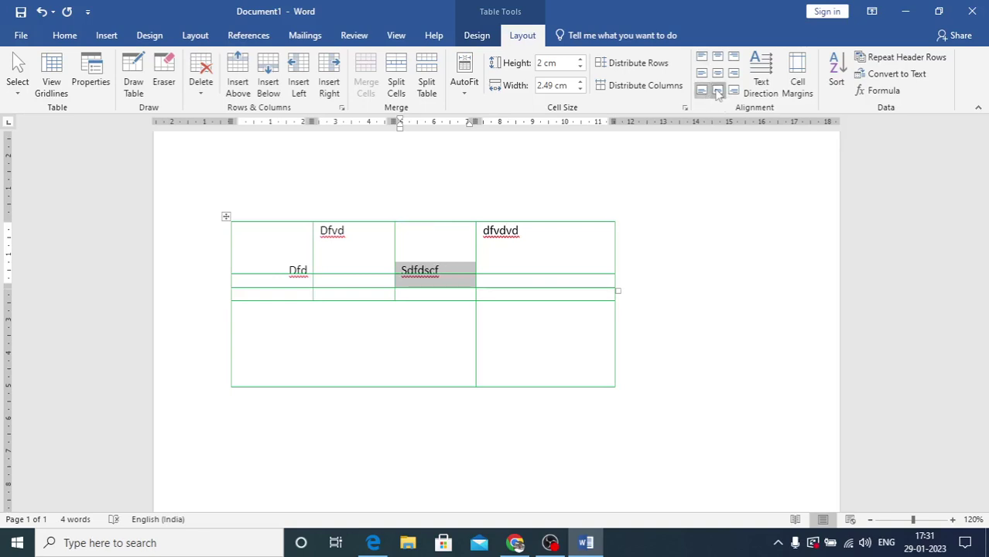
pyautogui.click(717, 90)
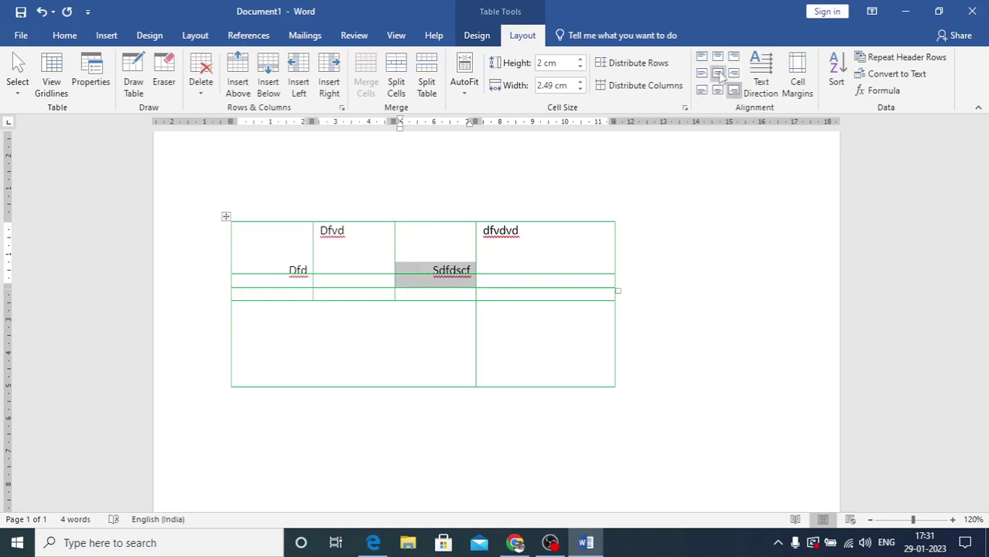
pyautogui.click(718, 73)
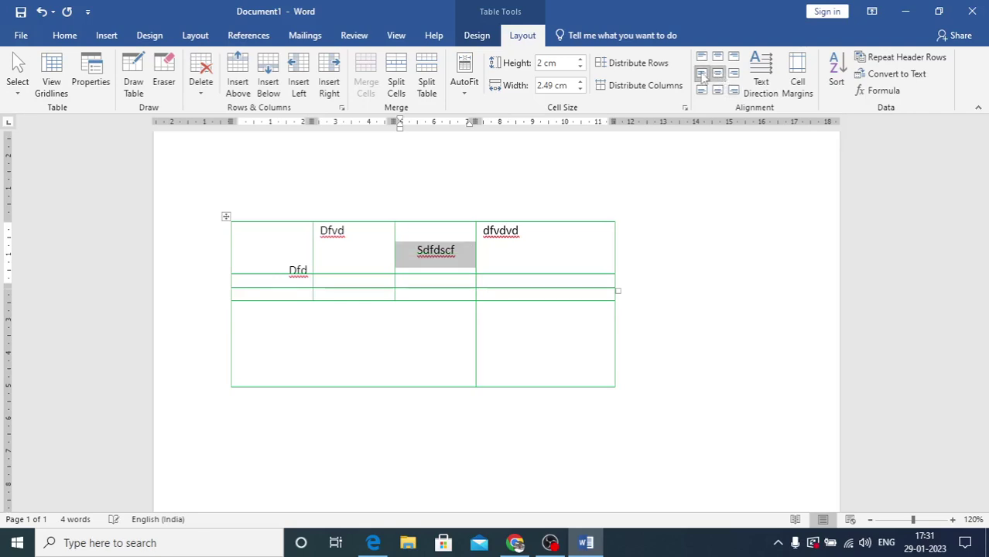
pyautogui.click(702, 74)
pyautogui.click(734, 73)
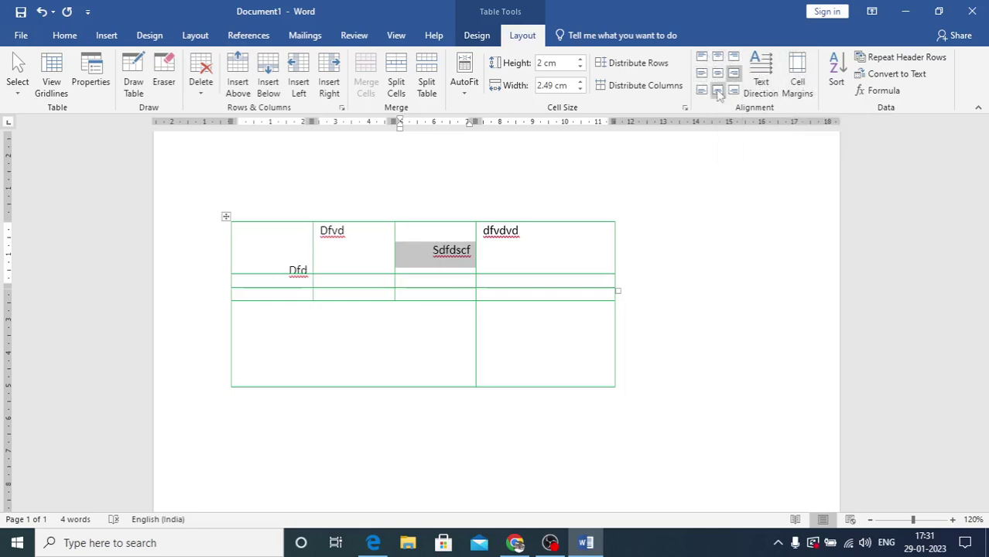
pyautogui.click(719, 59)
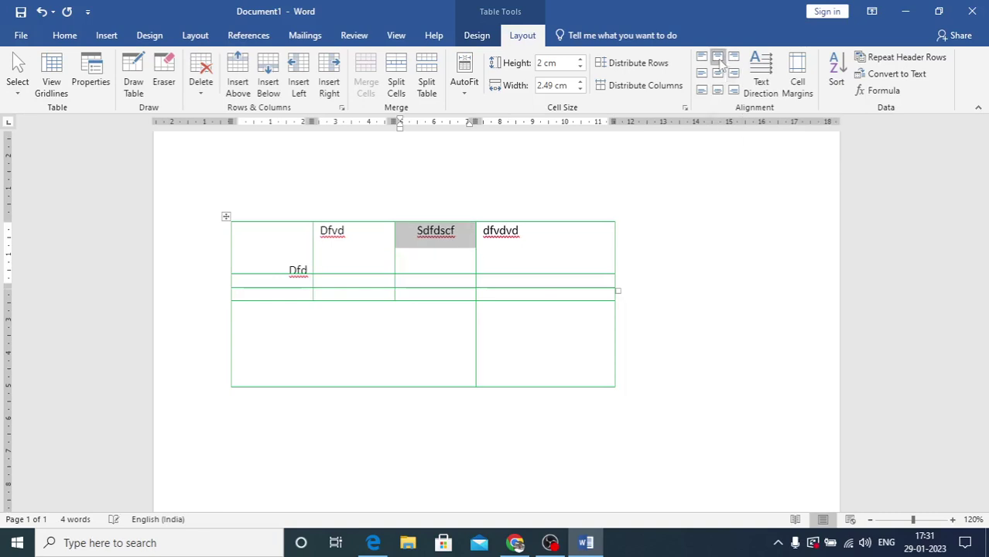
pyautogui.click(701, 57)
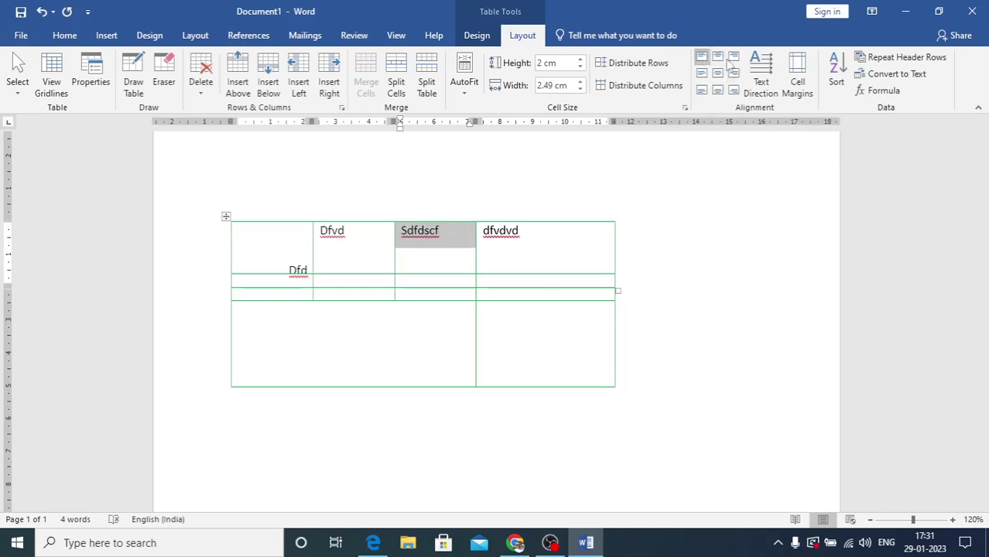
pyautogui.click(718, 57)
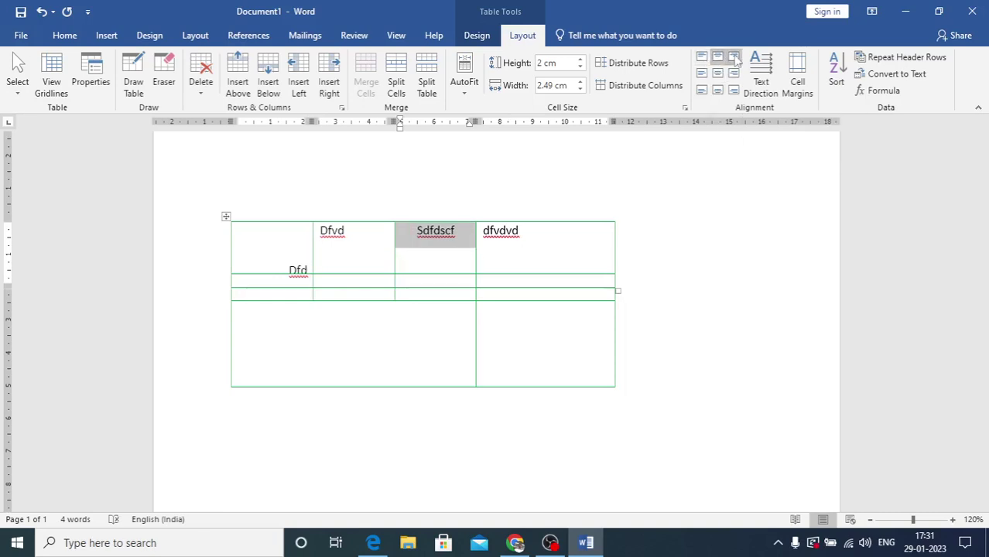
pyautogui.click(734, 58)
pyautogui.click(718, 74)
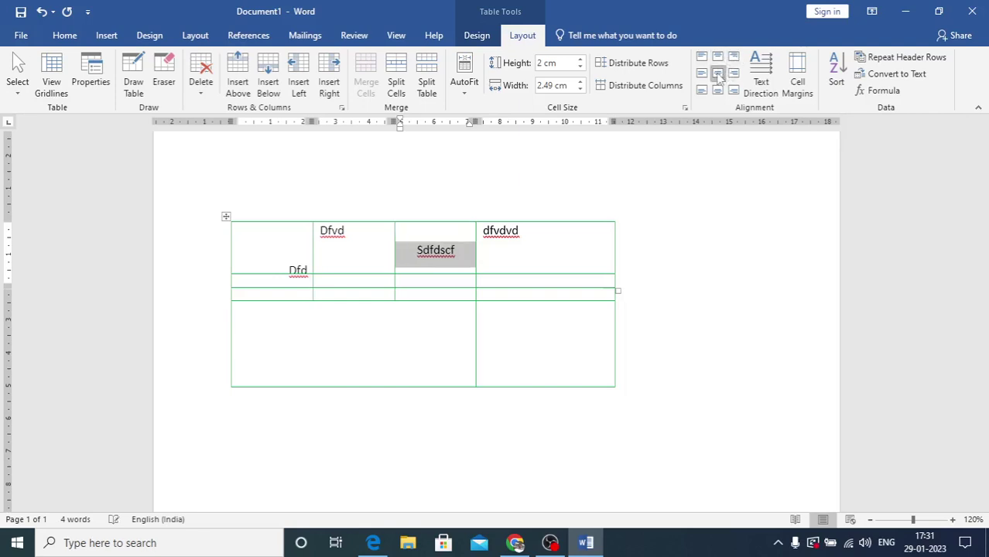
pyautogui.click(702, 74)
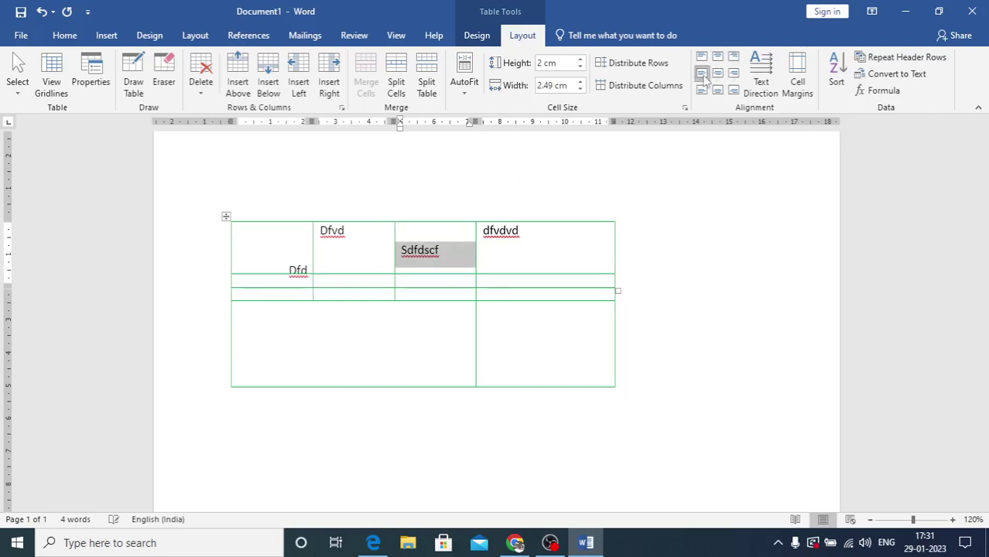
pyautogui.click(717, 73)
pyautogui.click(734, 73)
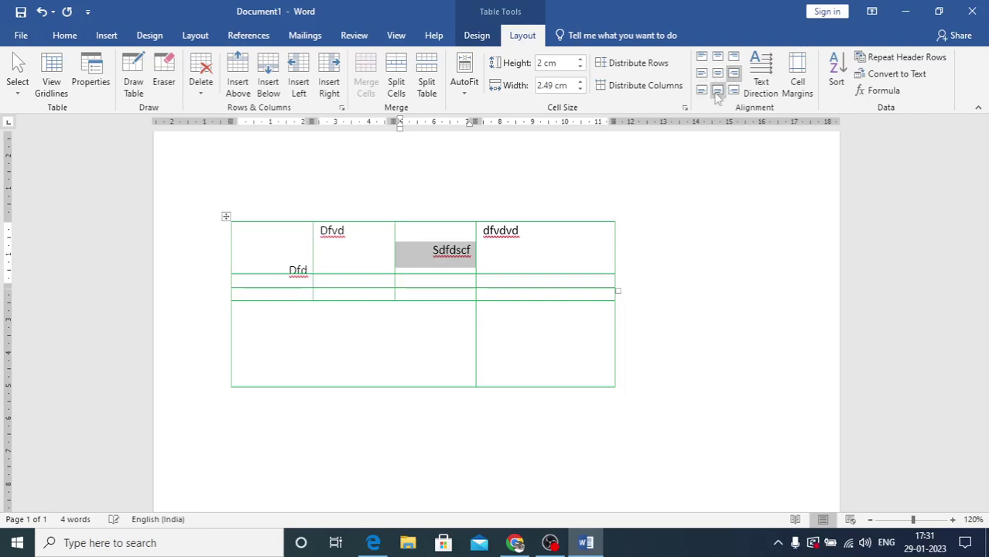
pyautogui.click(717, 90)
pyautogui.click(702, 90)
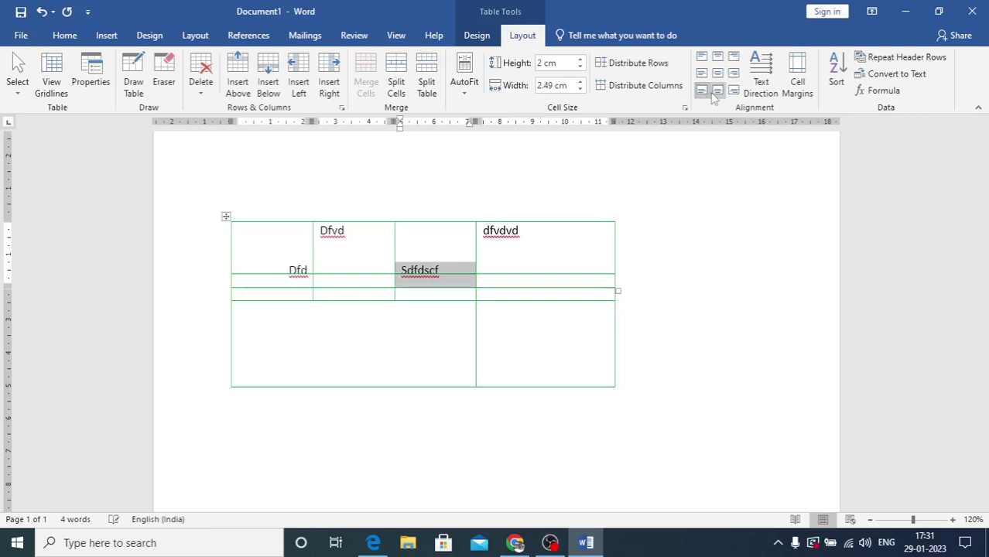
pyautogui.click(717, 91)
pyautogui.click(734, 90)
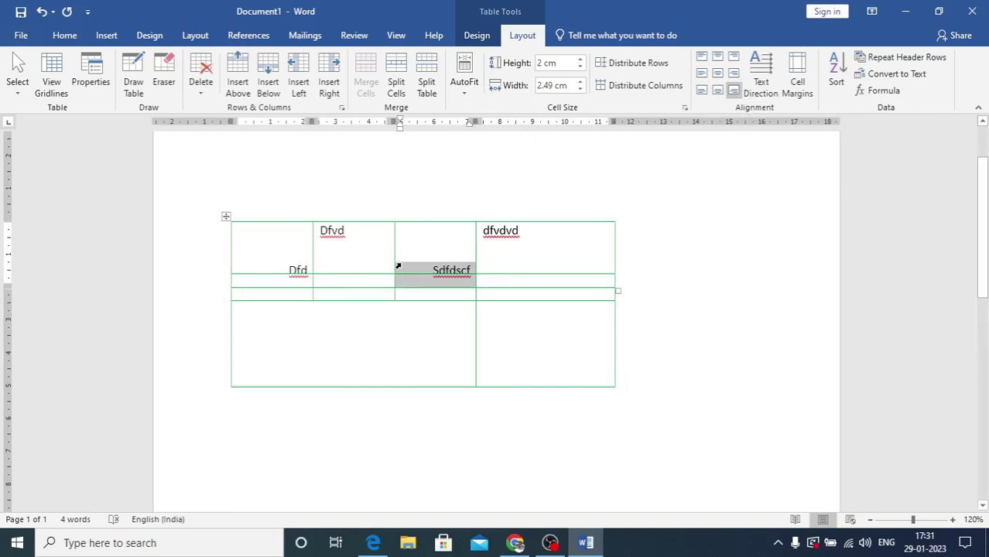
# Clear the whole document, including the tables and their text
pyautogui.hotkey('ctrl', 'a')
pyautogui.press('Delete')
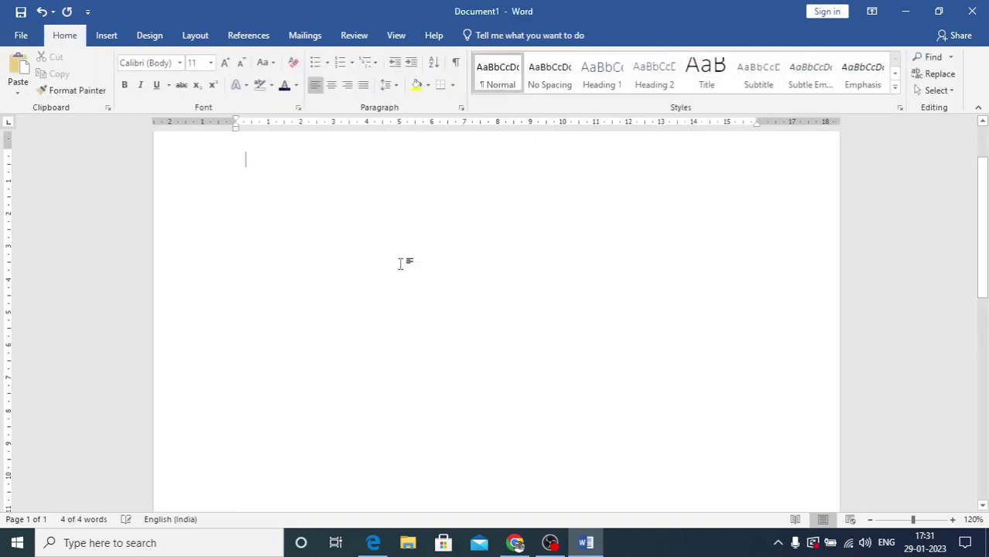
pyautogui.click(106, 35)
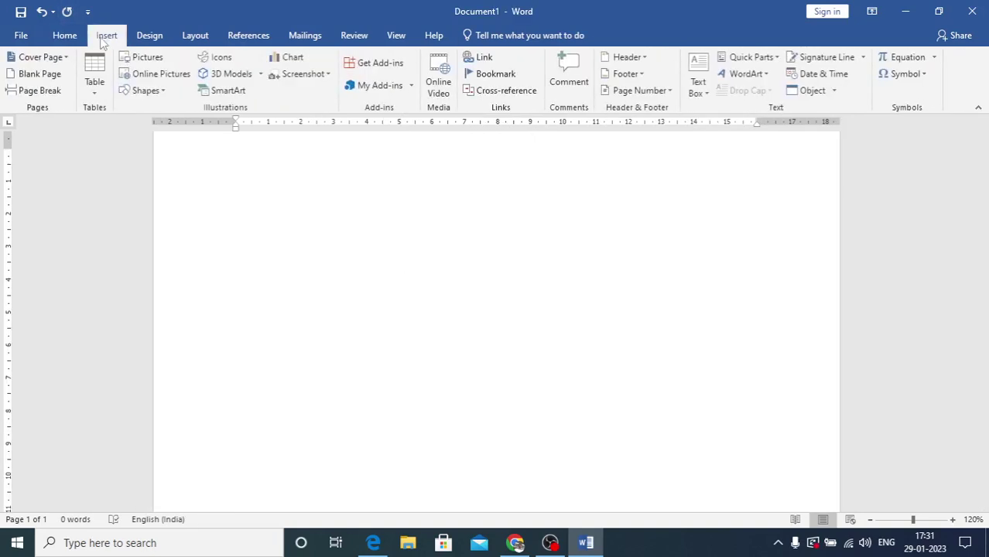
pyautogui.click(95, 91)
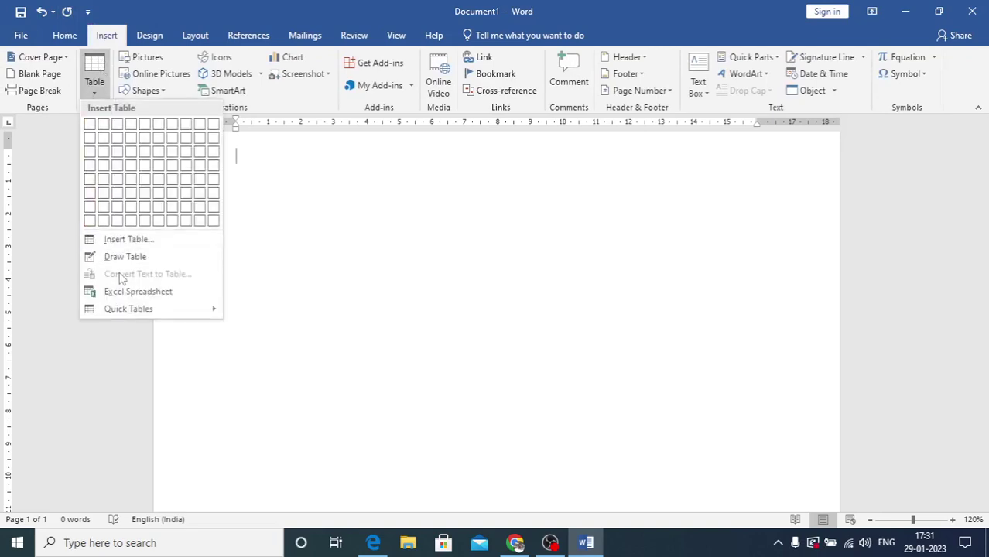
pyautogui.click(348, 240)
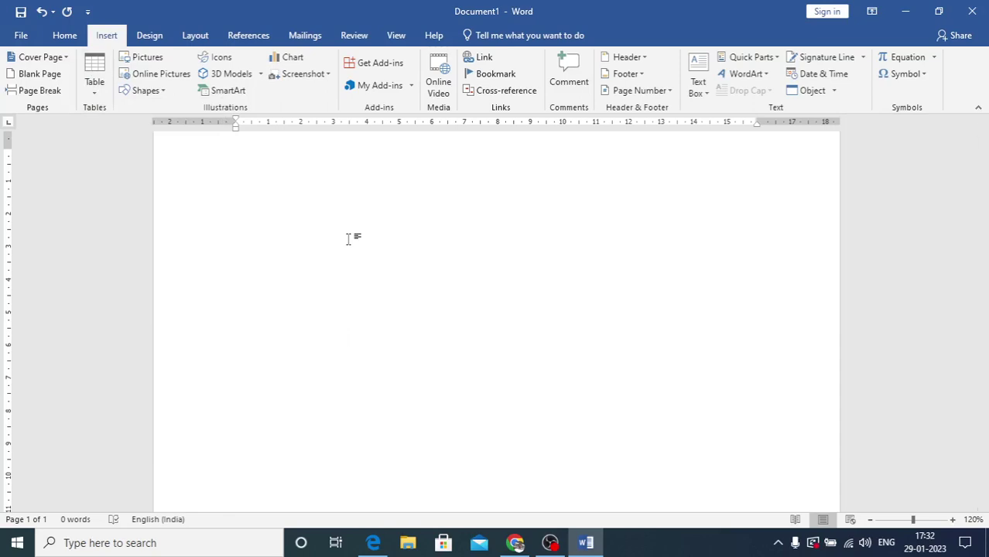
# Write "Hello welcome" on the first line of the blank document
pyautogui.write('I')
pyautogui.press('BackSpace')
pyautogui.write('hello welcome')
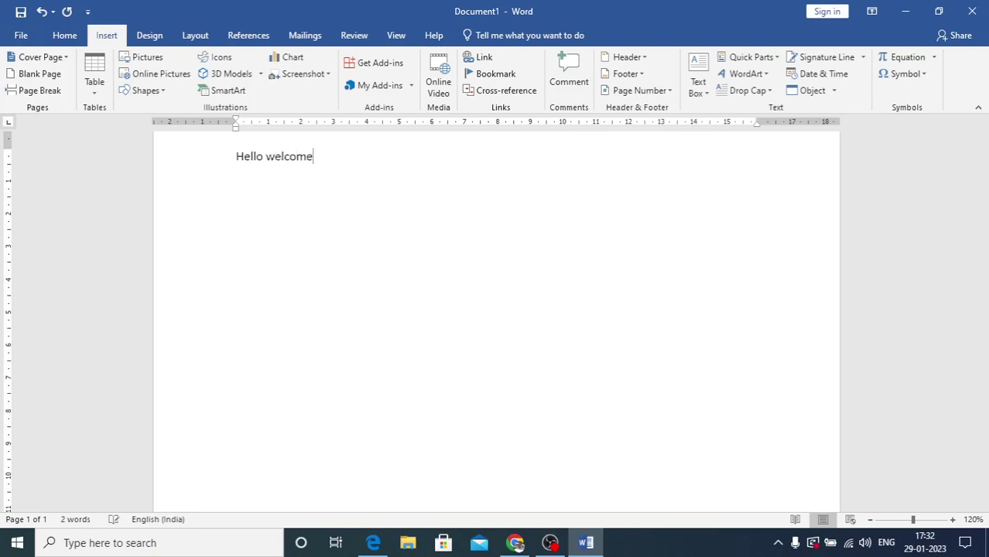
# Convert the "Hello welcome" text into a table with four columns, separating text at paragraphs with fixed column width
pyautogui.moveTo(238, 161); pyautogui.dragTo(355, 155)
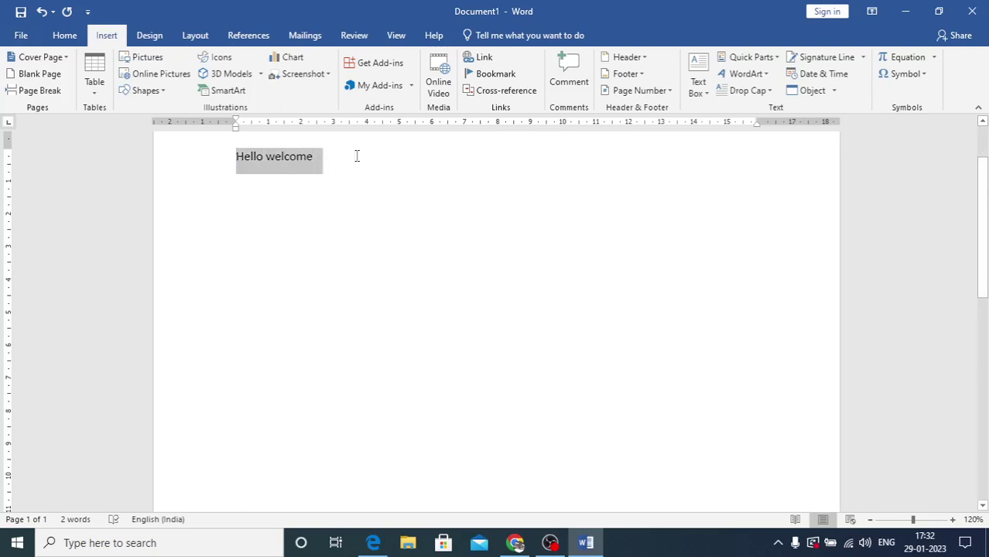
pyautogui.click(94, 98)
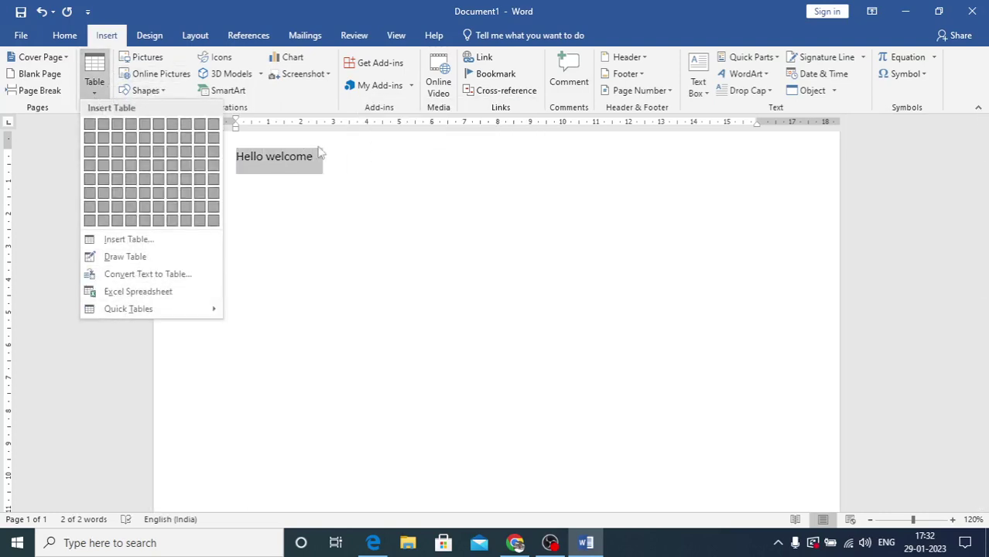
pyautogui.click(128, 275)
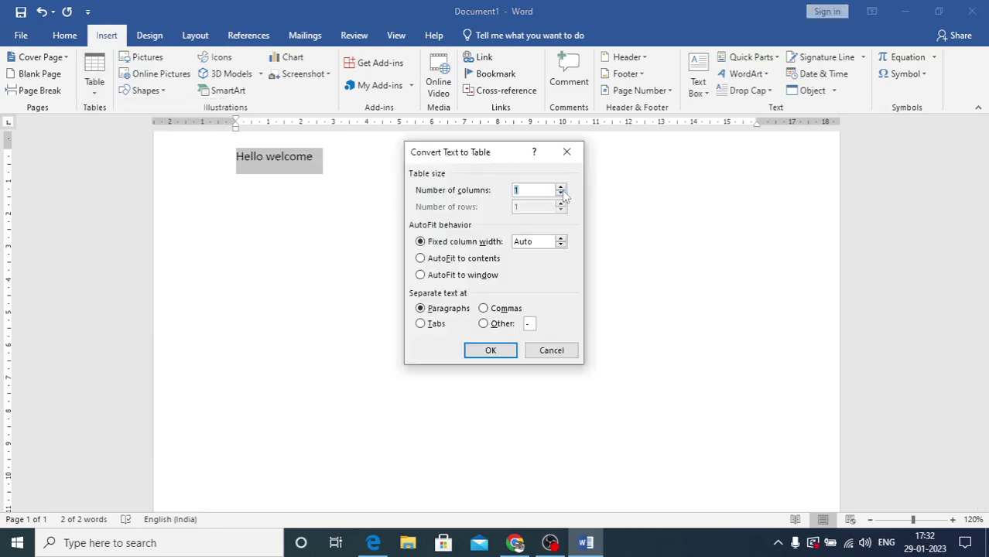
pyautogui.click(491, 352)
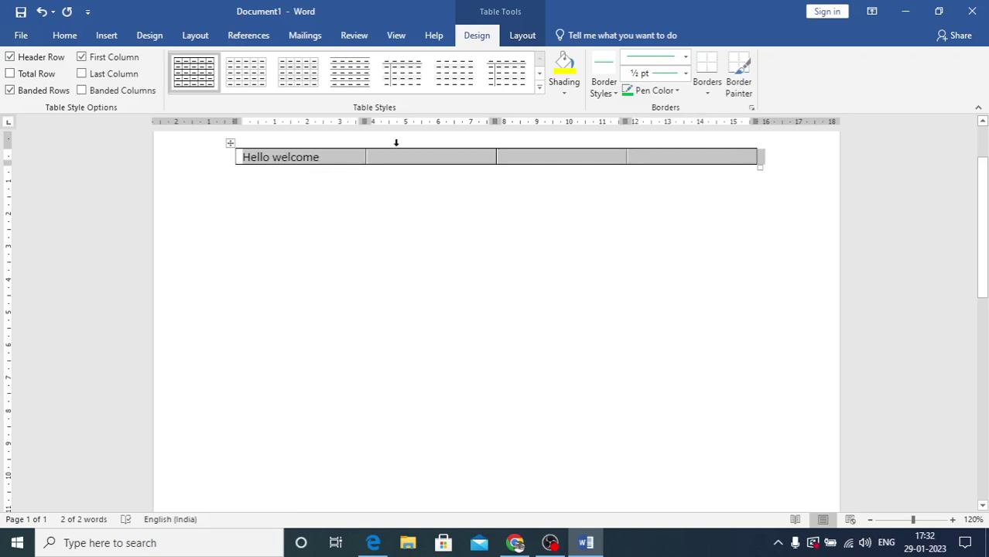
# Enter "Good" in the second cell of the converted table
pyautogui.click(443, 159)
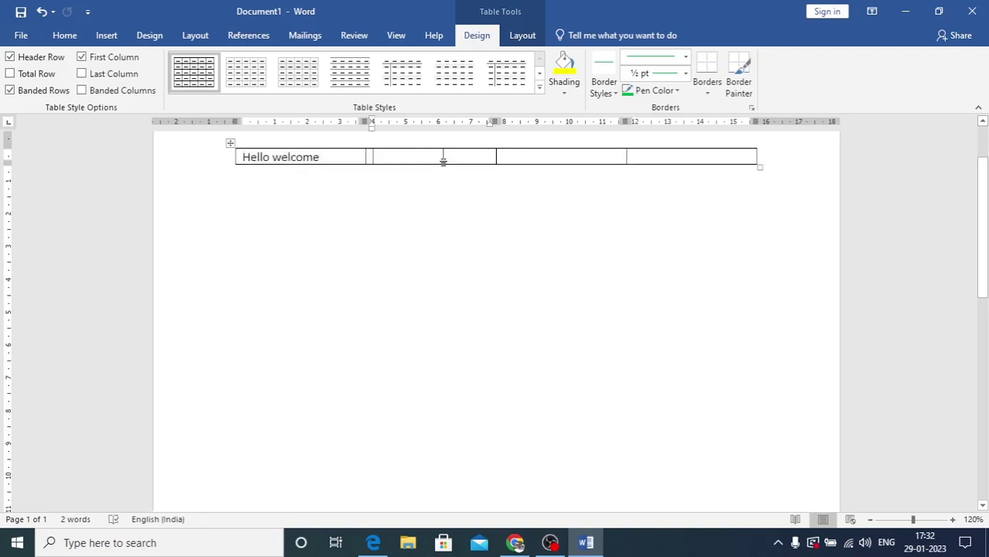
pyautogui.write('goo')
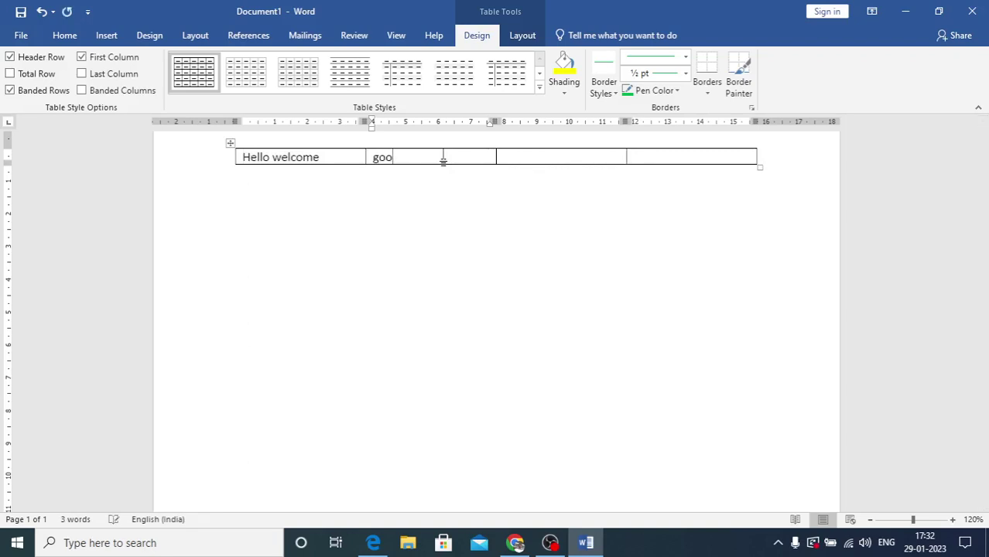
pyautogui.write('d')
pyautogui.press('Tab')
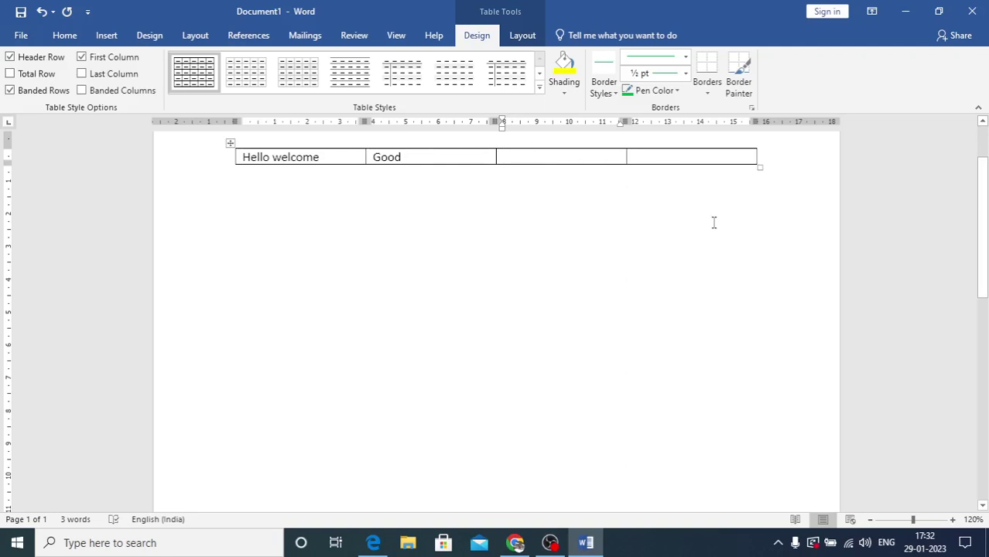
# Clear the whole document and insert an embedded Excel spreadsheet
pyautogui.hotkey('ctrl', 'a')
pyautogui.press('BackSpace')
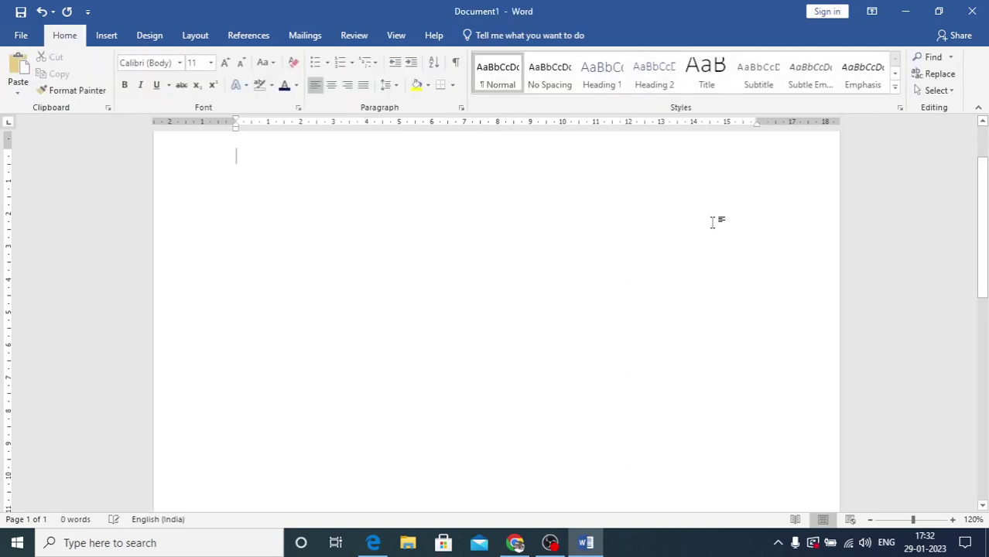
pyautogui.click(107, 40)
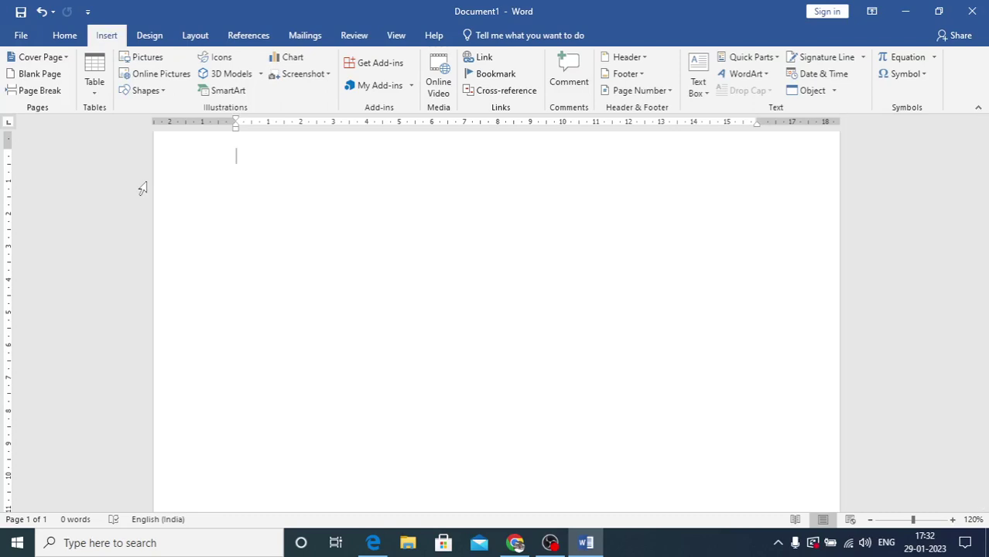
pyautogui.click(94, 99)
pyautogui.moveTo(128, 308)
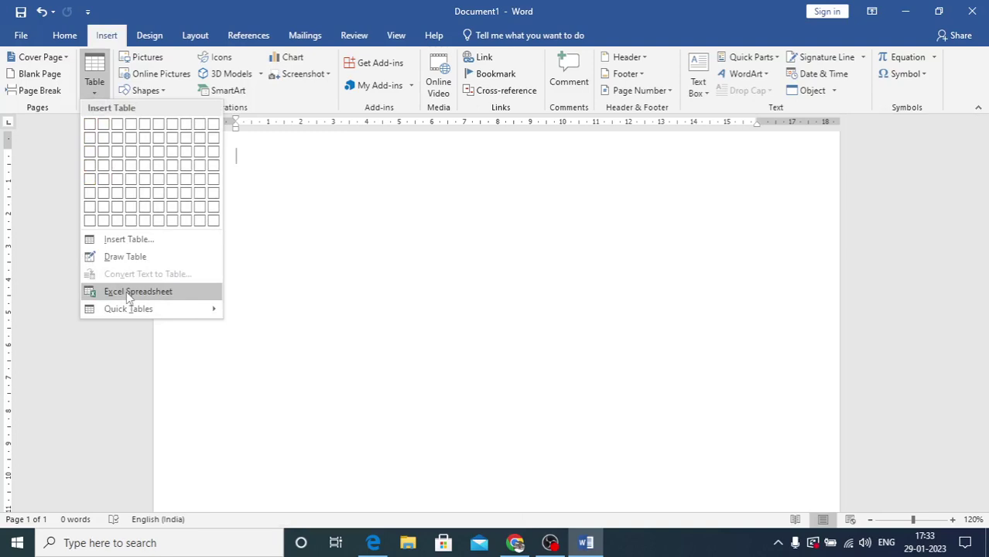
pyautogui.click(130, 294)
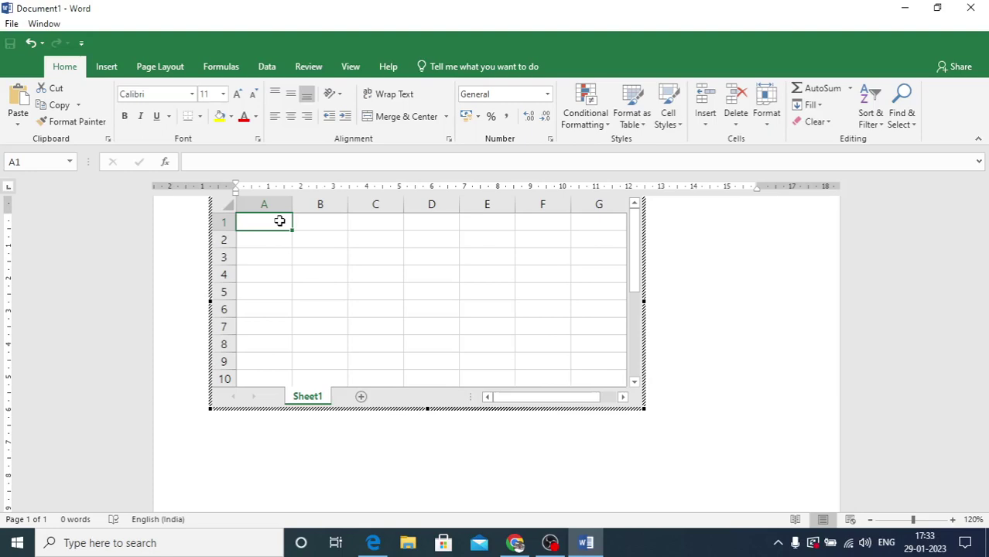
# Enter the headers name, hindi, eng and math in cells A1 to D1 of the embedded spreadsheet
pyautogui.write('name')
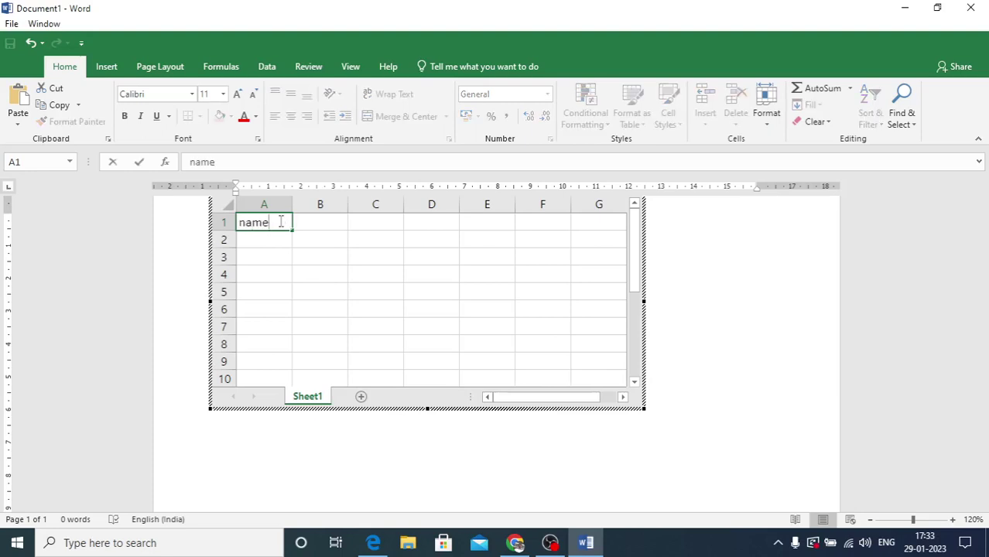
pyautogui.press('Tab')
pyautogui.write('hi')
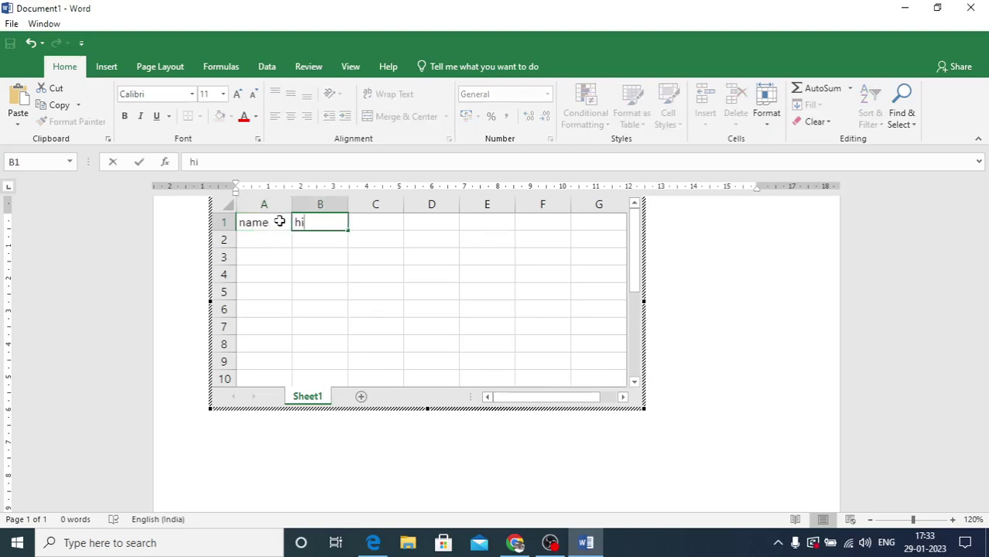
pyautogui.write('ndi')
pyautogui.press('Tab')
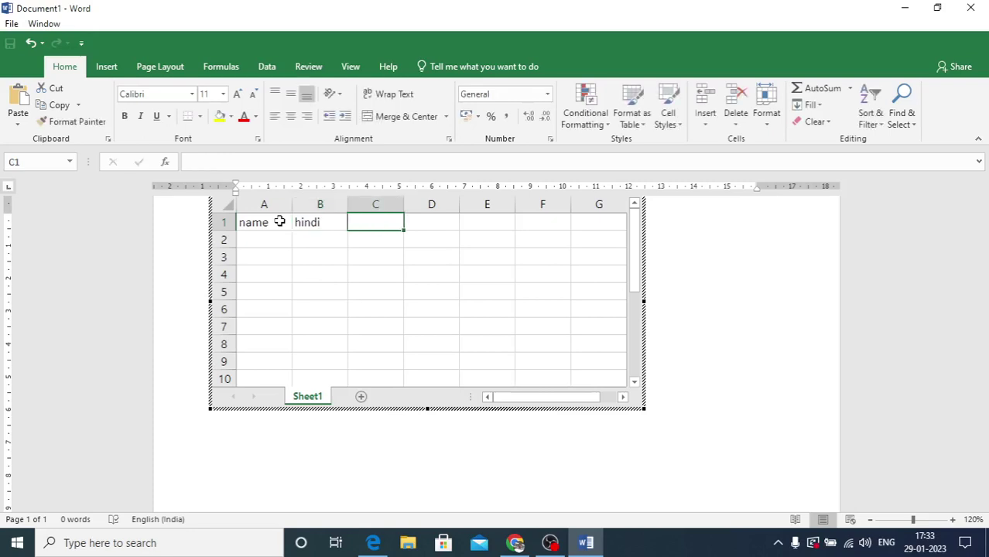
pyautogui.write('enf')
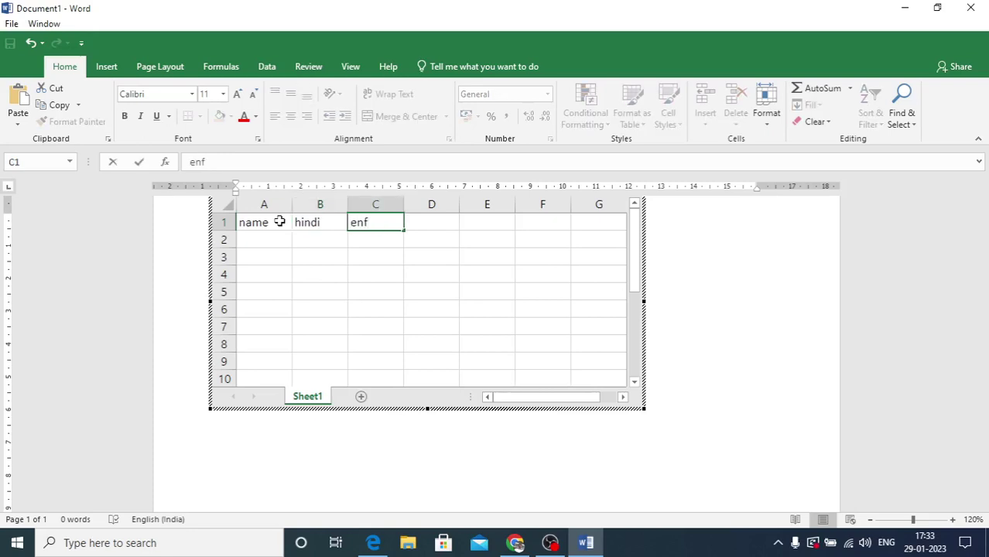
pyautogui.write('g')
pyautogui.press('Tab')
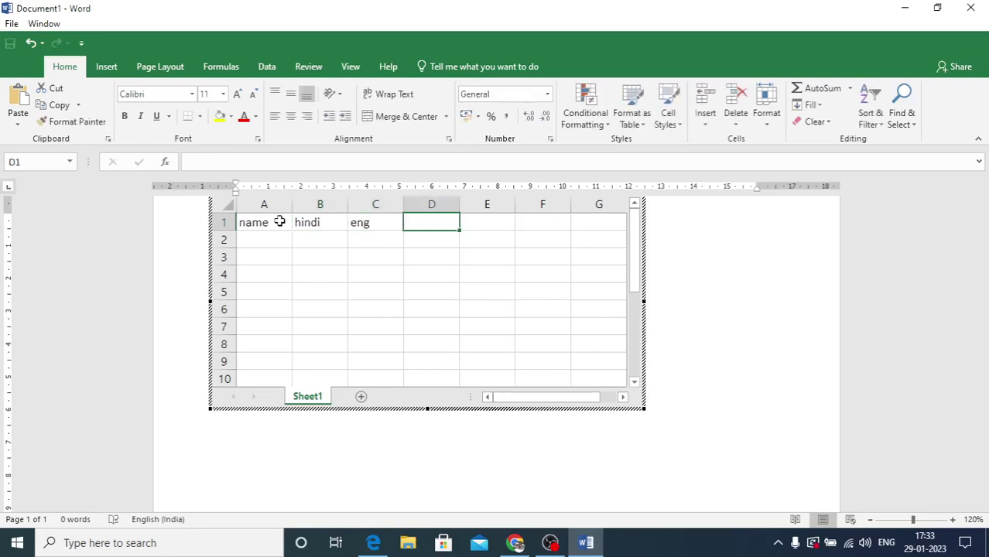
pyautogui.write('math')
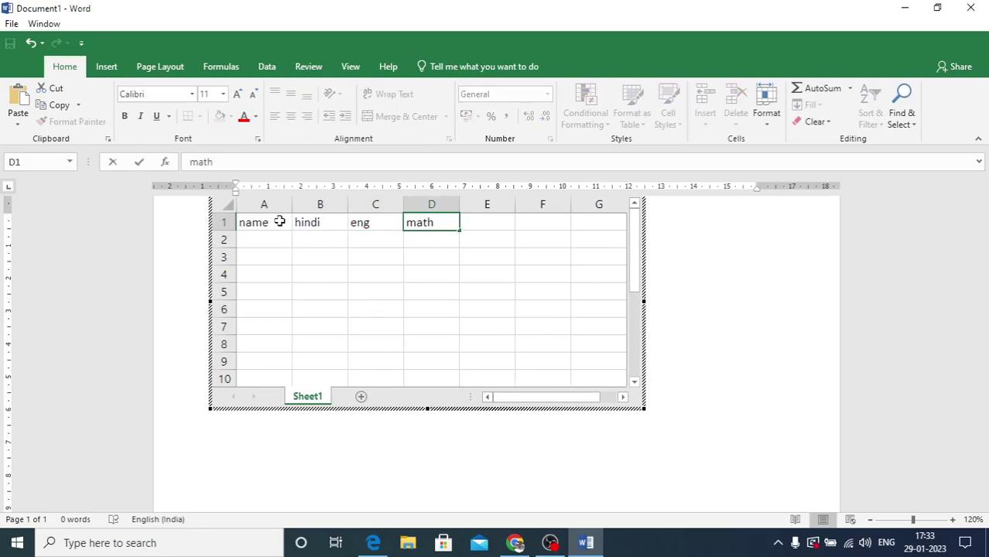
# Fill the name column with a, b and c in cells A2 to A4
pyautogui.click(268, 240)
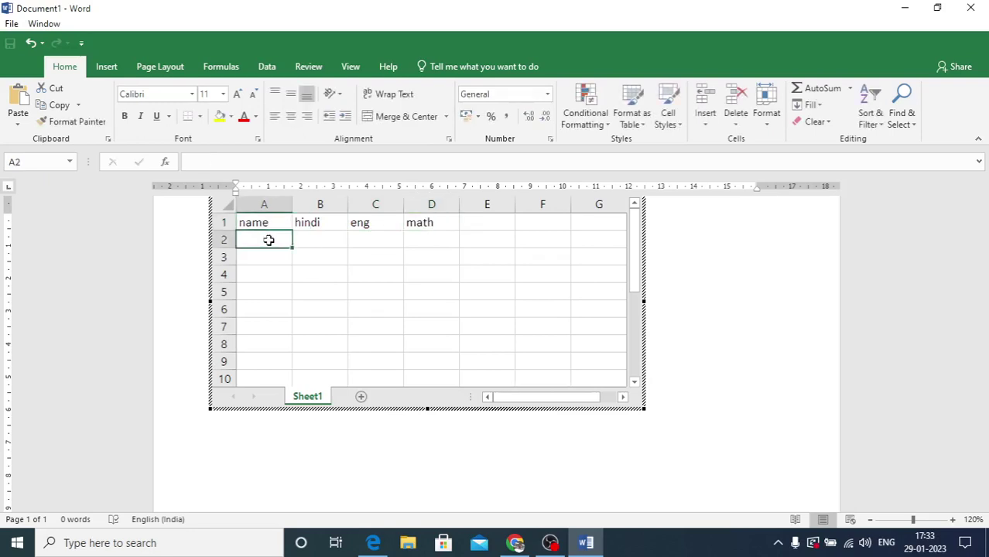
pyautogui.write('a')
pyautogui.press('Return')
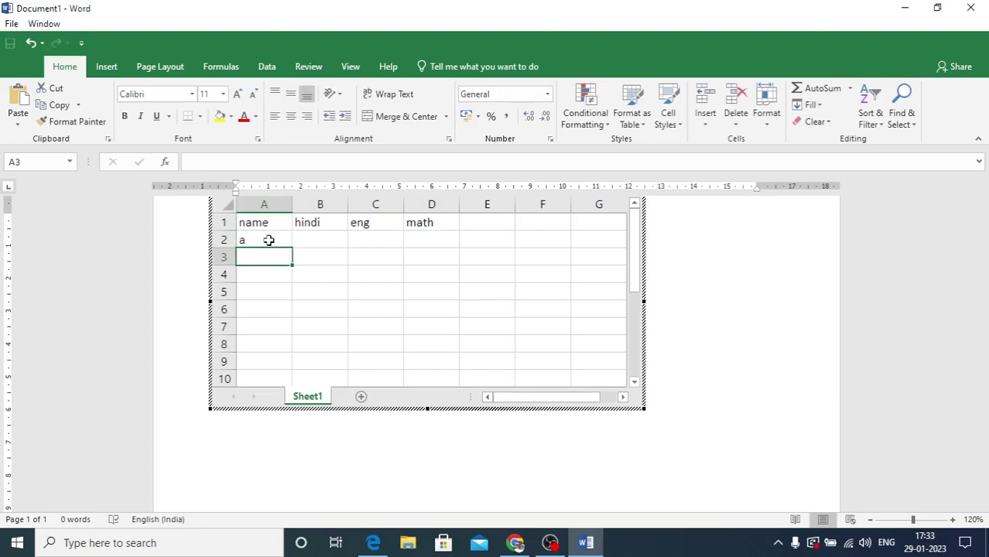
pyautogui.write('b')
pyautogui.press('Return')
pyautogui.write('c')
pyautogui.press('Return')
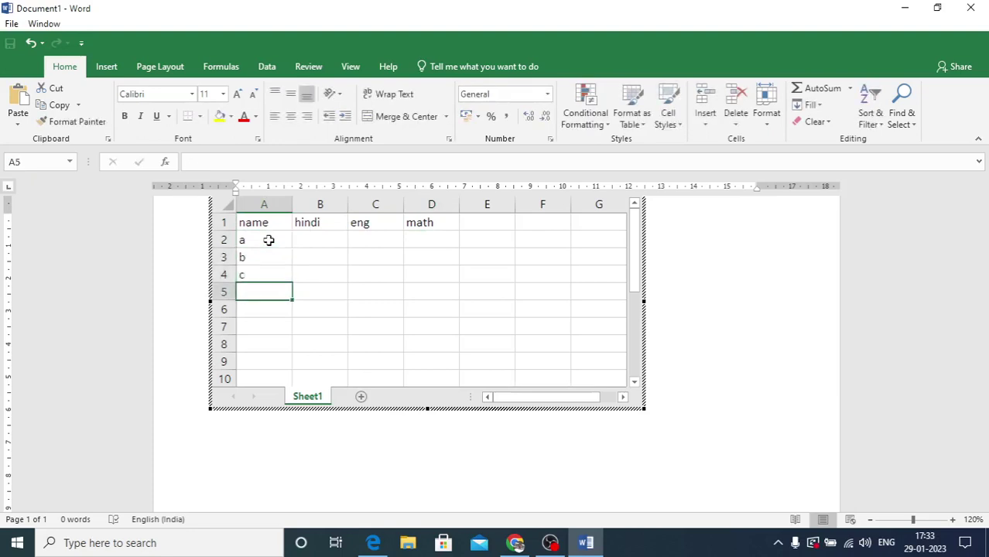
# Enter the hindi marks 23, 45 and 32 in cells B2 to B4
pyautogui.click(332, 240)
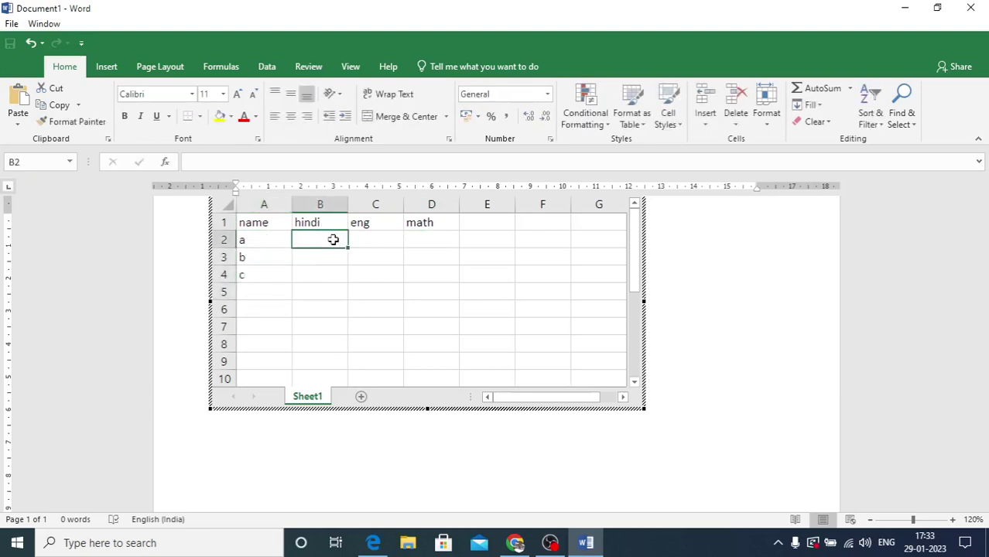
pyautogui.write('23')
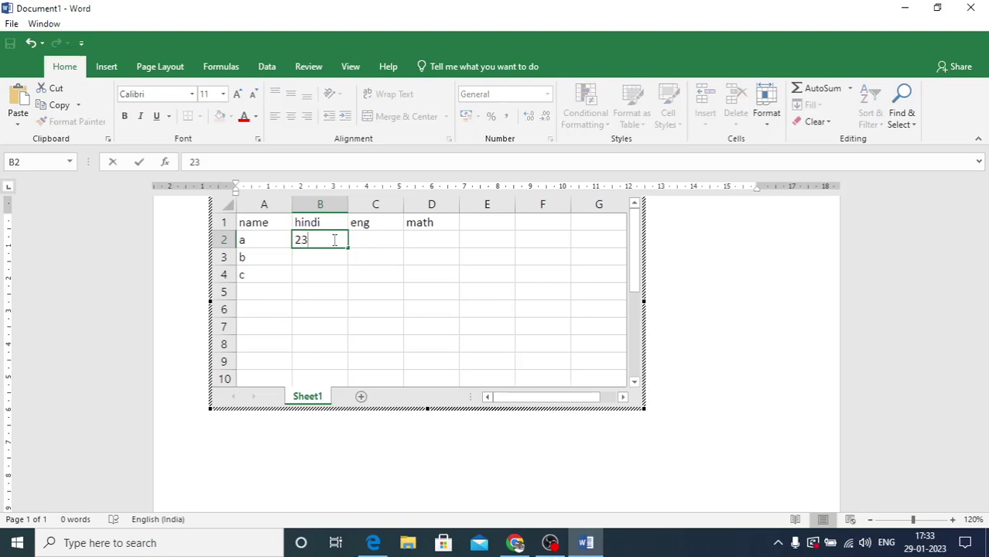
pyautogui.press('Return')
pyautogui.write('45')
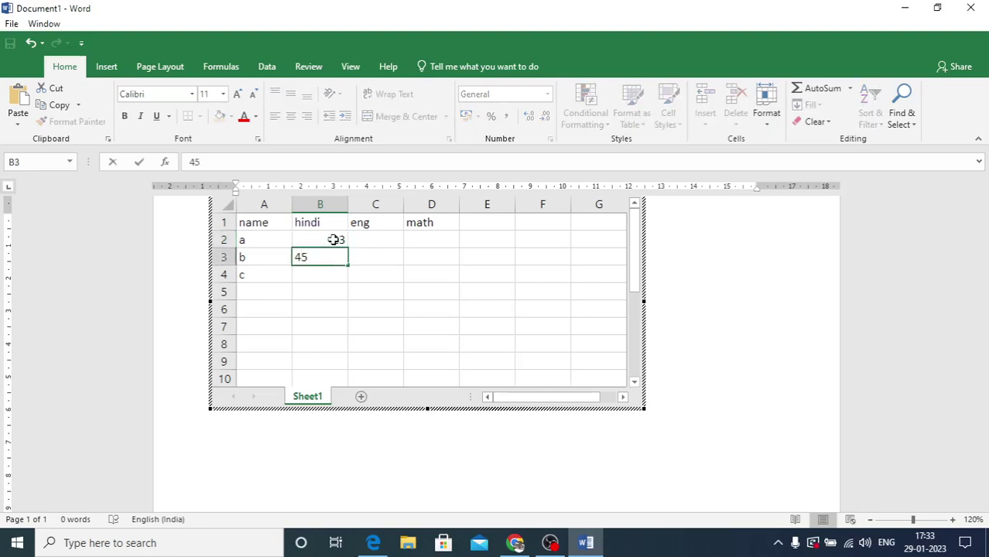
pyautogui.press('Return')
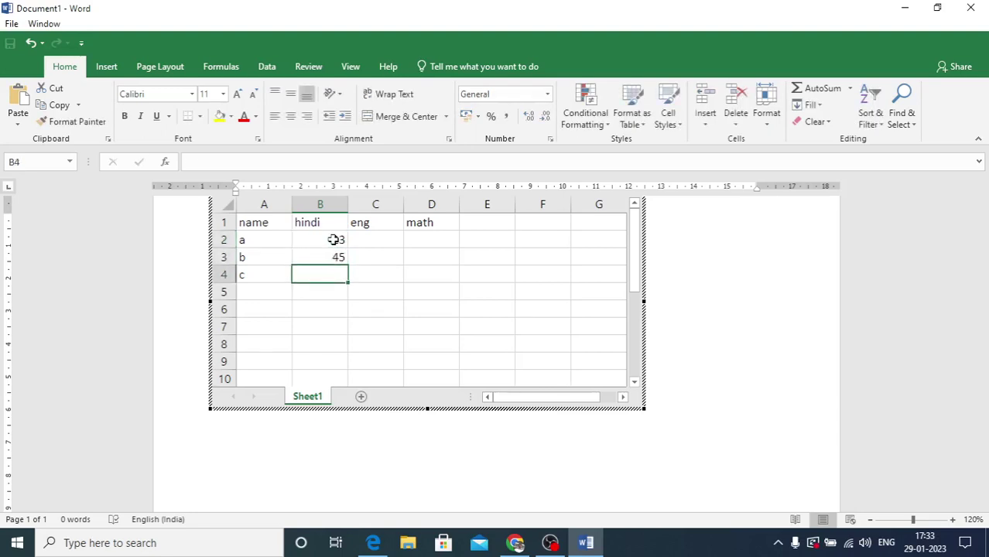
pyautogui.write('32')
pyautogui.press('Return')
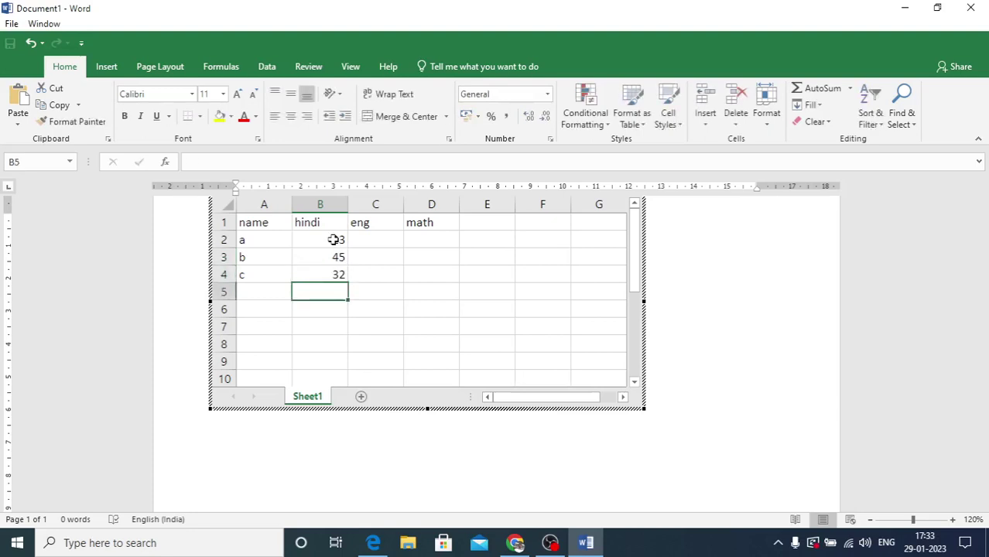
# Enter the eng marks 12, 23 and 34 in cells C2 to C4, filling the column from C4 upwards
pyautogui.press('Up')
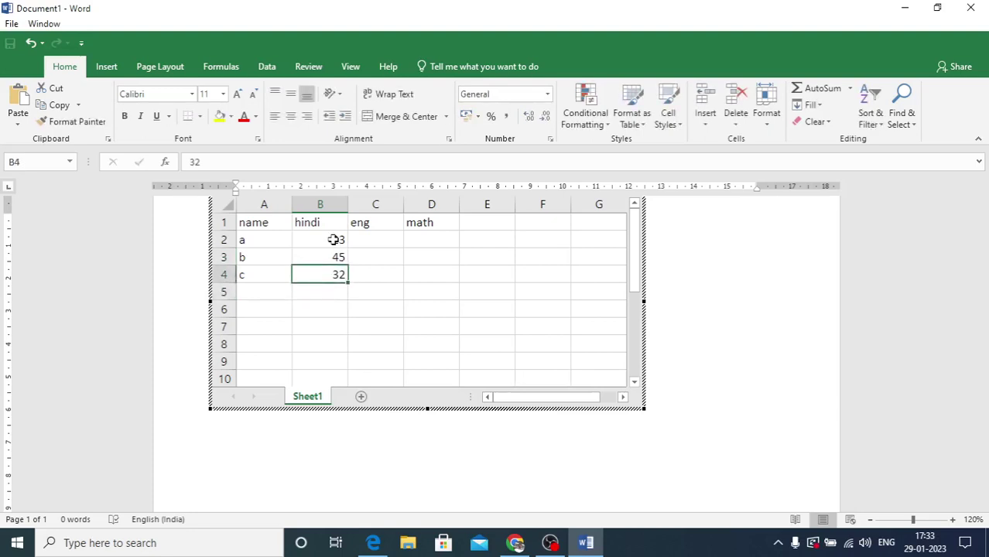
pyautogui.press('Right')
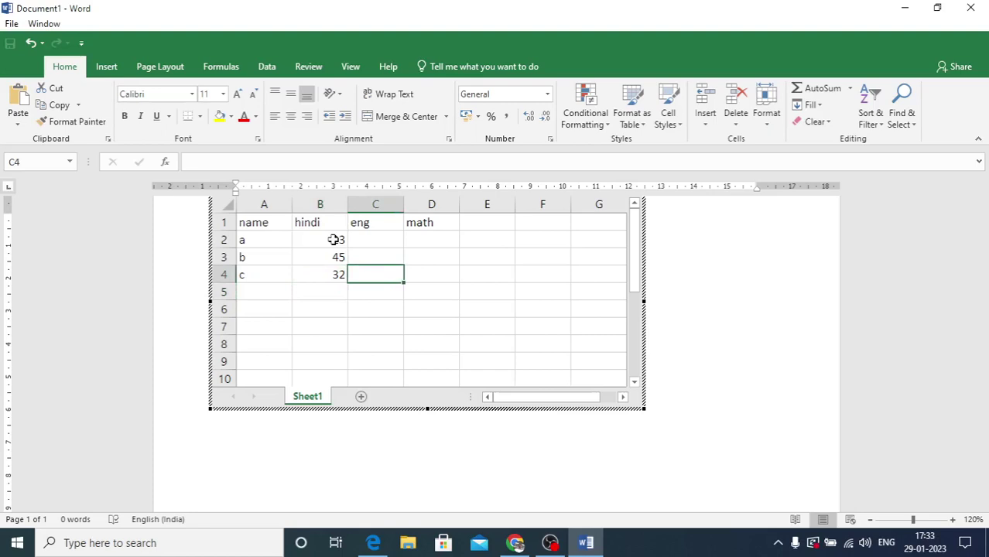
pyautogui.write('34')
pyautogui.press('Up')
pyautogui.write('23')
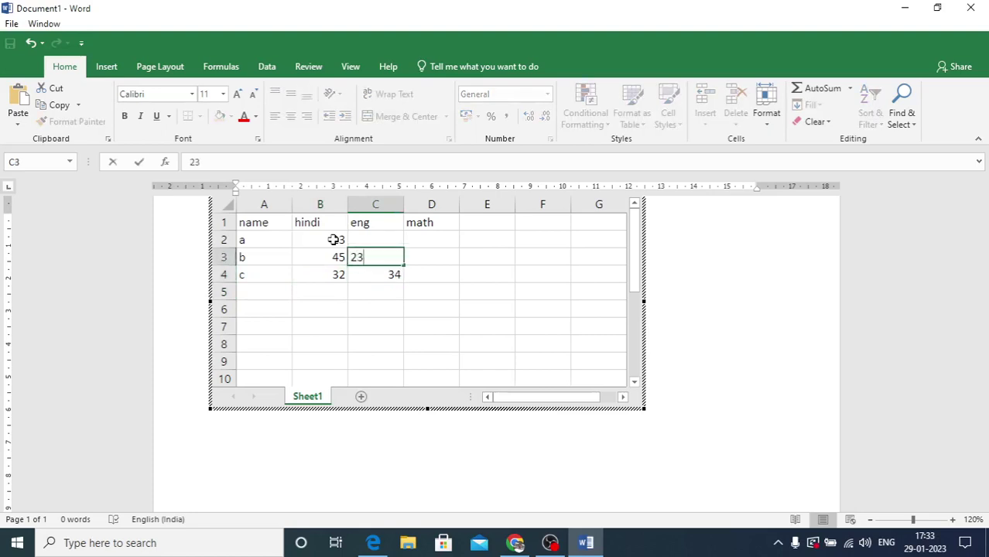
pyautogui.press('Up')
pyautogui.write('12')
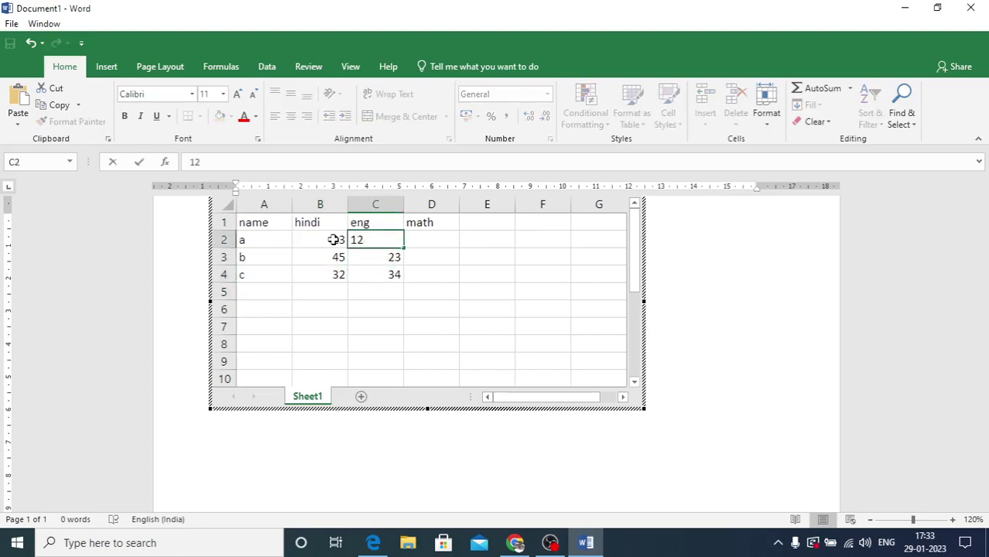
# Enter the math marks 43, 45 and 23 in cells D2 to D4 and return to the document
pyautogui.press('Right')
pyautogui.write('43')
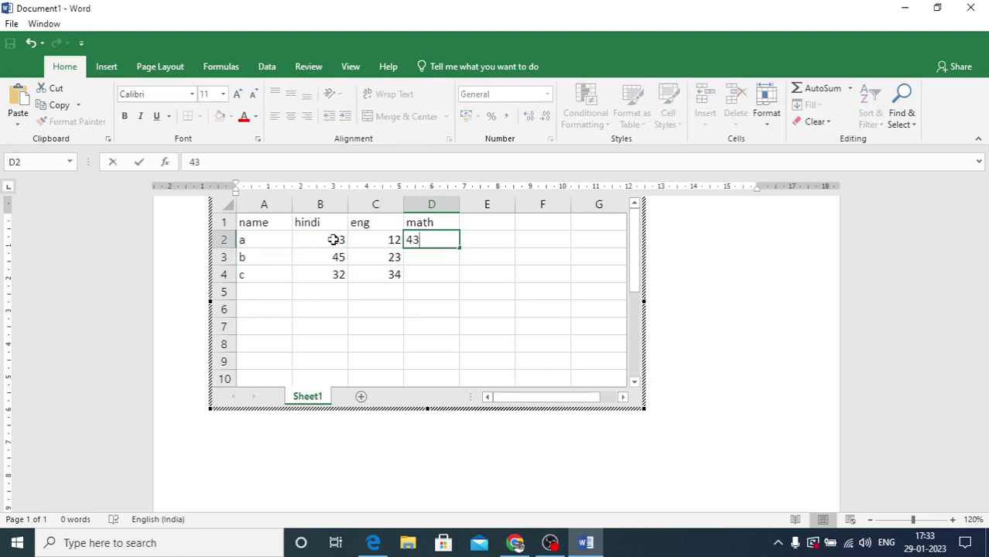
pyautogui.press('Right')
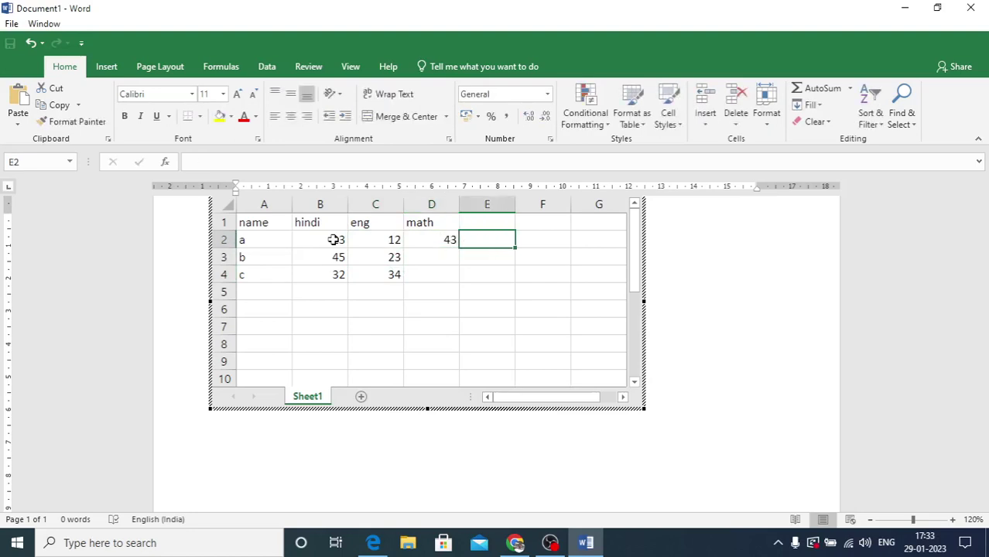
pyautogui.write('45')
pyautogui.press('BackSpace')
pyautogui.press('BackSpace')
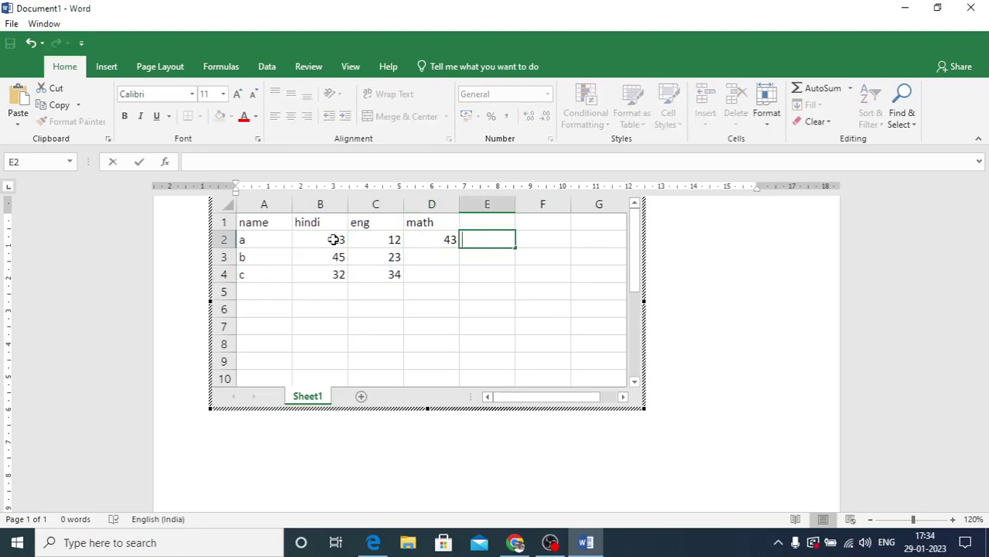
pyautogui.press('Return')
pyautogui.press('Left')
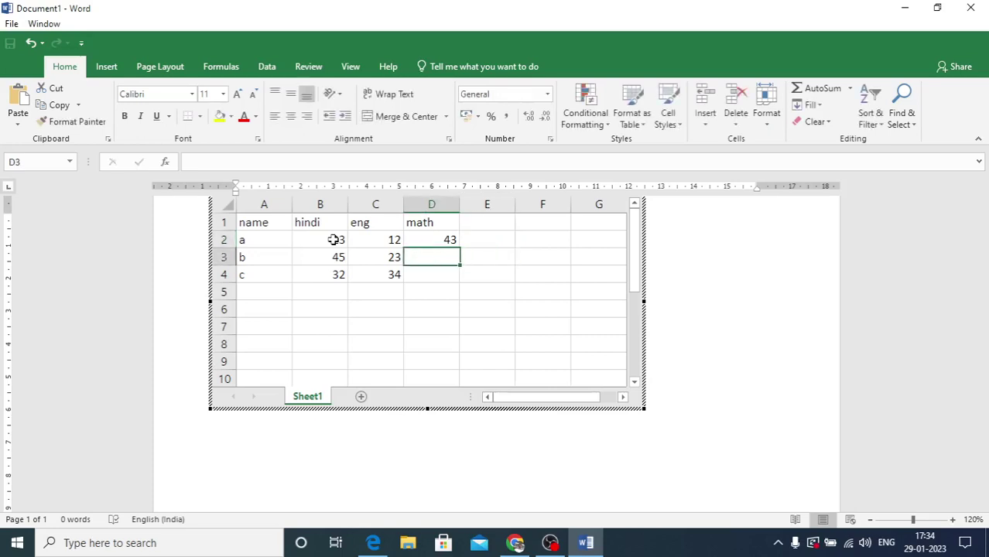
pyautogui.write('45')
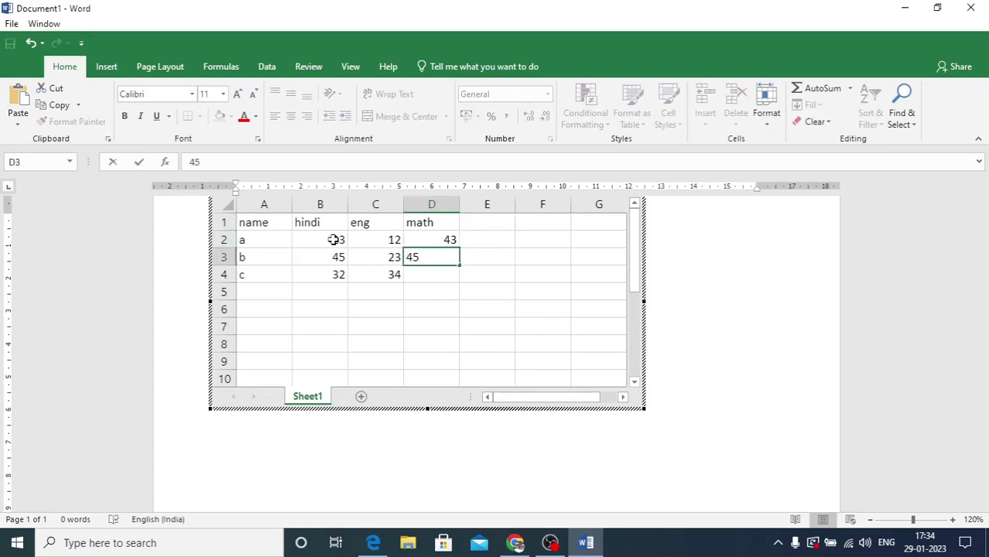
pyautogui.press('Return')
pyautogui.write('23')
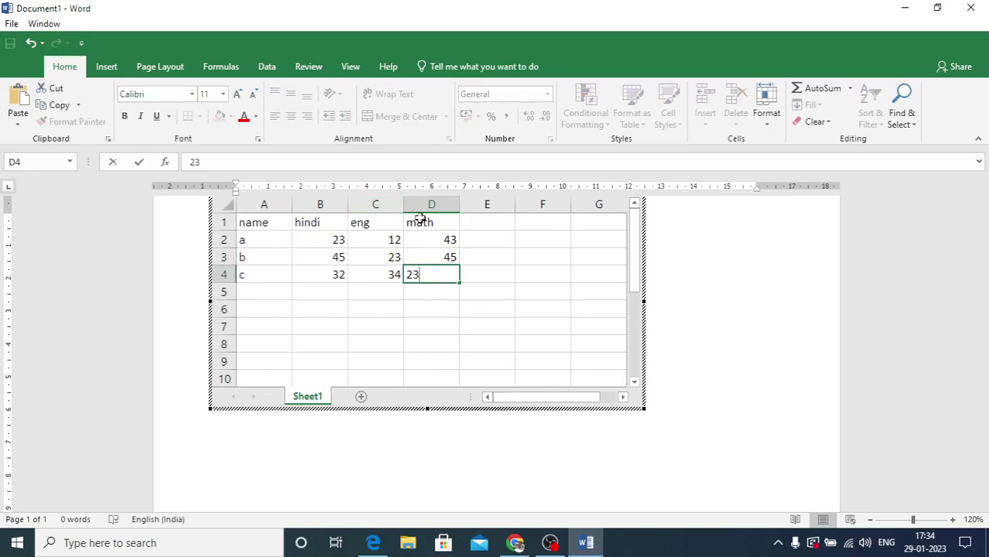
pyautogui.click(492, 264)
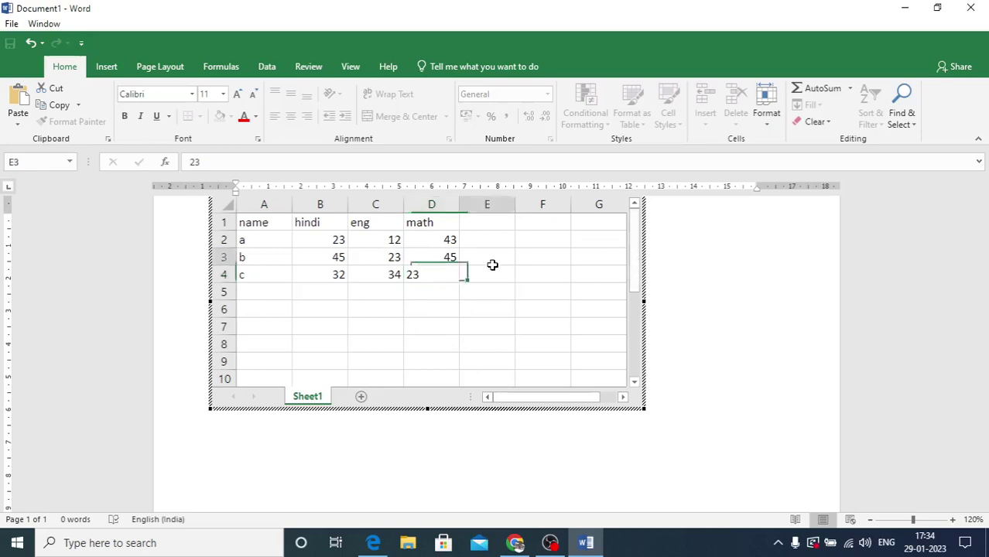
pyautogui.click(694, 249)
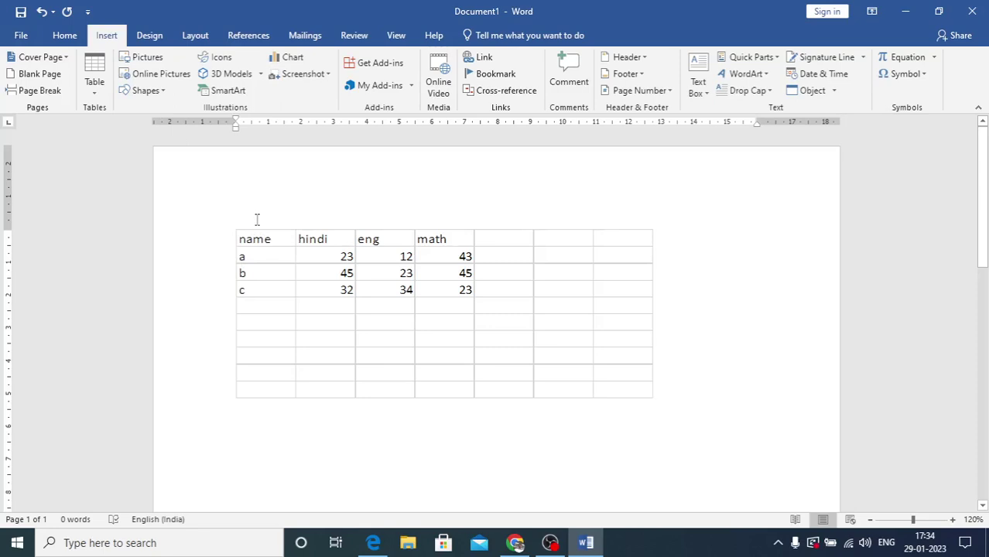
# Delete the embedded spreadsheet so that the page is empty
pyautogui.hotkey('ctrl', 'a')
pyautogui.press('Delete')
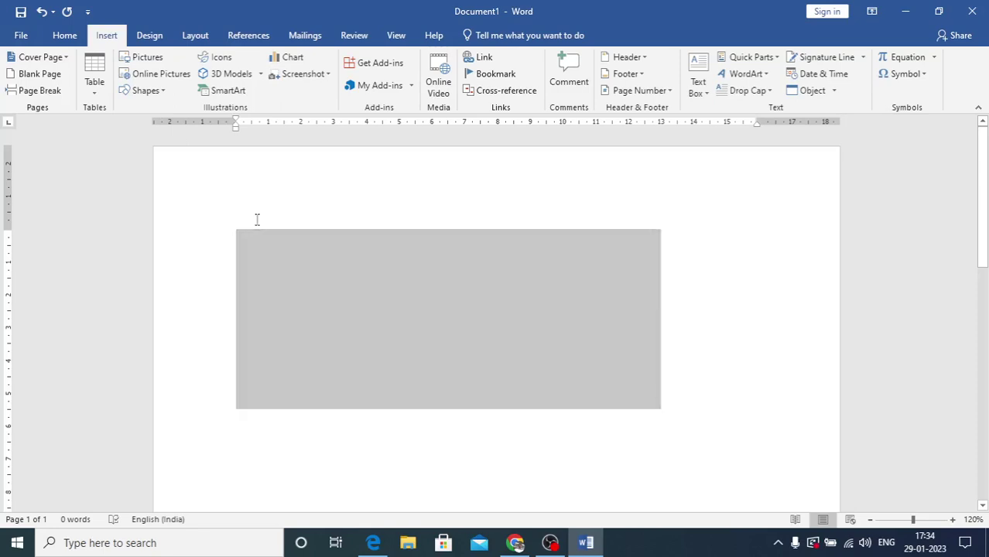
pyautogui.press('BackSpace')
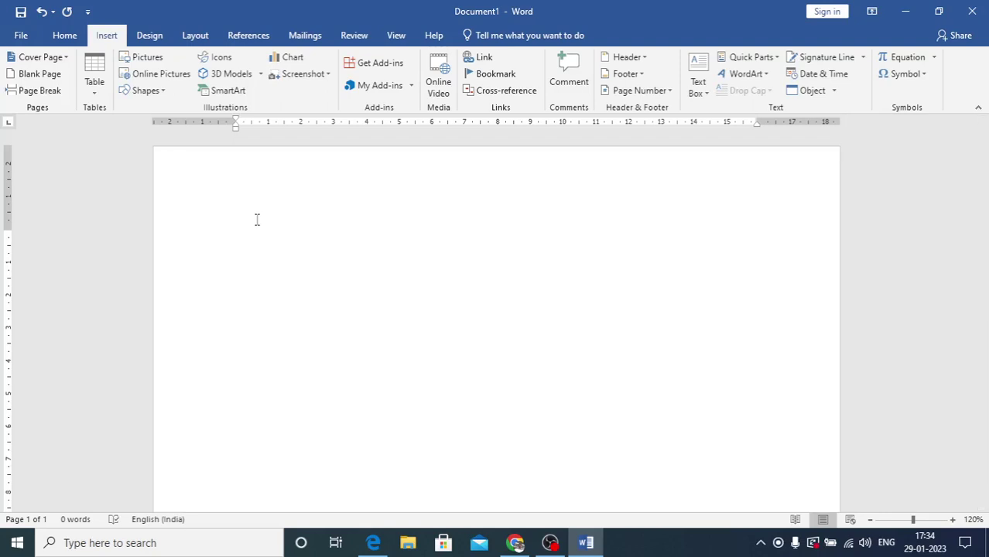
# Insert the built-in Calendar 1 quick table on the empty page
pyautogui.click(94, 78)
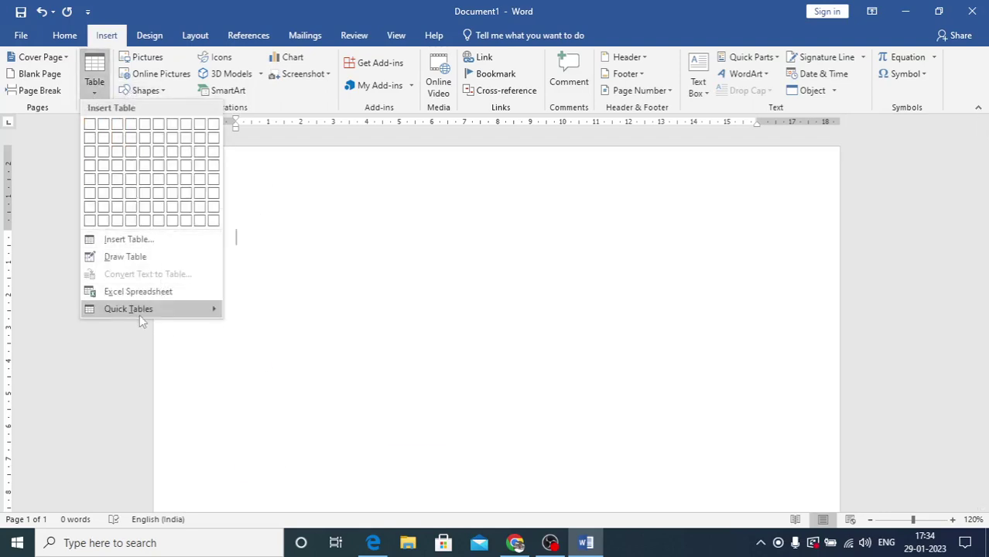
pyautogui.moveTo(139, 314)
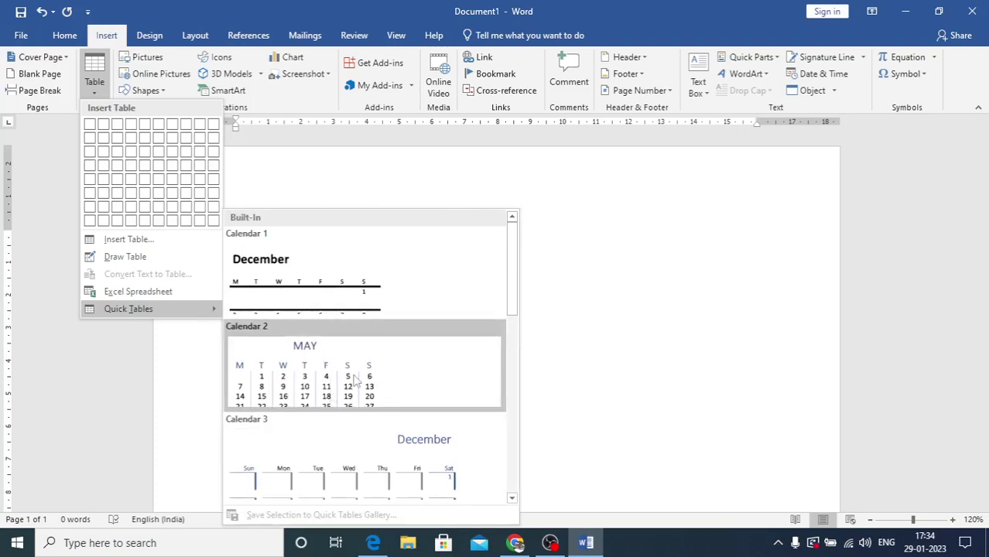
pyautogui.scroll(-5, 354, 380)
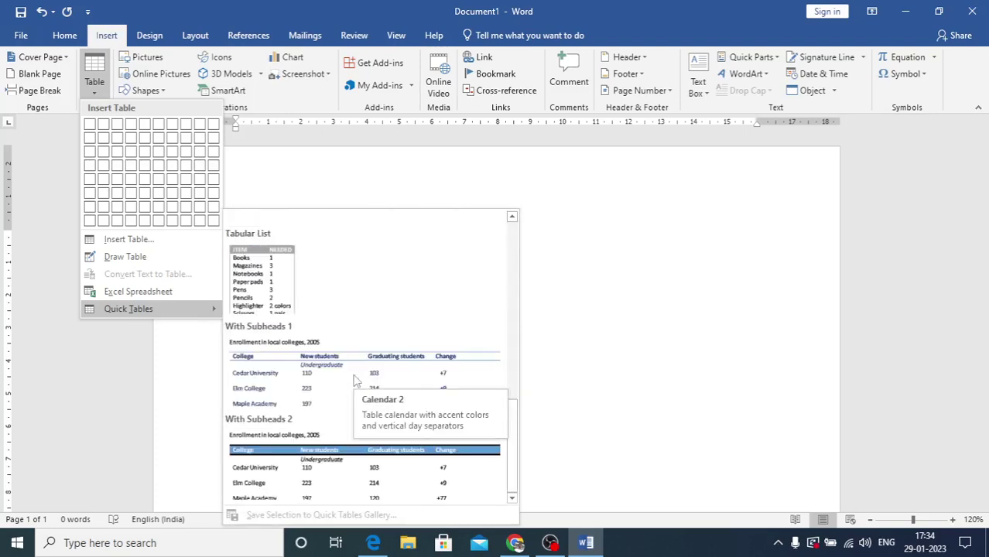
pyautogui.scroll(5, 356, 381)
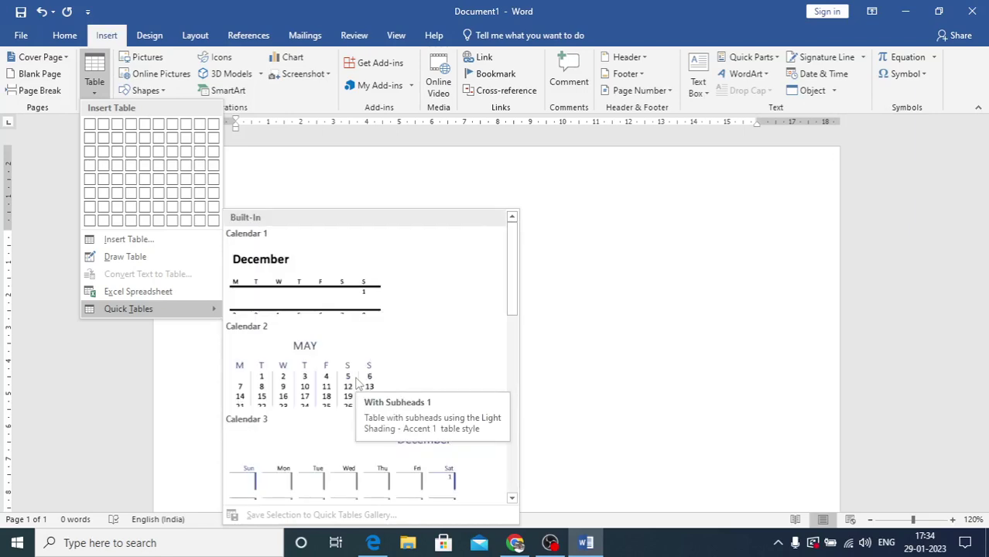
pyautogui.click(328, 315)
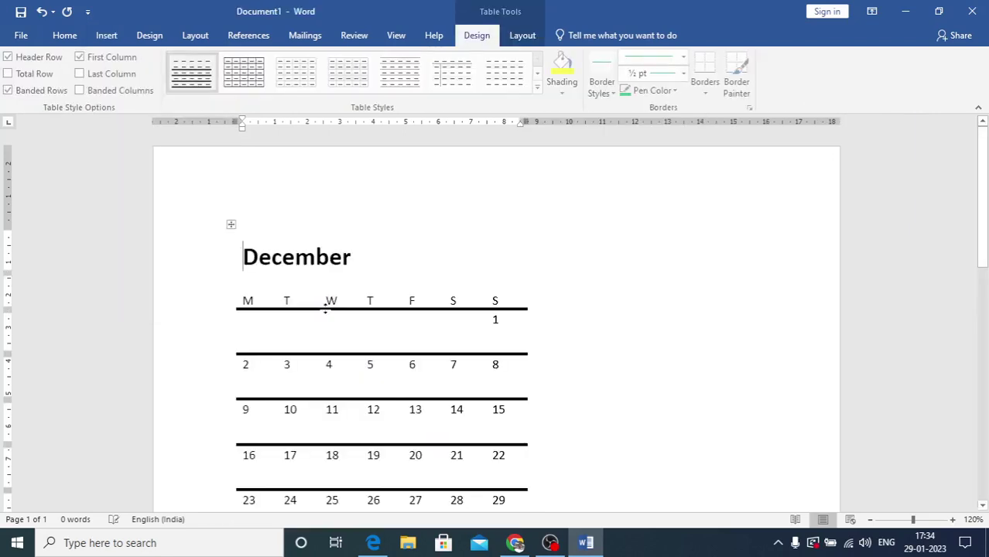
# Add the letter a after the 6 in the December calendar, and delete the whole calendar
pyautogui.click(420, 365)
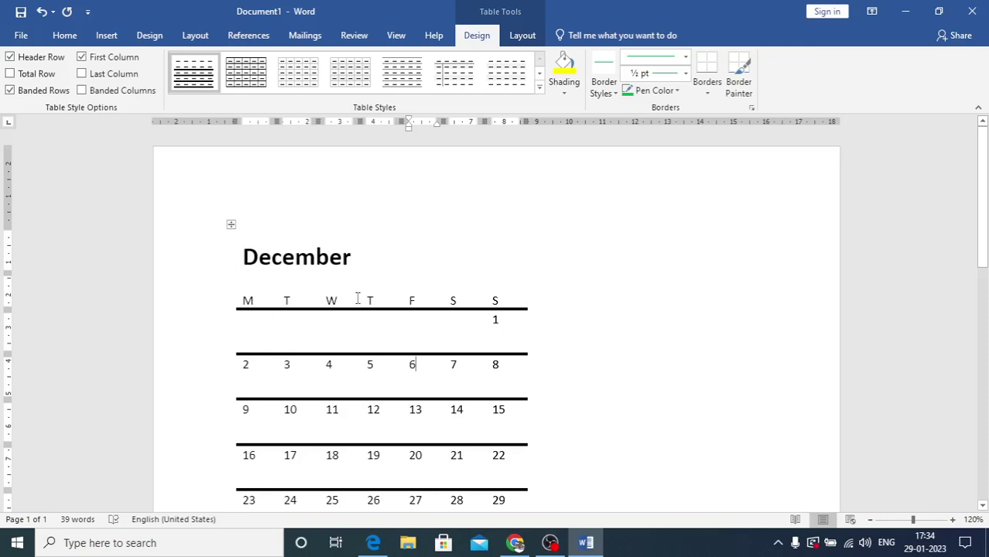
pyautogui.write('a')
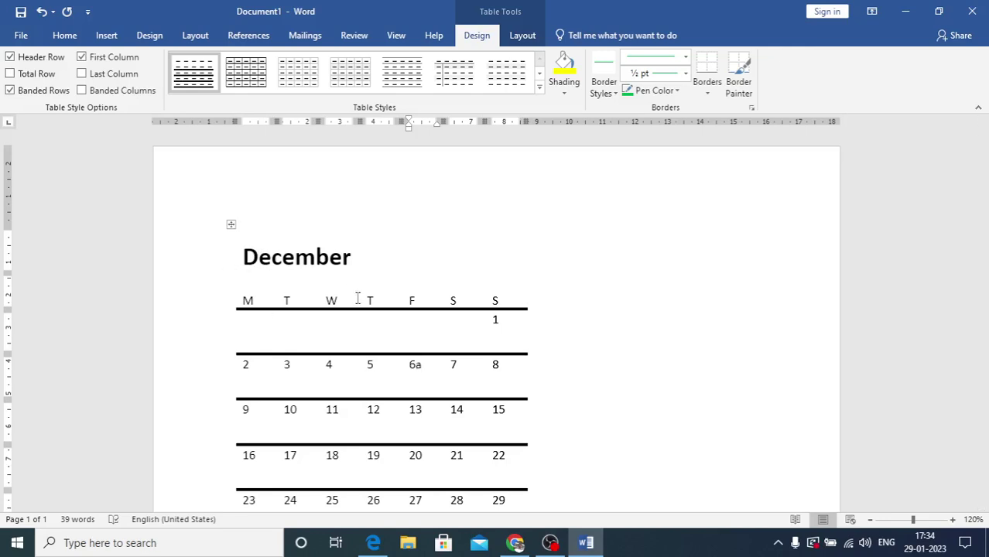
pyautogui.hotkey('ctrl', 'a')
pyautogui.press('Delete')
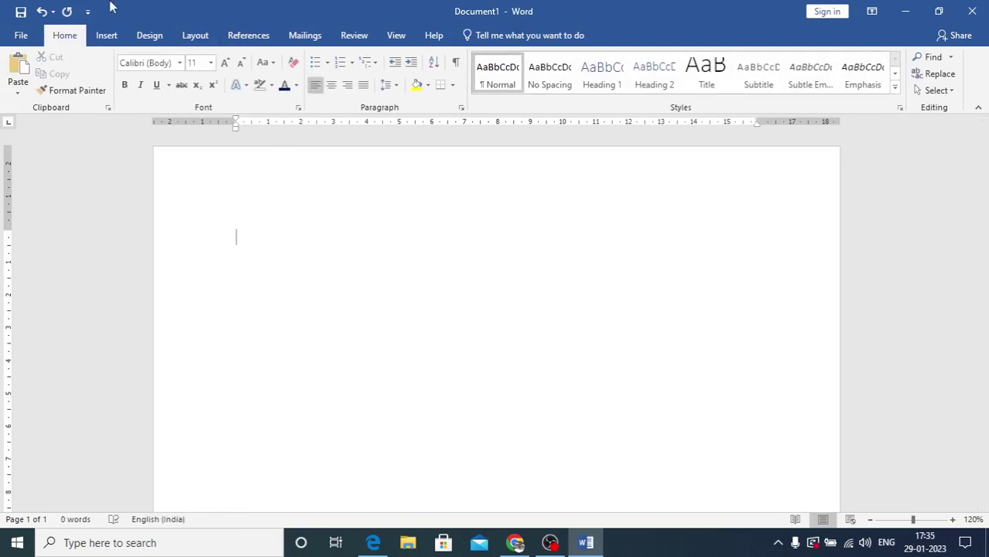
# Insert the start-of-school-border PNG picture from the Downloads folder into the document
pyautogui.click(95, 39)
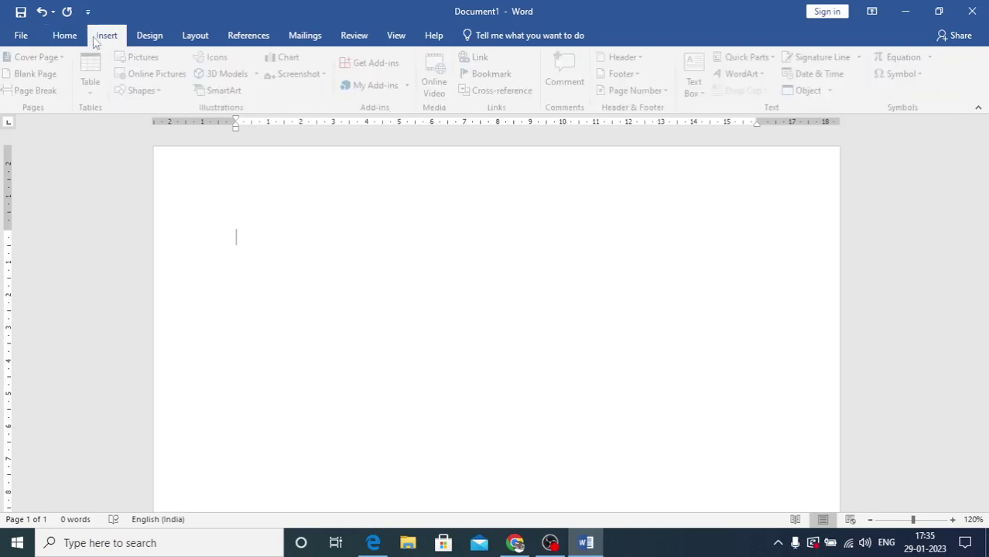
pyautogui.click(141, 59)
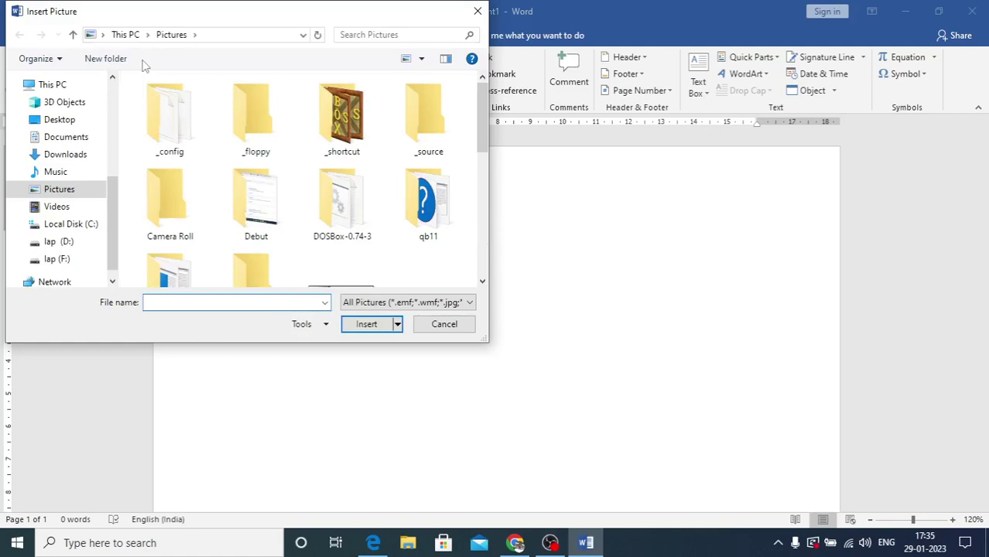
pyautogui.click(62, 157)
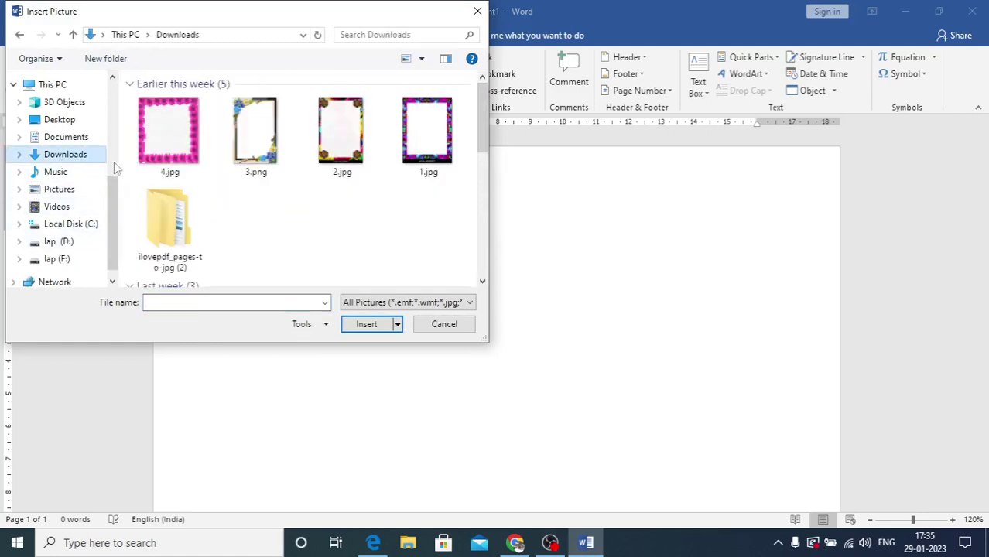
pyautogui.click(270, 241)
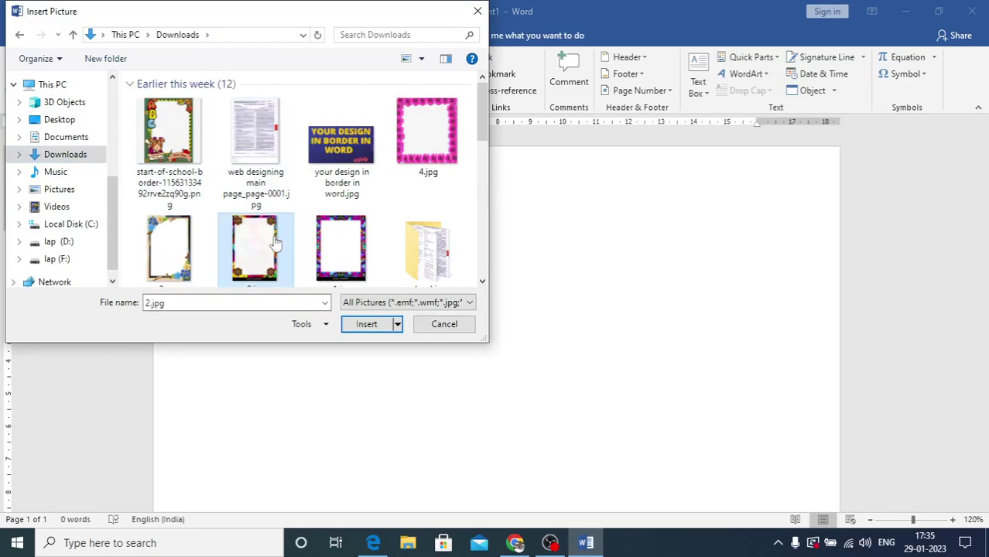
pyautogui.doubleClick(180, 146)
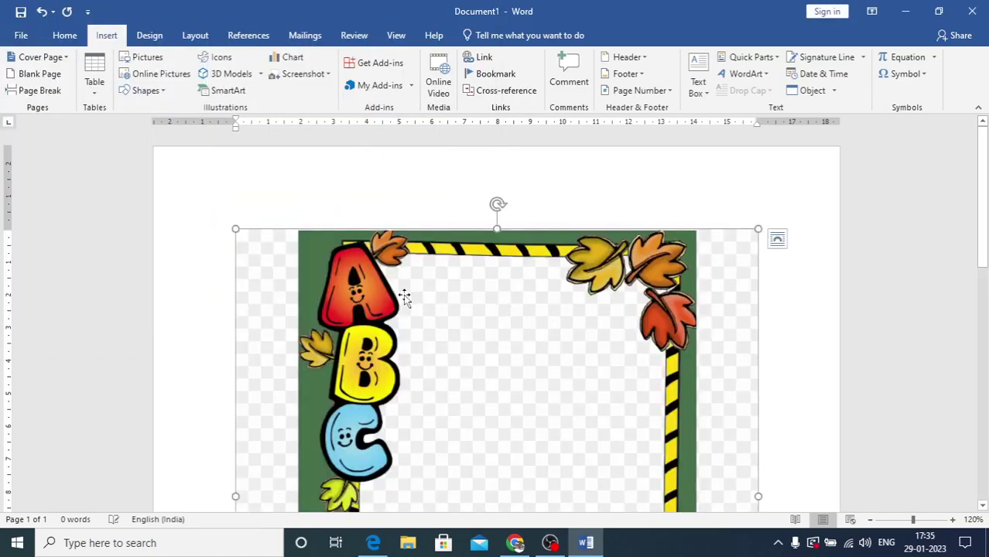
# Shrink the inserted border picture to about 5 cm high and 5.7 cm wide
pyautogui.scroll(-7, 404, 297)
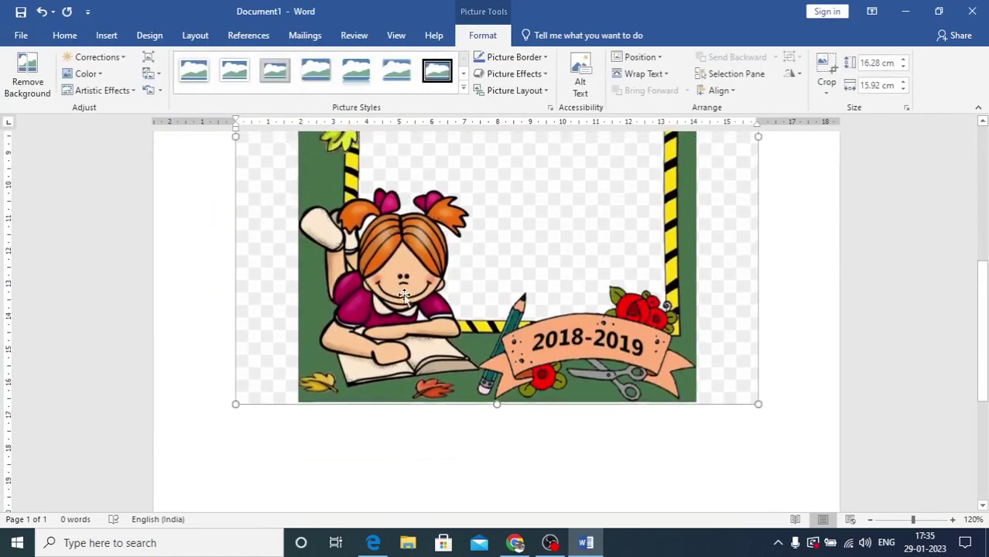
pyautogui.scroll(7, 404, 296)
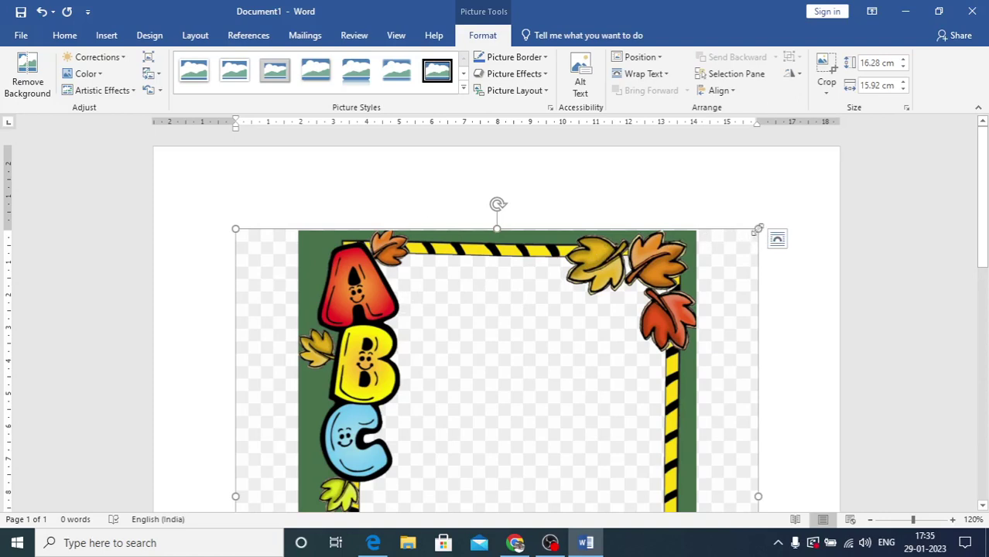
pyautogui.moveTo(757, 229); pyautogui.dragTo(425, 439)
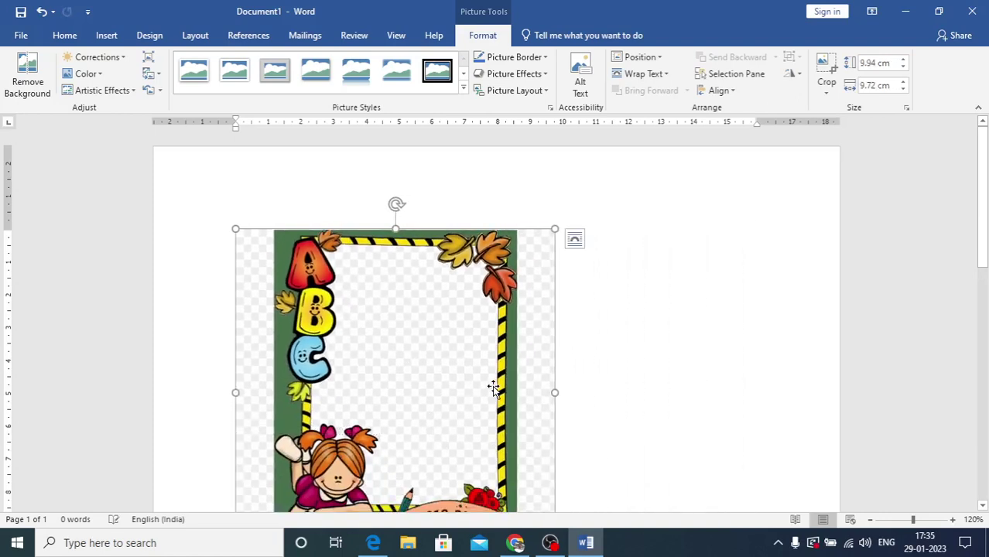
pyautogui.scroll(-5, 434, 371)
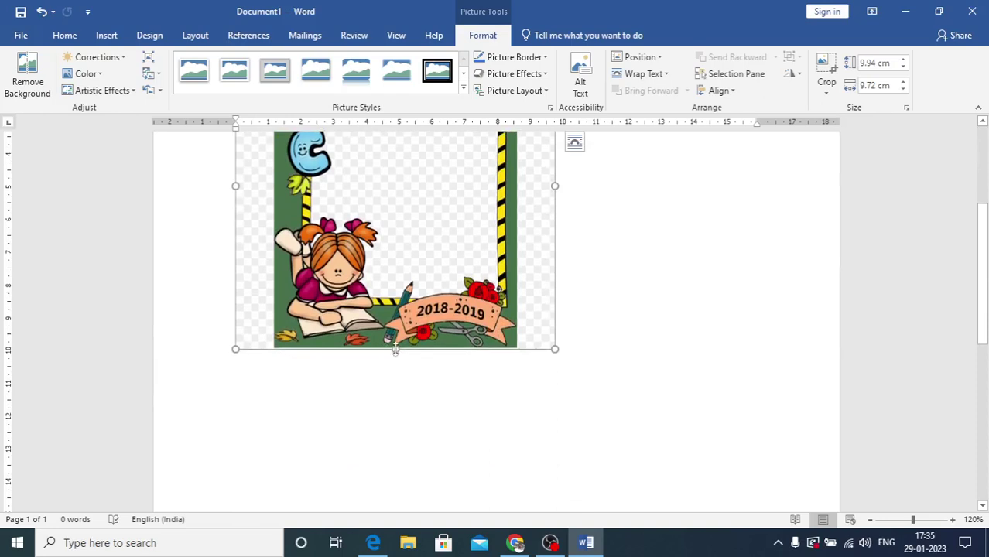
pyautogui.moveTo(395, 347); pyautogui.dragTo(408, 187)
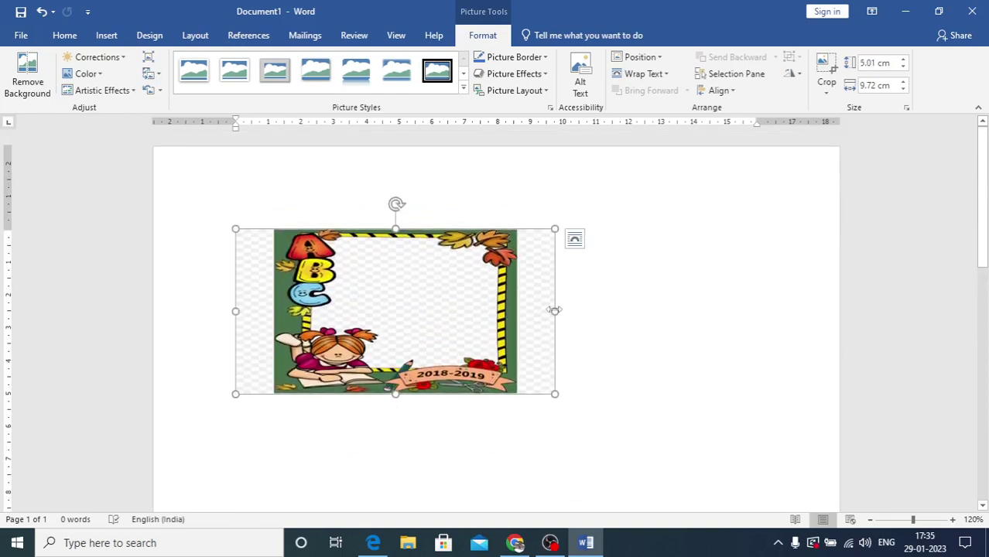
pyautogui.moveTo(554, 311); pyautogui.dragTo(422, 341)
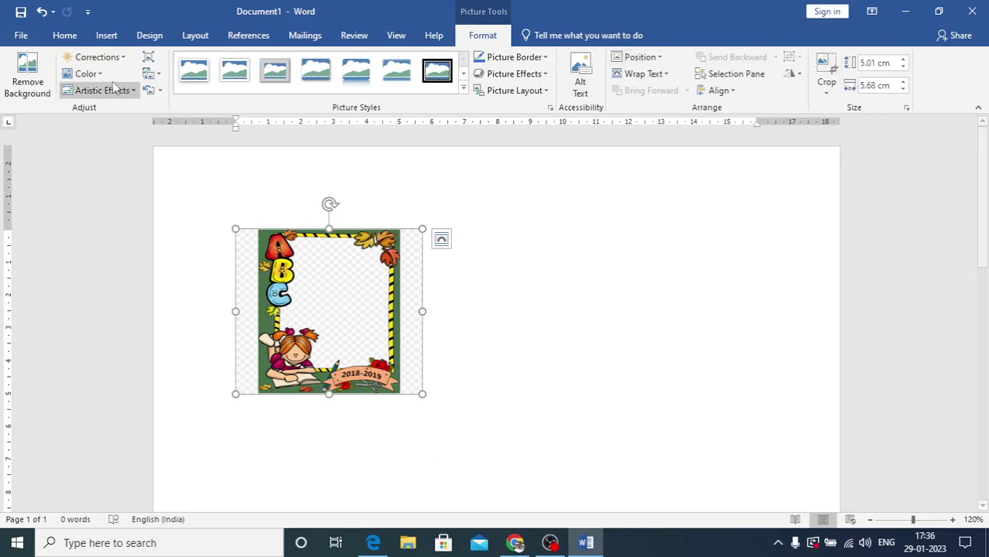
# Try a darker Brightness/Contrast correction preset on the picture and undo it
pyautogui.click(122, 60)
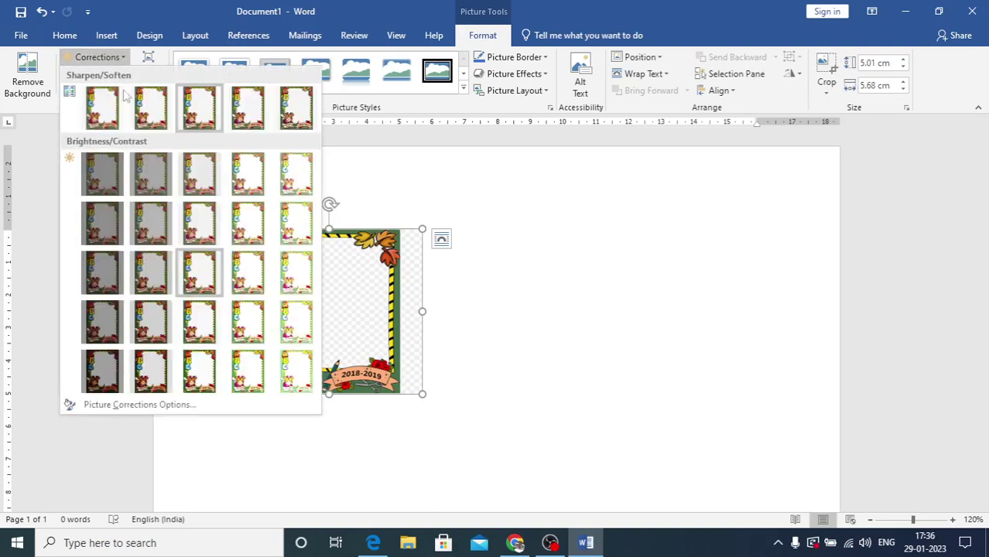
pyautogui.click(103, 219)
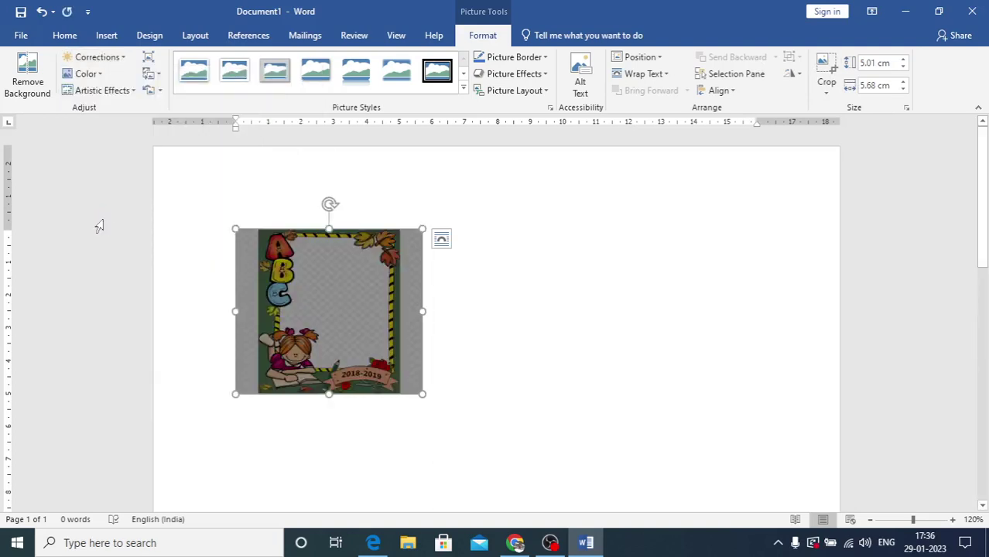
pyautogui.hotkey('ctrl', 'z')
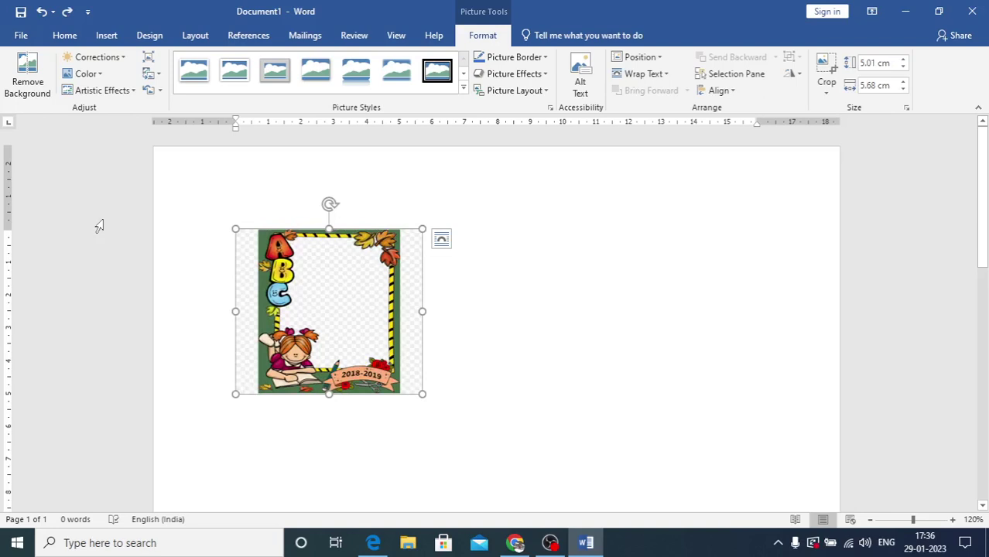
# Try a blue Recolor preset on the picture and undo it
pyautogui.click(85, 74)
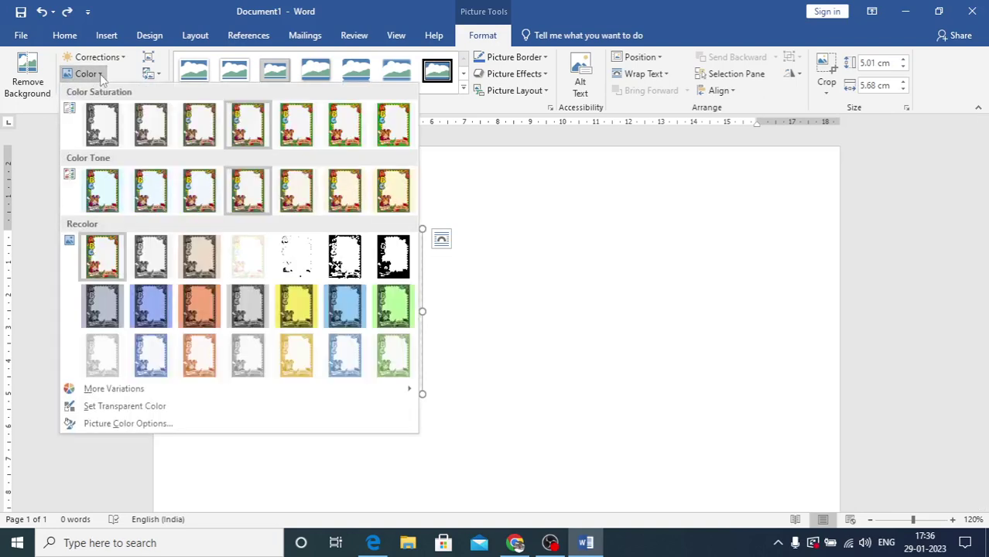
pyautogui.click(348, 318)
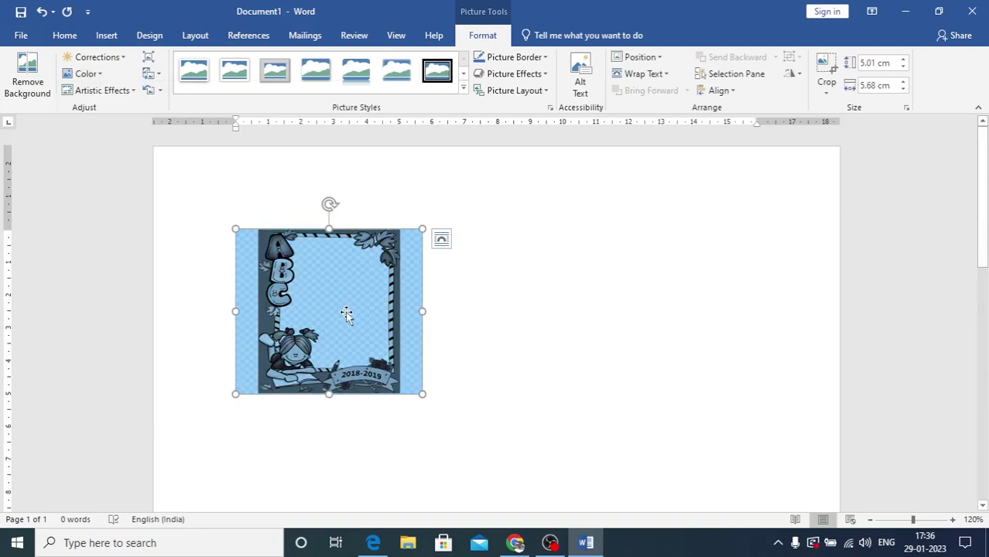
pyautogui.hotkey('ctrl', 'z')
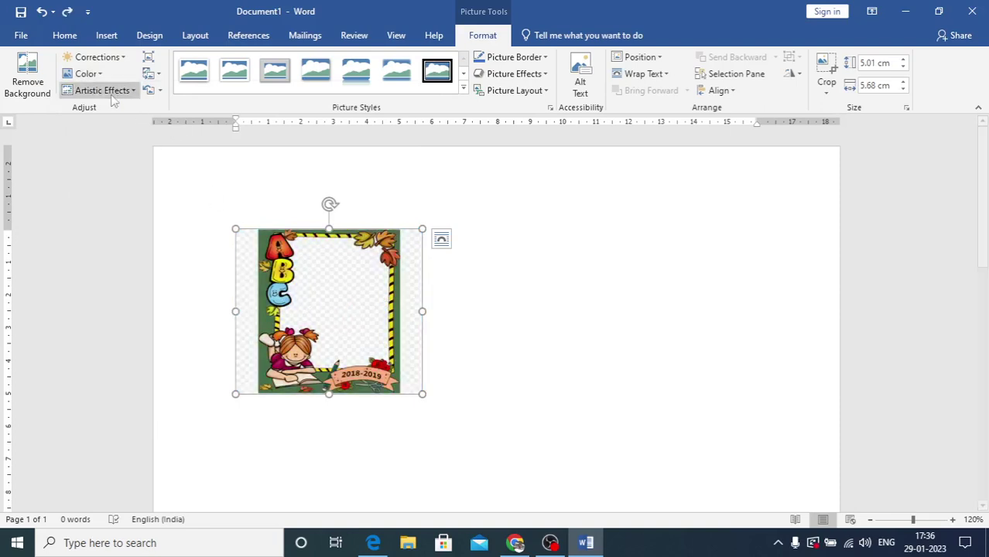
# Try two different Artistic Effects presets on the border picture one after the other, undoing each
pyautogui.click(133, 91)
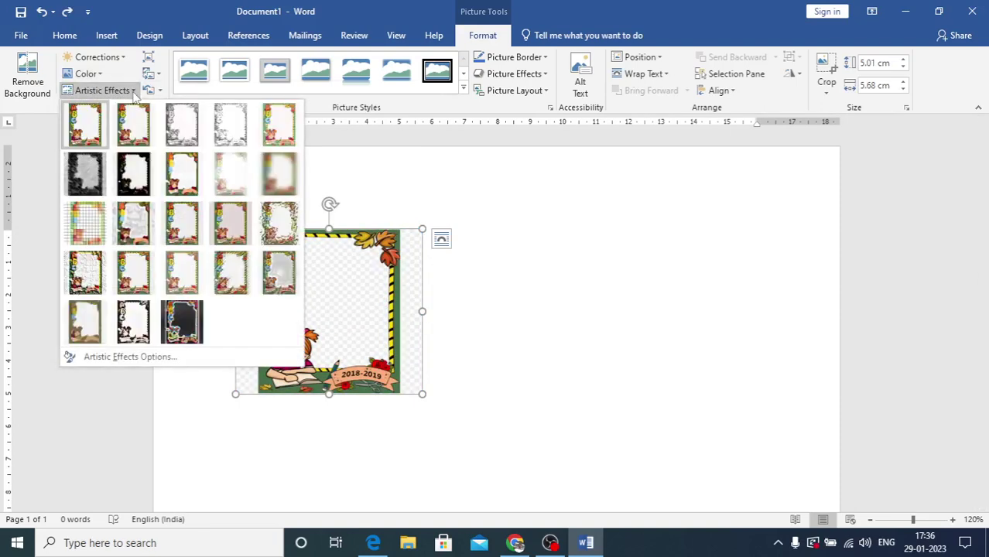
pyautogui.click(241, 180)
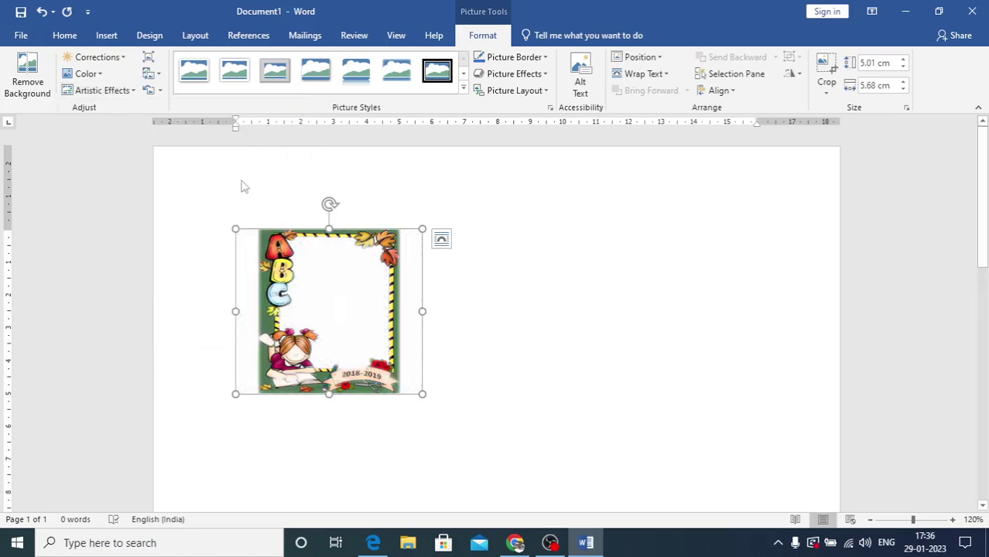
pyautogui.hotkey('ctrl', 'z')
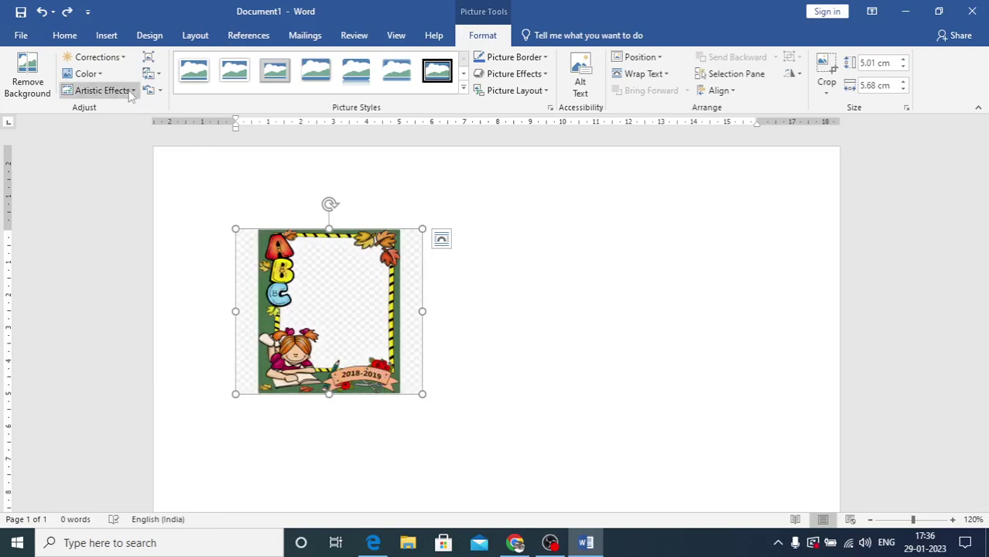
pyautogui.click(131, 93)
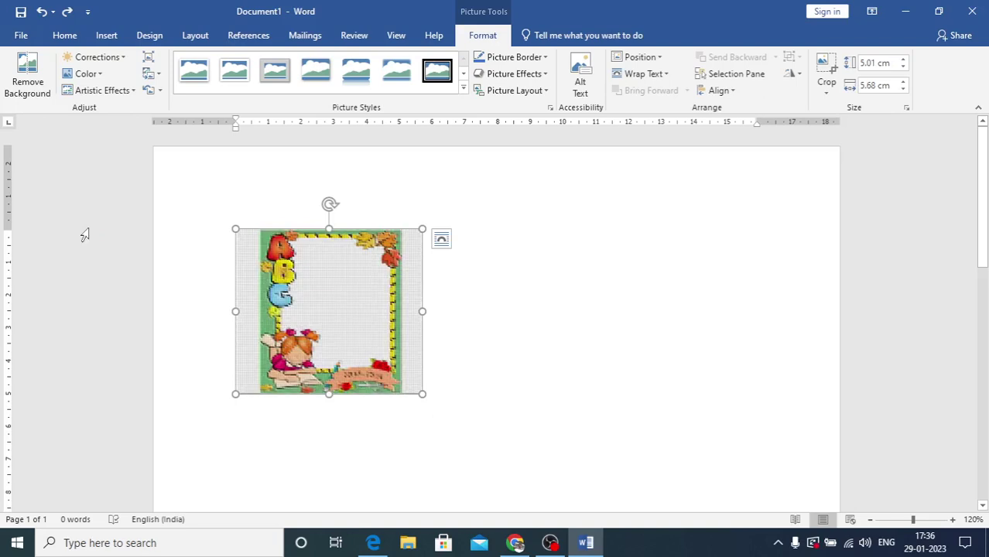
pyautogui.hotkey('ctrl', 'z')
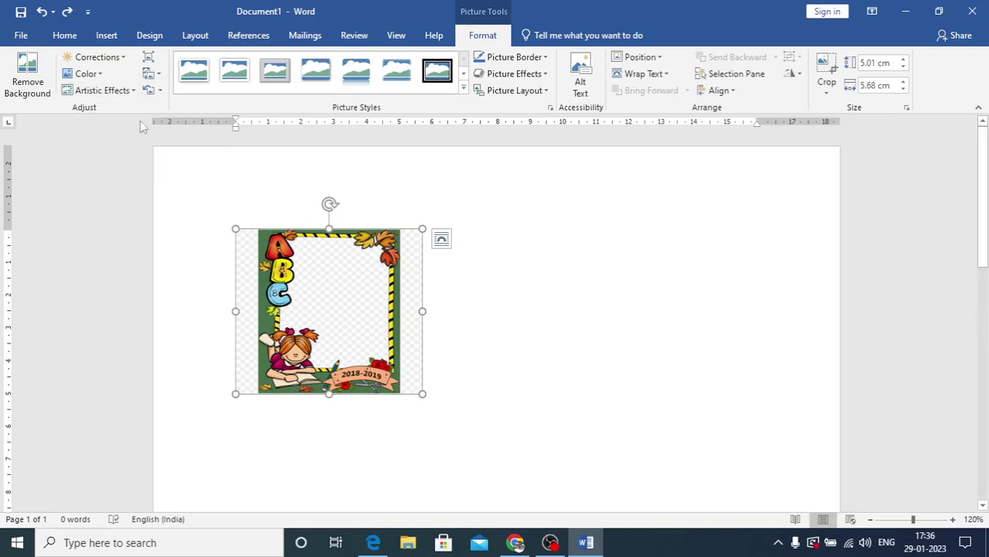
# Replace the school border picture with 4.jpg from the Downloads folder
pyautogui.click(152, 75)
pyautogui.click(184, 93)
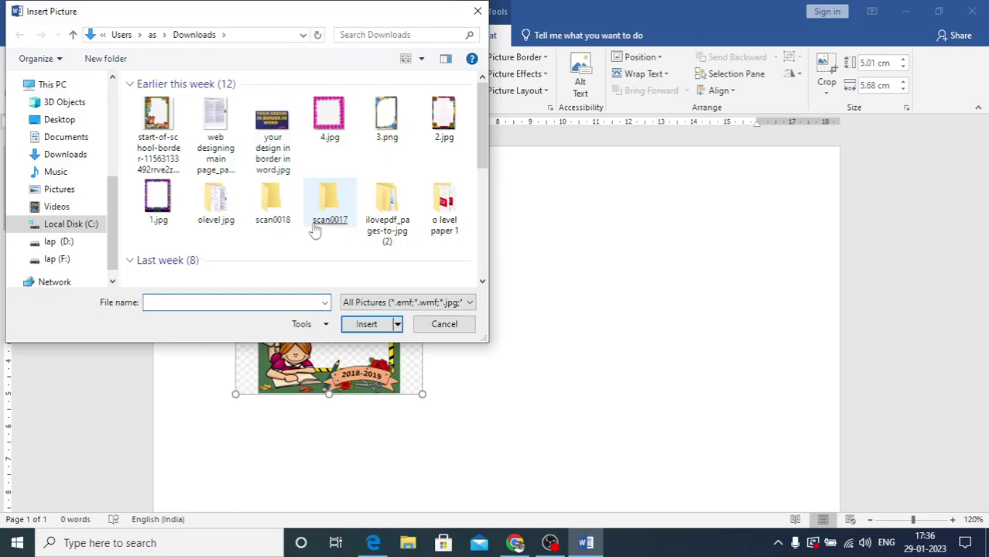
pyautogui.doubleClick(328, 115)
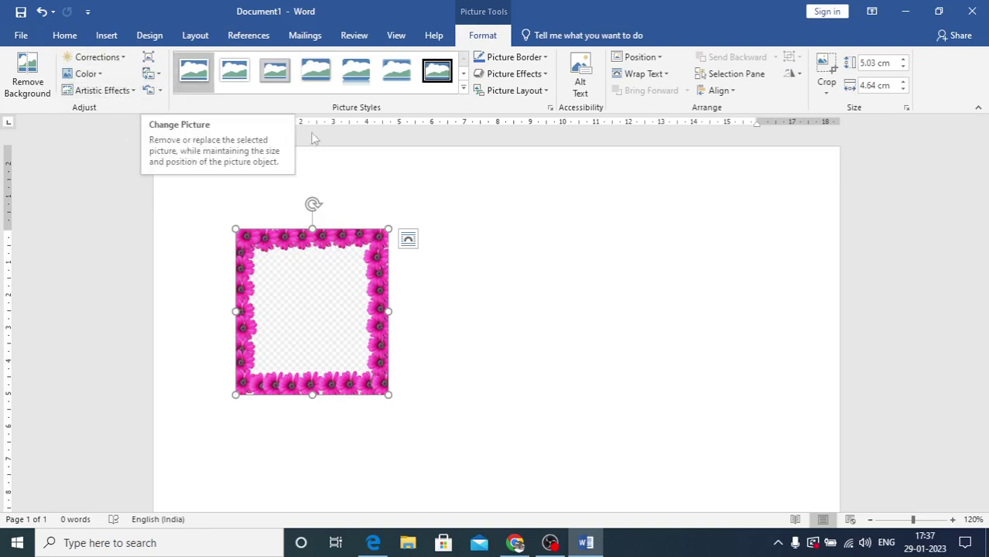
# Apply the black oval picture style with a shadow below to the flower frame and give it a red 6 pt border
pyautogui.click(463, 90)
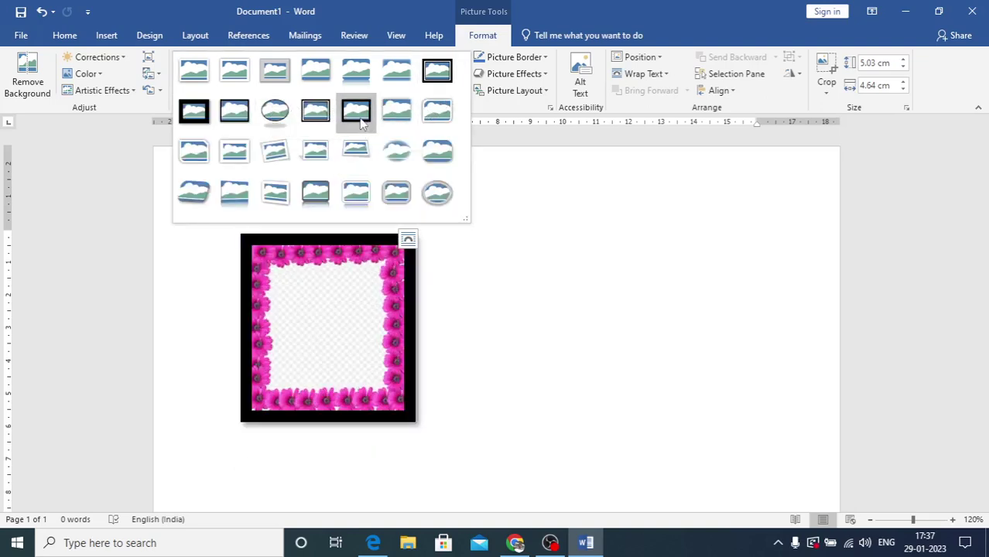
pyautogui.click(275, 113)
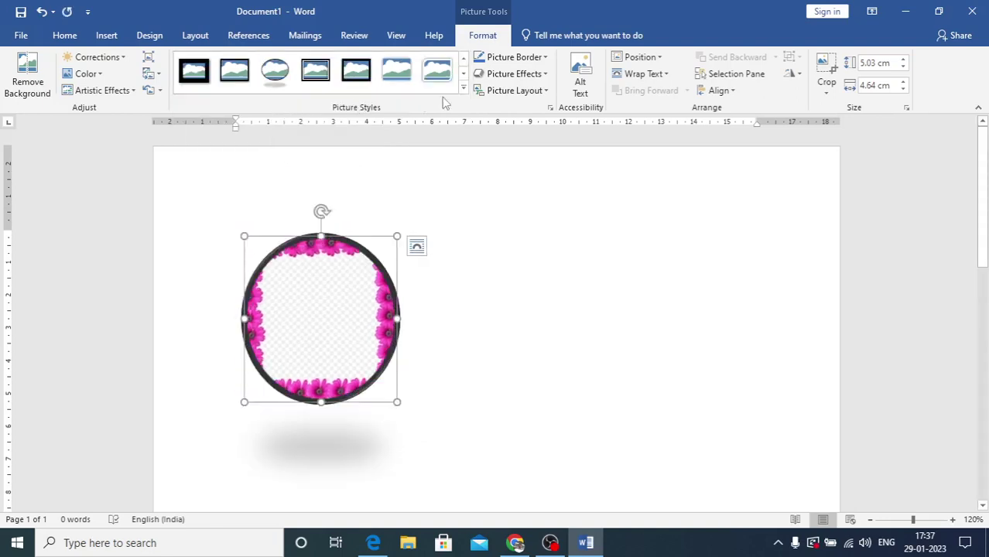
pyautogui.click(545, 58)
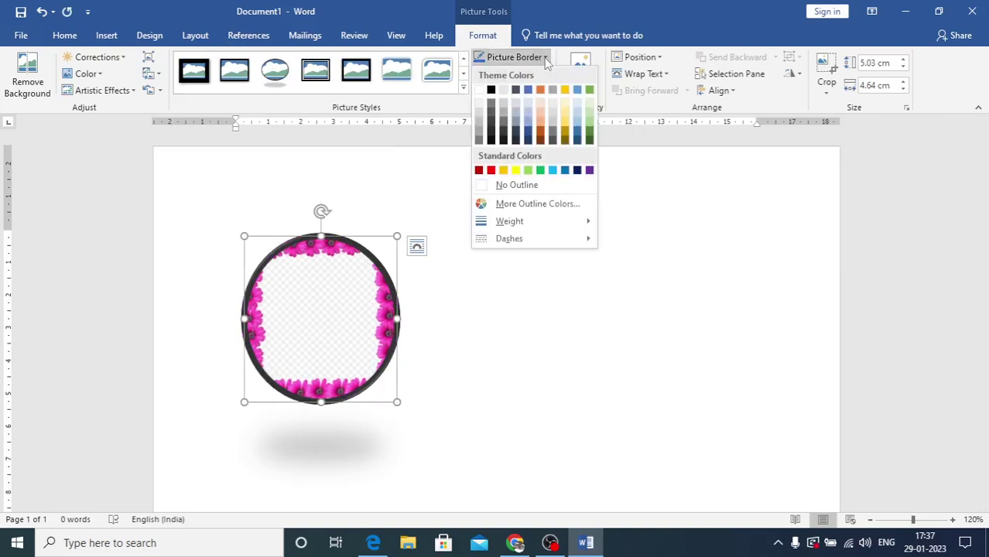
pyautogui.click(491, 170)
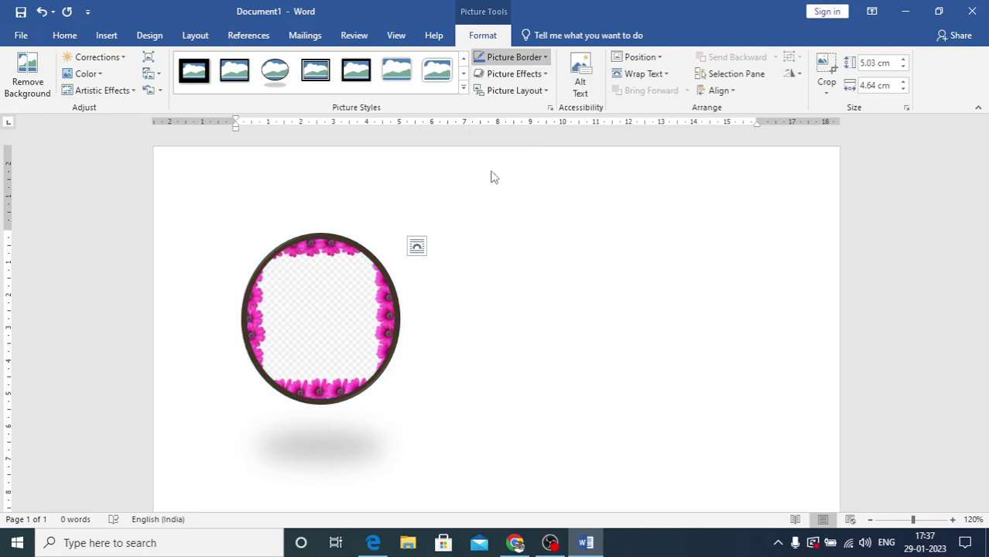
pyautogui.click(546, 58)
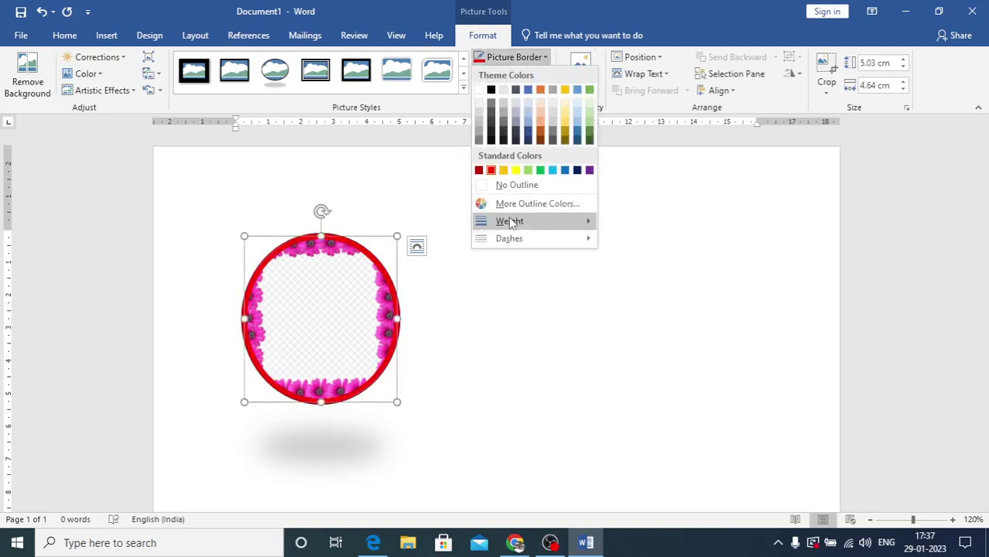
pyautogui.moveTo(514, 221)
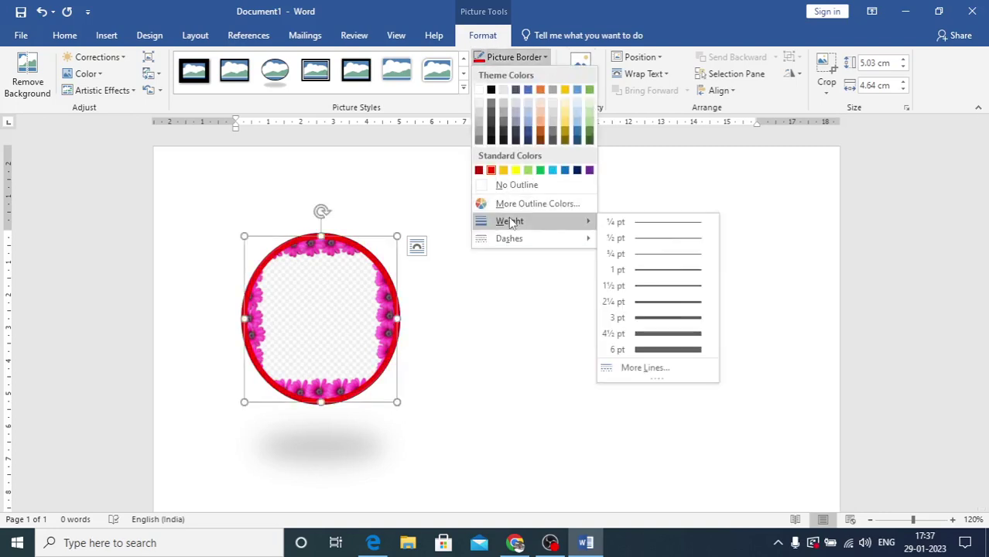
pyautogui.click(657, 353)
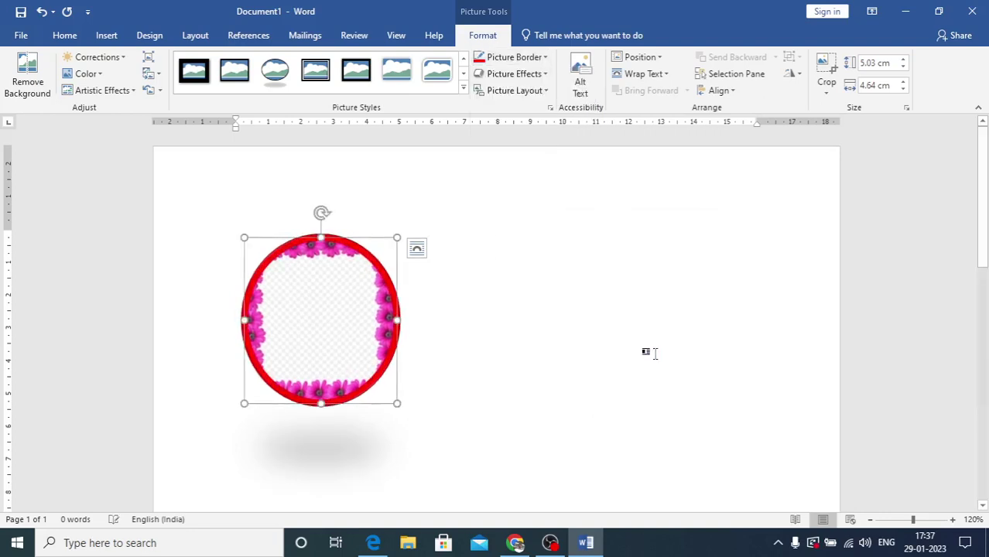
# Try the Full Reflection: 8 point offset effect on the oval picture and undo it
pyautogui.click(547, 75)
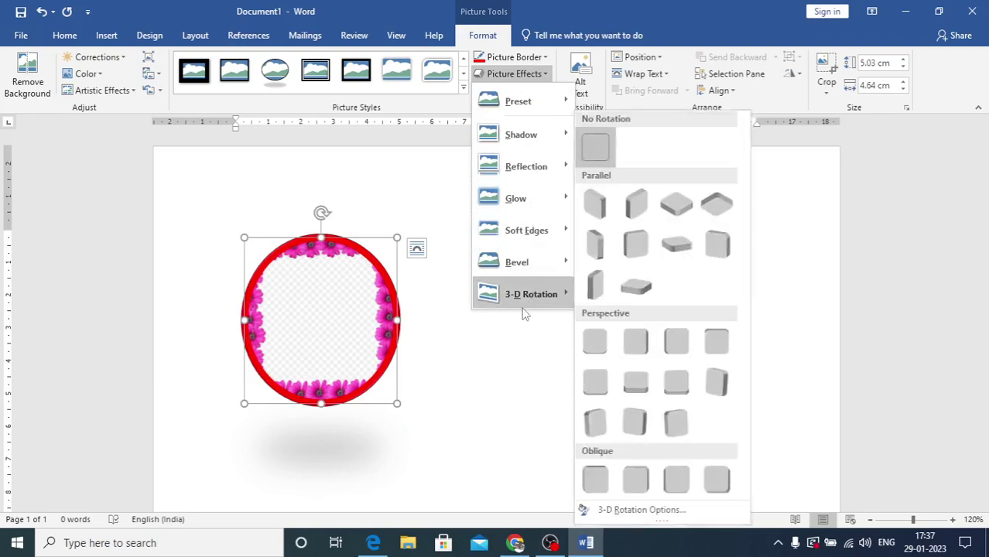
pyautogui.moveTo(507, 146)
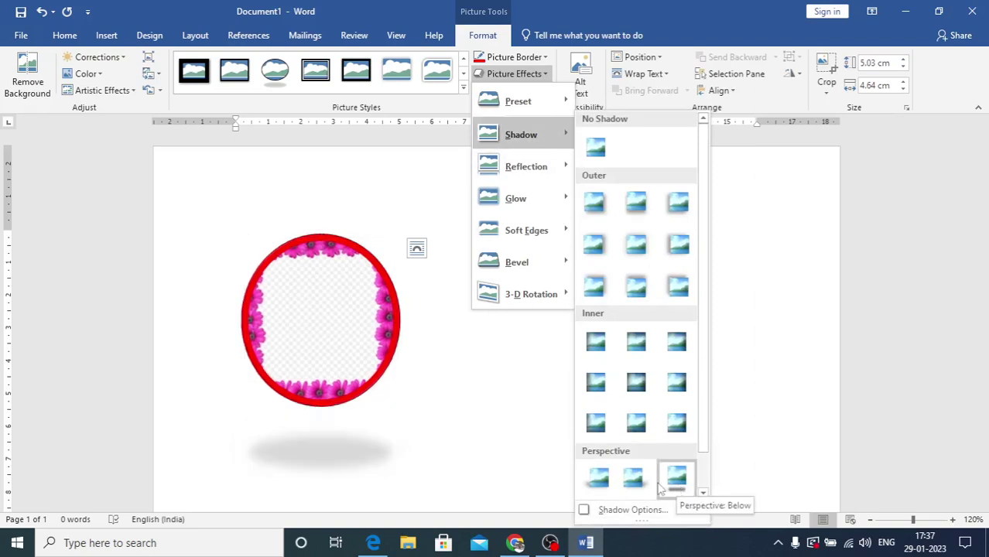
pyautogui.moveTo(544, 175)
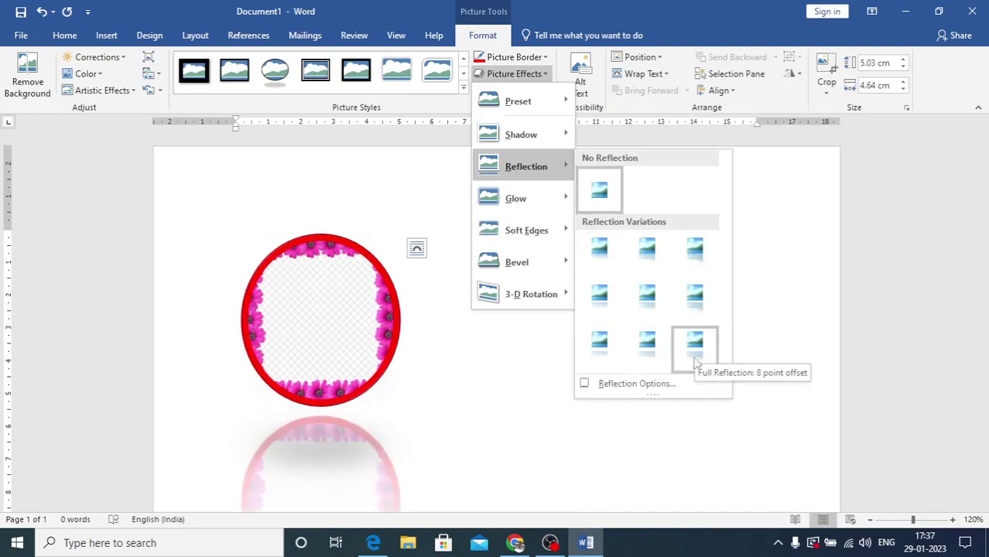
pyautogui.click(695, 360)
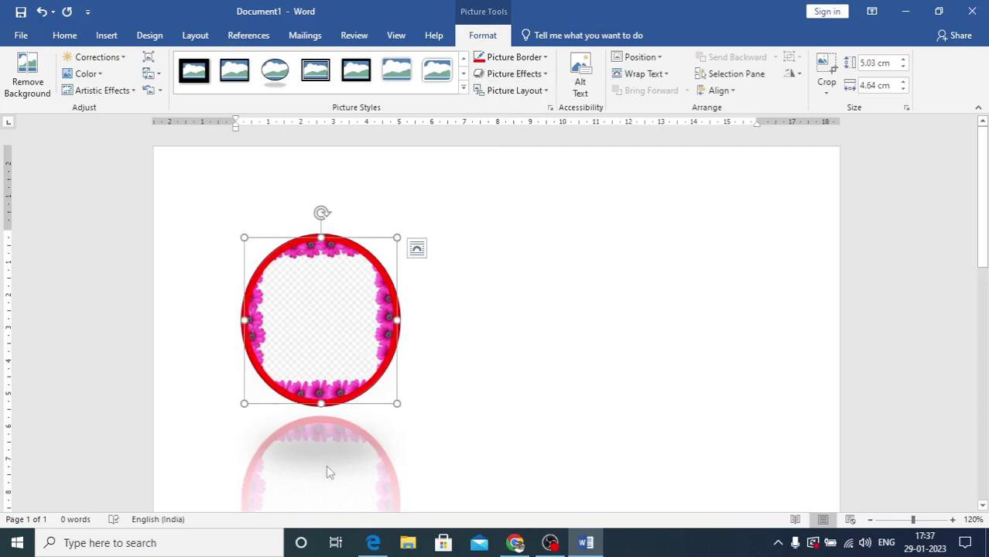
pyautogui.hotkey('ctrl', 'z')
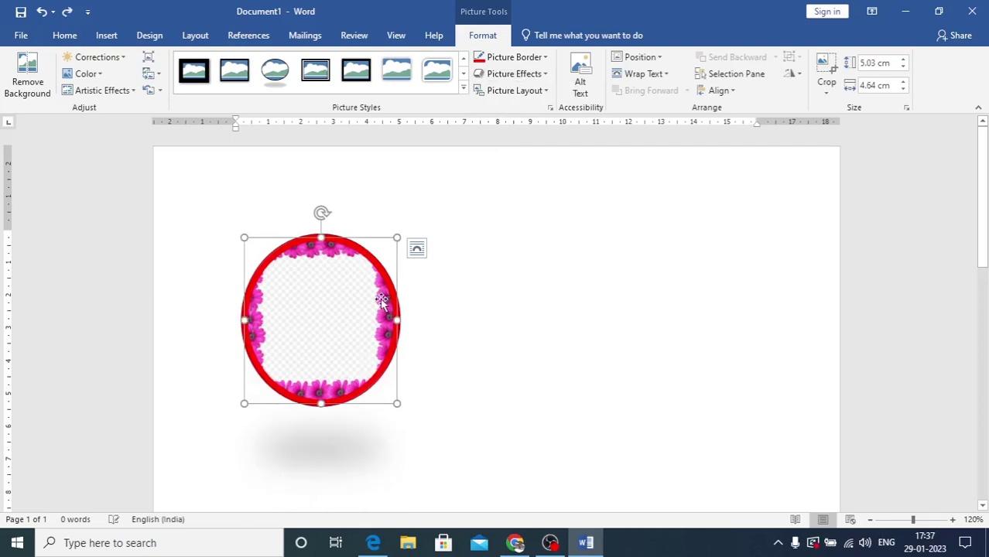
pyautogui.click(547, 74)
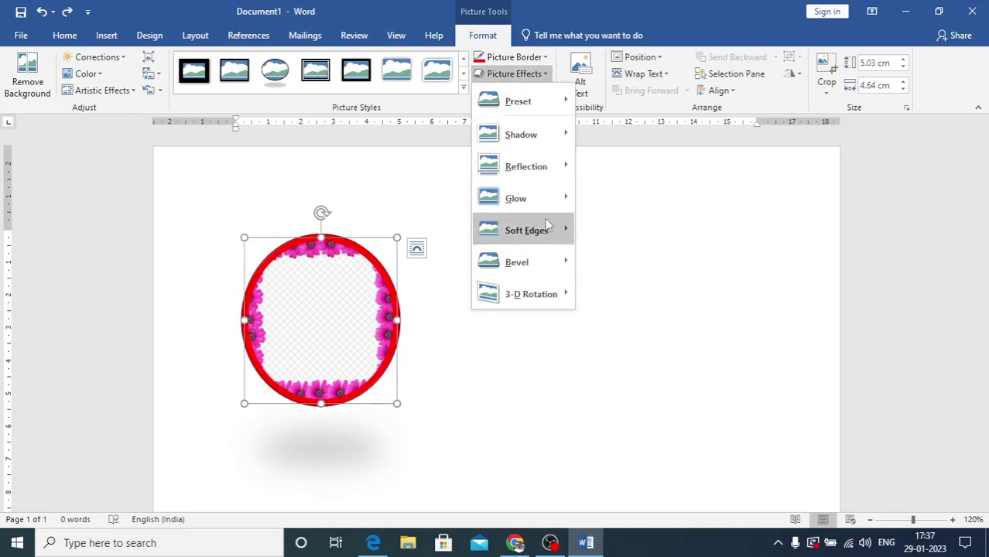
pyautogui.moveTo(547, 226)
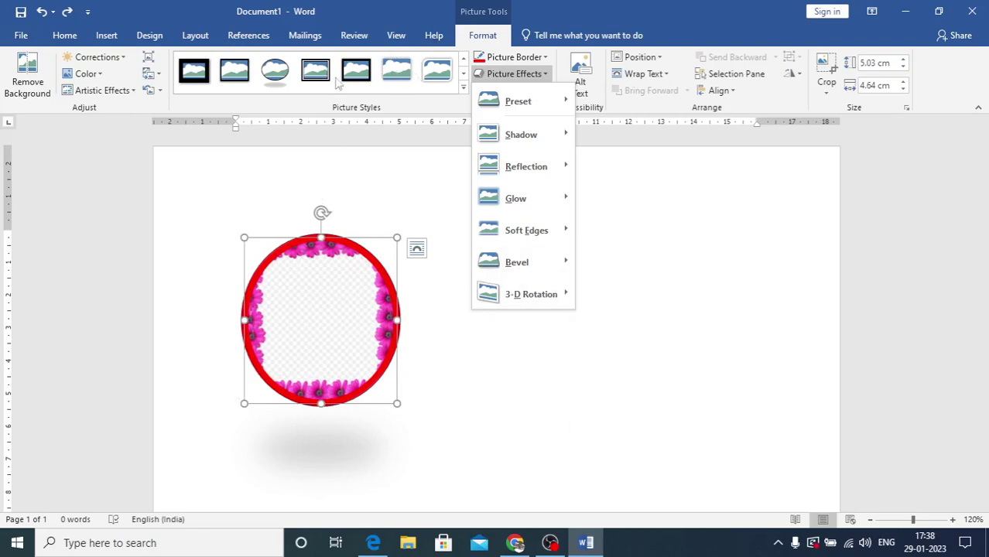
pyautogui.click(680, 282)
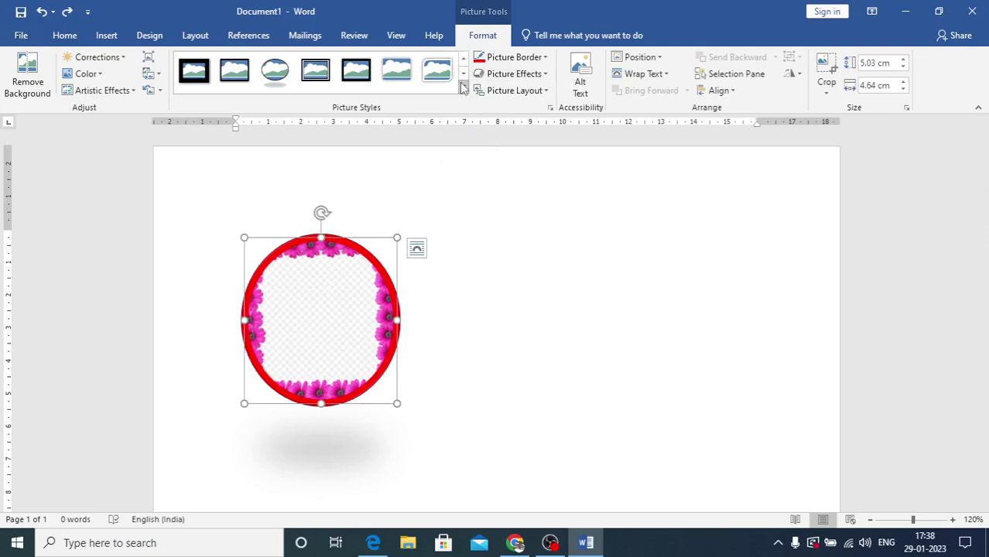
# Undo the picture's border weight, red border colour and oval picture style
pyautogui.hotkey('ctrl', 'z')
pyautogui.hotkey('ctrl', 'z')
pyautogui.hotkey('ctrl', 'z')
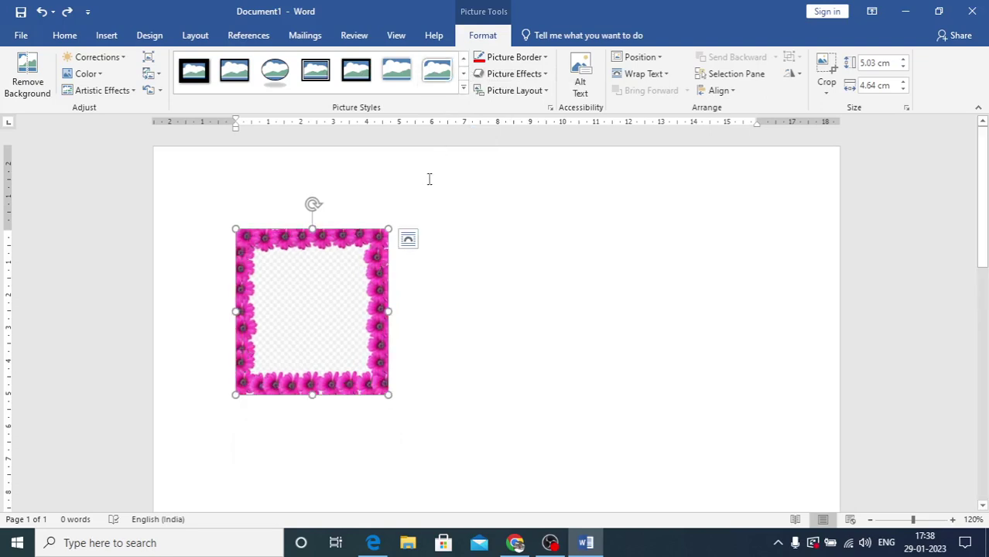
# Apply the rectangular soft-edge picture style to the flower frame picture
pyautogui.click(464, 74)
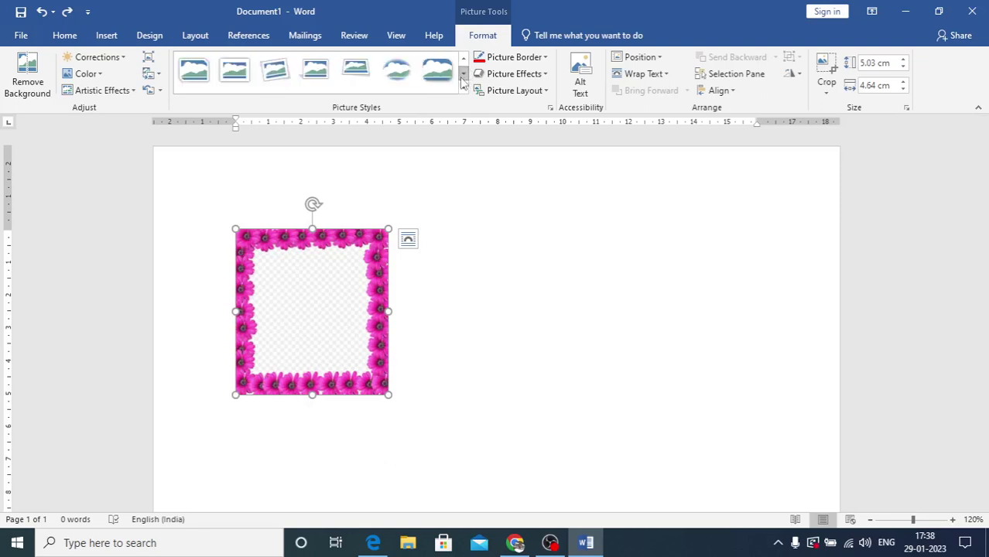
pyautogui.click(463, 88)
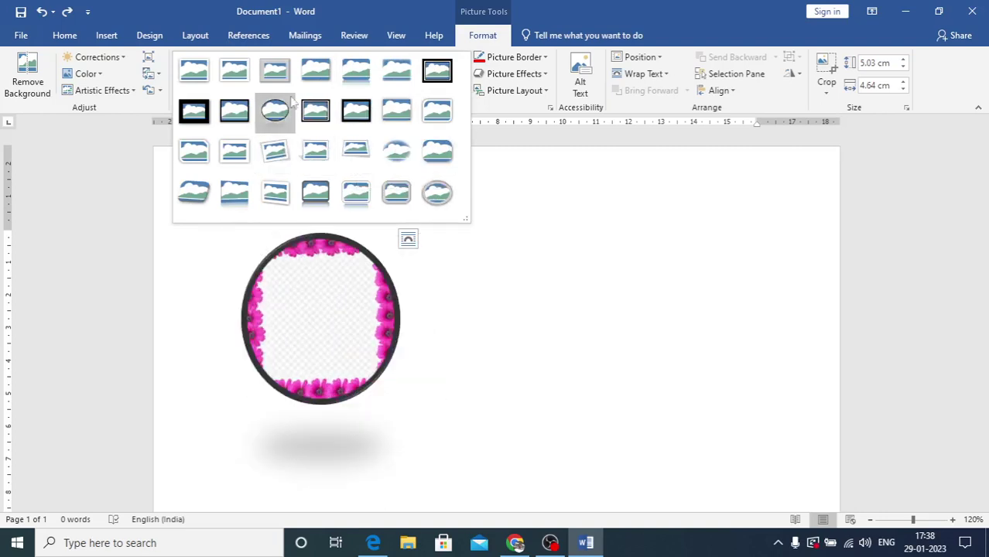
pyautogui.click(396, 71)
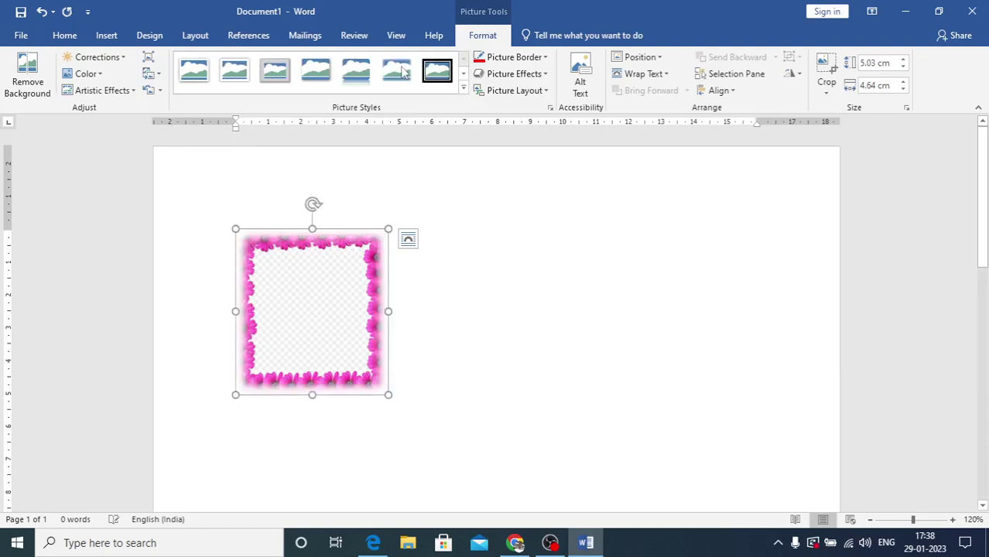
# Try a stronger Soft Edges variation on the flower frame, and undo the soft-edge formatting
pyautogui.click(511, 74)
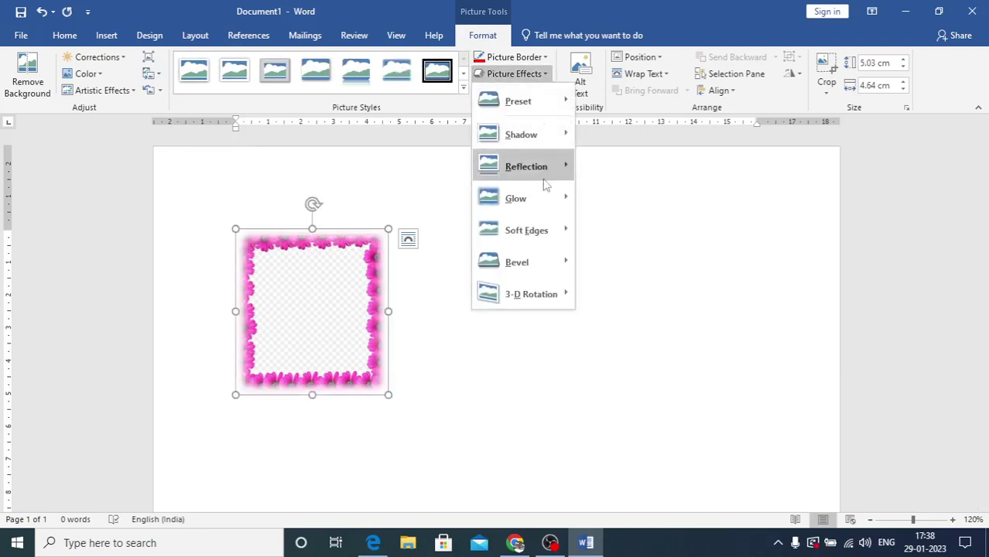
pyautogui.moveTo(517, 237)
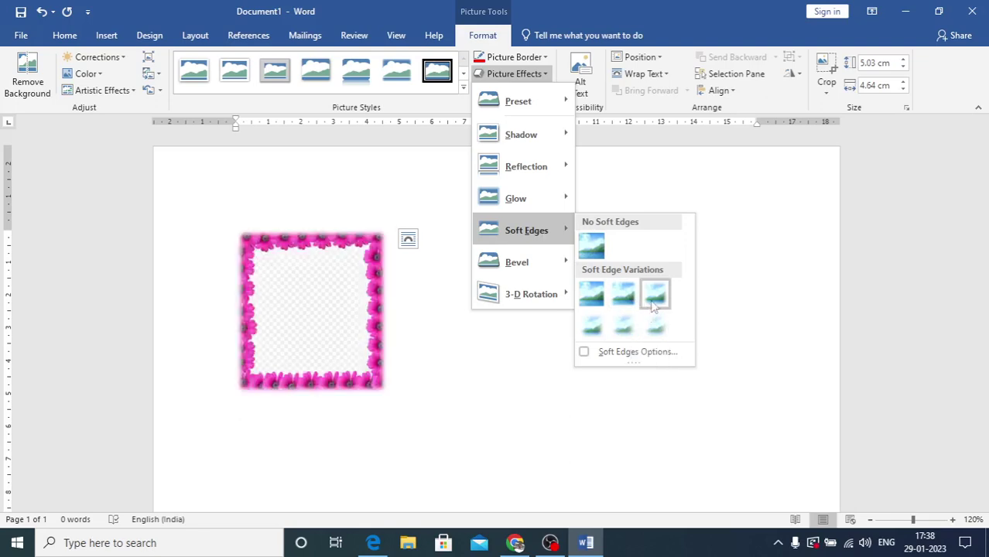
pyautogui.click(593, 326)
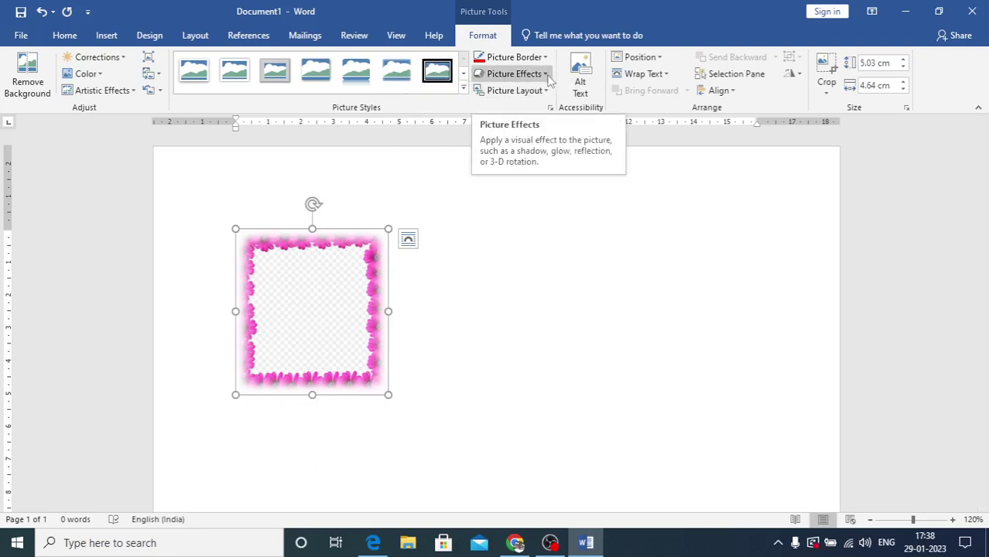
pyautogui.hotkey('ctrl', 'z')
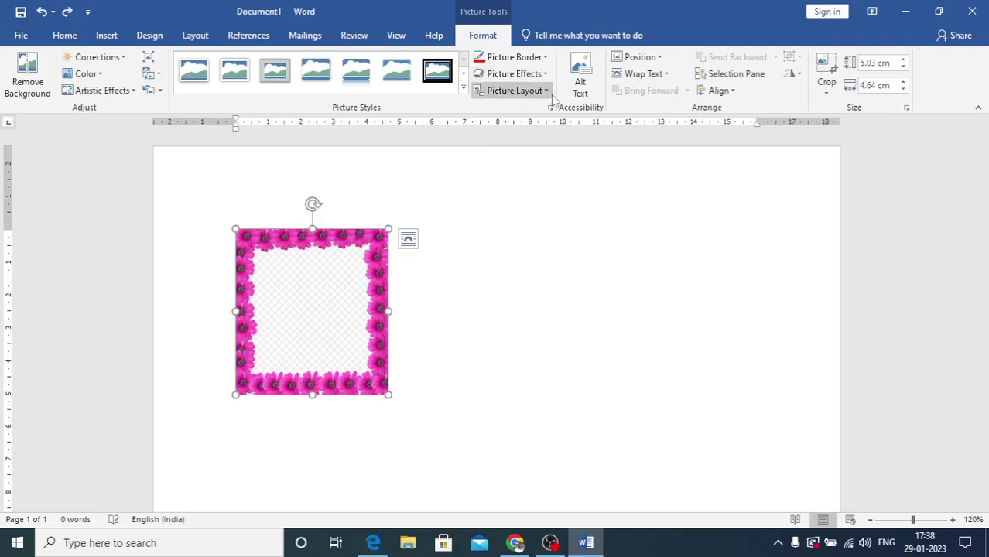
# Try converting the flower frame to the Circular Picture Callout picture layout and undo it
pyautogui.click(547, 91)
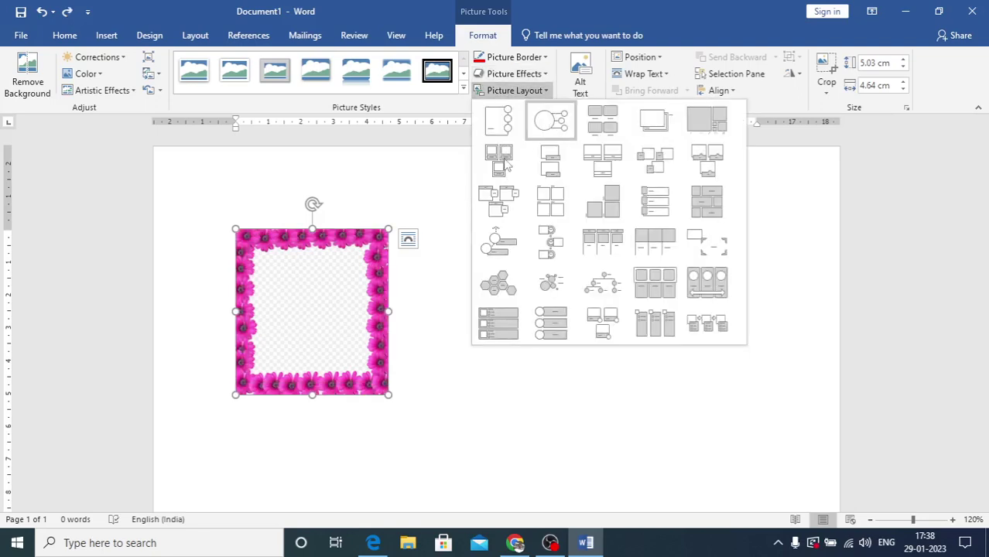
pyautogui.click(551, 121)
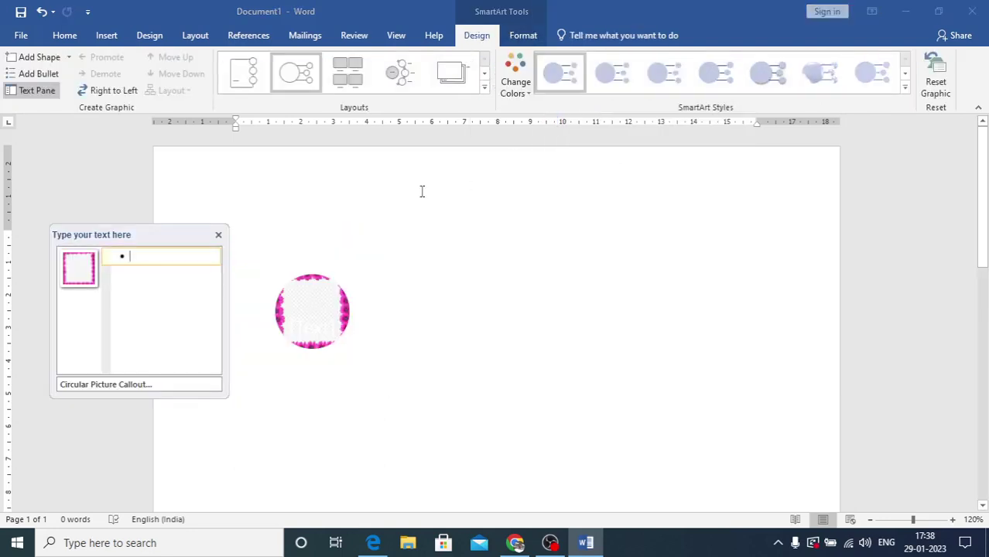
pyautogui.hotkey('ctrl', 'z')
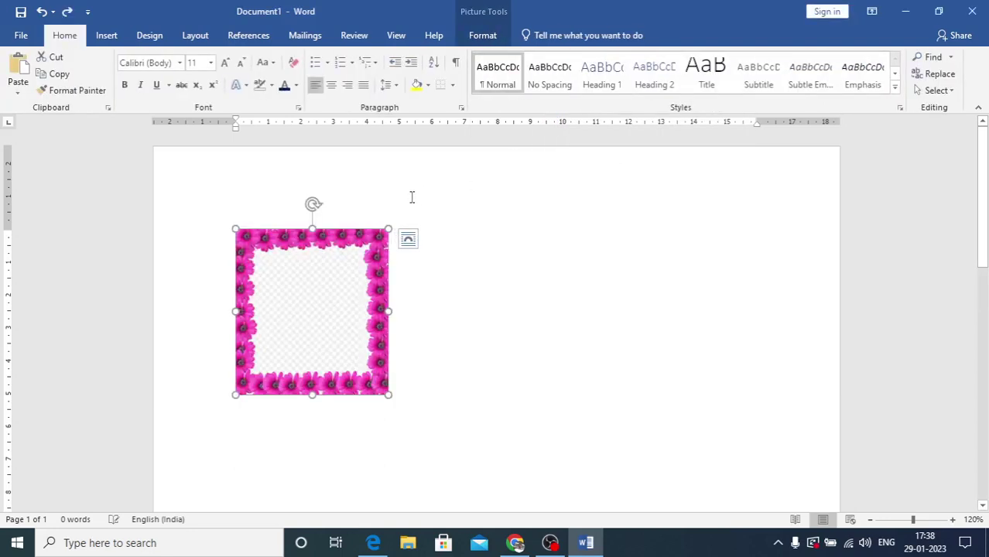
# Undo the picture replacement to bring back the school border picture, and show its formatting tools again
pyautogui.hotkey('ctrl', 'z')
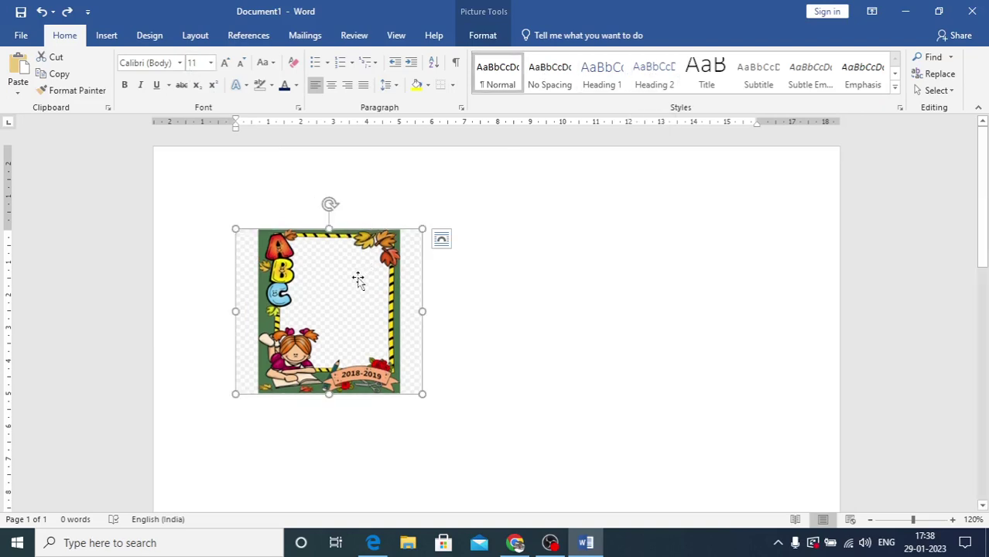
pyautogui.click(492, 38)
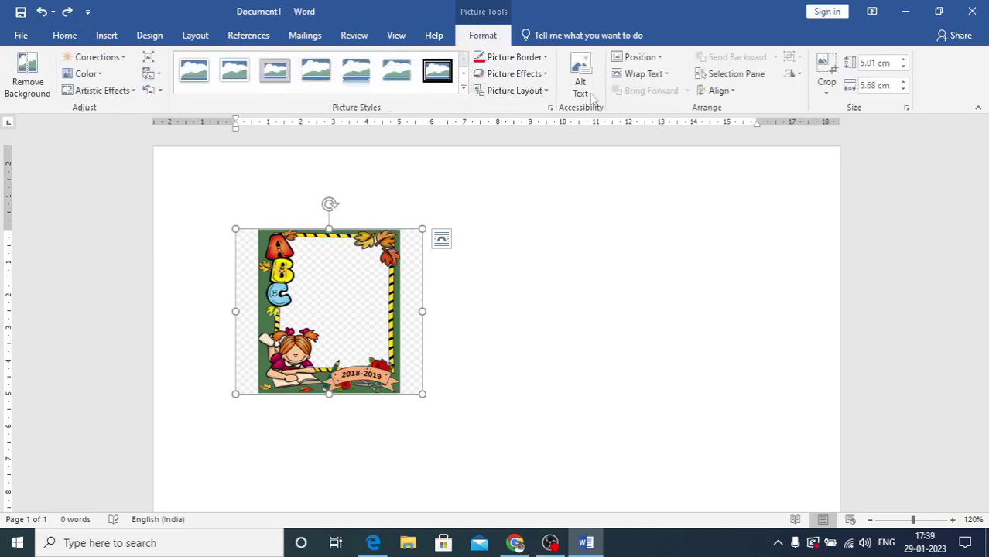
# Convert the school border picture to the Accented Picture layout
pyautogui.click(541, 91)
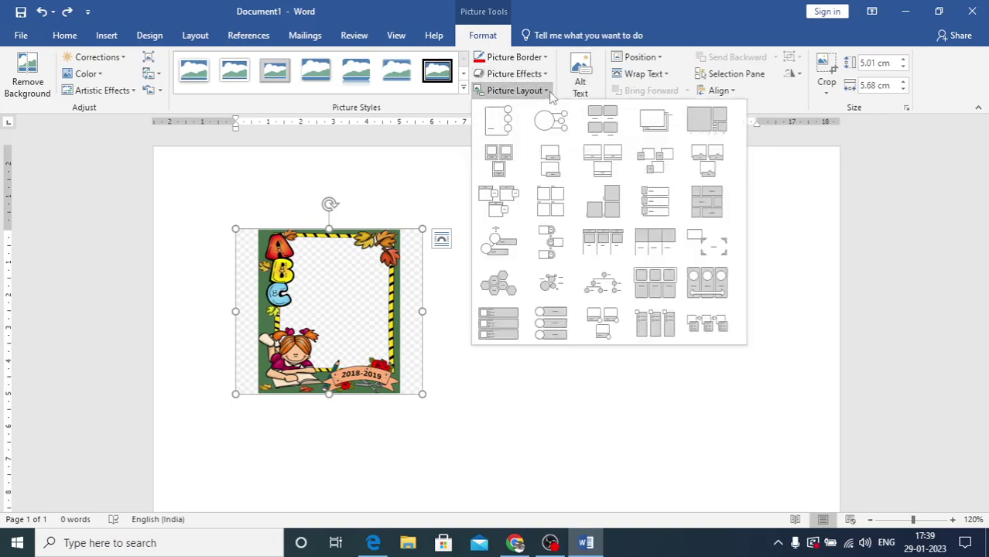
pyautogui.click(497, 120)
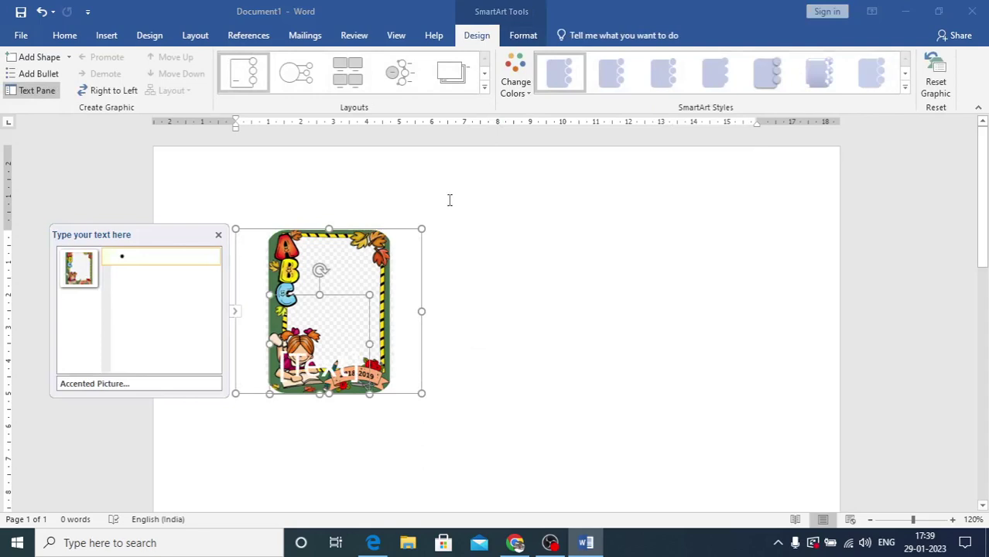
# Enter "good" as the caption on the school border picture and close the text pane
pyautogui.write('good')
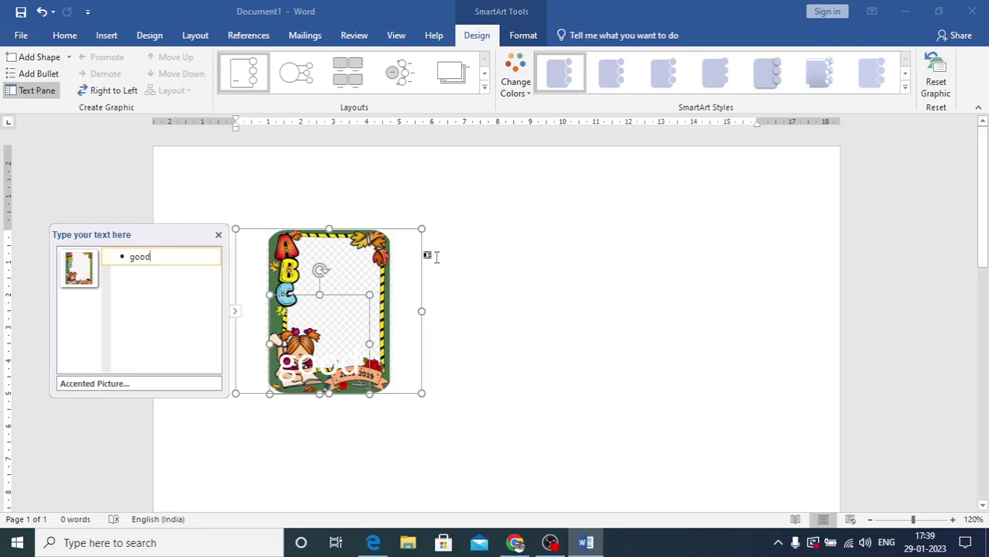
pyautogui.click(482, 280)
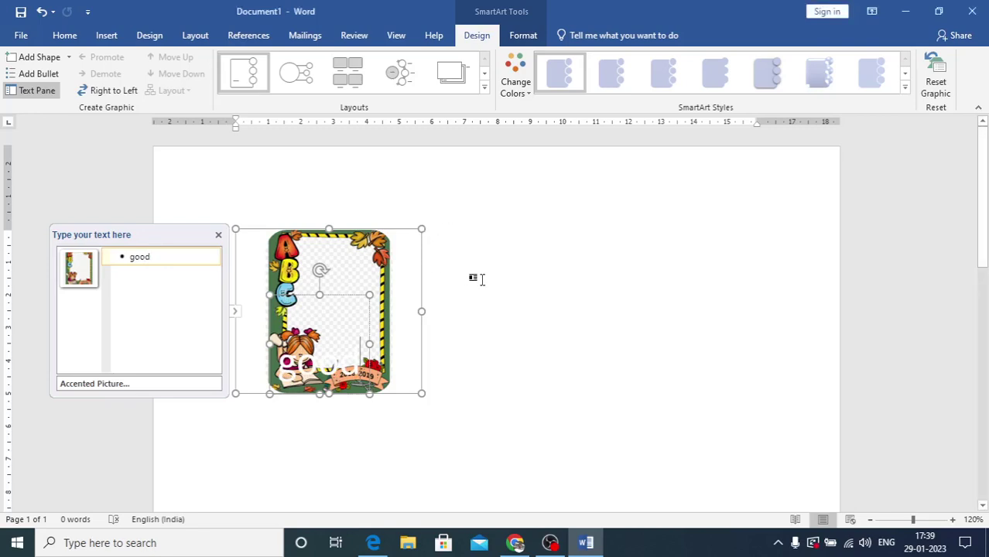
pyautogui.click(218, 234)
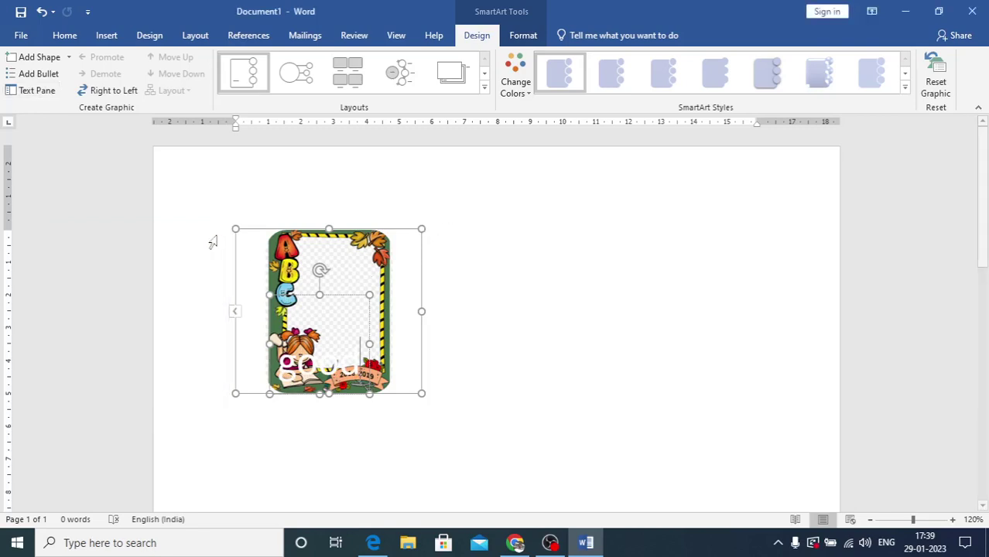
pyautogui.click(467, 284)
pyautogui.scroll(-2, 417, 342)
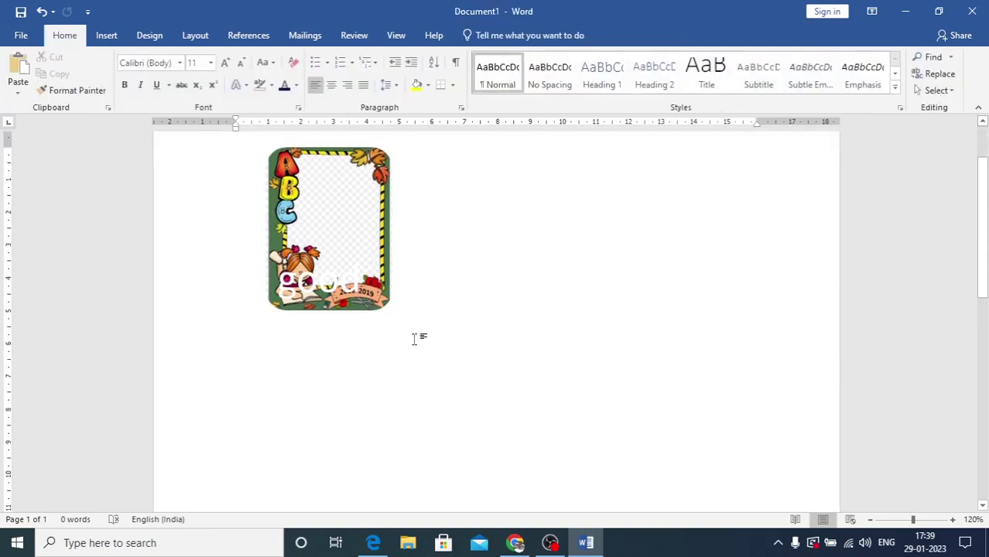
# Replace the picture's "good" caption with "hello" in standard red and close the text pane
pyautogui.click(350, 280)
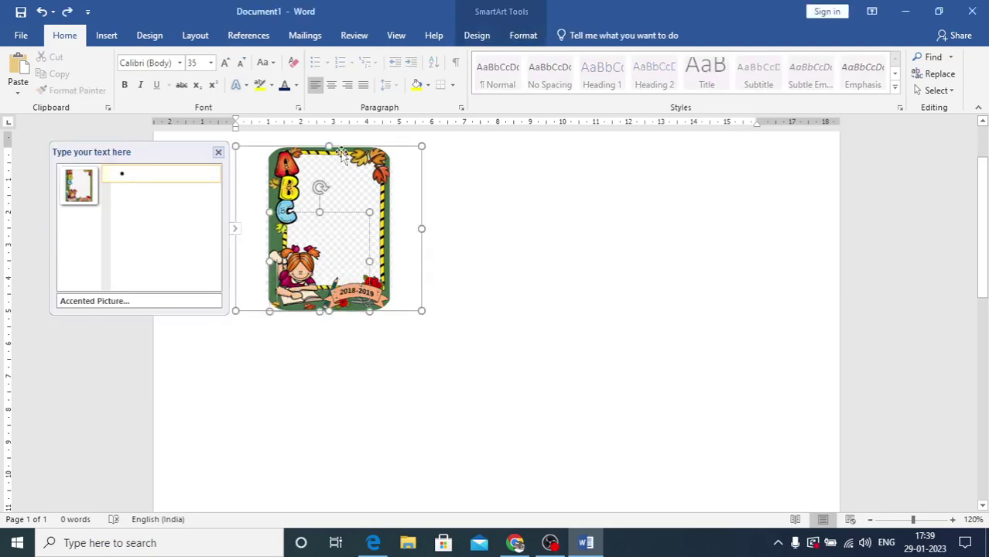
pyautogui.click(296, 85)
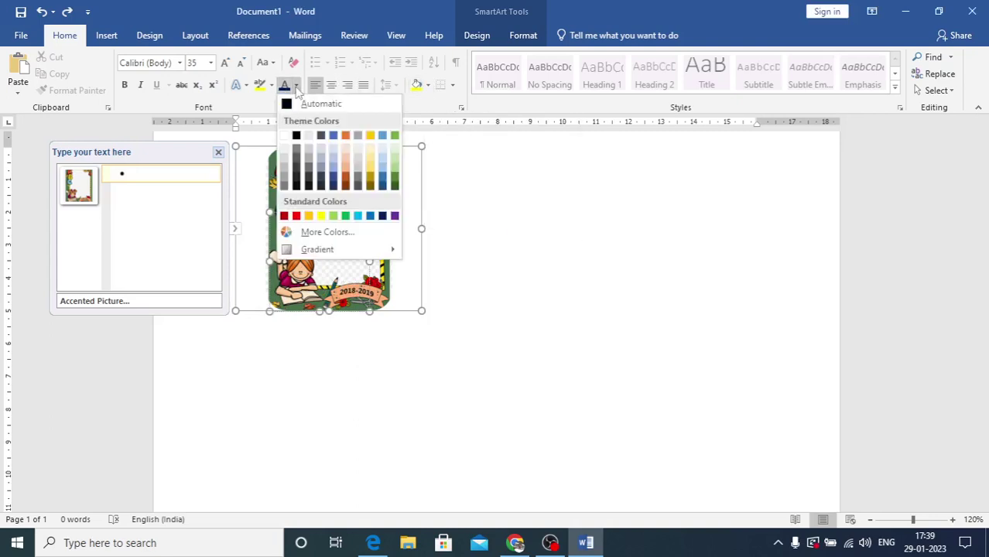
pyautogui.click(296, 215)
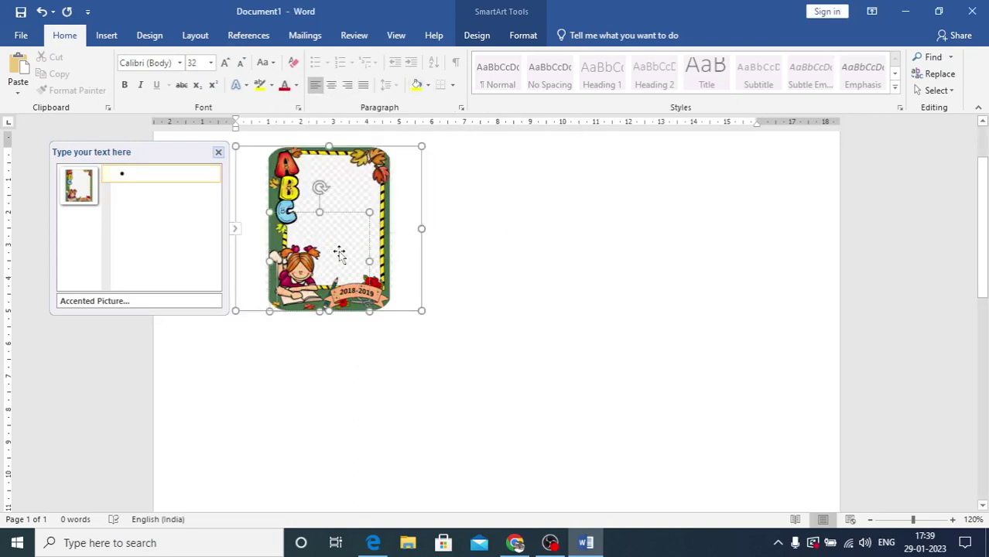
pyautogui.write('hw')
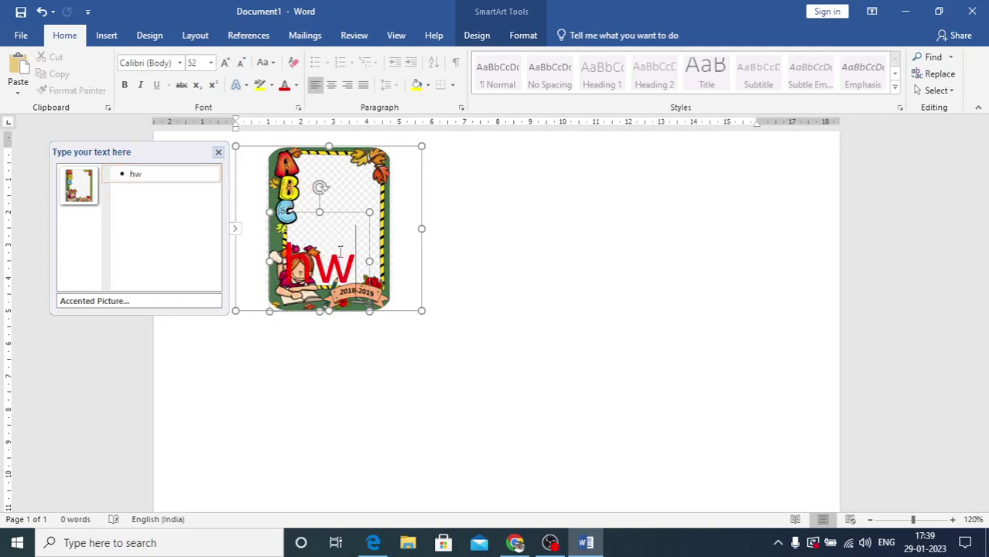
pyautogui.press('BackSpace')
pyautogui.write('ello')
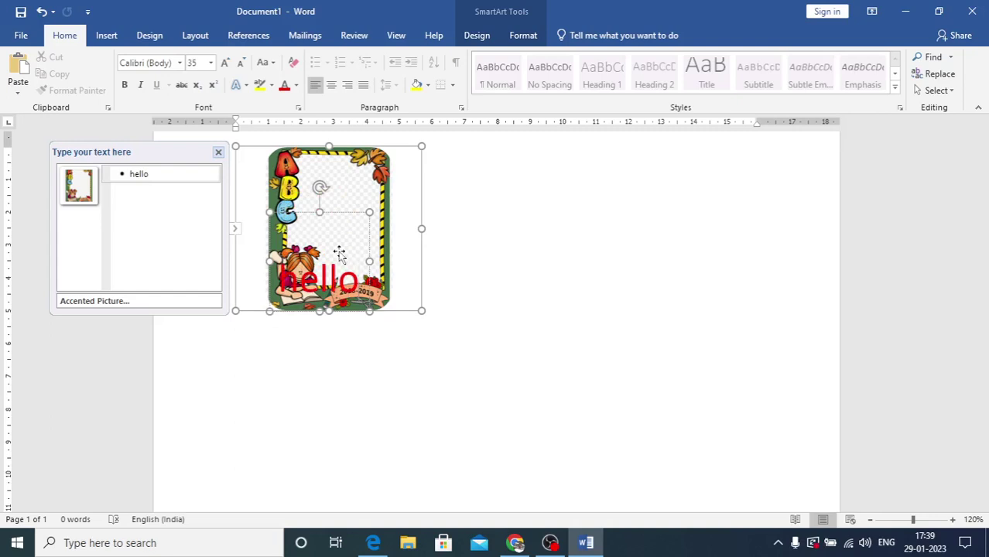
pyautogui.click(218, 153)
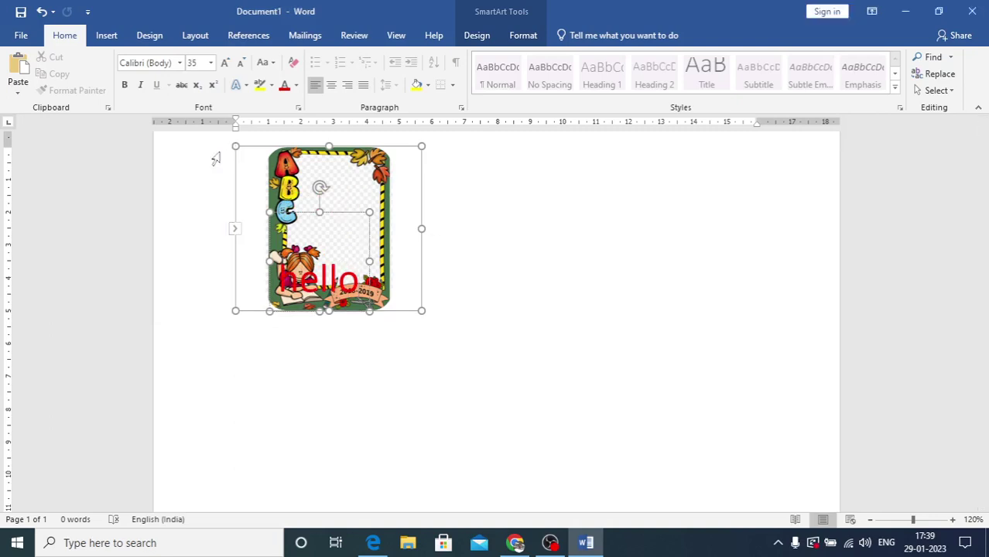
pyautogui.click(526, 248)
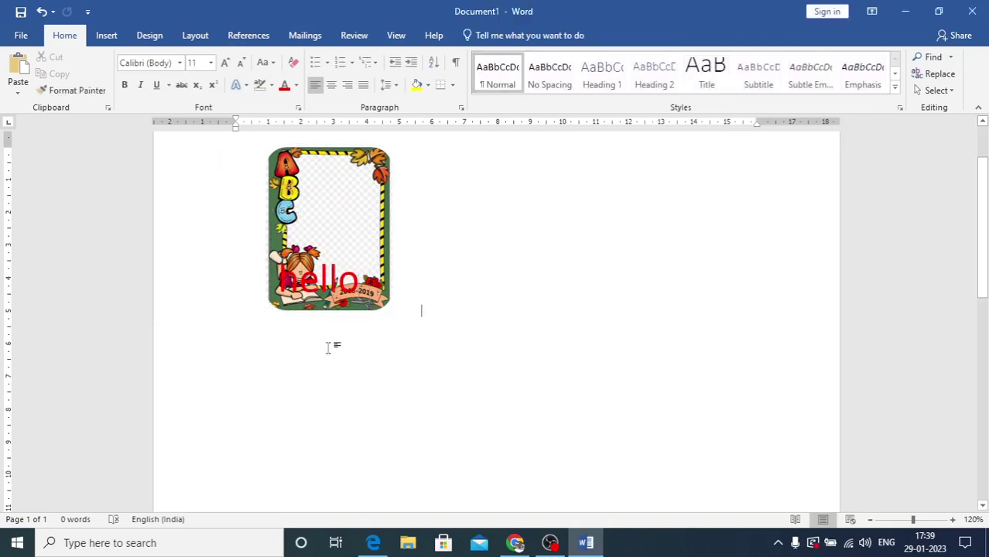
# Select the picture's caption again and show the SmartArt formatting tools
pyautogui.click(333, 260)
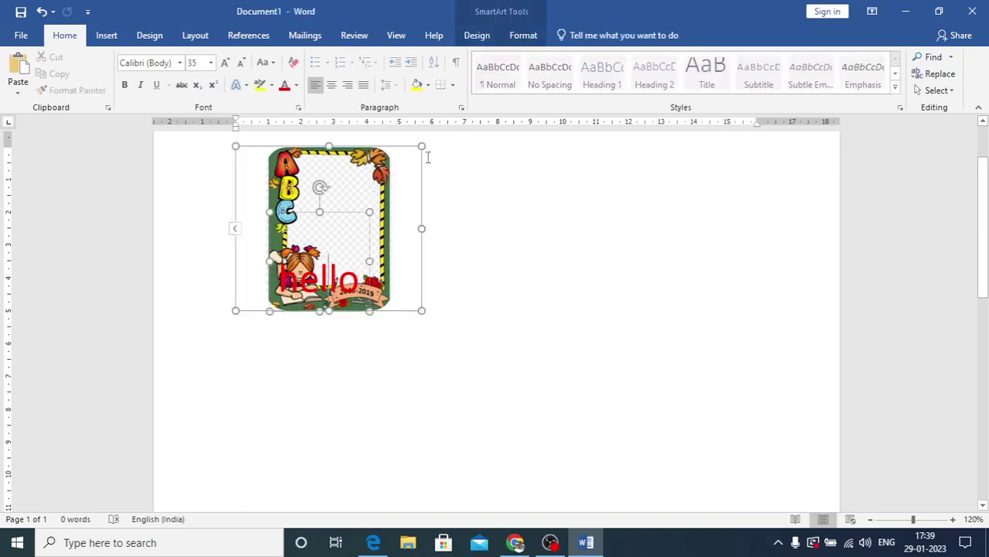
pyautogui.click(537, 36)
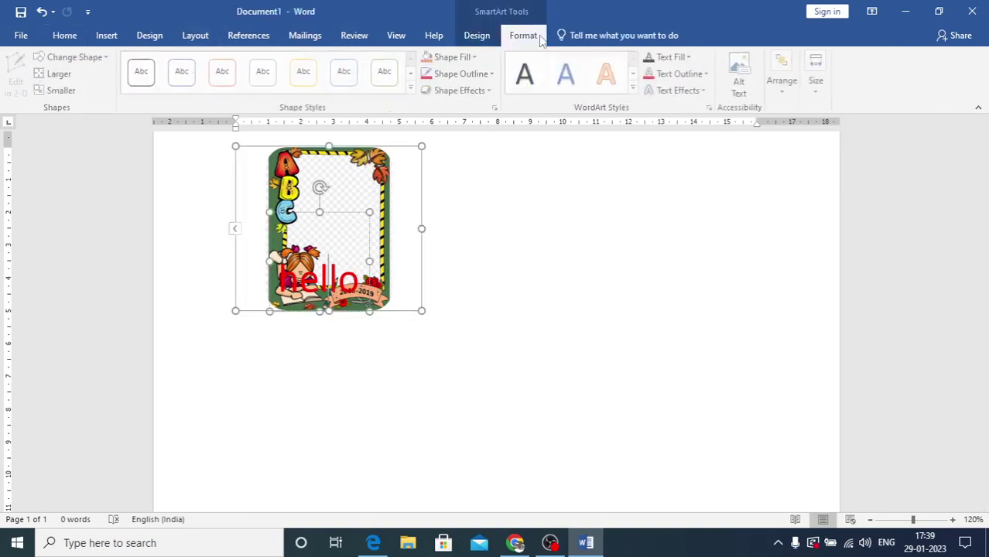